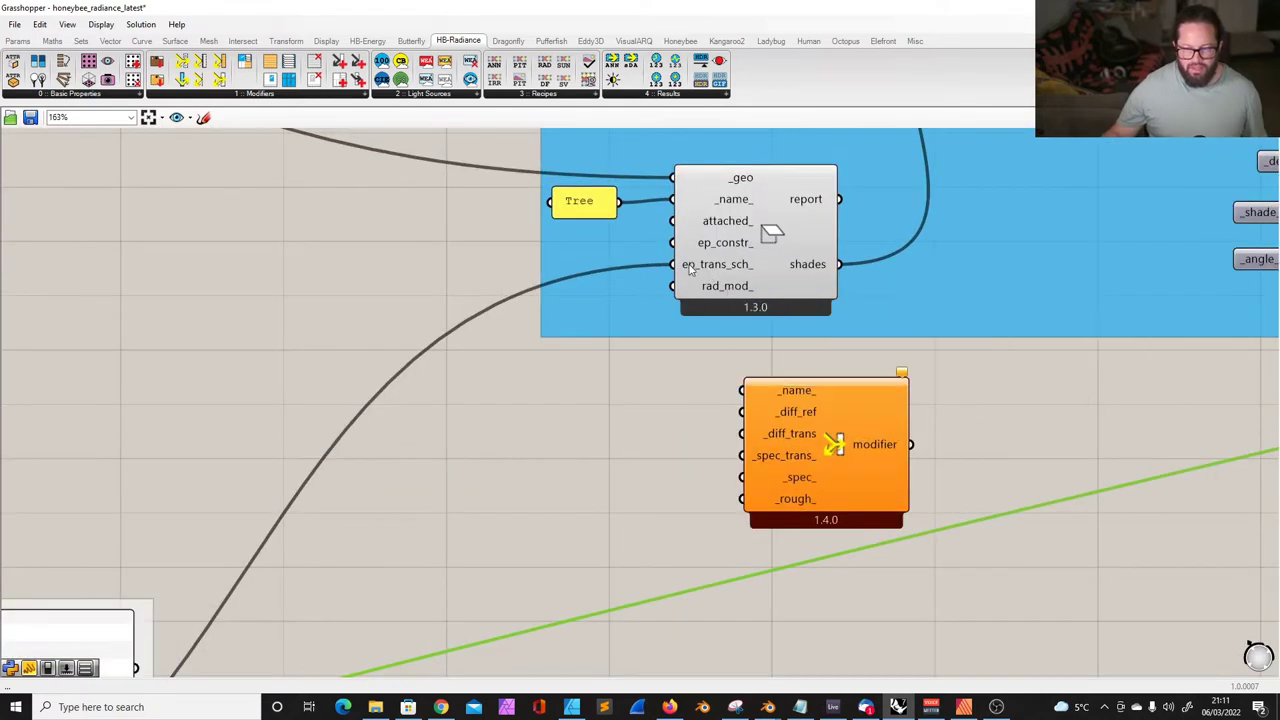
- Examine the Tree shade component's ep_trans_sch_ input and the Fixed Interval Schedule that feeds it
mouse_move(714, 268)
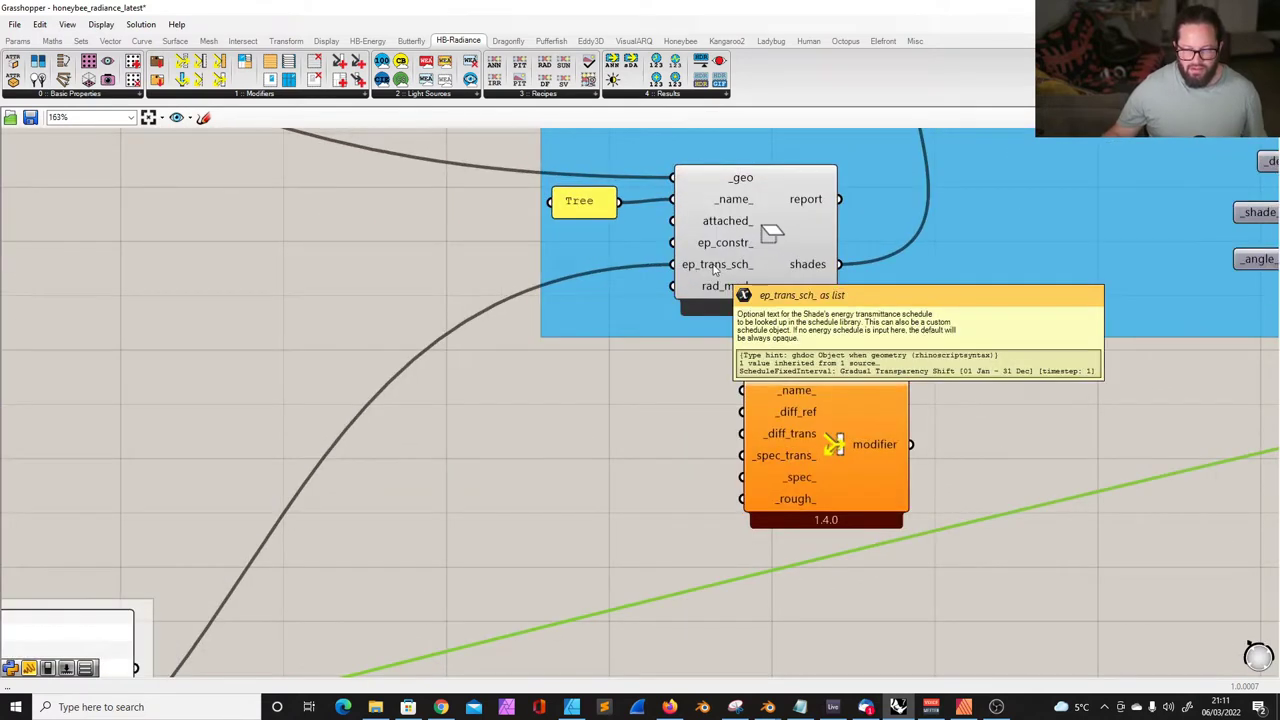
click(775, 232)
scroll(656, 286, down, 3)
mouse_move(642, 247)
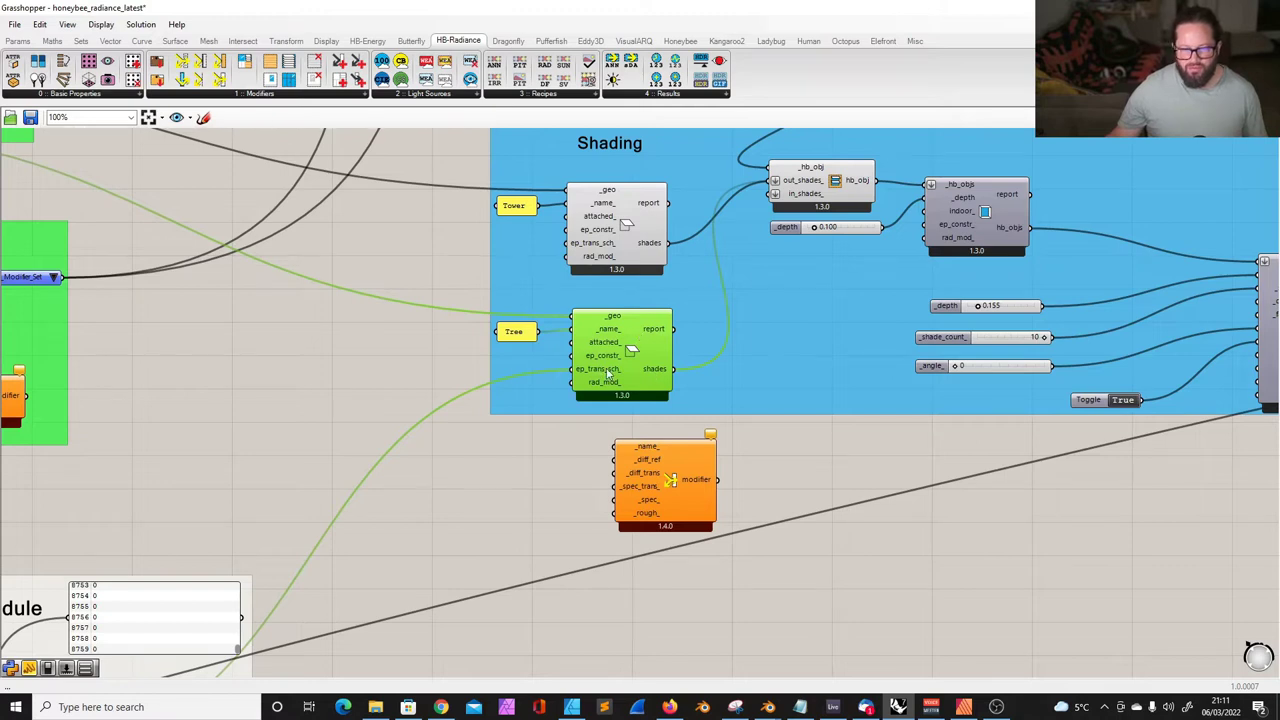
scroll(796, 180, down, 6)
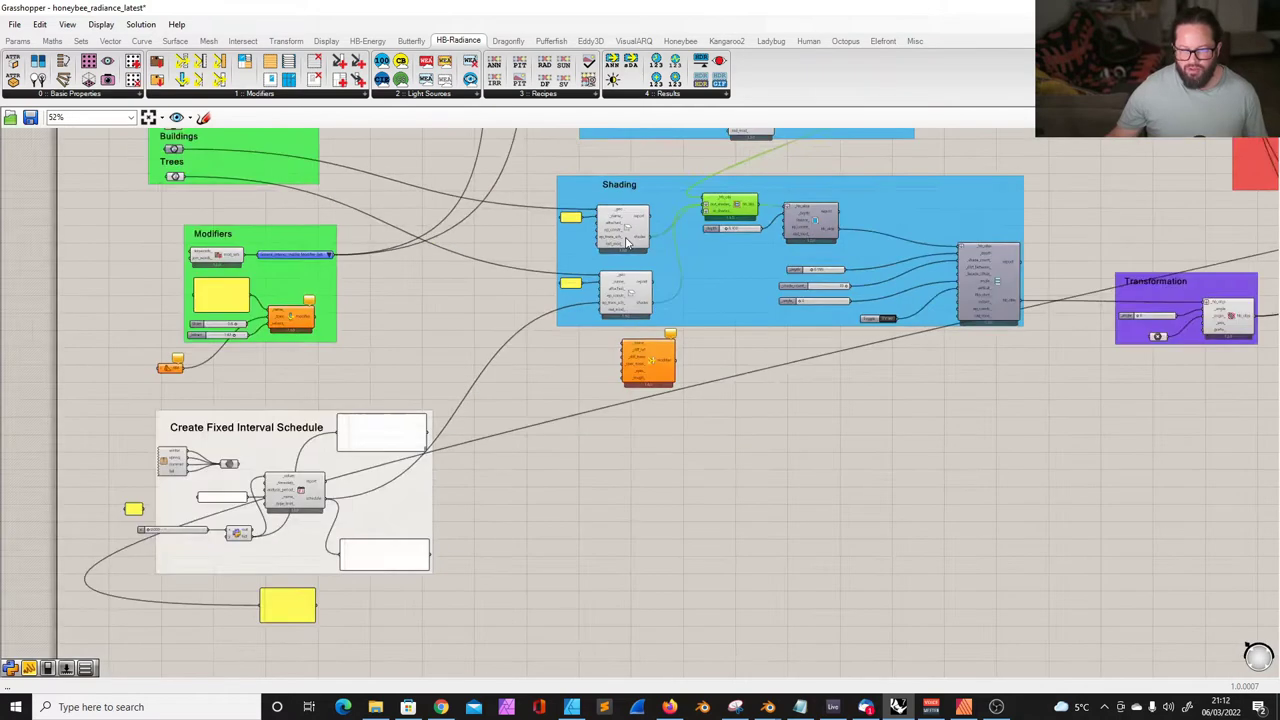
scroll(931, 183, up, 2)
scroll(975, 240, up, 7)
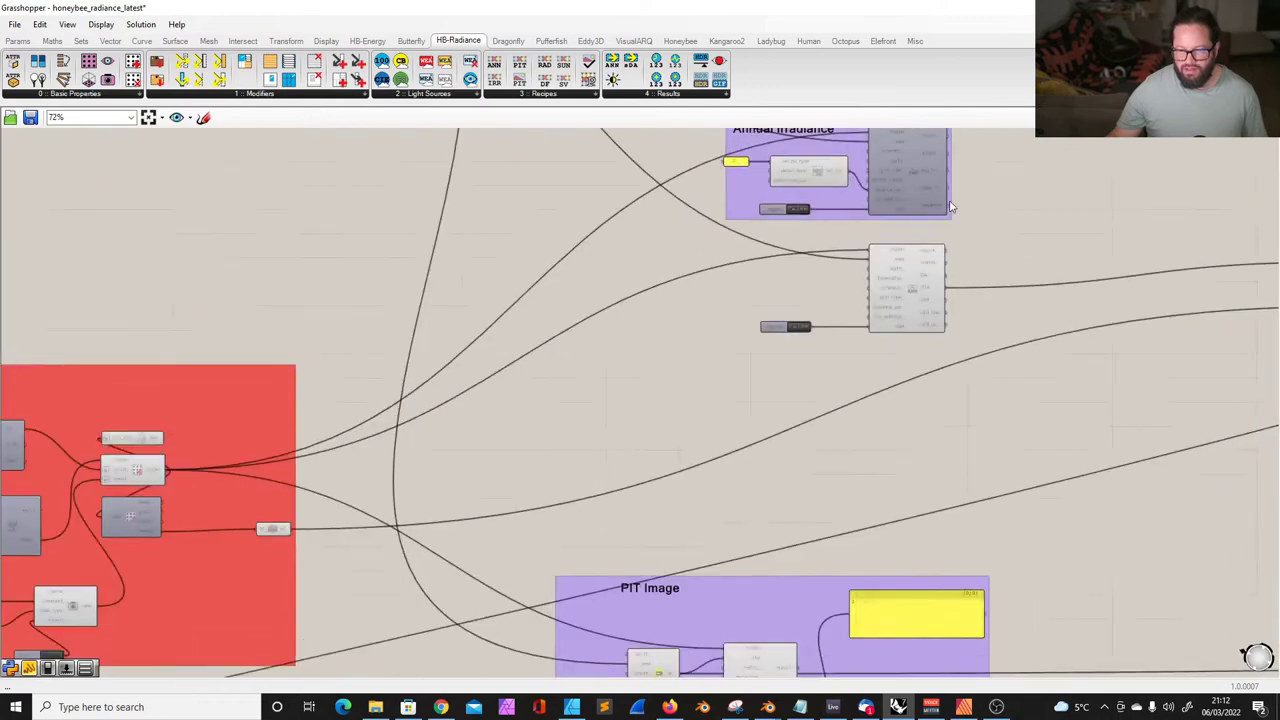
scroll(975, 267, down, 3)
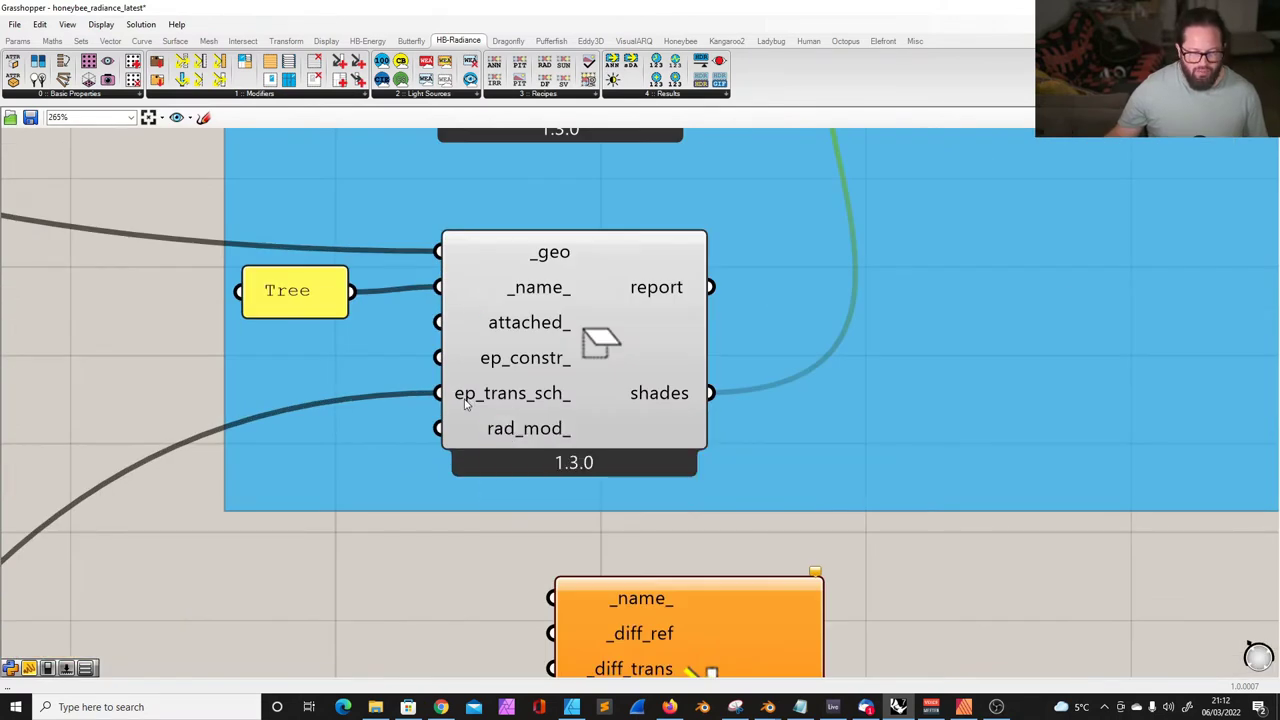
mouse_move(551, 403)
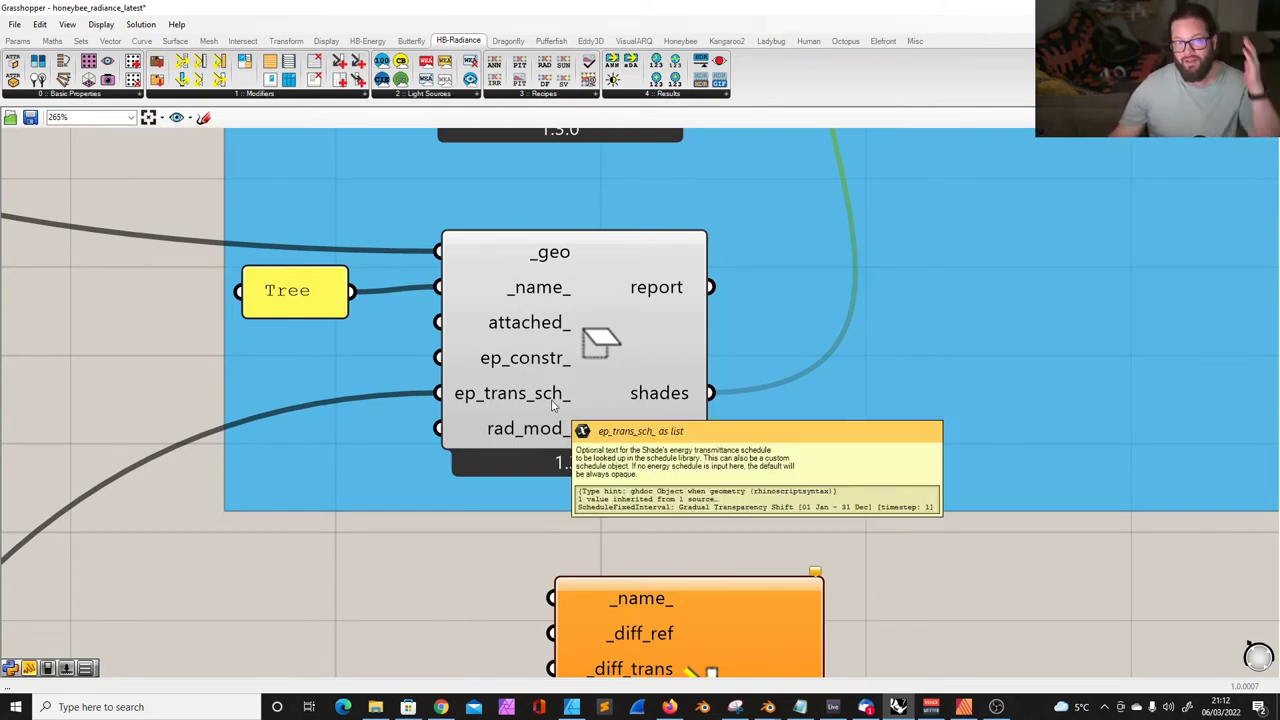
scroll(551, 403, down, 2)
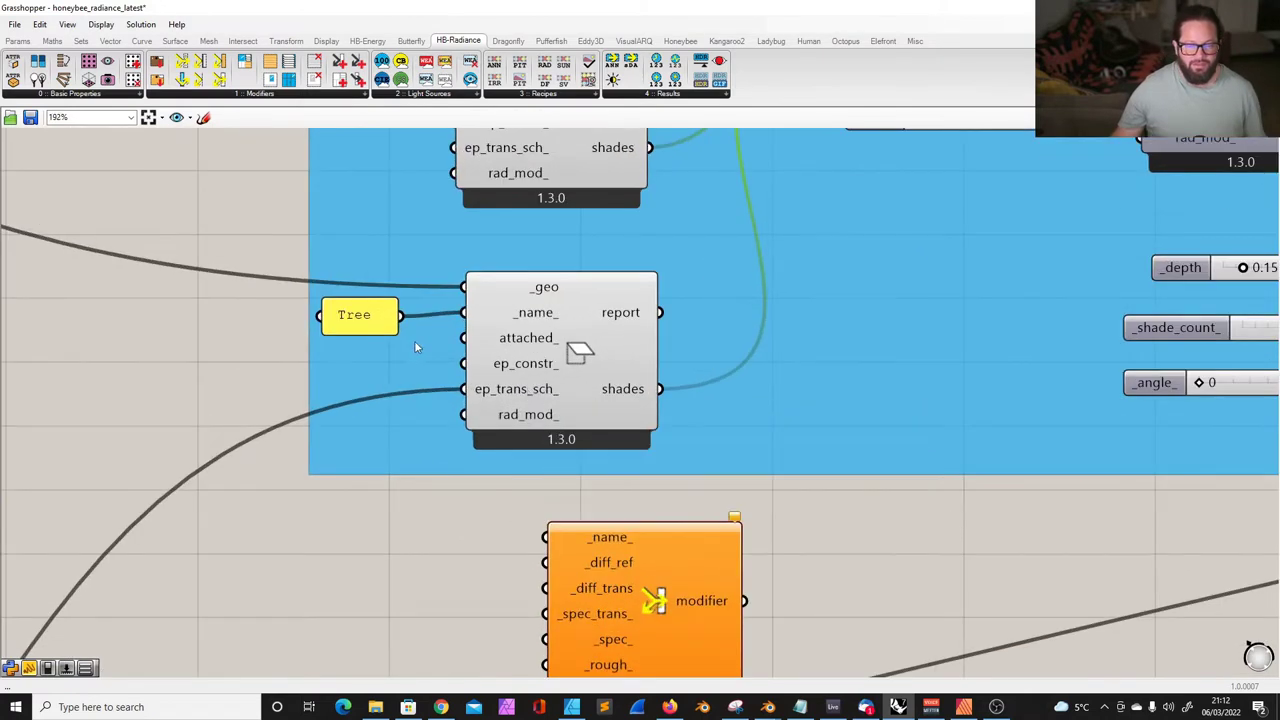
- Wire the merged winter, spring, summer and fall values into the schedule group's upper list panel and enlarge the panel downward
drag(387, 314, 334, 312)
scroll(689, 314, down, 9)
scroll(466, 442, up, 7)
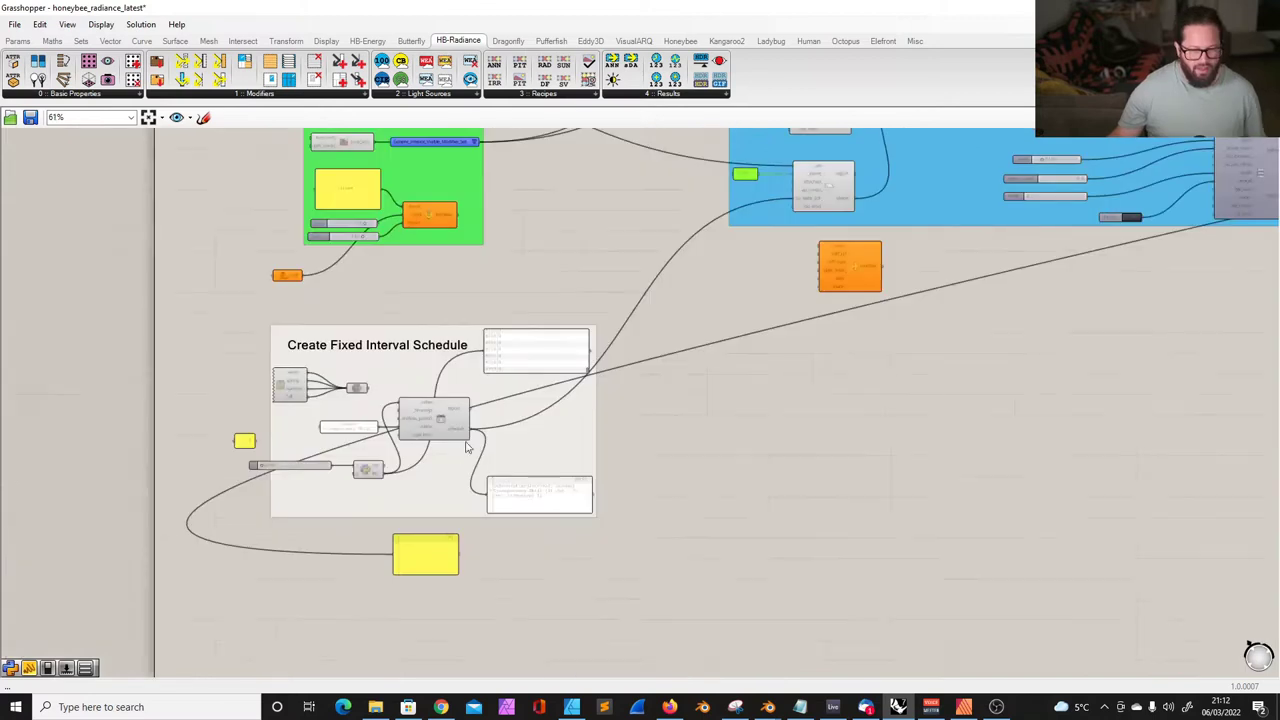
mouse_move(423, 391)
mouse_down()
mouse_move(409, 360)
mouse_move(423, 390)
mouse_move(441, 388)
mouse_up()
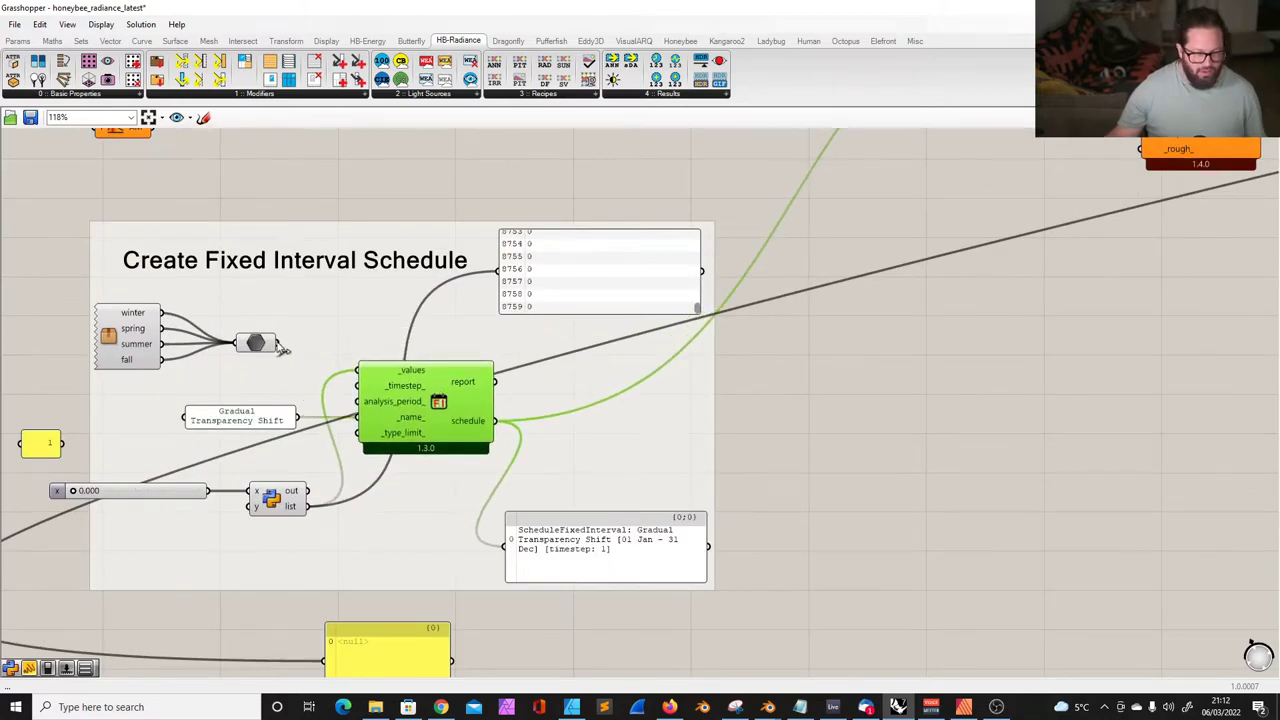
drag(277, 342, 497, 271)
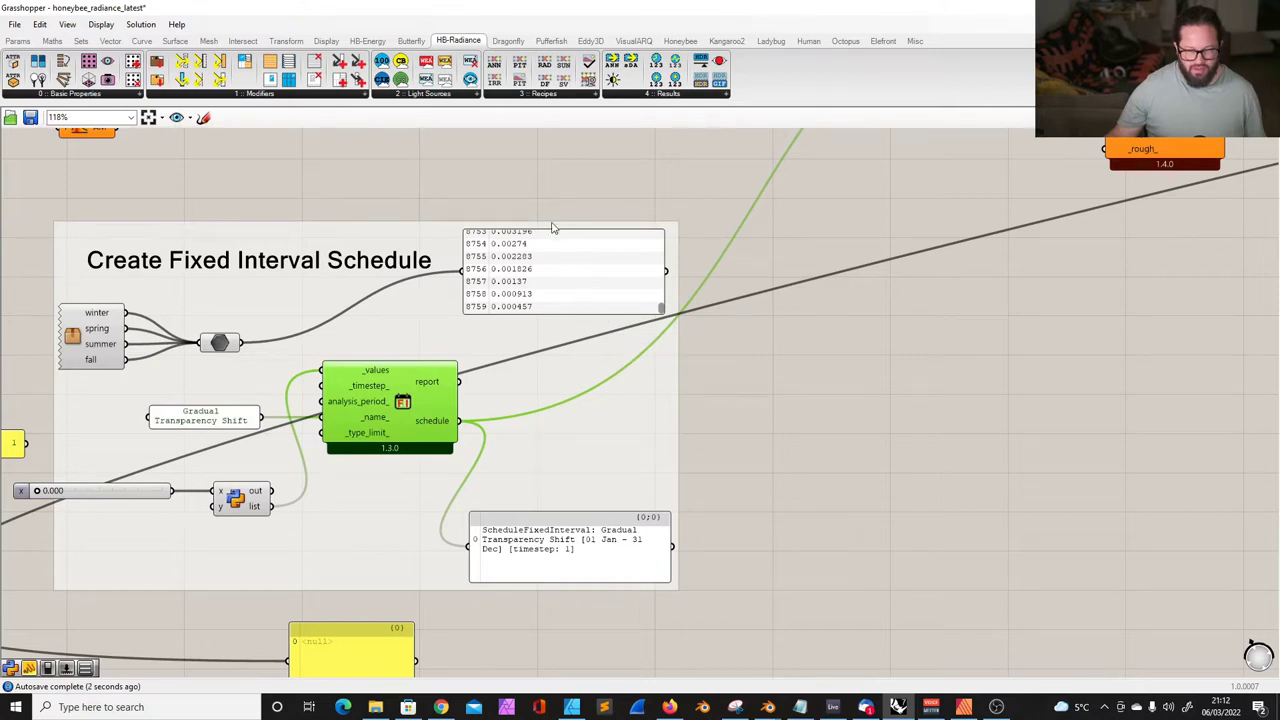
drag(661, 302, 657, 240)
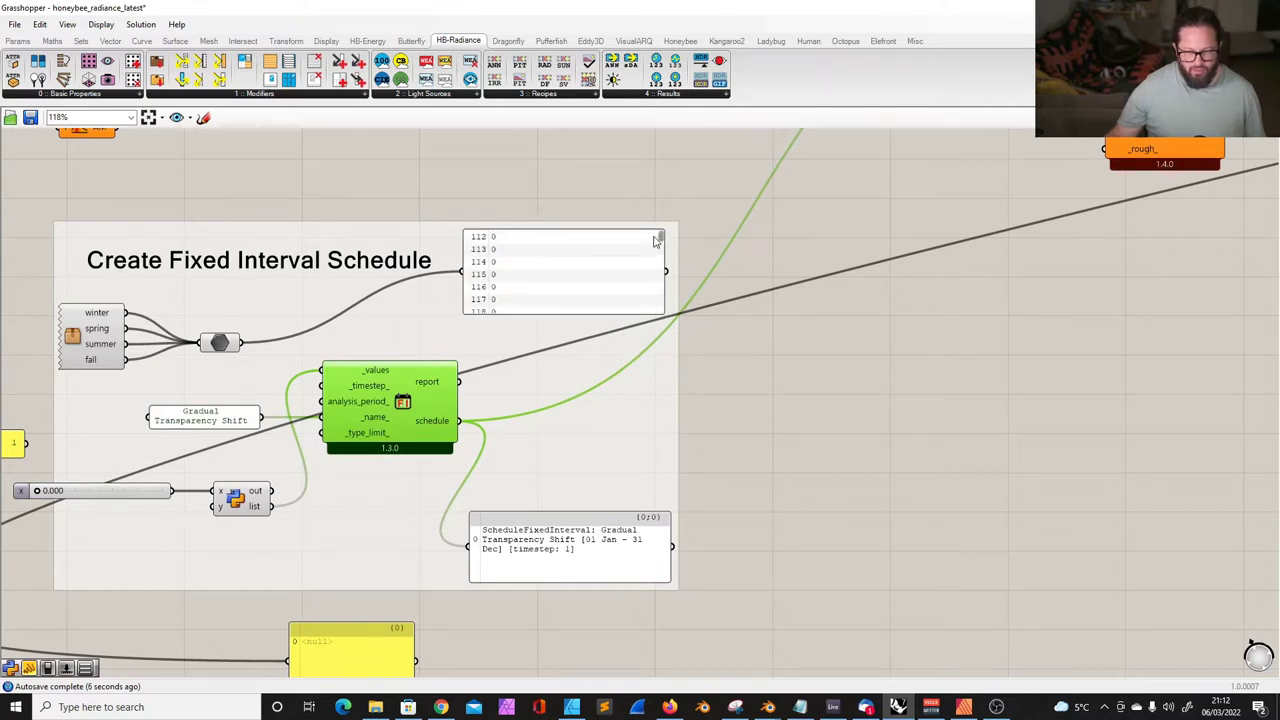
drag(590, 313, 483, 458)
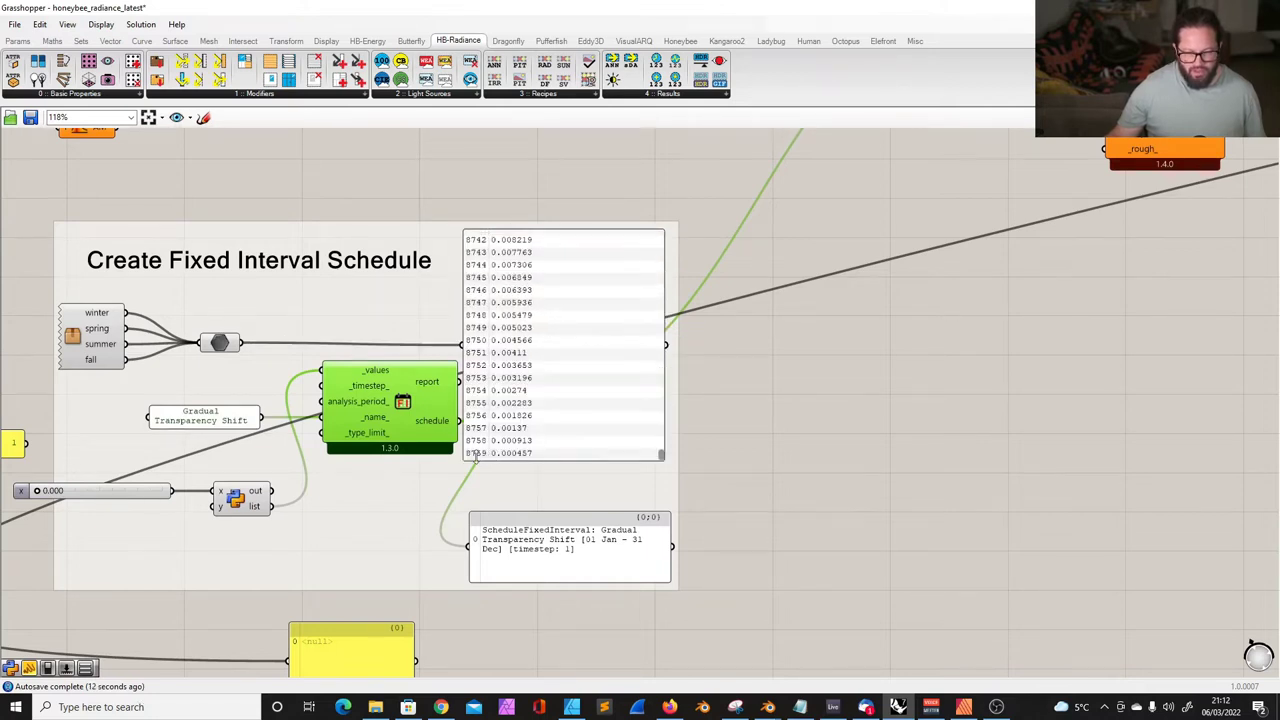
- Examine how the seasonal transparency values in the enlarged panel change over the hours of the year
drag(663, 458, 662, 291)
scroll(604, 310, up, 1)
scroll(604, 310, down, 1)
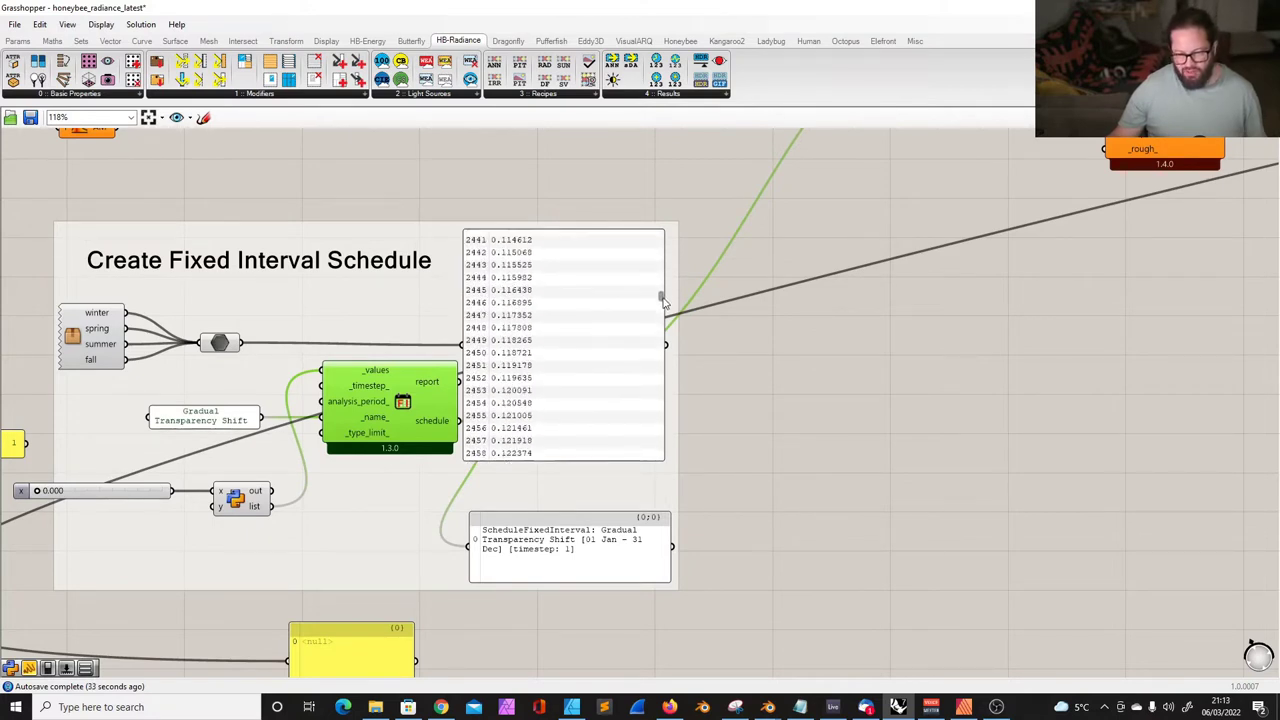
drag(661, 312, 633, 436)
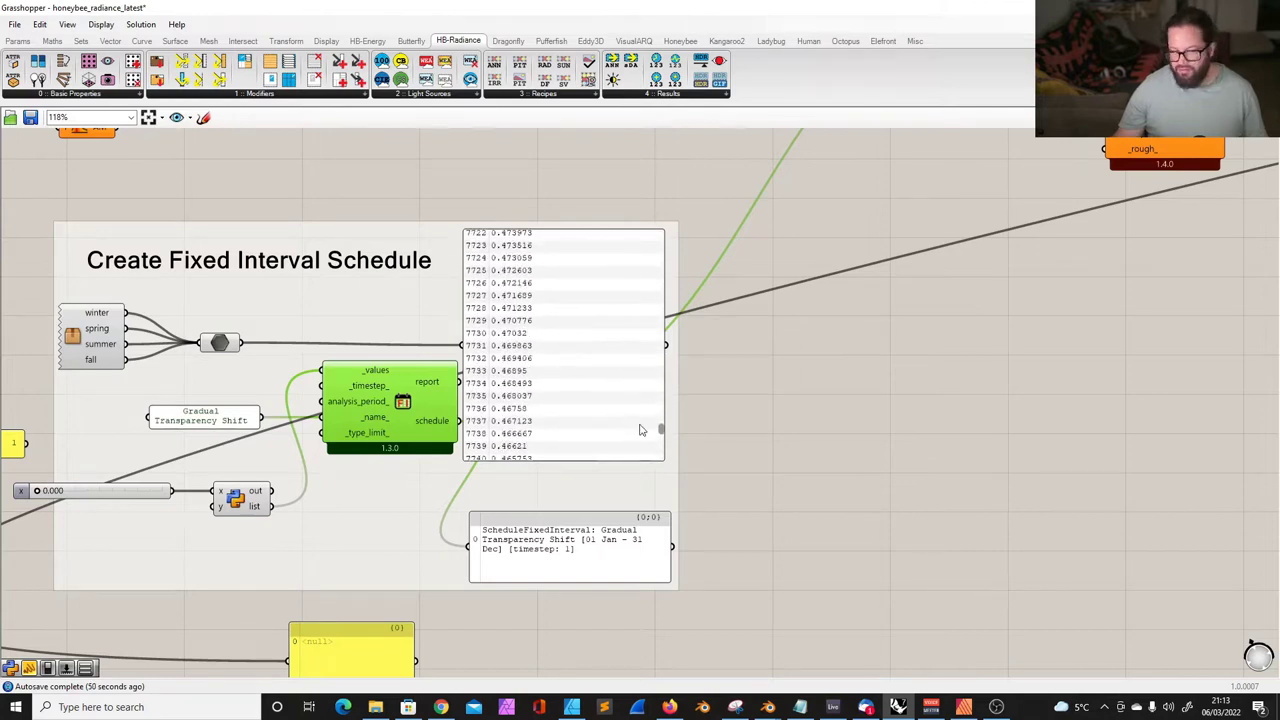
drag(659, 431, 659, 465)
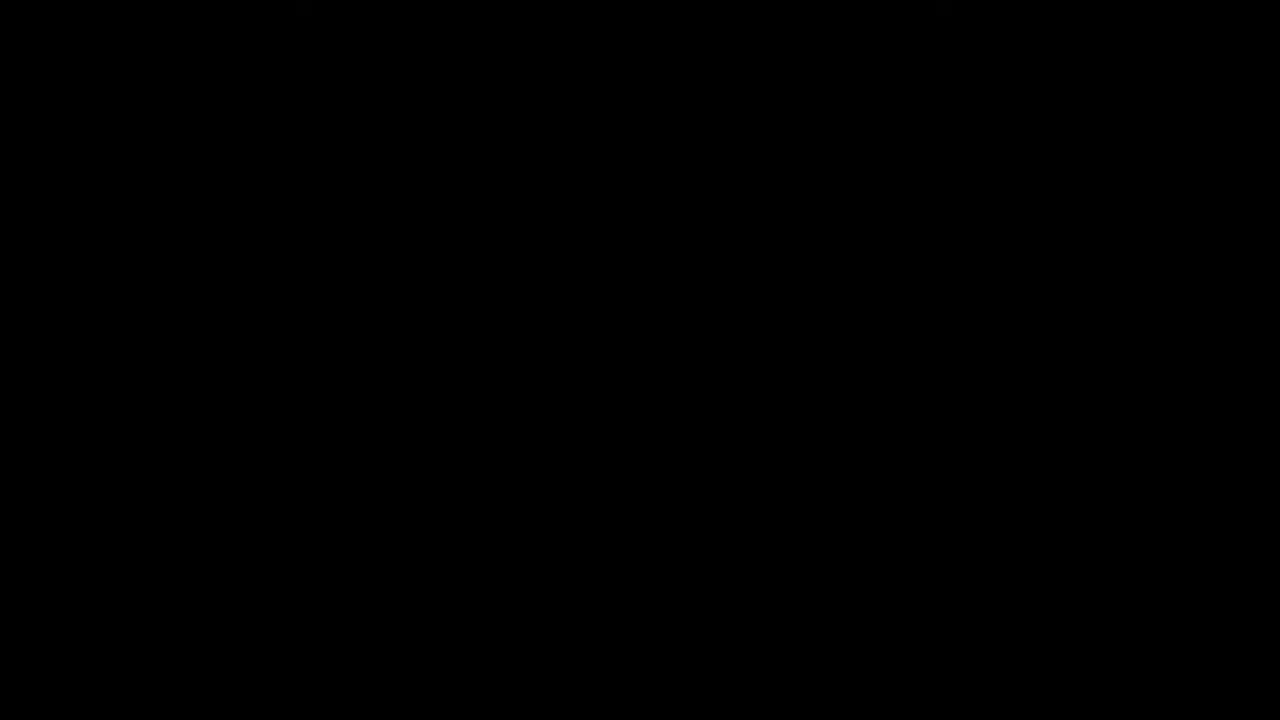
scroll(495, 362, up, 3)
scroll(495, 362, down, 5)
scroll(495, 362, up, 3)
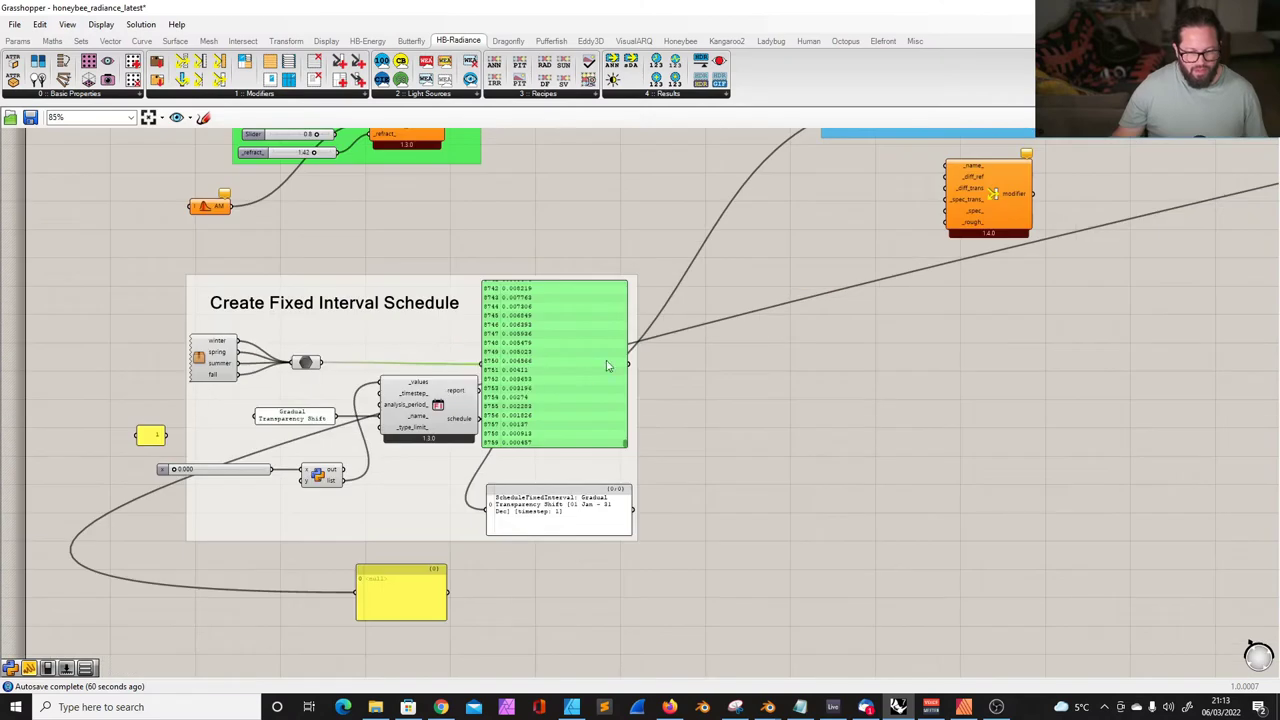
- Move the enlarged value panel up, clear of the Fixed Interval Schedule component
click(434, 385)
drag(545, 319, 541, 207)
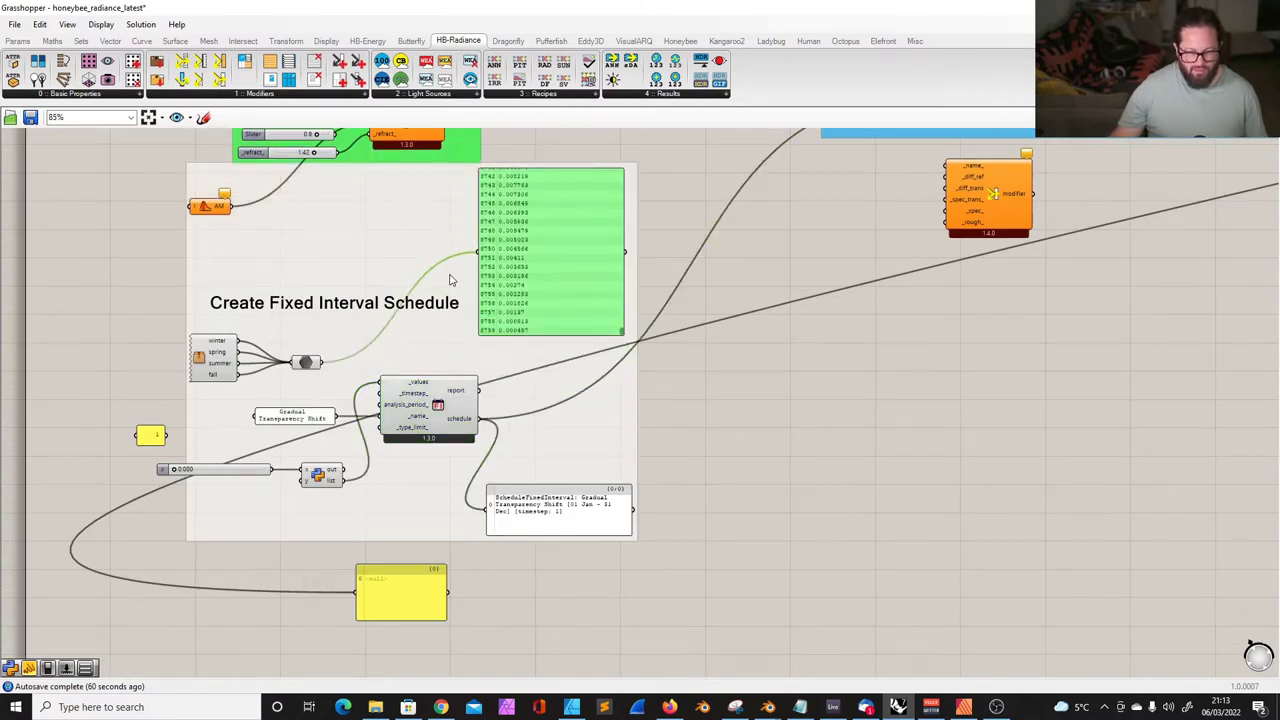
scroll(525, 532, down, 4)
scroll(540, 377, up, 4)
scroll(534, 397, down, 2)
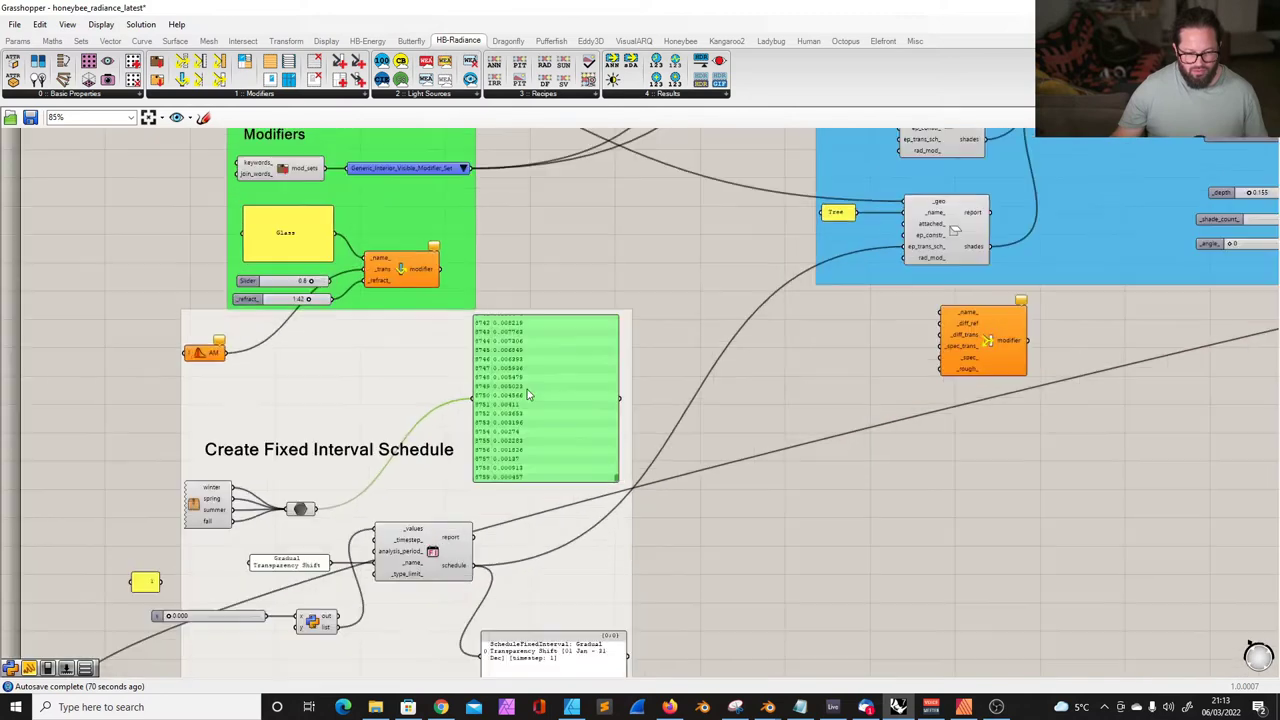
scroll(509, 394, up, 2)
drag(557, 366, 566, 404)
- Wire the Python component's list output into the value panel in place of the seasonal values, and check the constant hourly values
scroll(620, 424, down, 3)
scroll(440, 540, up, 4)
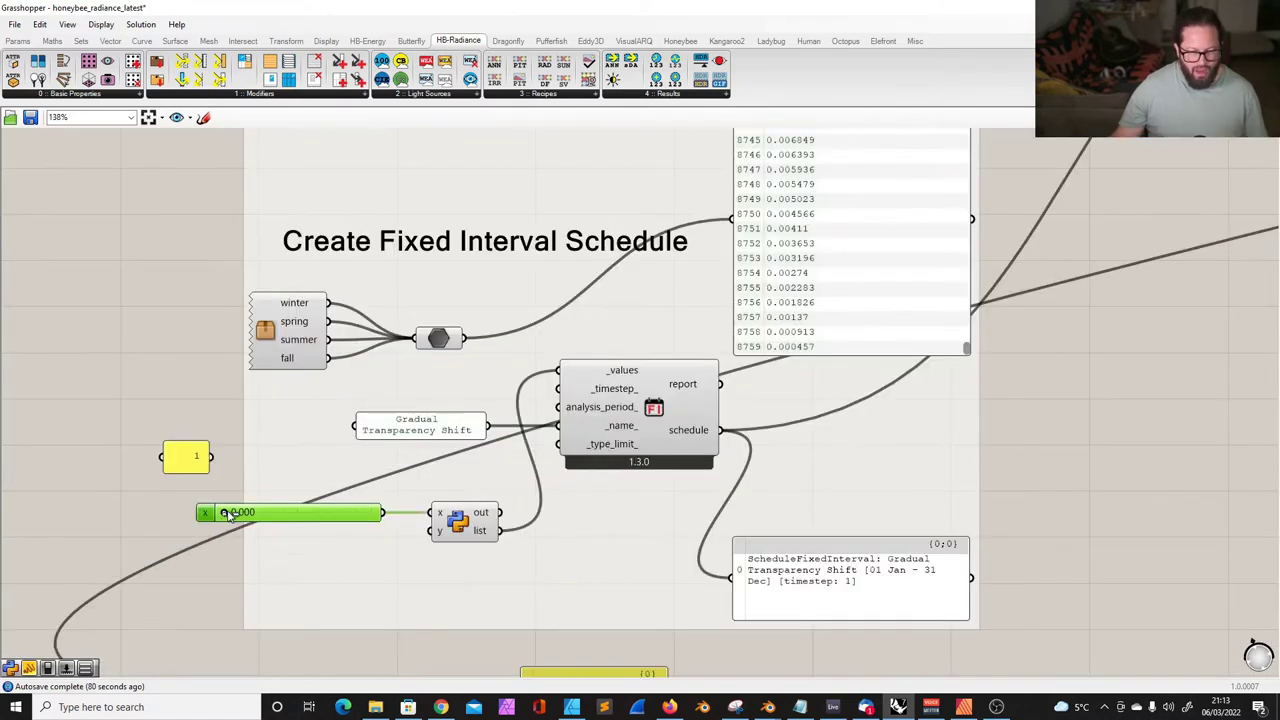
scroll(463, 499, down, 3)
scroll(596, 409, up, 3)
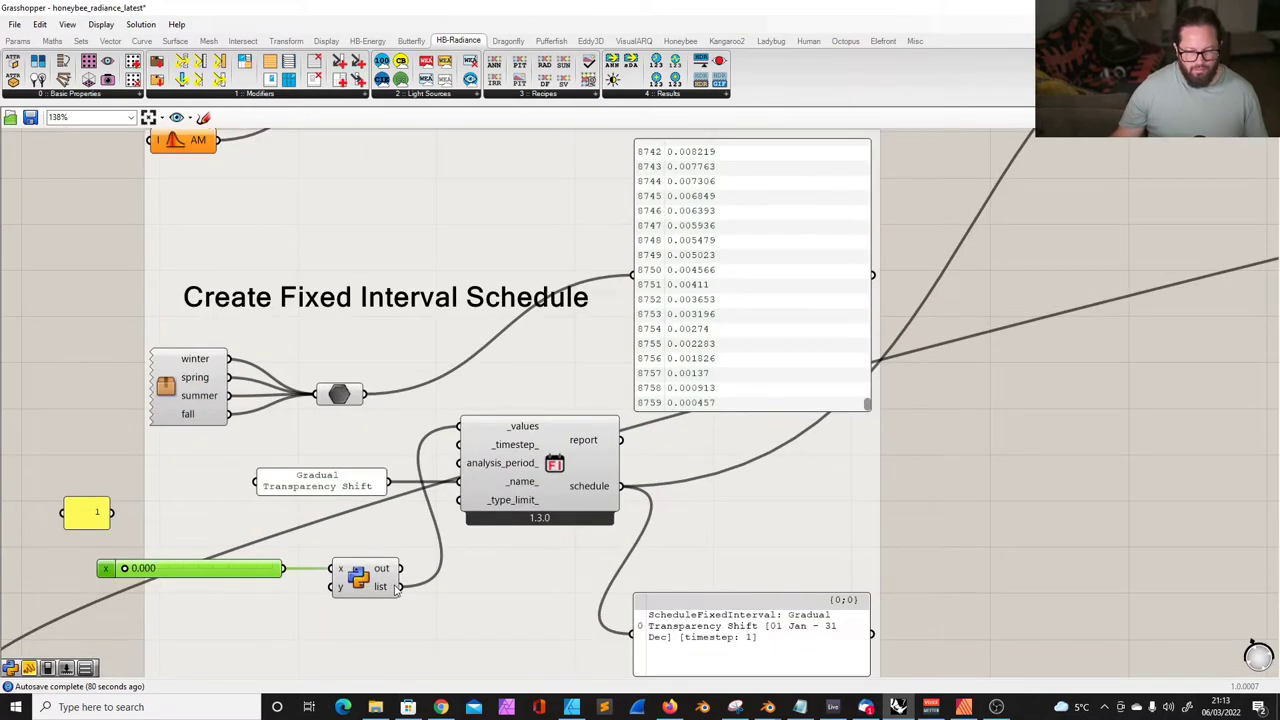
drag(399, 587, 735, 310)
mouse_move(867, 405)
mouse_down()
mouse_move(859, 160)
mouse_move(846, 405)
mouse_up()
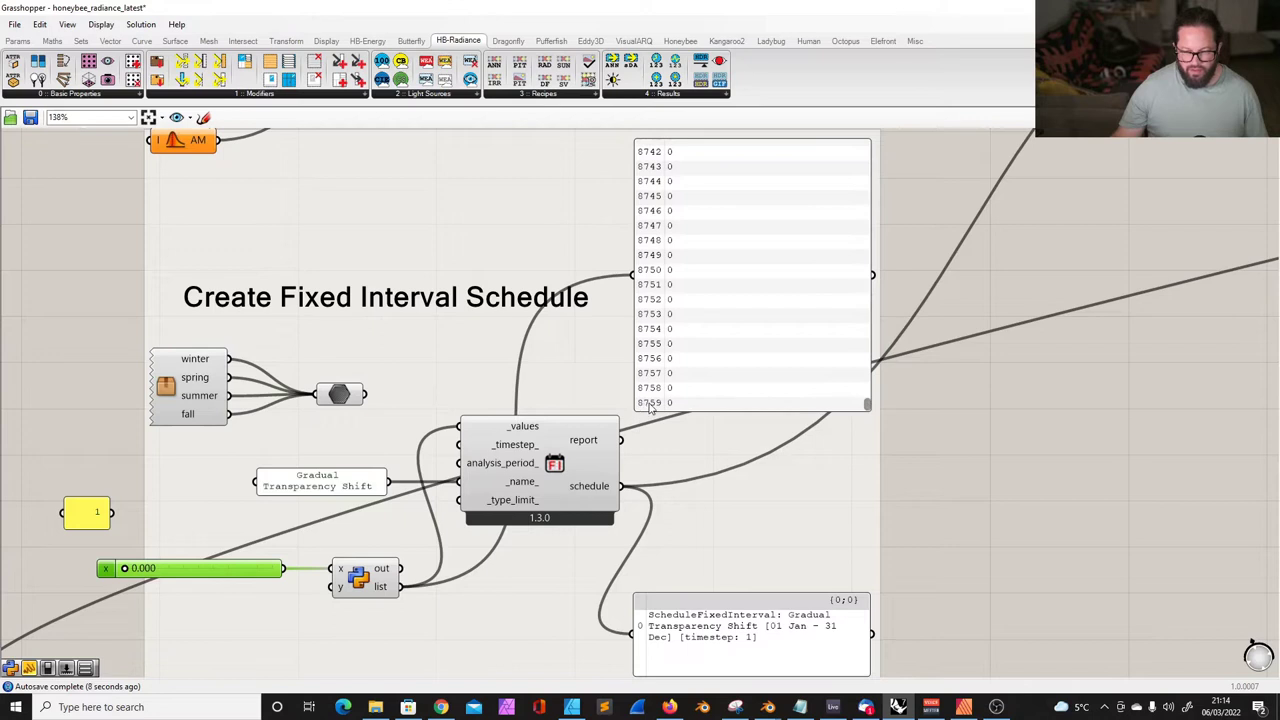
drag(868, 405, 868, 493)
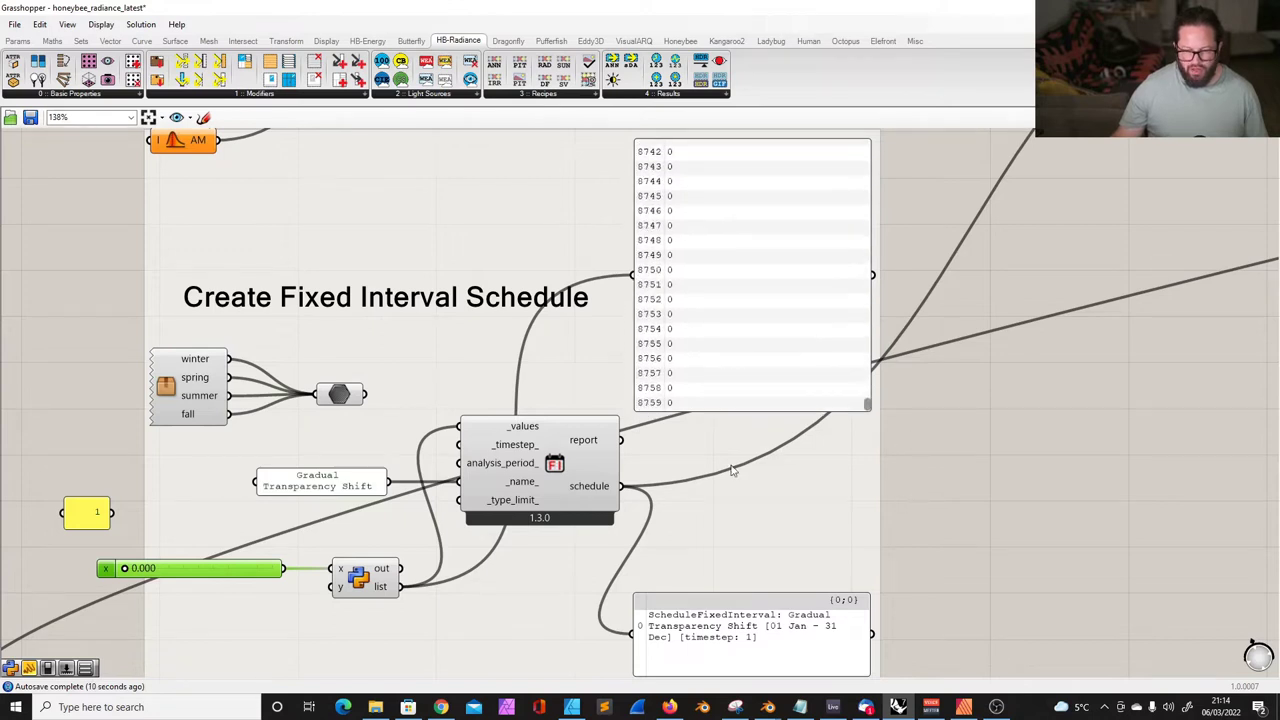
drag(868, 405, 867, 337)
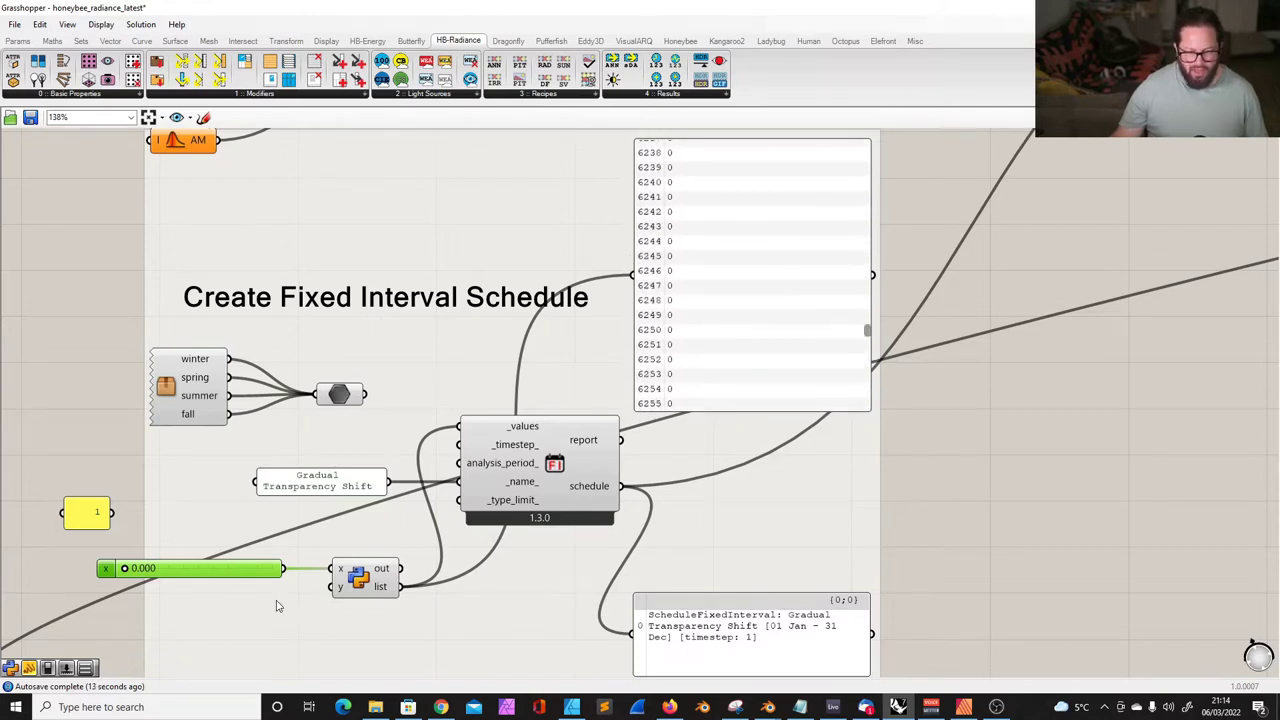
double_click(115, 568)
key(Return)
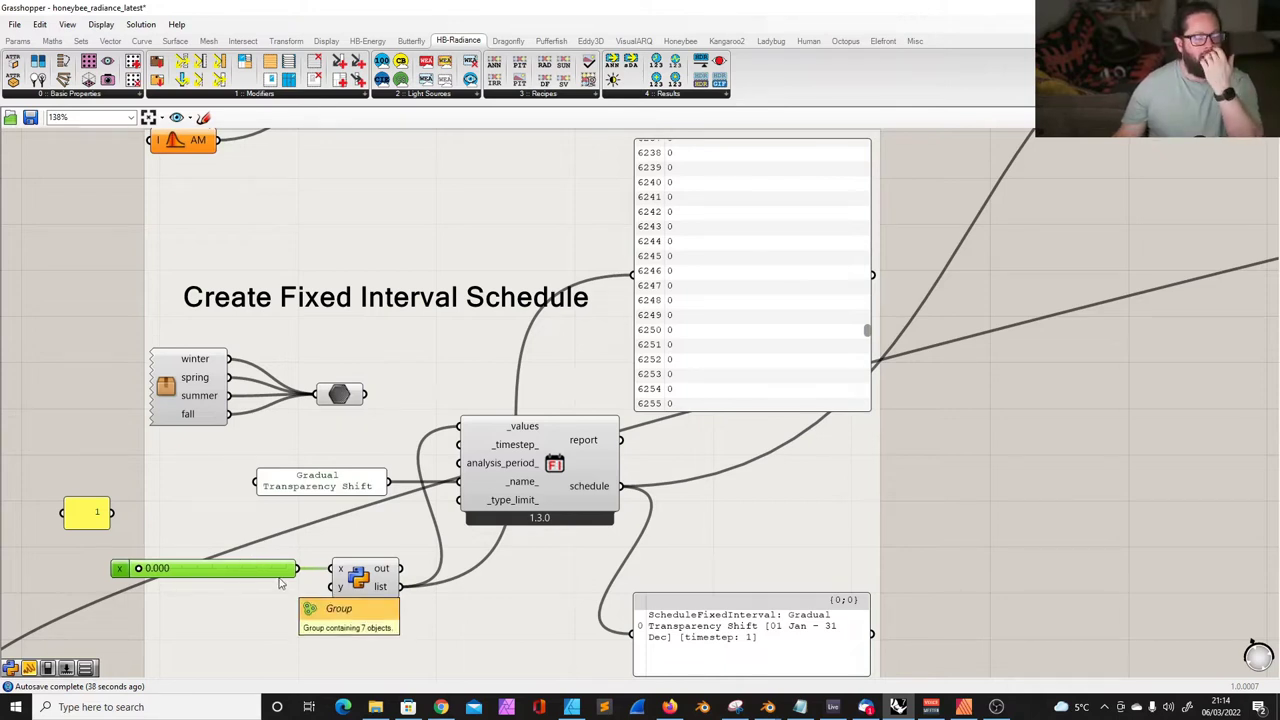
key(ctrl+z)
key(ctrl+z)
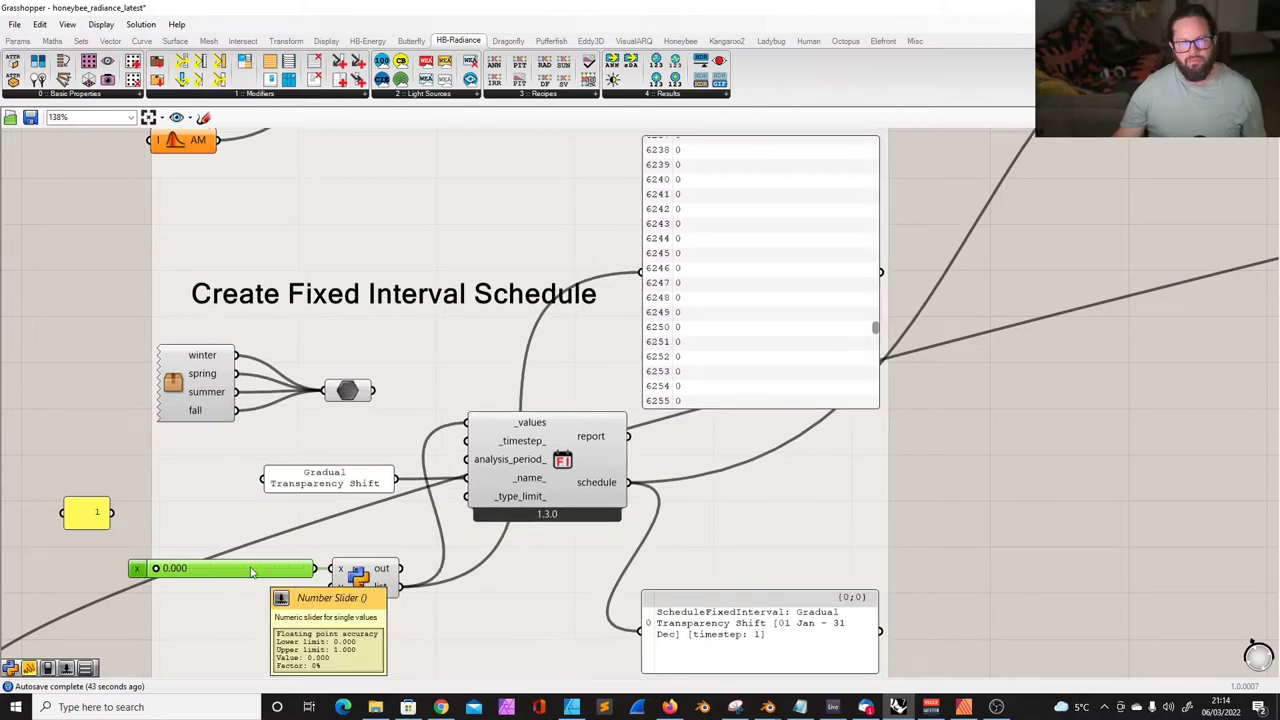
- Review how the fixed interval schedule, shading, HB Model, Calculation and Visualisation groups are connected across the definition
scroll(251, 571, down, 10)
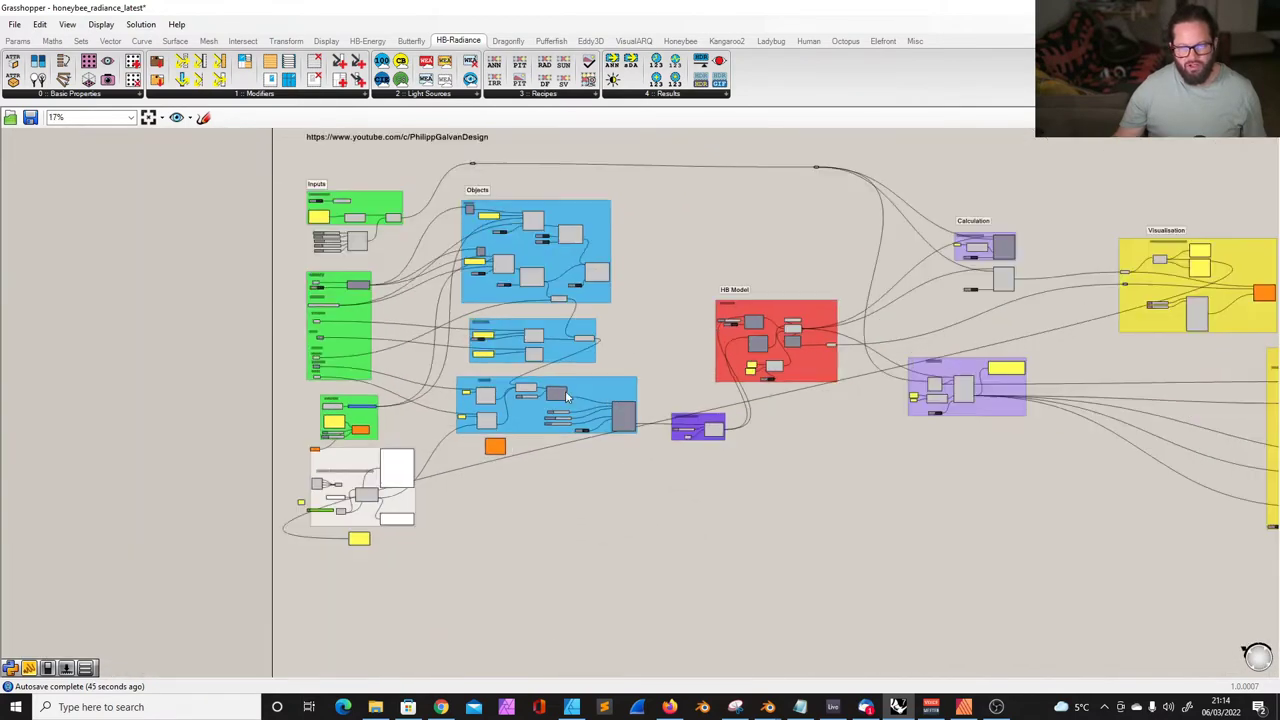
scroll(600, 396, down, 1)
scroll(940, 252, up, 10)
scroll(938, 384, down, 7)
scroll(1130, 396, up, 6)
scroll(1128, 394, down, 3)
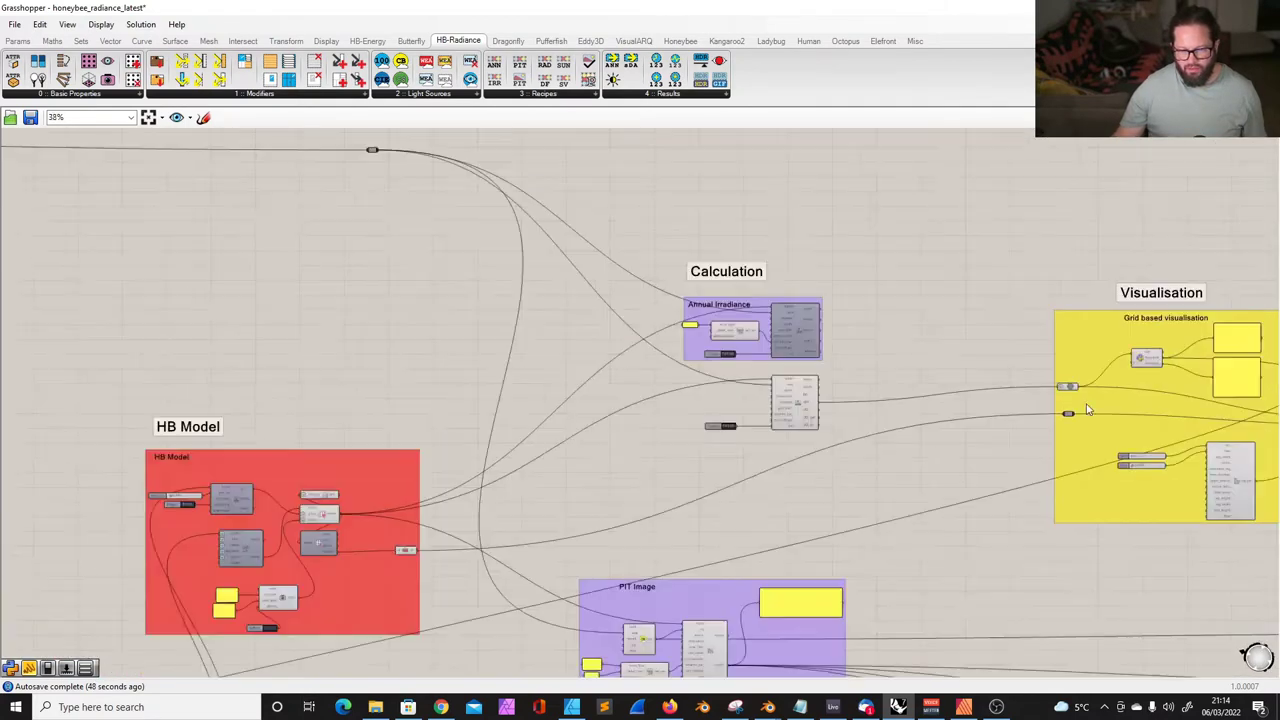
scroll(1000, 425, down, 5)
scroll(463, 620, up, 8)
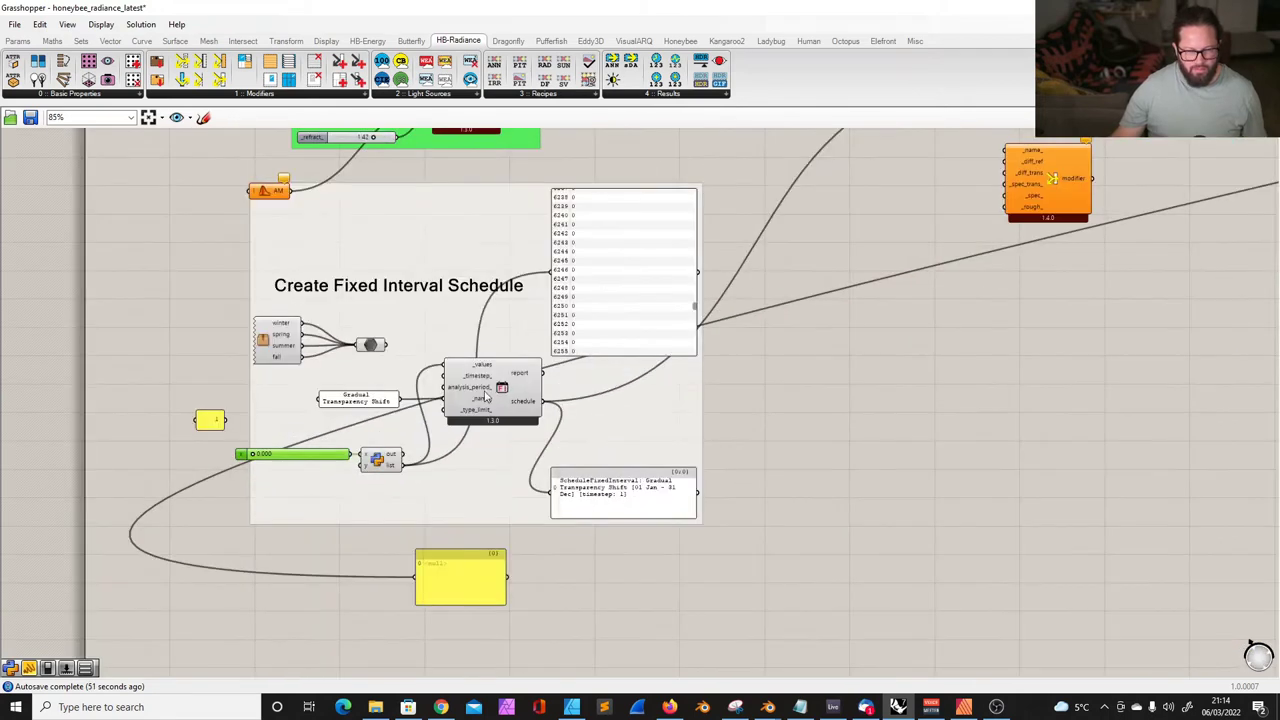
mouse_move(383, 462)
mouse_down()
mouse_move(390, 470)
mouse_move(390, 458)
mouse_up()
mouse_move(285, 450)
mouse_down()
mouse_move(293, 442)
mouse_move(283, 451)
mouse_up()
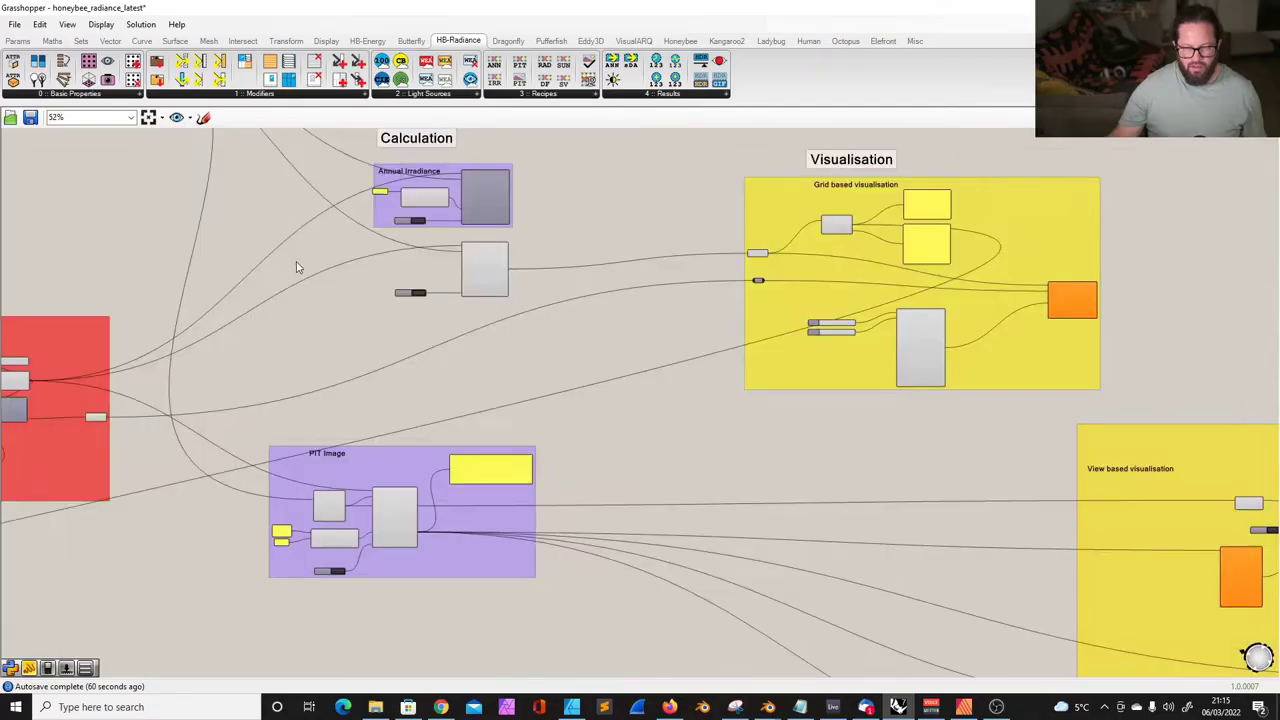
- Run the annual daylight simulation by switching the Boolean toggle on its _run input to True
scroll(292, 267, up, 5)
click(700, 230)
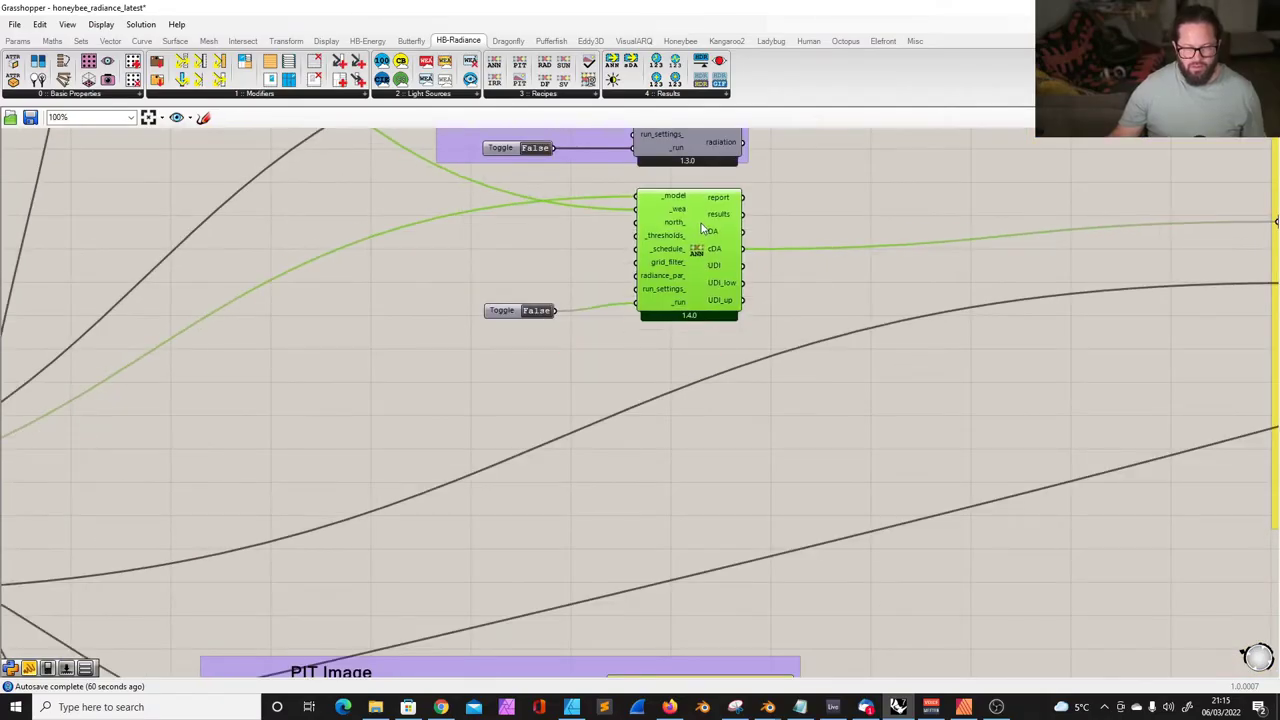
click(511, 314)
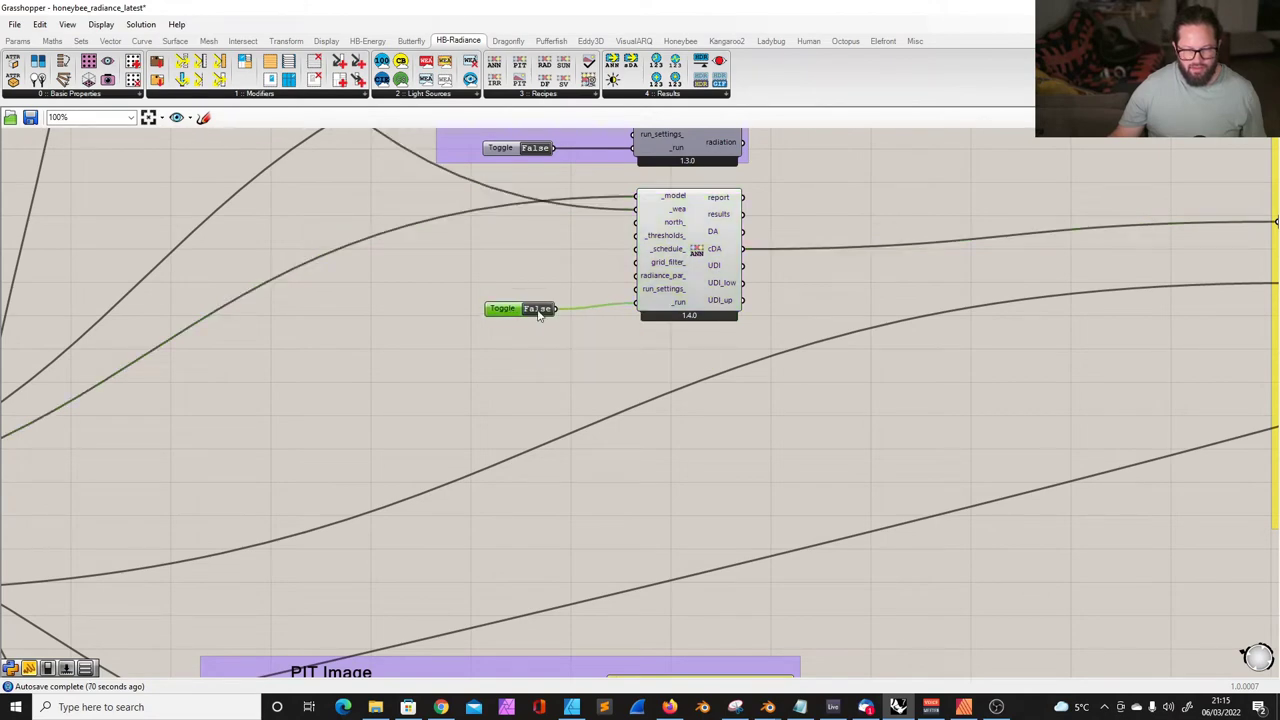
double_click(538, 310)
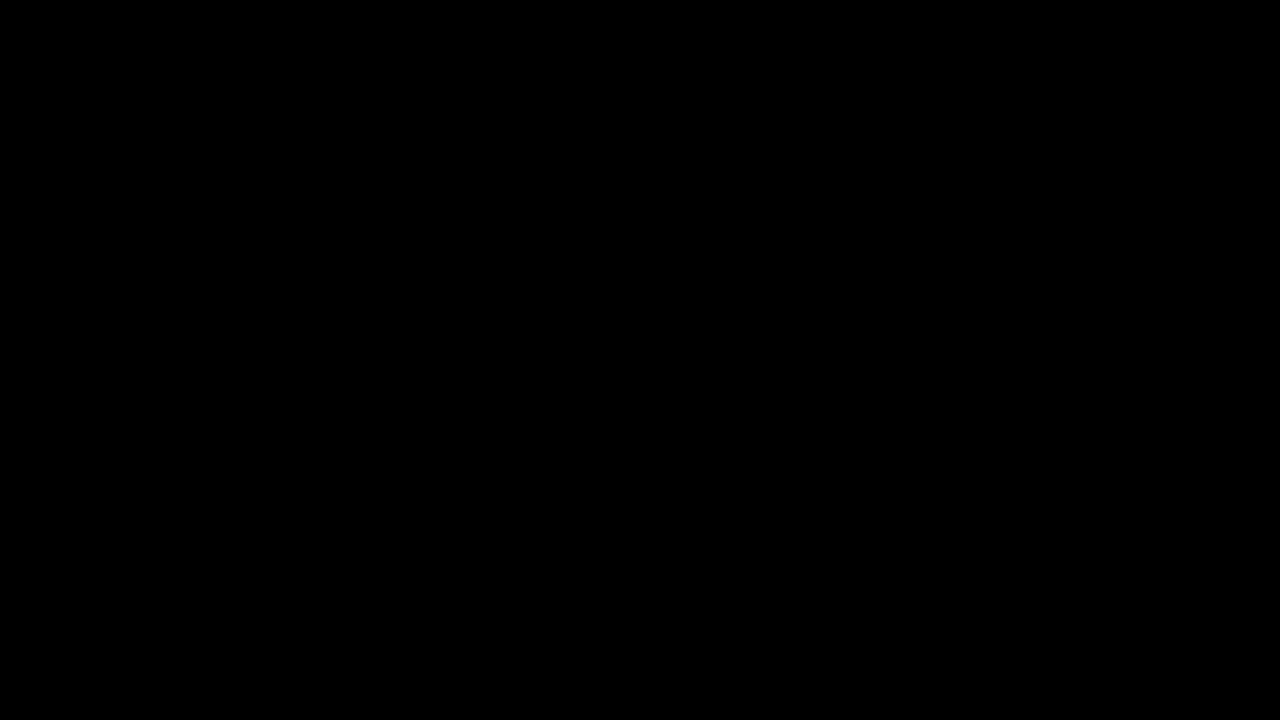
- Inspect the continuous daylight autonomy (cDA) output of the annual daylight component
scroll(410, 197, up, 3)
scroll(157, 305, down, 2)
scroll(157, 305, up, 3)
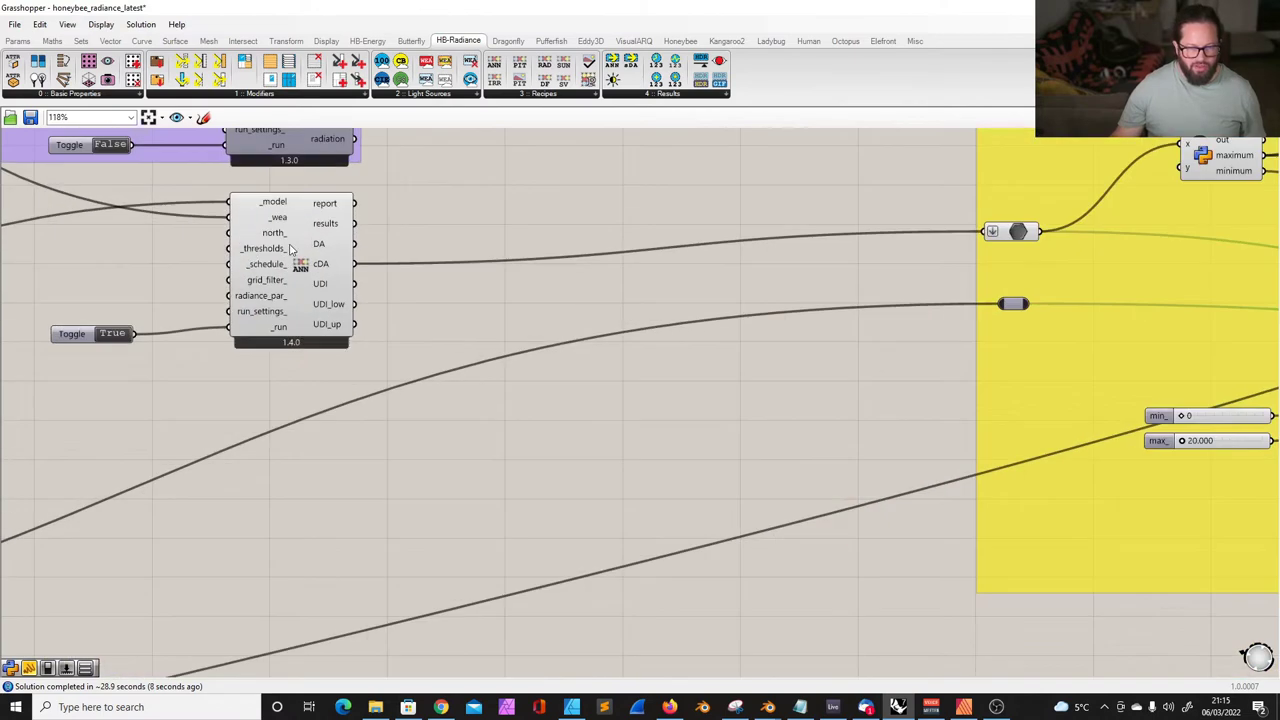
mouse_move(320, 268)
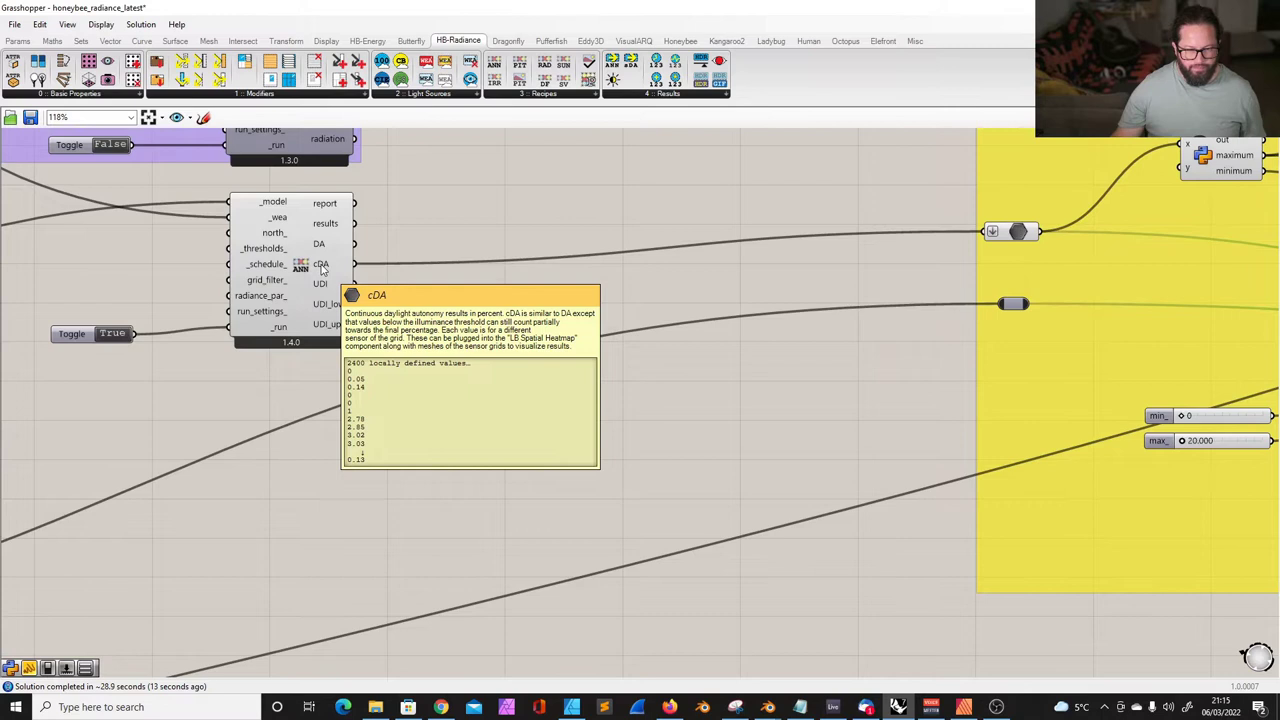
scroll(280, 280, down, 1)
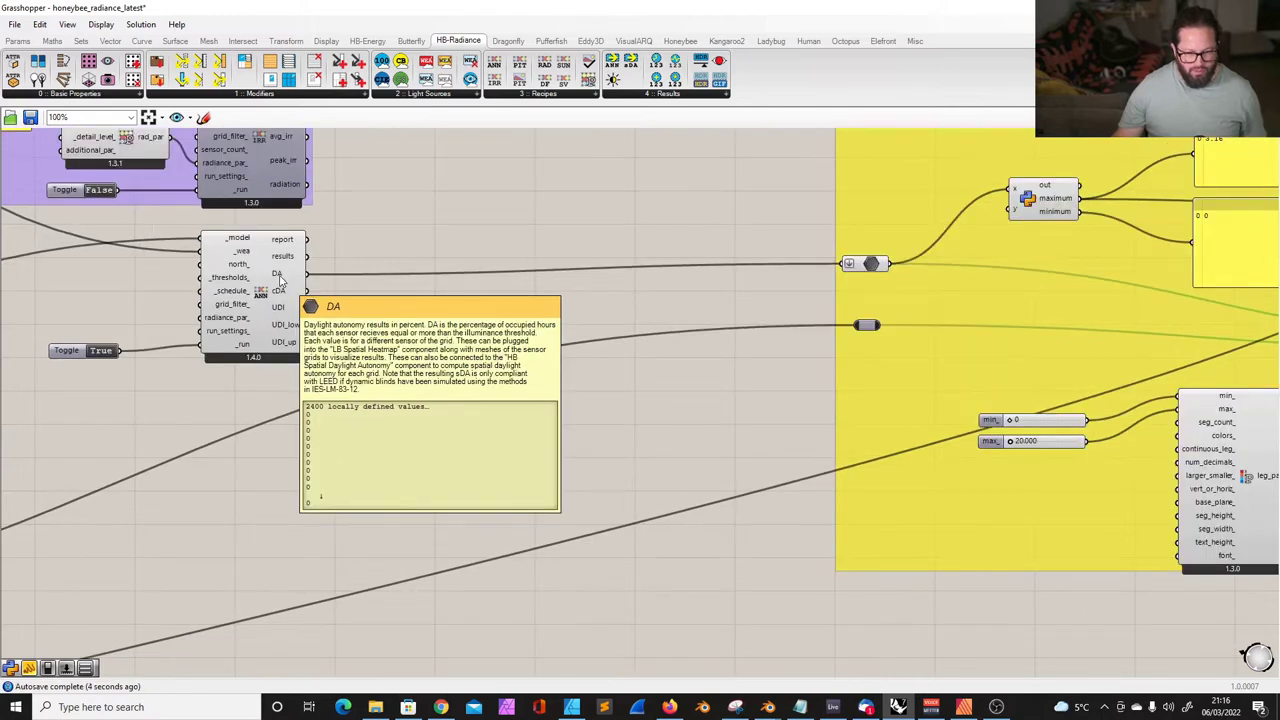
- Inspect the maximum and minimum daylight autonomy panels in the Grid based visualisation group
right_drag(1227, 147, 728, 229)
scroll(728, 229, up, 2)
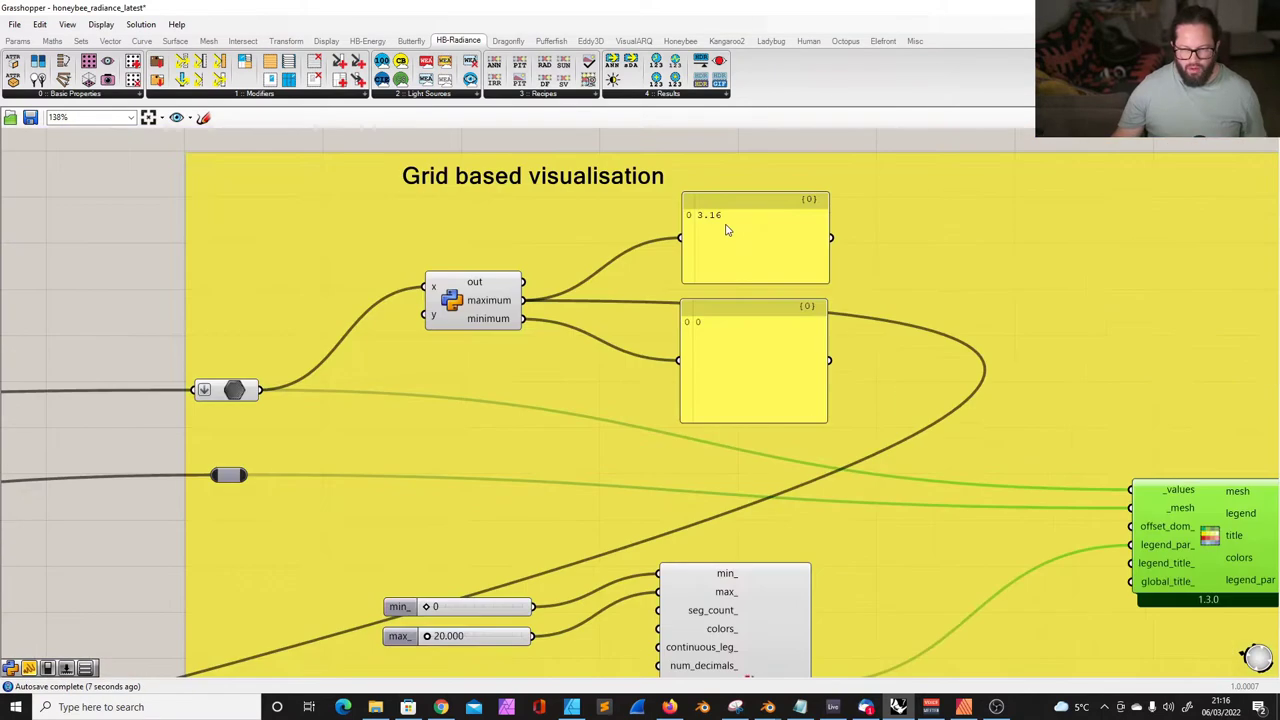
drag(705, 244, 703, 248)
click(720, 313)
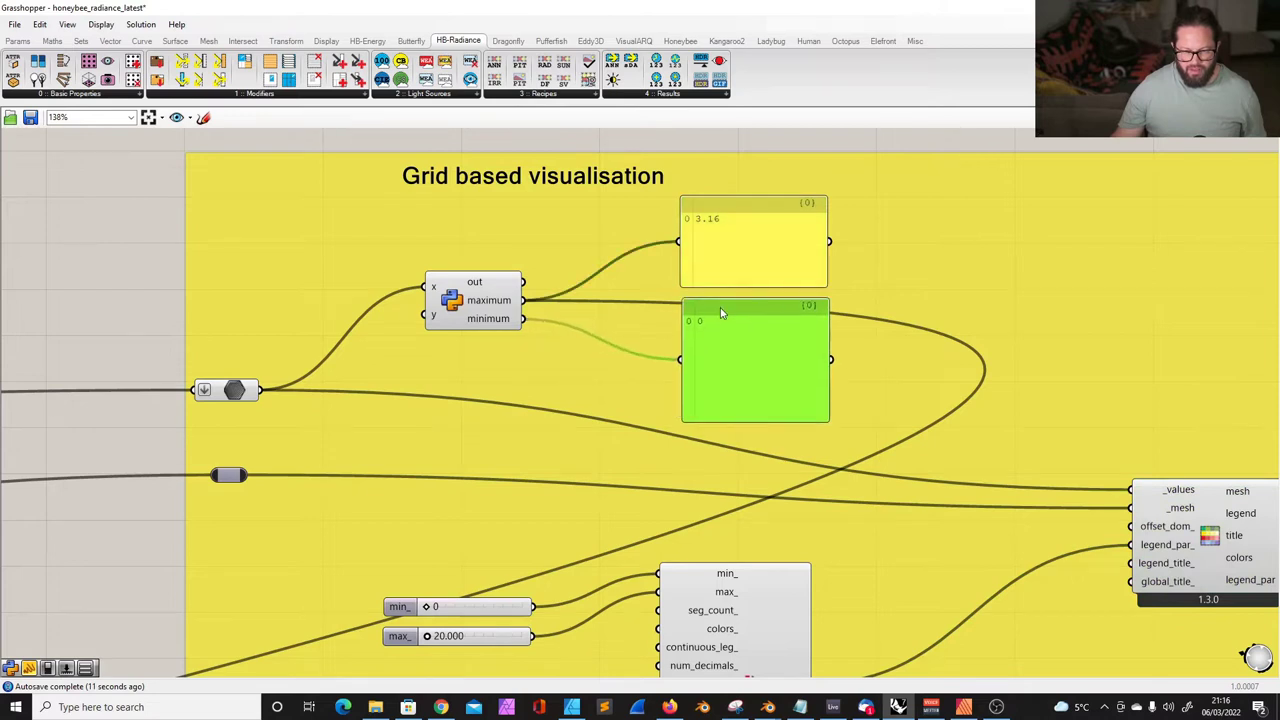
scroll(722, 309, down, 2)
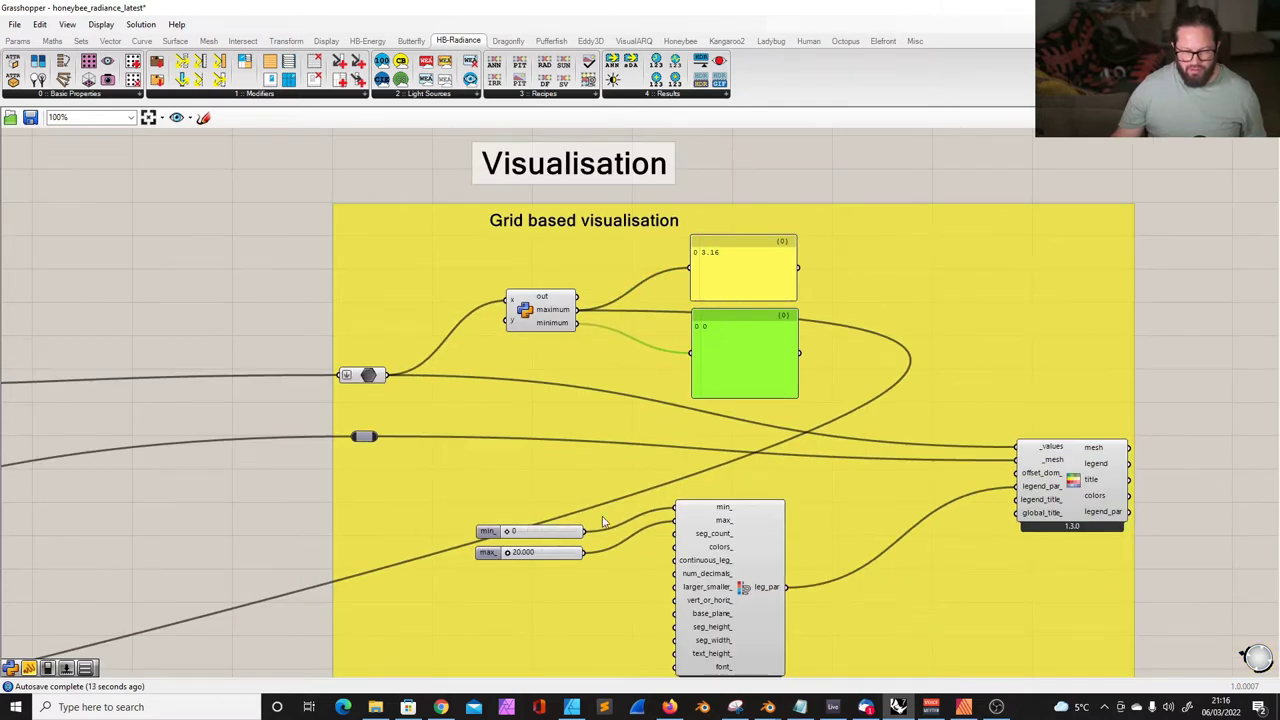
- Move the Grasshopper window aside to uncover the Rhino viewport and view the daylight results on the room's floor
scroll(603, 521, up, 4)
drag(953, 14, 1098, 49)
right_drag(450, 340, 408, 327)
right_drag(492, 450, 500, 366)
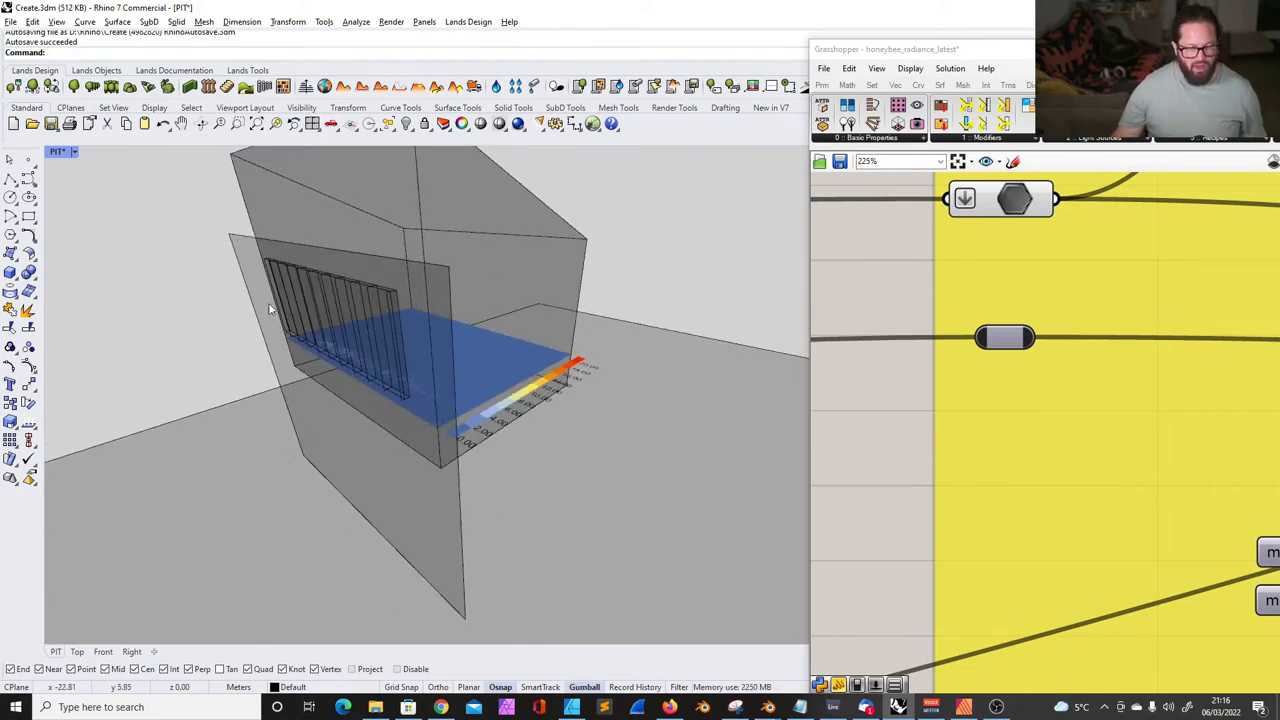
- Compare the hourly values and result panel around the fixed interval schedule with the coloured floor grid in the model
scroll(1090, 450, down, 10)
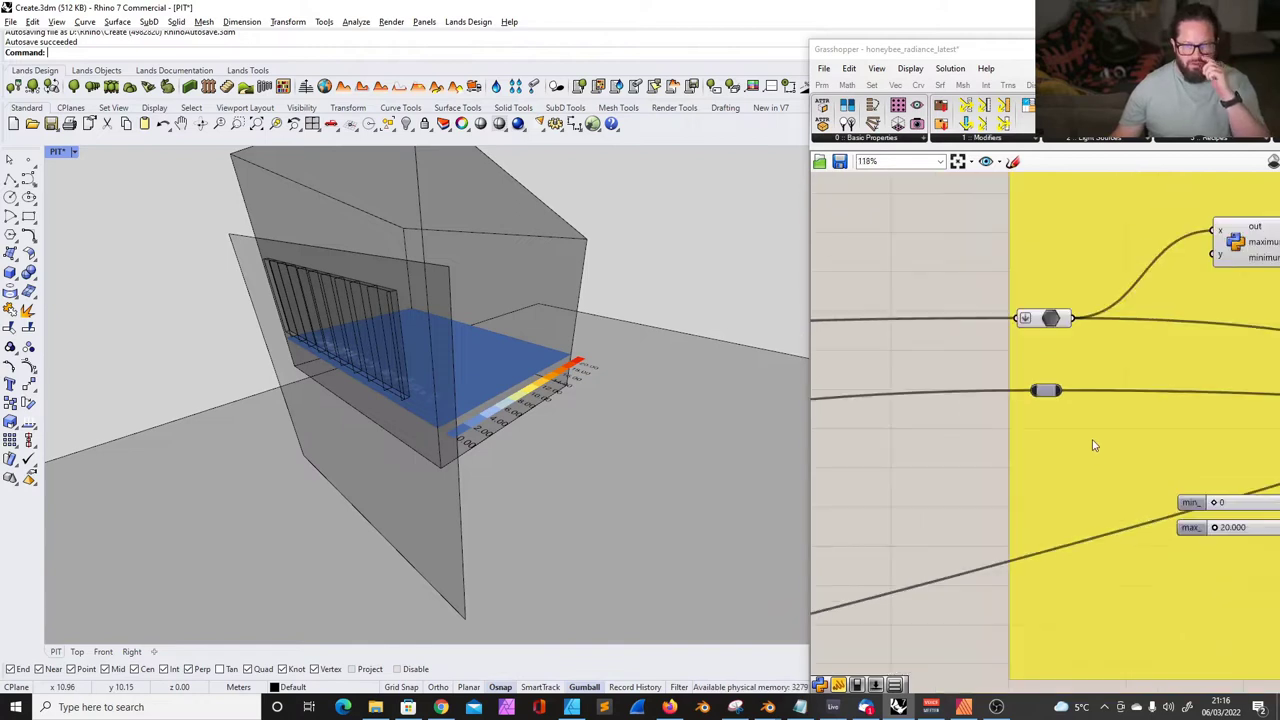
scroll(1070, 455, up, 7)
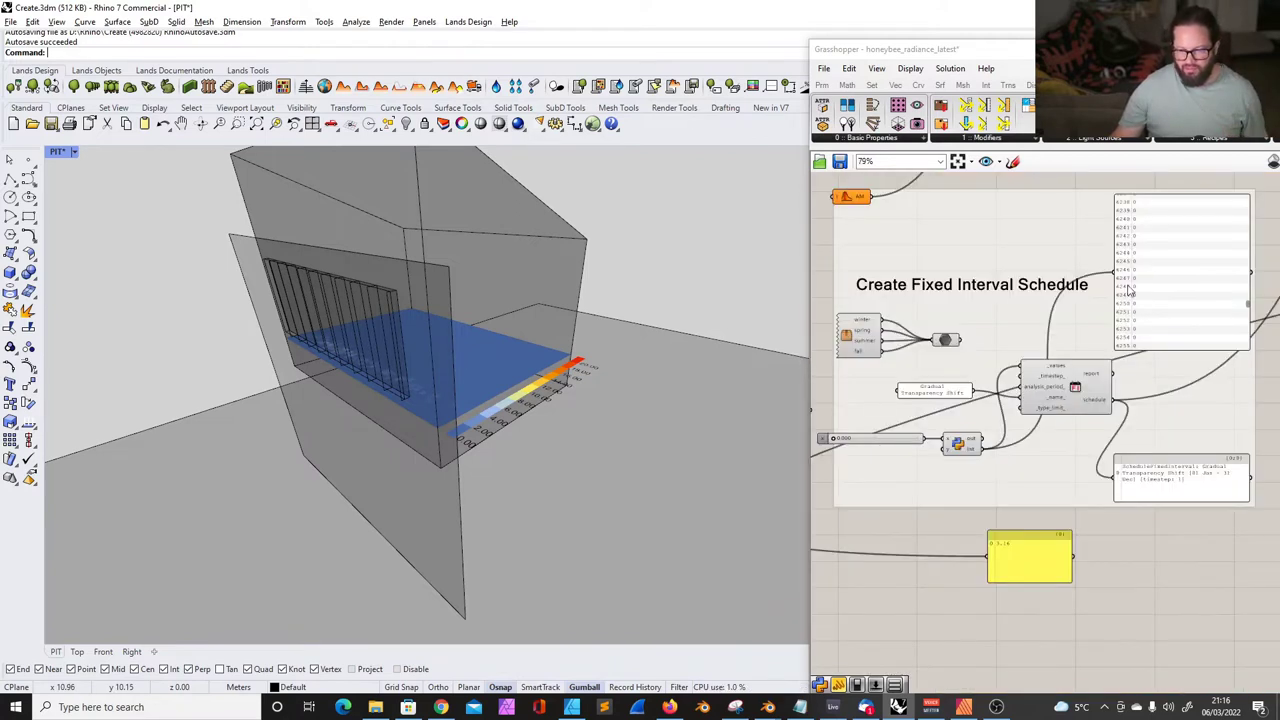
scroll(1060, 402, down, 5)
scroll(1000, 400, up, 2)
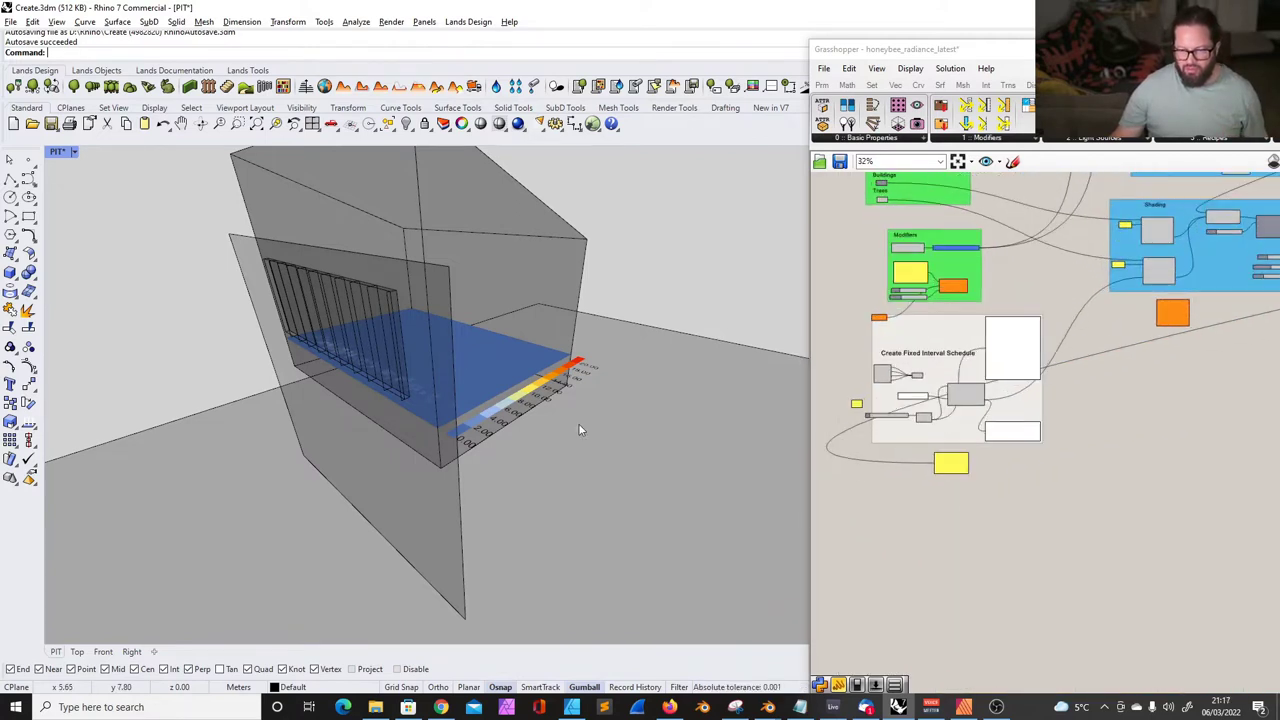
right_drag(340, 354, 380, 386)
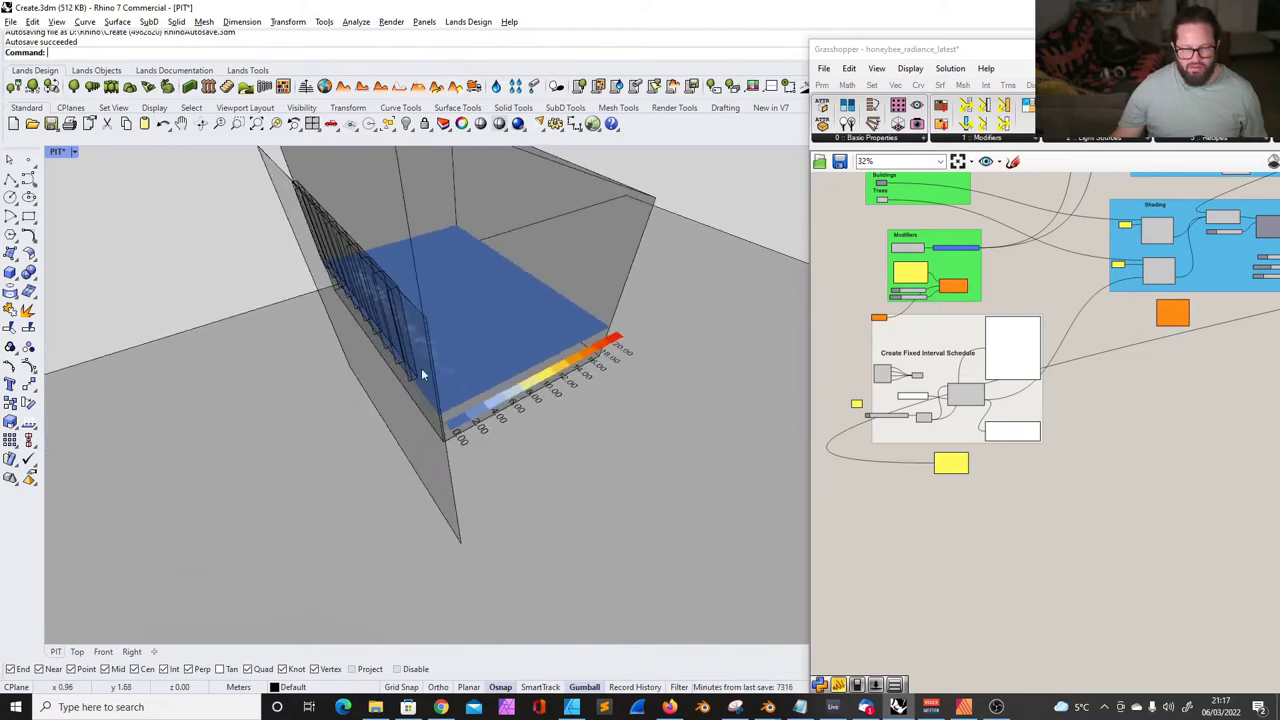
- Set the legend's maximum to 5 and examine the recoloured floor grid behind the shaded window from several angles
scroll(380, 386, up, 5)
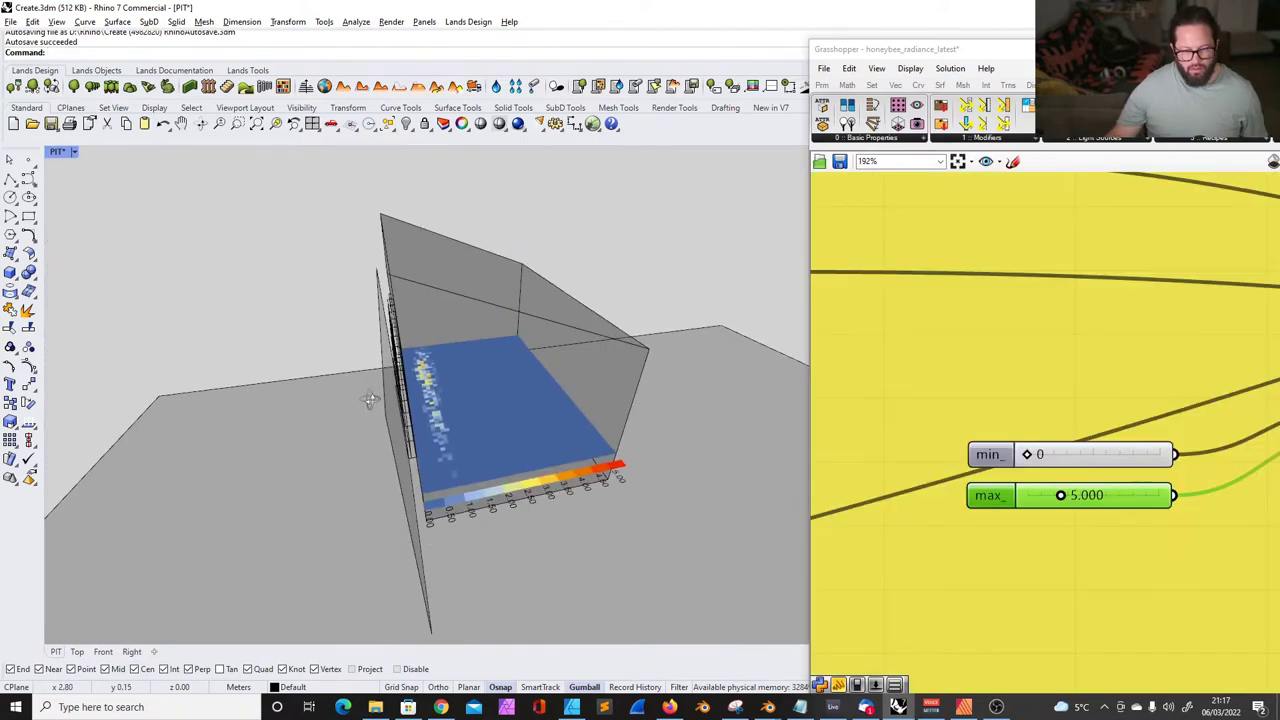
scroll(391, 366, up, 5)
right_drag(391, 366, 345, 273)
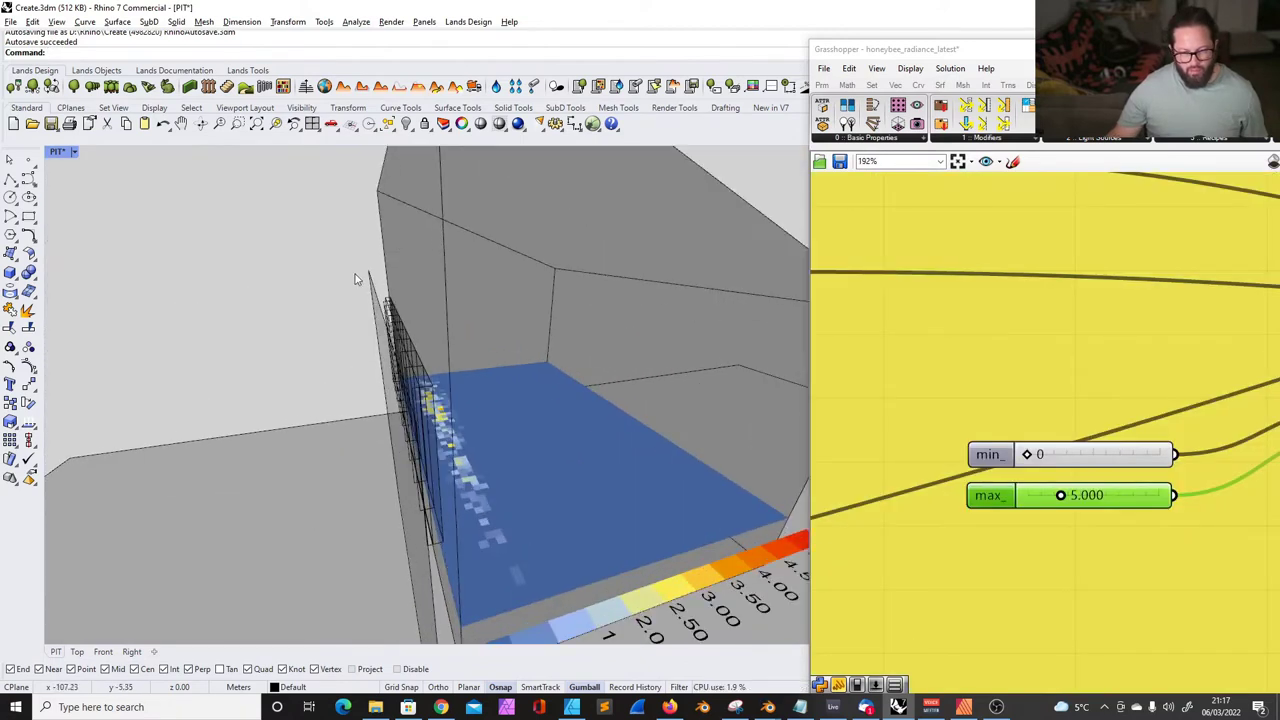
scroll(370, 383, down, 4)
right_drag(370, 383, 597, 502)
scroll(597, 502, down, 4)
right_drag(330, 505, 511, 486)
scroll(525, 522, up, 5)
right_drag(476, 432, 440, 470)
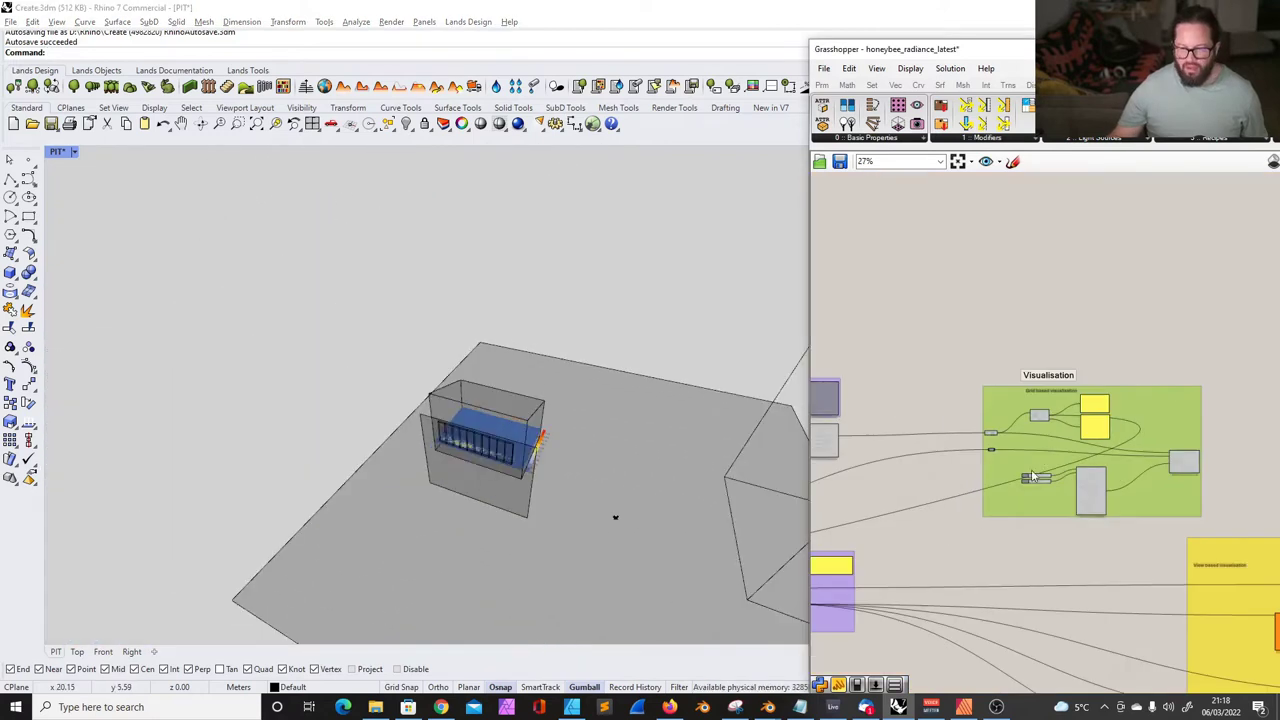
- Set the slider feeding the fixed interval schedule's Python component to 0.5
scroll(1019, 471, up, 3)
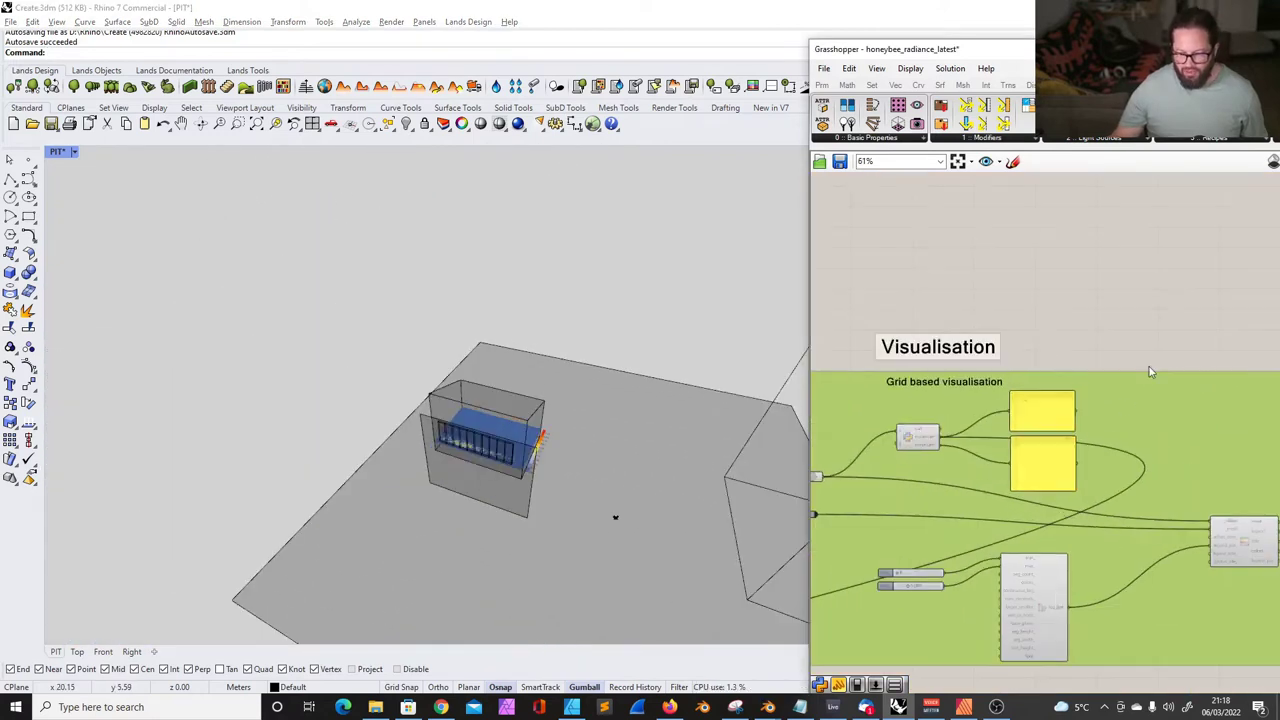
scroll(1019, 471, down, 6)
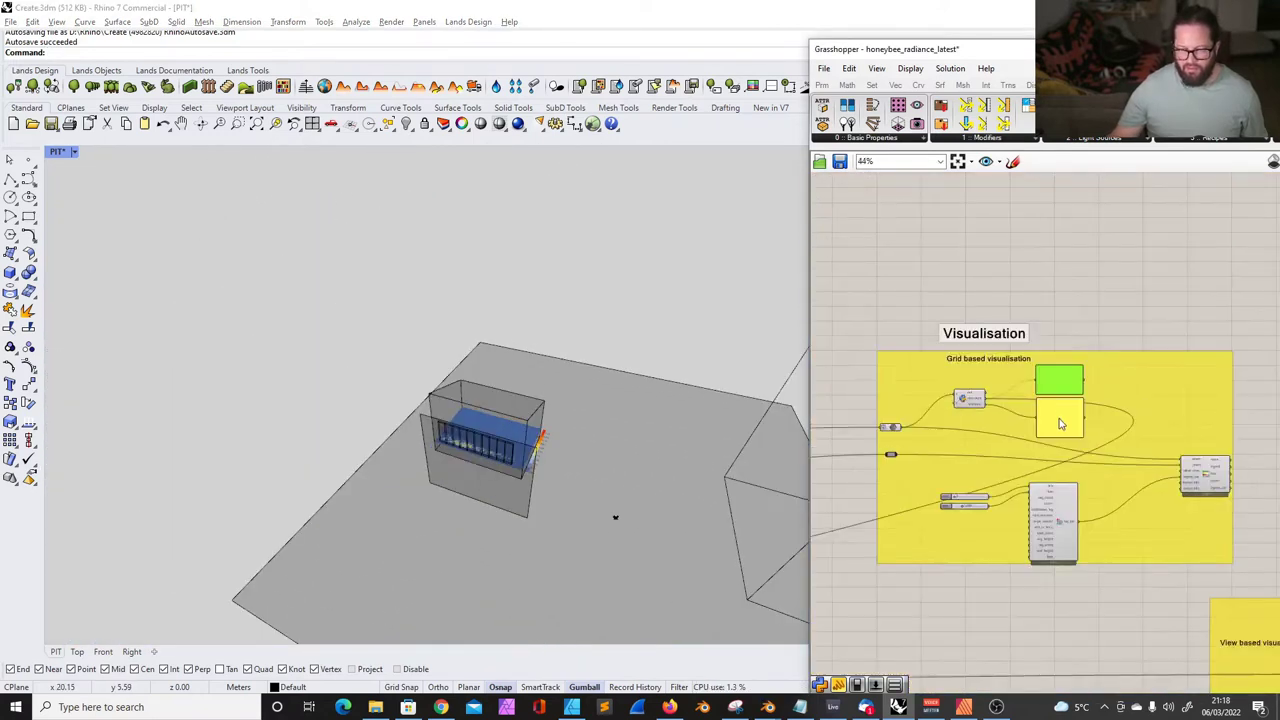
scroll(1070, 445, down, 2)
scroll(870, 517, up, 9)
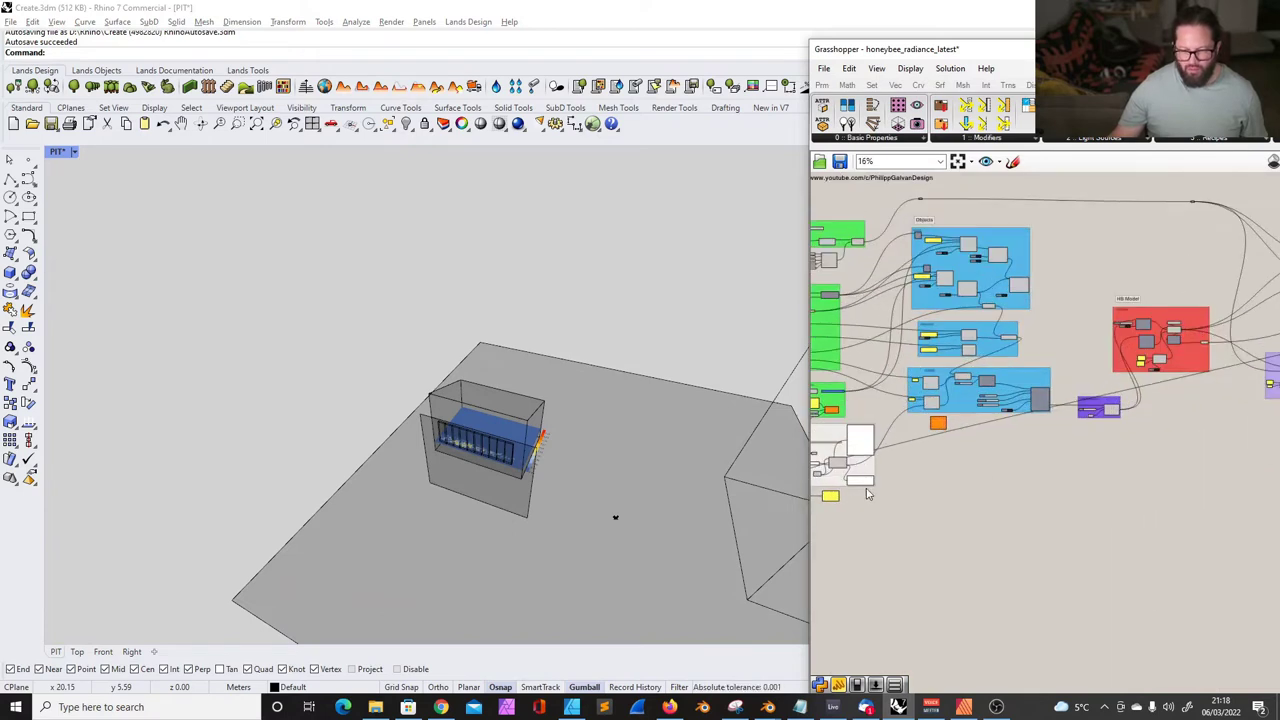
double_click(955, 425)
text(0.5)
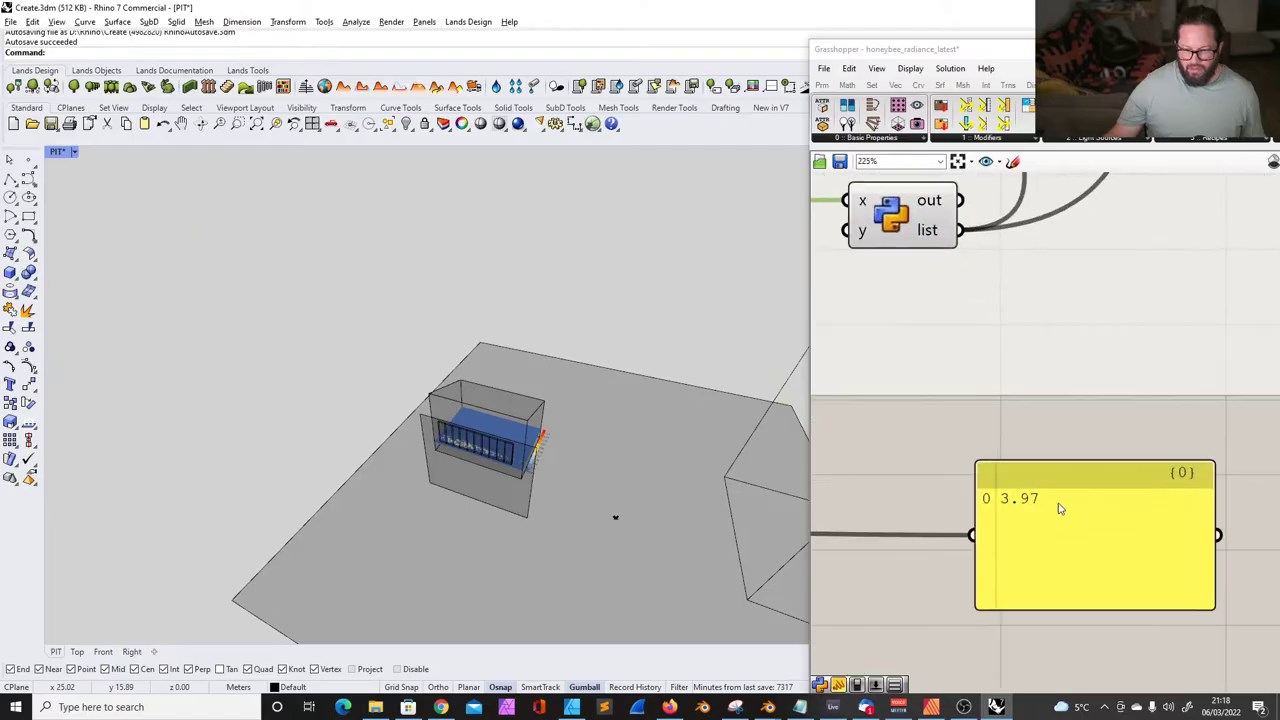
- Inspect the result panel below the fixed interval schedule group and the floor grid results from different sides of the room
scroll(1005, 487, up, 2)
scroll(1010, 500, down, 3)
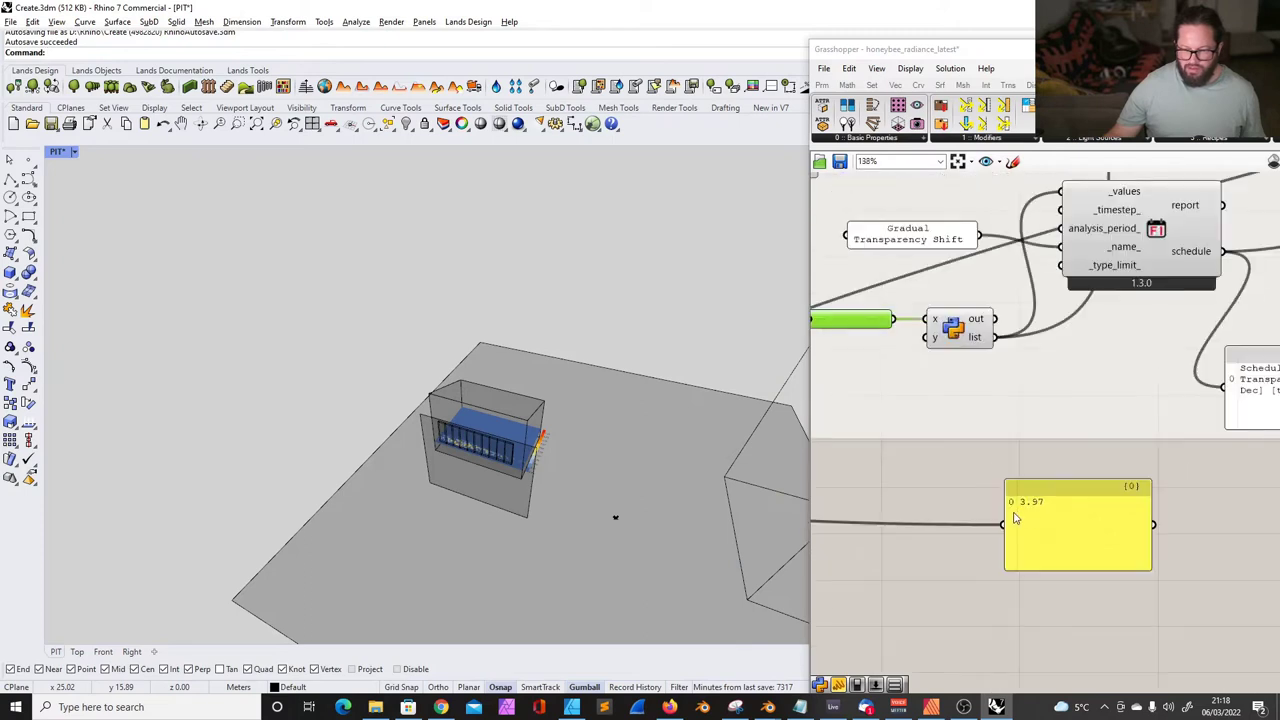
click(1054, 501)
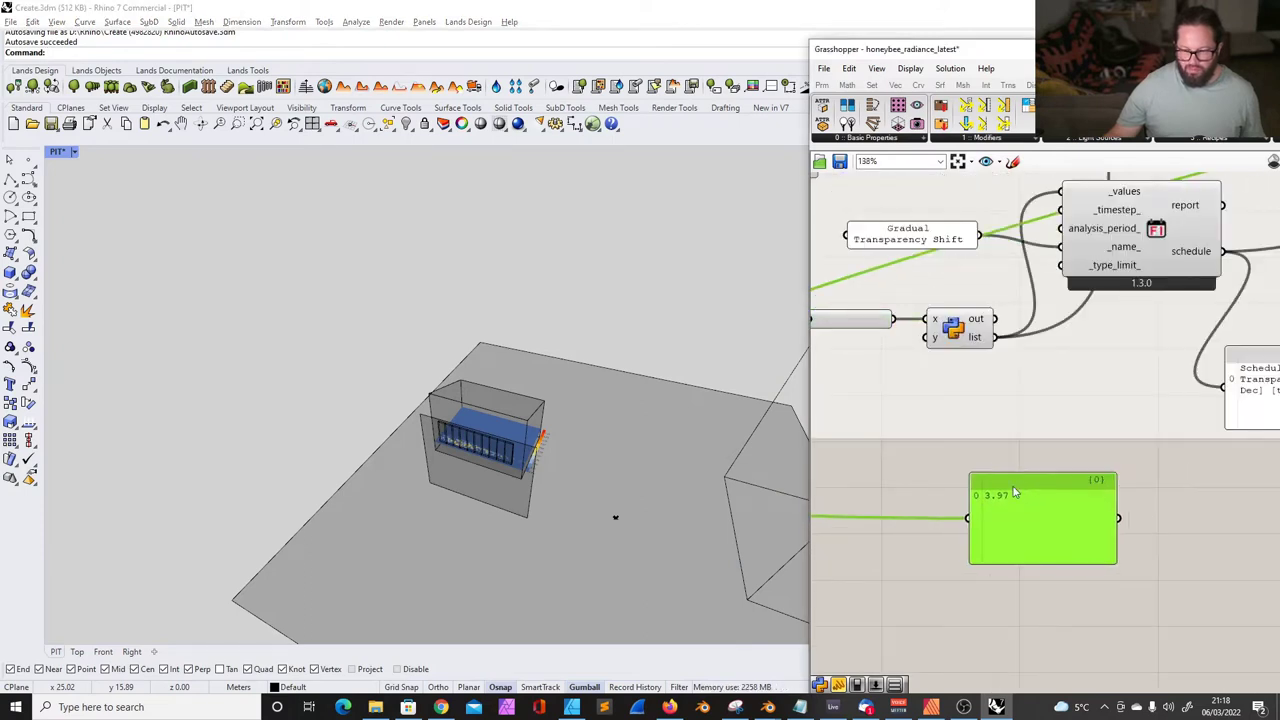
right_drag(686, 497, 643, 506)
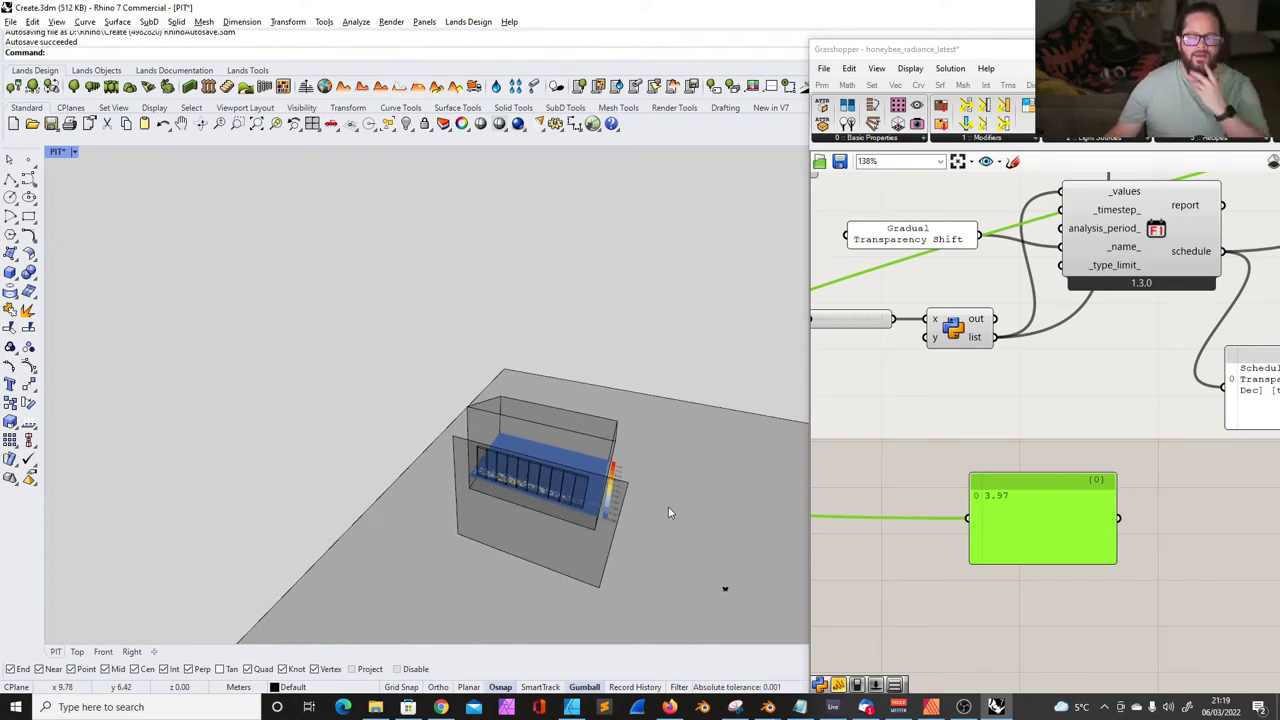
scroll(620, 496, up, 4)
scroll(476, 432, down, 6)
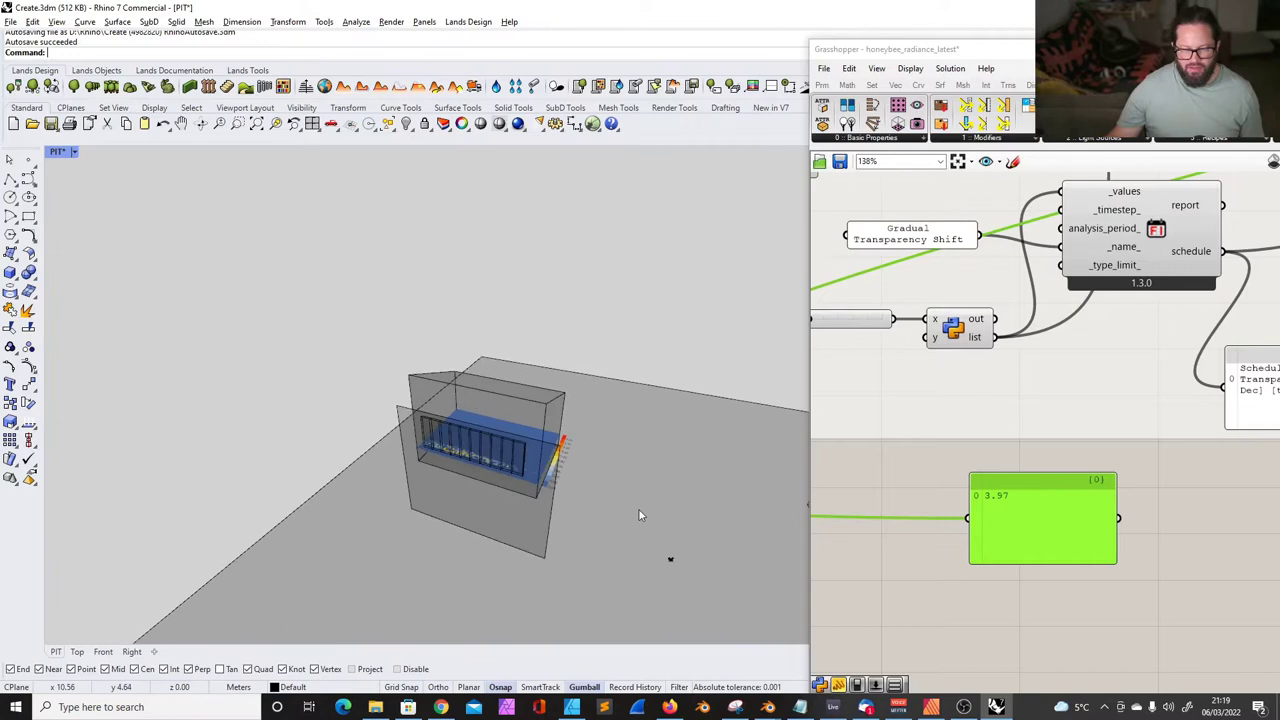
right_drag(638, 508, 447, 498)
click(913, 485)
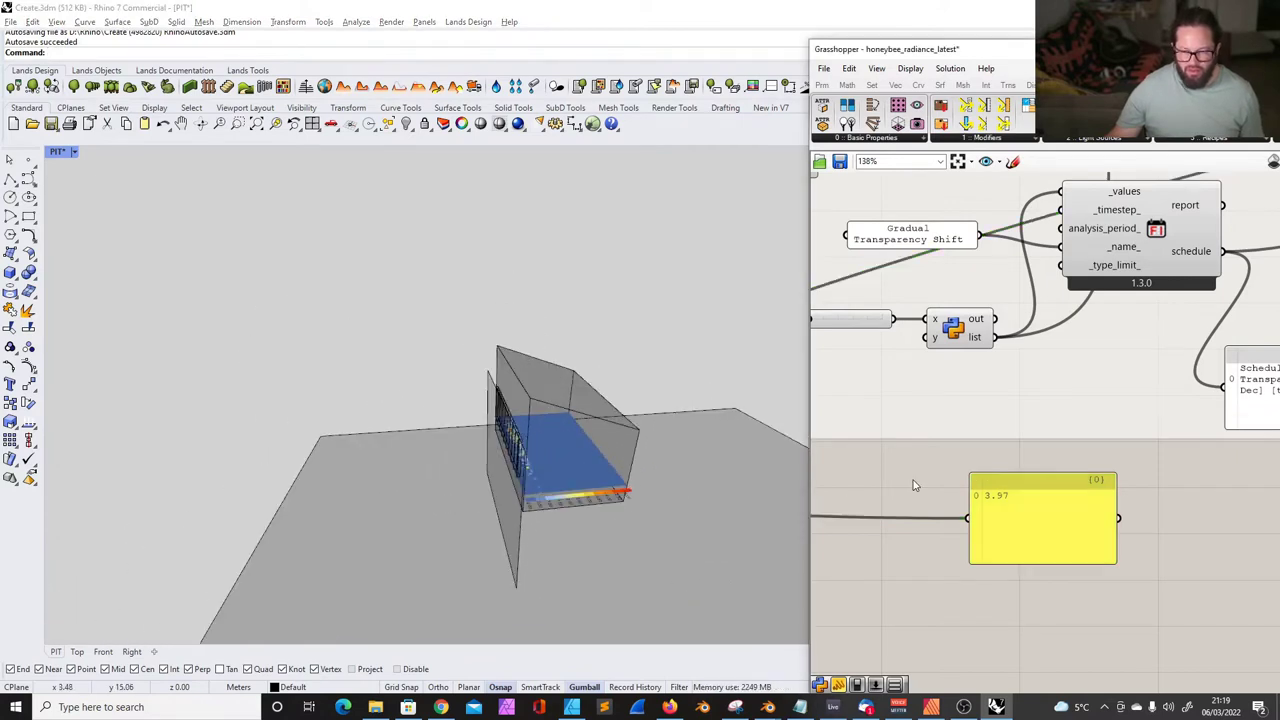
- Re-enter 0.5 in the slider feeding the schedule's Python component and check the result panel below the group
scroll(873, 255, down, 5)
scroll(872, 400, up, 5)
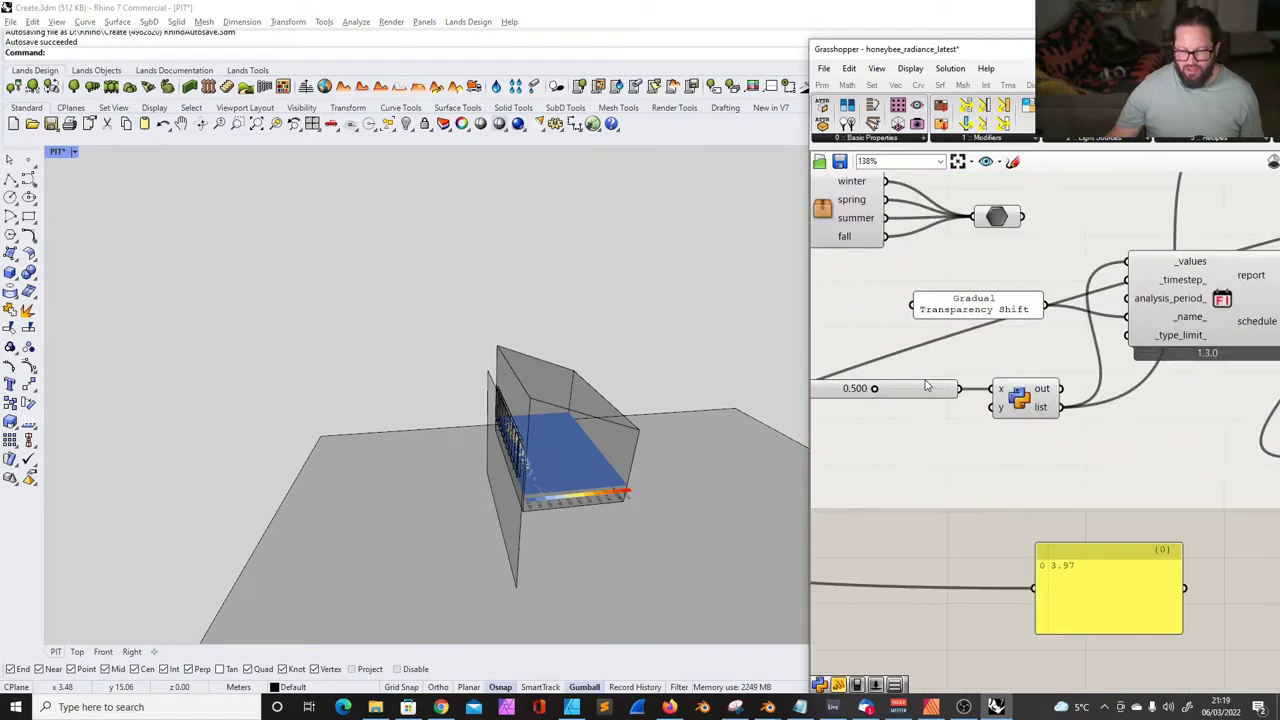
double_click(883, 393)
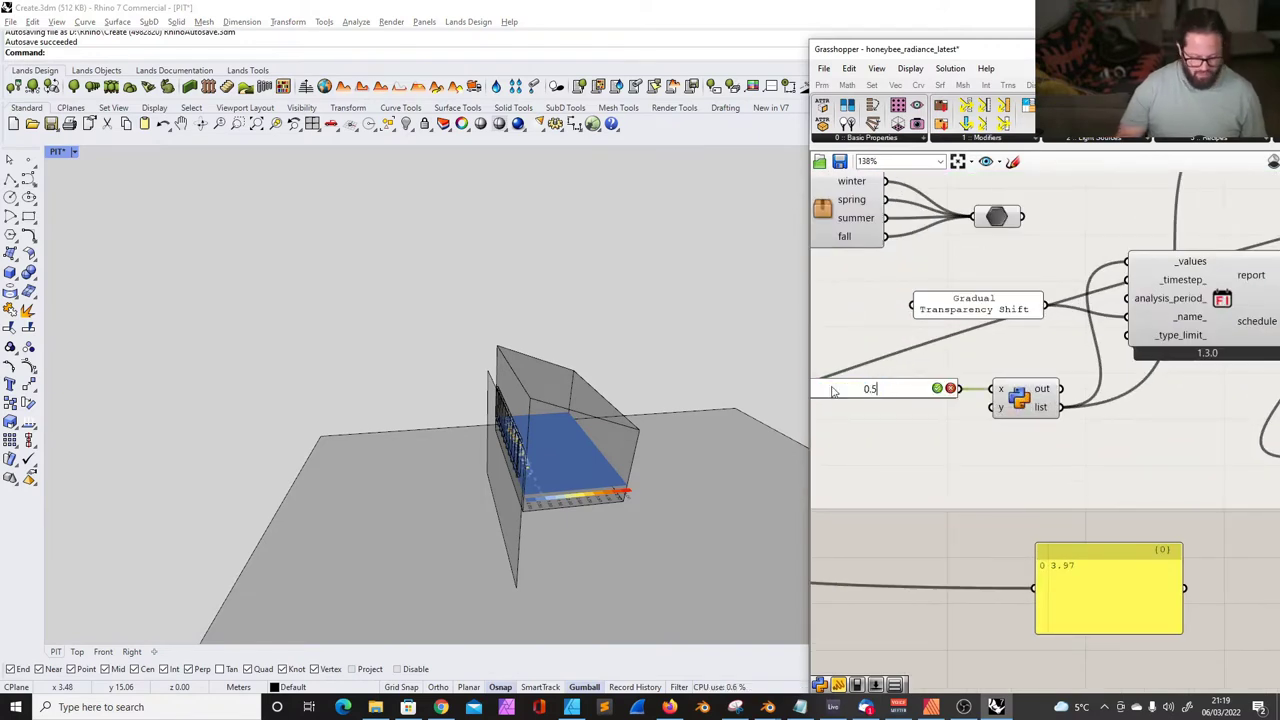
key(Return)
middle_click(945, 510)
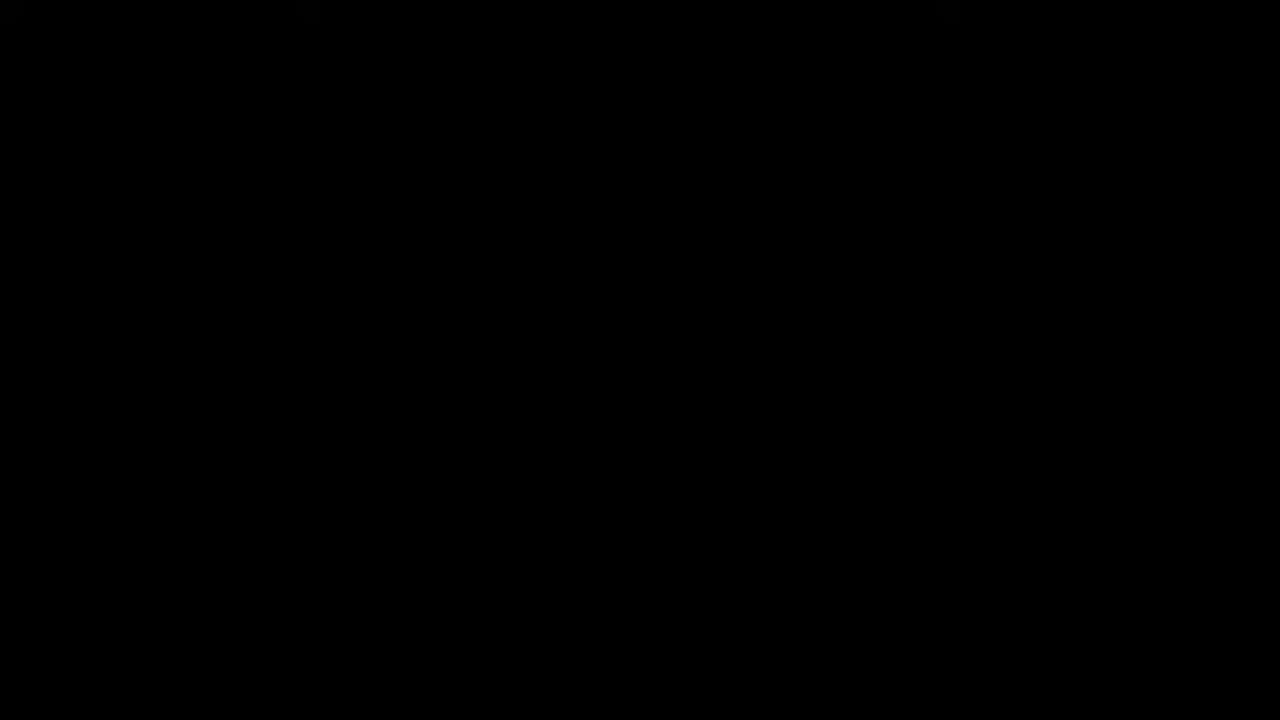
scroll(1013, 503, up, 2)
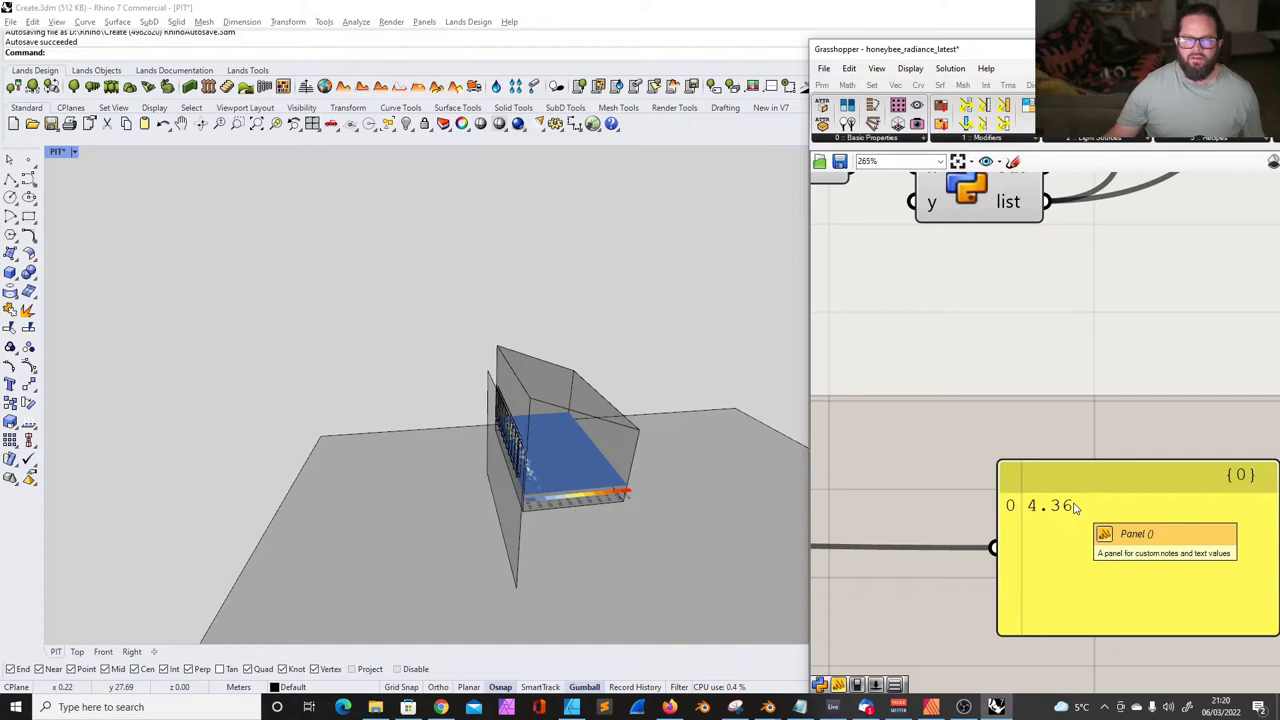
- Review the definition from the schedule through HB Model to the annual daylight component, checking its inputs and run toggle
scroll(840, 491, down, 12)
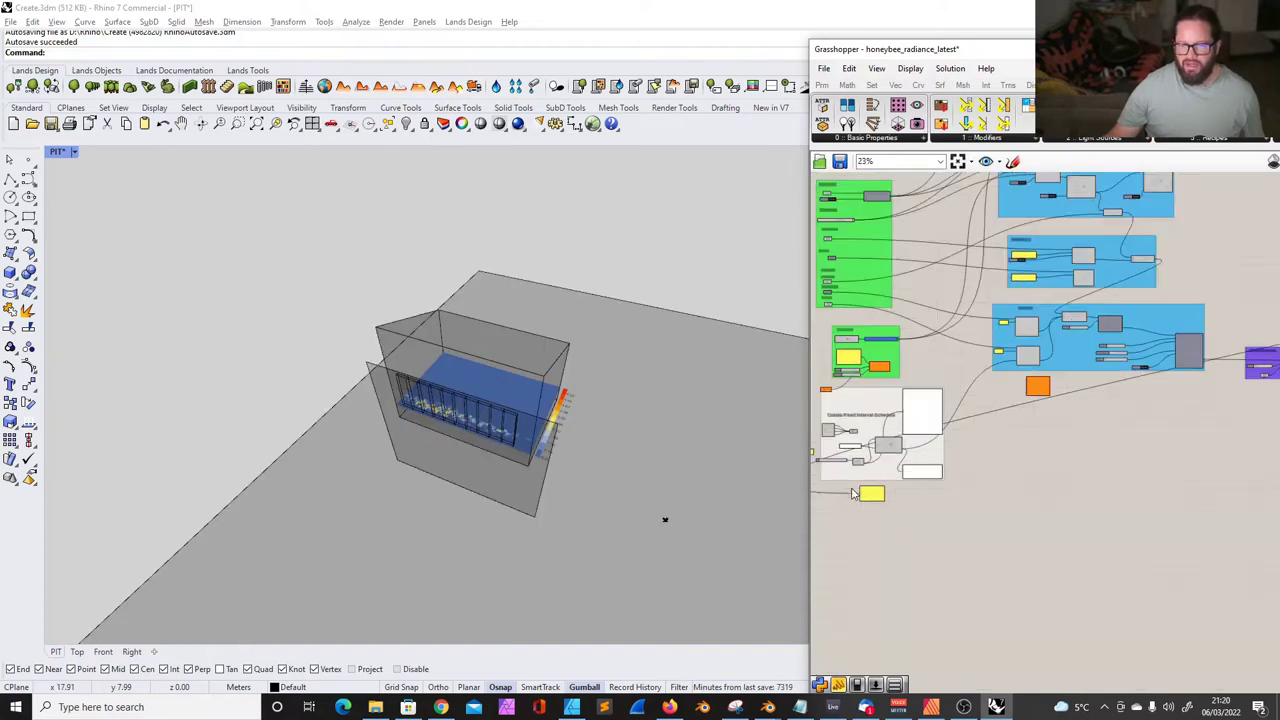
scroll(1151, 348, up, 5)
scroll(978, 360, down, 5)
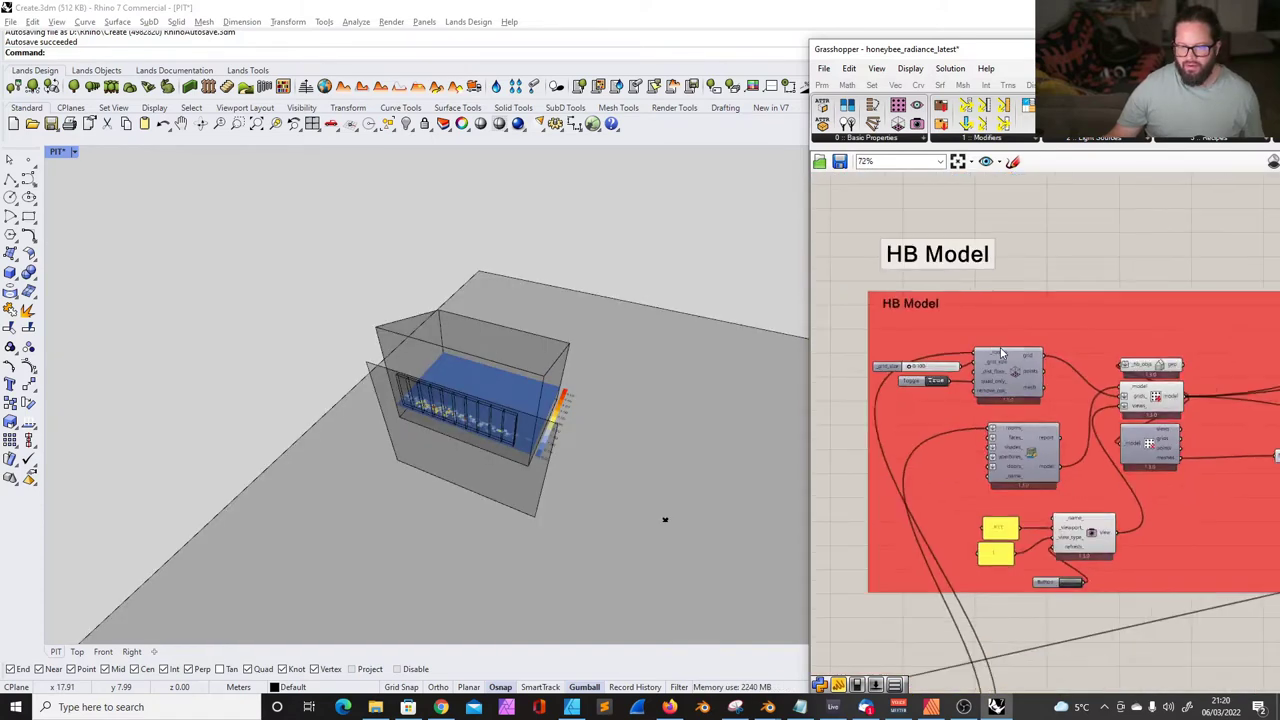
scroll(1100, 320, up, 6)
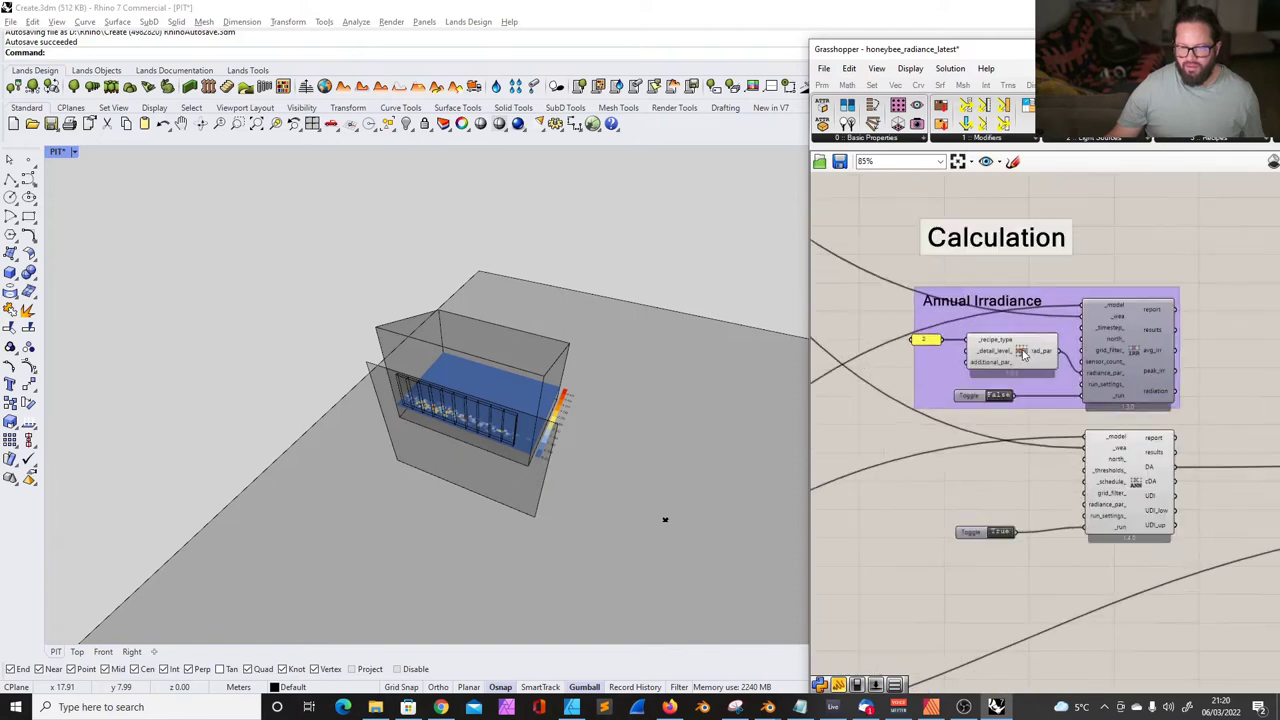
scroll(1028, 346, up, 3)
scroll(1030, 350, down, 2)
scroll(1050, 375, up, 1)
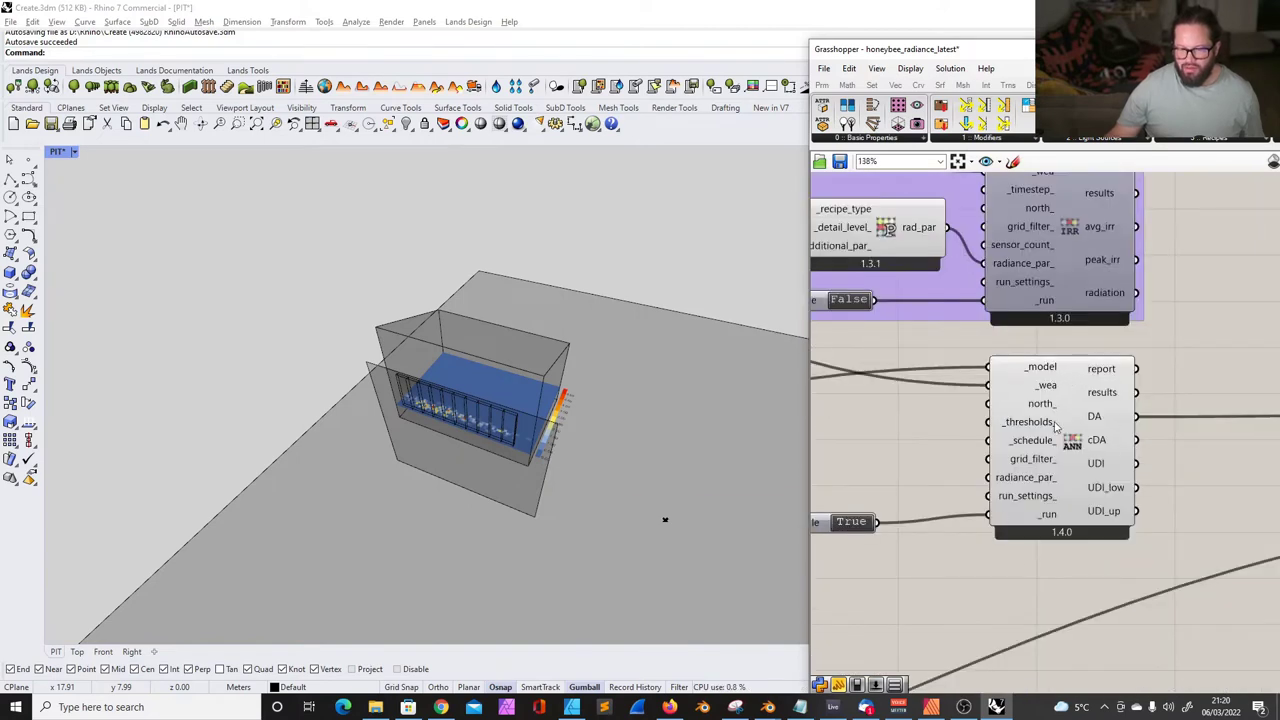
scroll(1055, 425, down, 3)
scroll(1070, 445, up, 4)
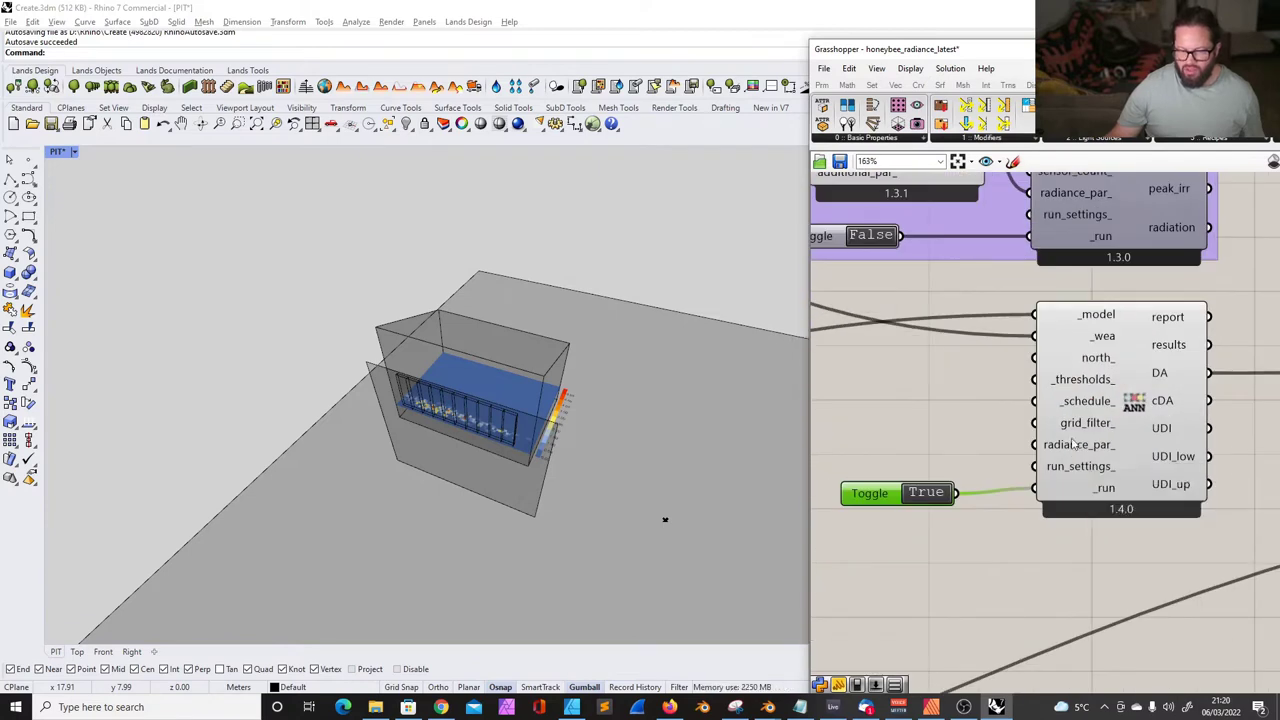
scroll(1070, 445, down, 3)
scroll(1060, 450, up, 2)
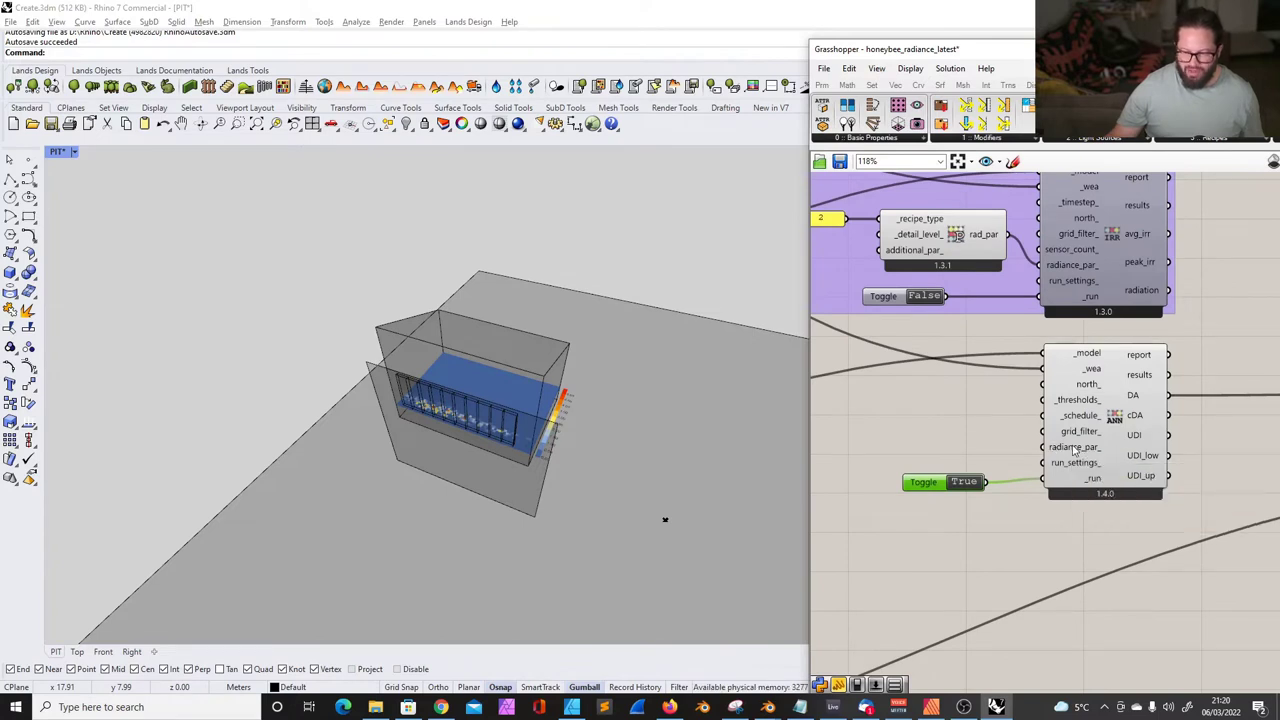
drag(933, 484, 942, 481)
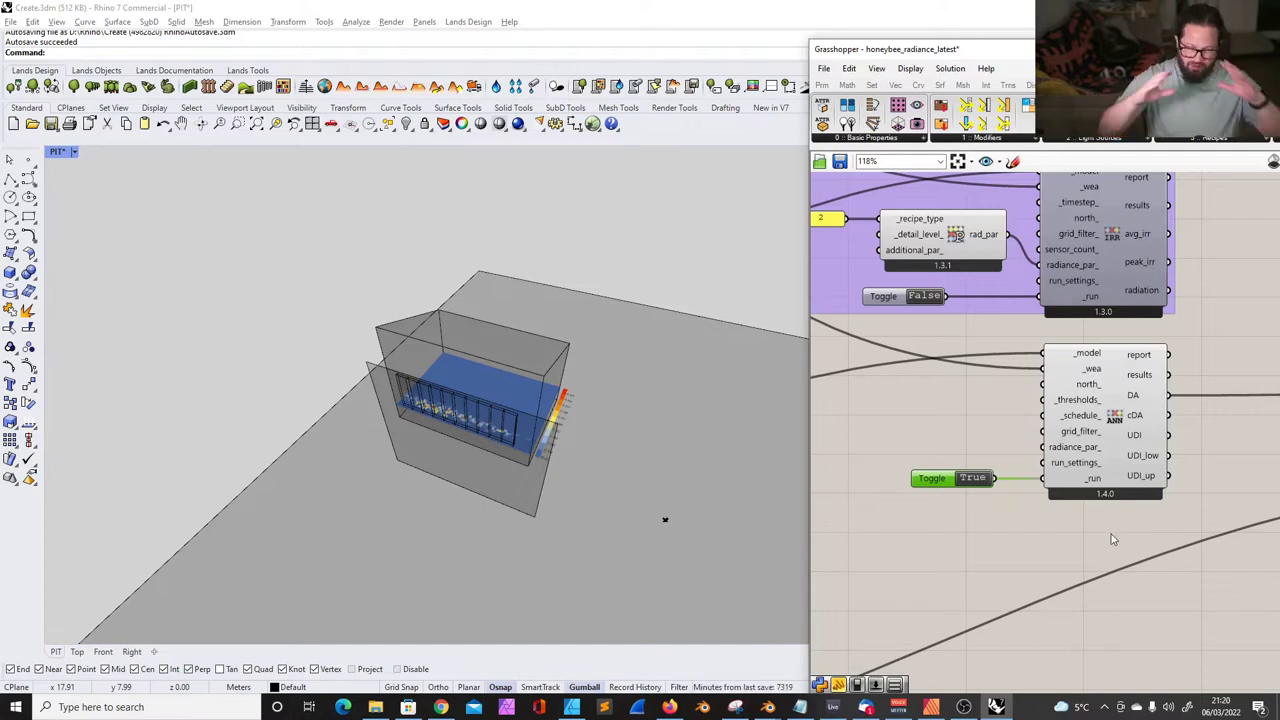
- Examine the hourly values panel in the Create Fixed Interval Schedule group and the schedule component's connections
scroll(1112, 540, down, 6)
scroll(927, 485, up, 3)
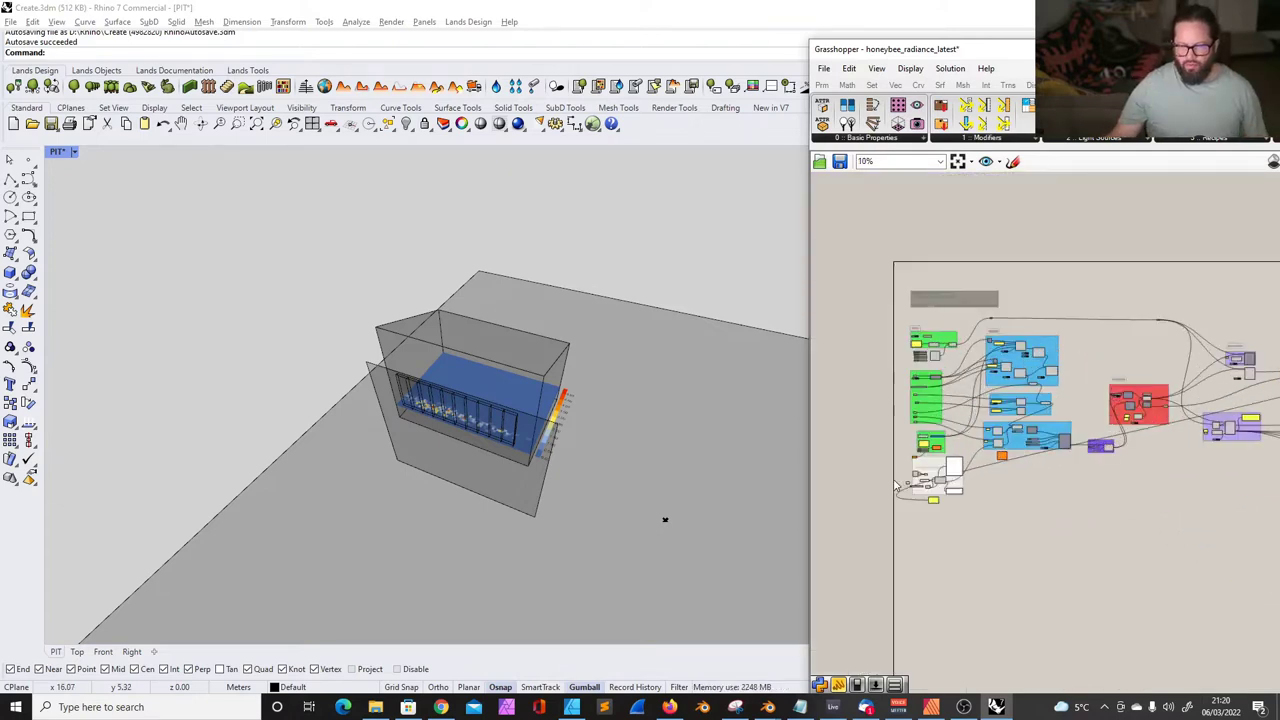
scroll(927, 485, up, 4)
scroll(990, 450, down, 1)
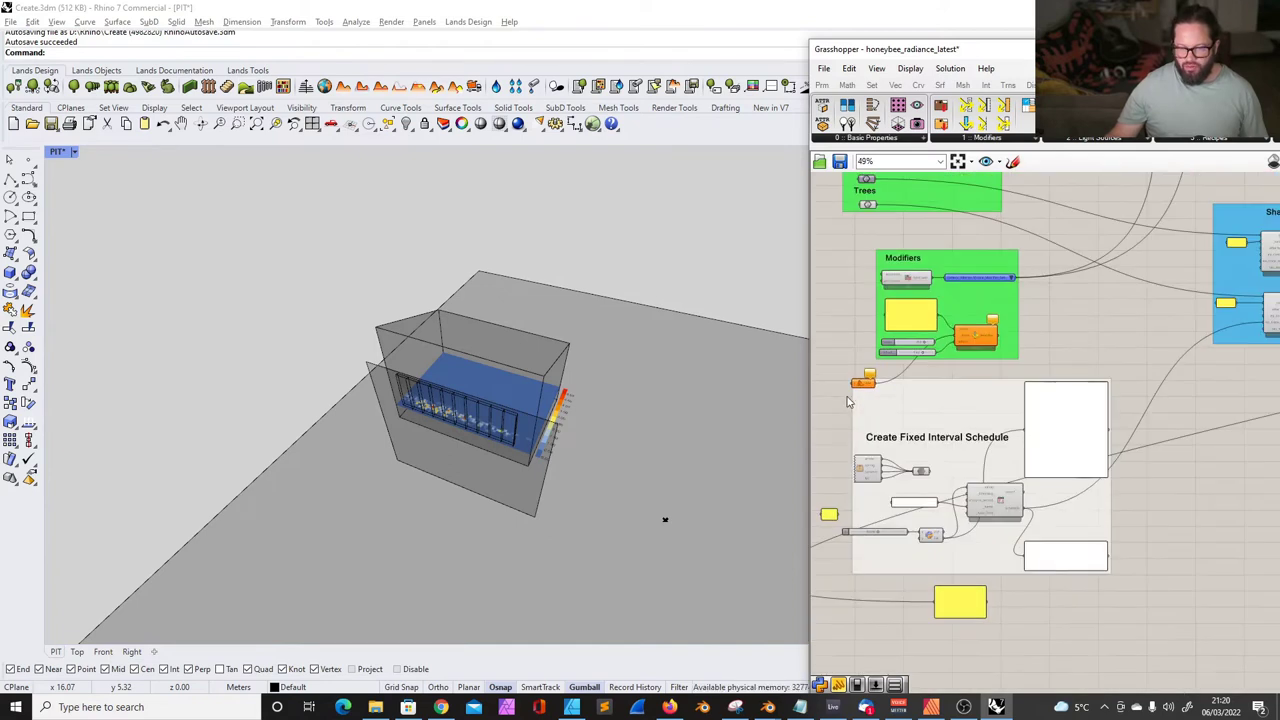
scroll(996, 444, up, 1)
scroll(1000, 444, up, 2)
scroll(1040, 446, down, 2)
scroll(1071, 425, up, 2)
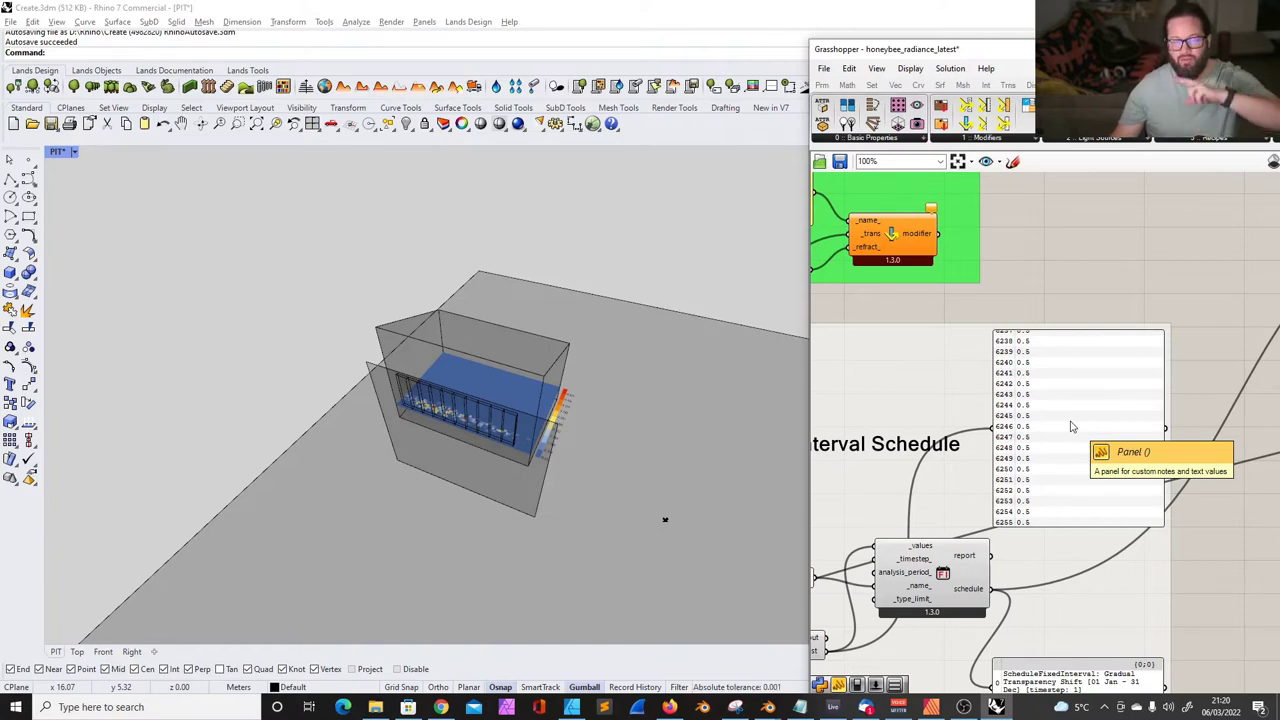
scroll(936, 555, down, 2)
scroll(934, 540, up, 2)
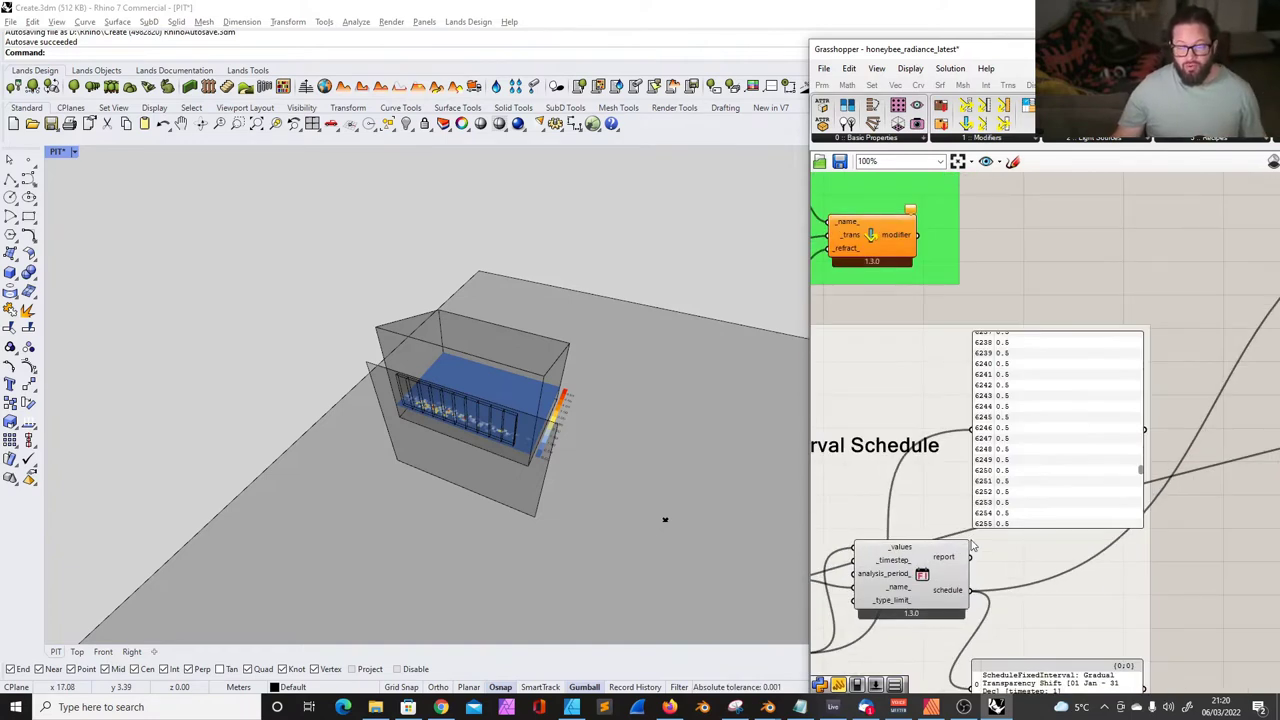
- Trace the schedule from the hourly values panel to the transmittance schedule input of the Tree shade
scroll(931, 495, down, 1)
scroll(965, 420, up, 1)
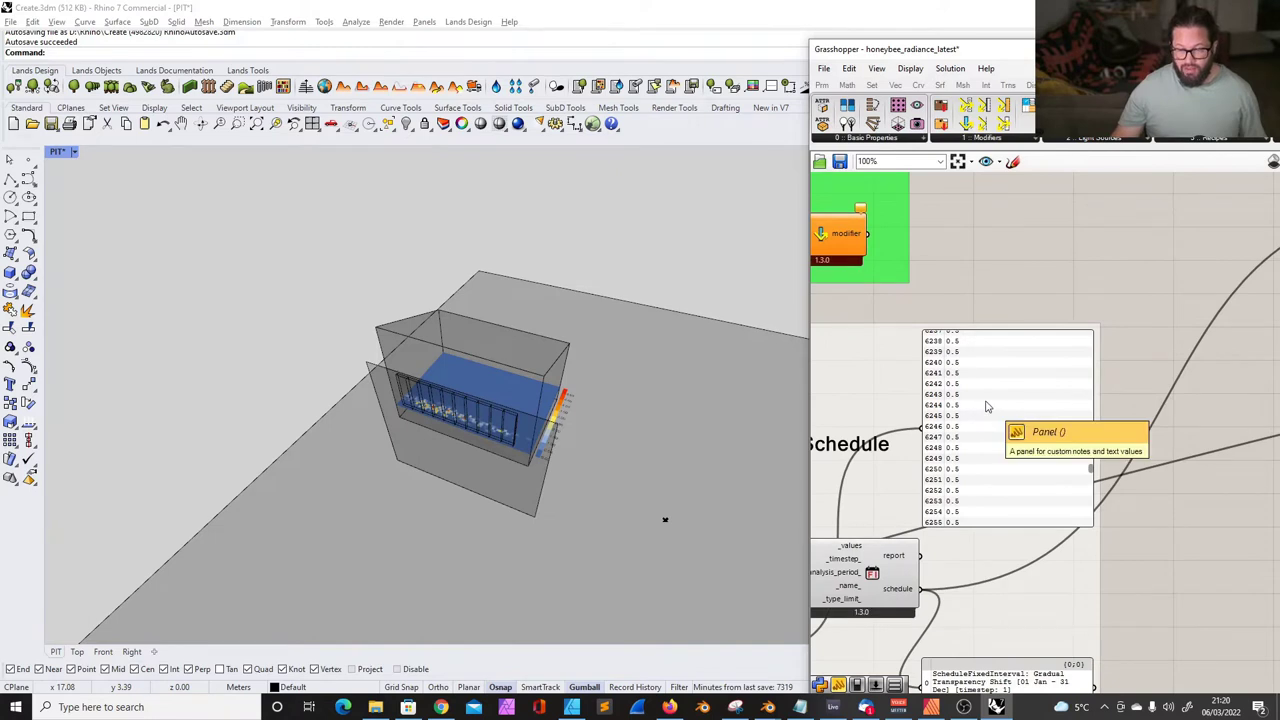
scroll(1012, 460, down, 3)
scroll(950, 500, up, 3)
scroll(906, 521, down, 2)
scroll(906, 521, down, 2)
scroll(1120, 390, up, 7)
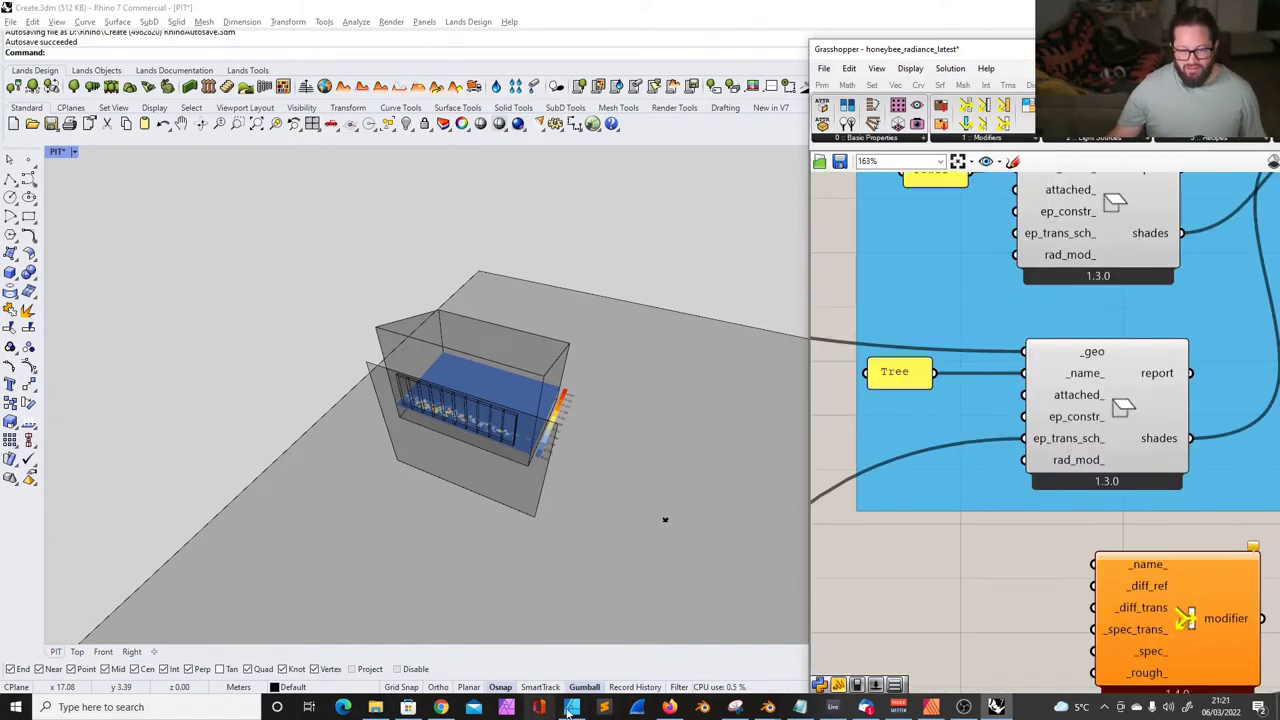
mouse_move(670, 707)
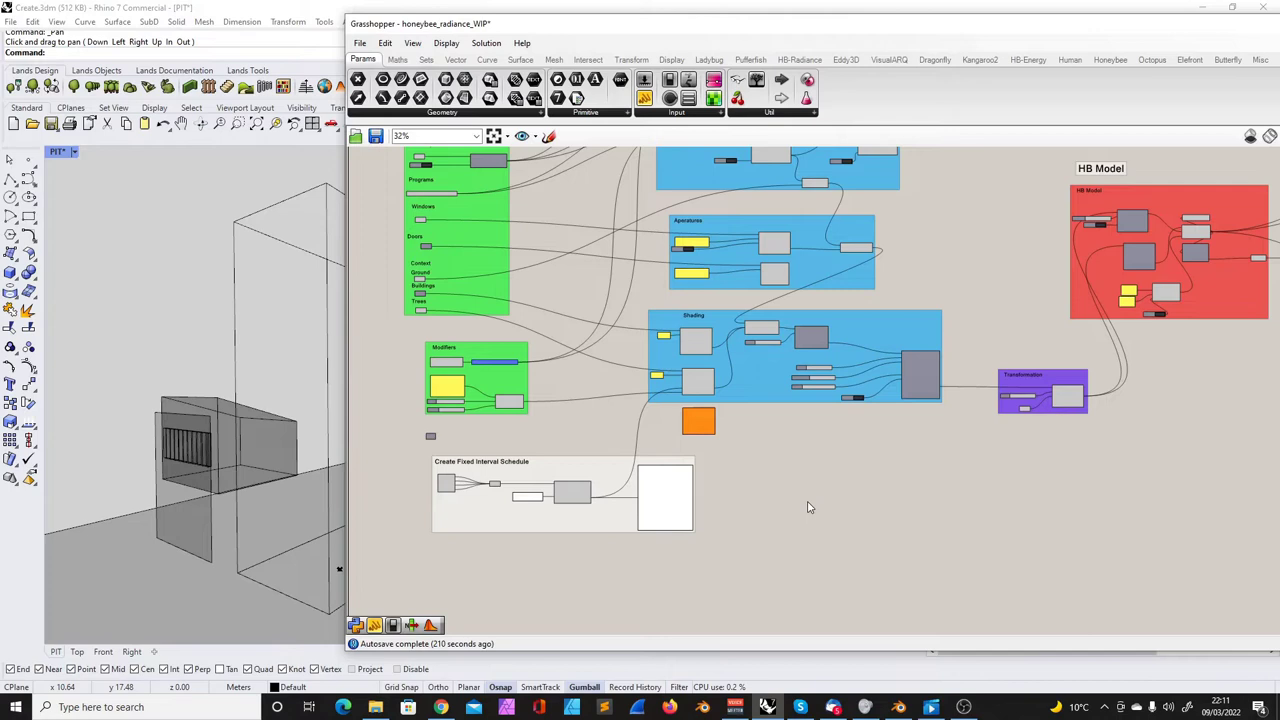
- Reposition the small standalone component so it sits just above the Create Fixed Interval Schedule group
scroll(478, 538, up, 3)
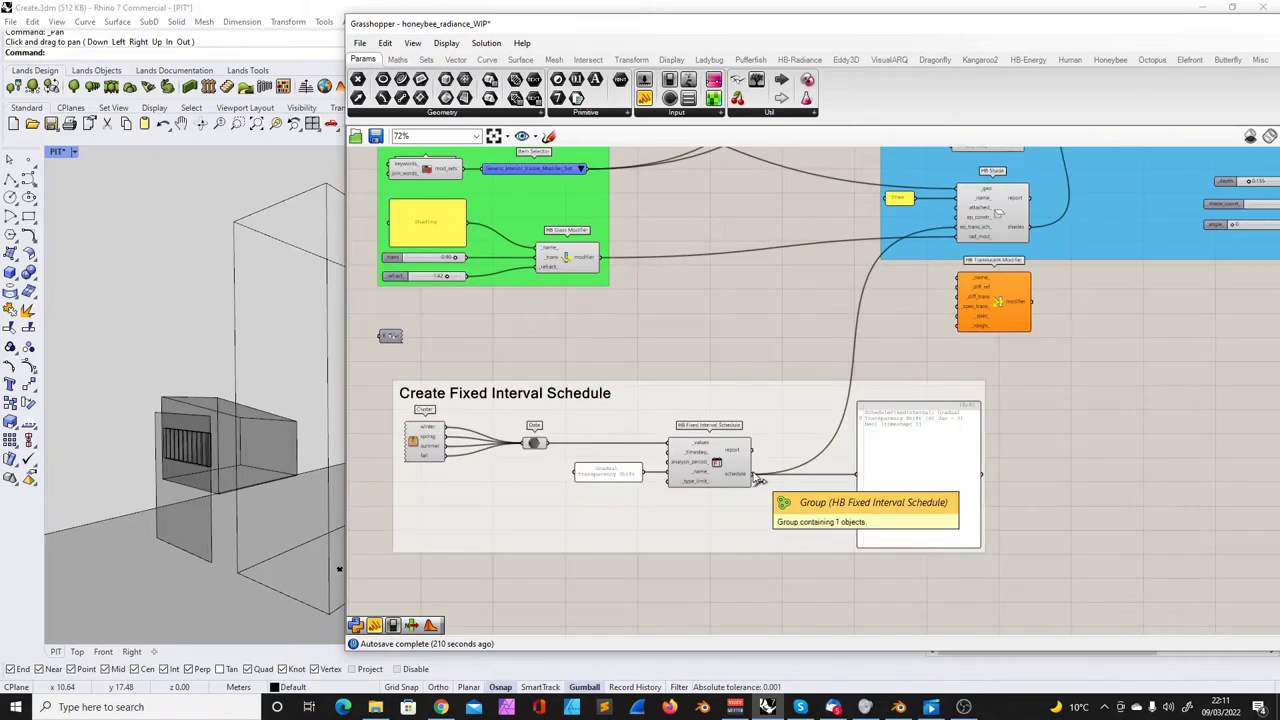
drag(390, 338, 408, 365)
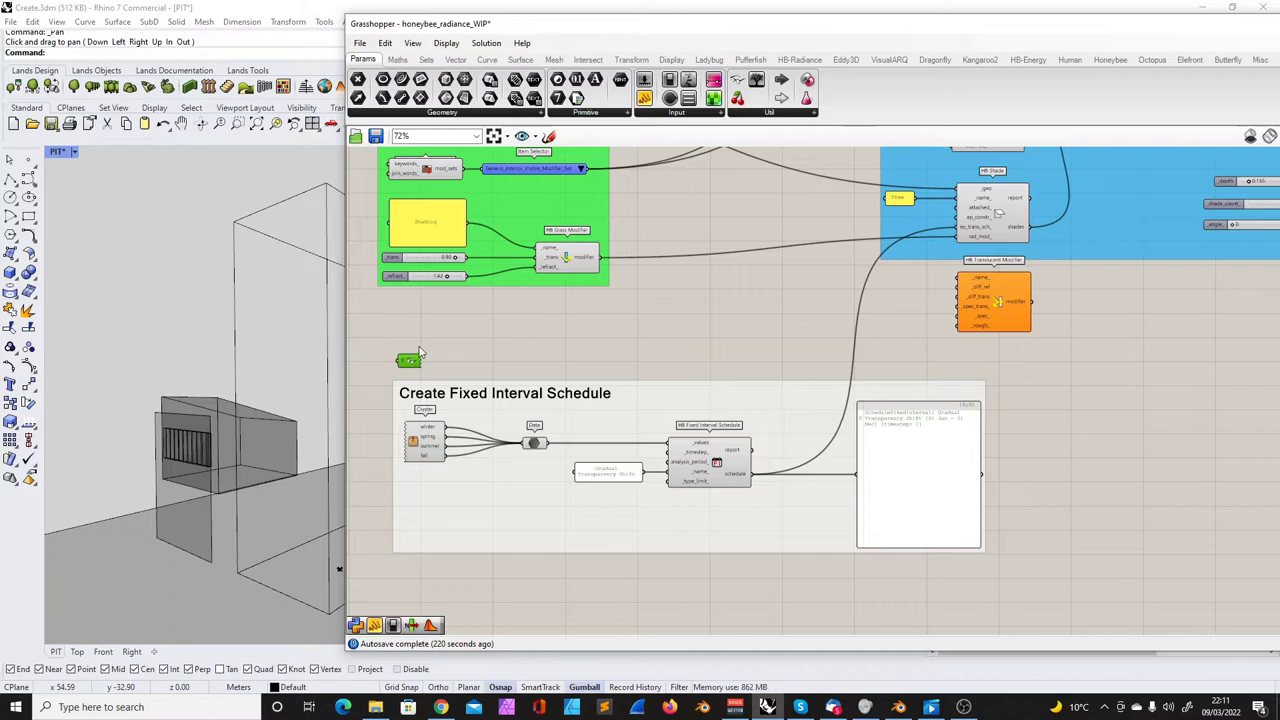
click(415, 371)
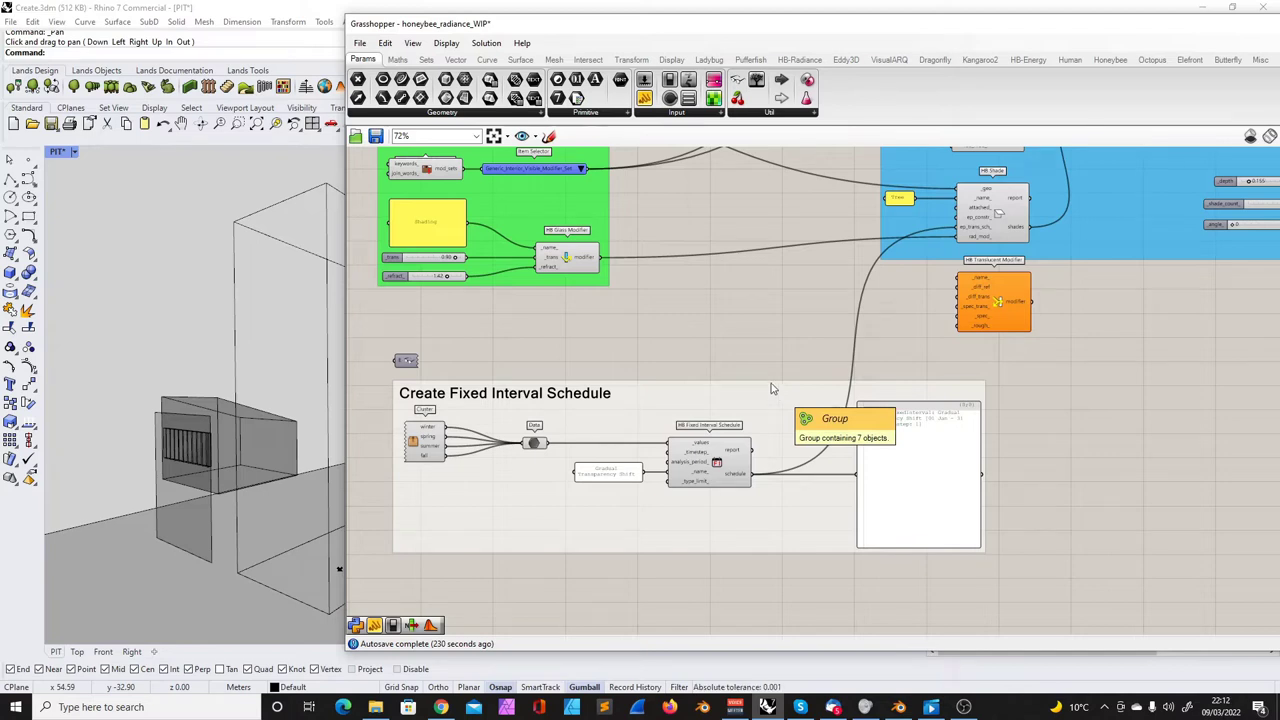
drag(405, 361, 405, 356)
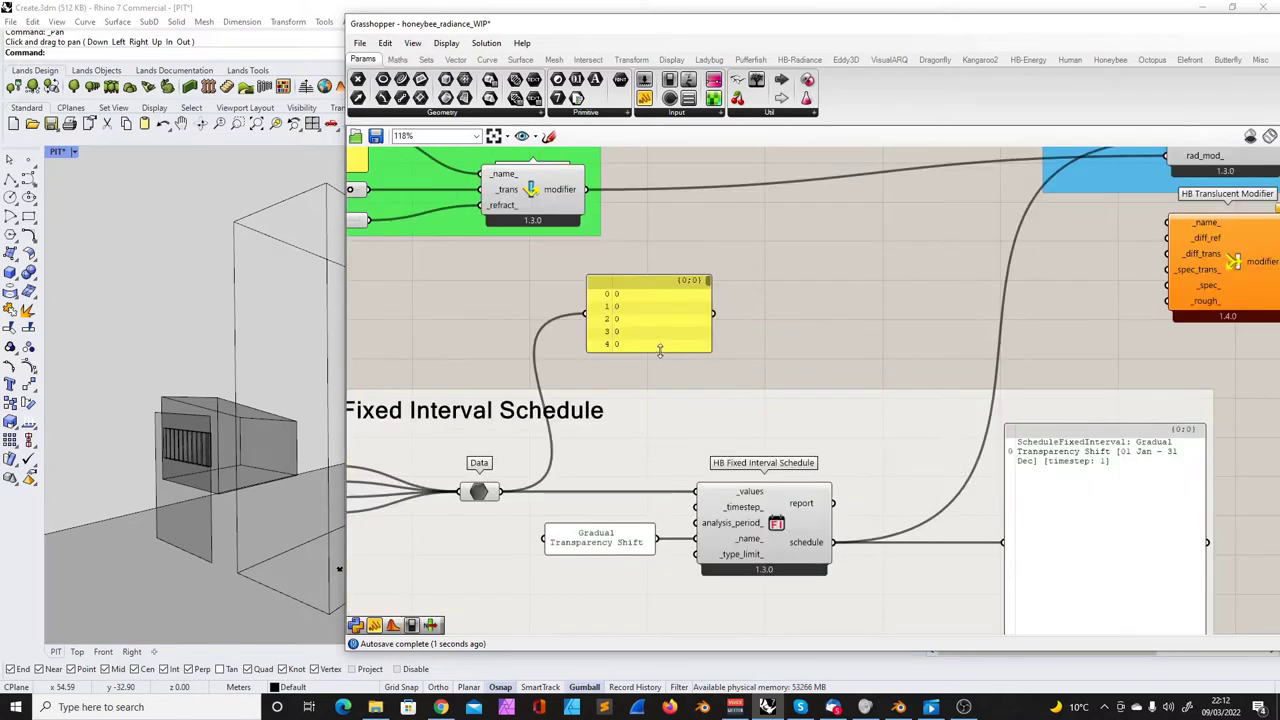
- Enlarge the yellow panel fed by the Data parameter and examine its hourly values from the first hour through the end of the year
drag(660, 353, 664, 715)
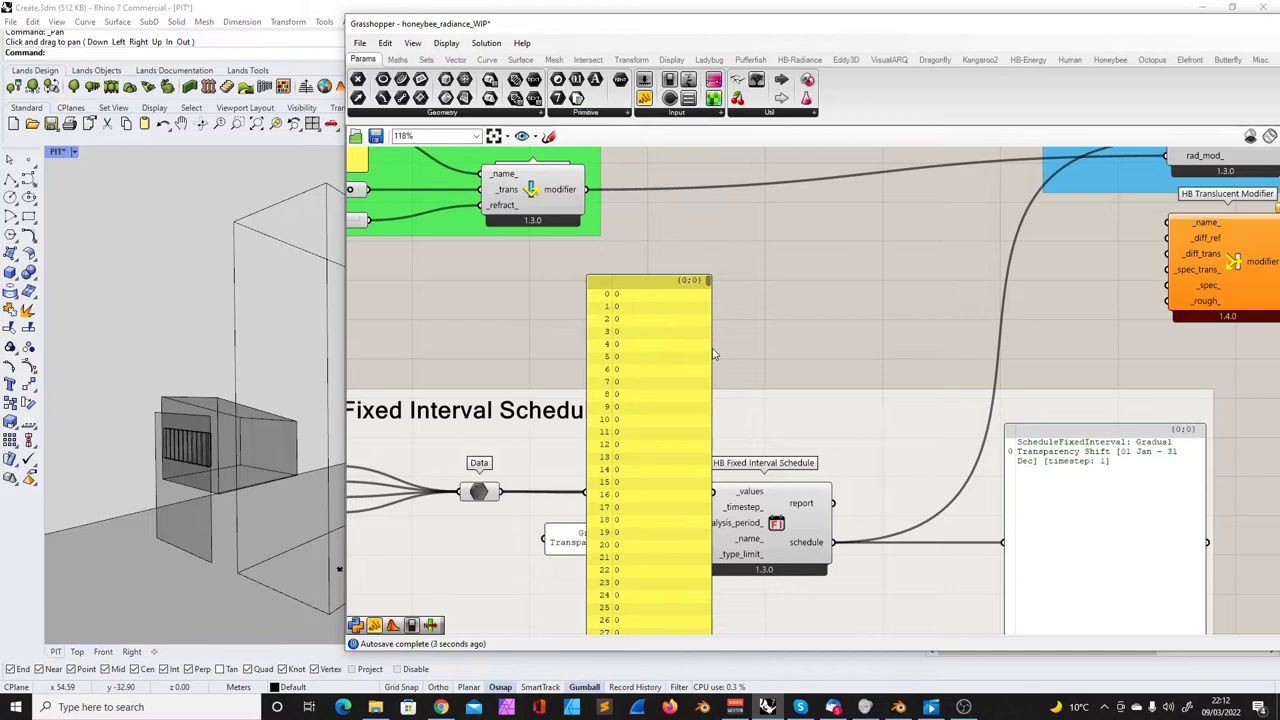
drag(707, 347, 870, 347)
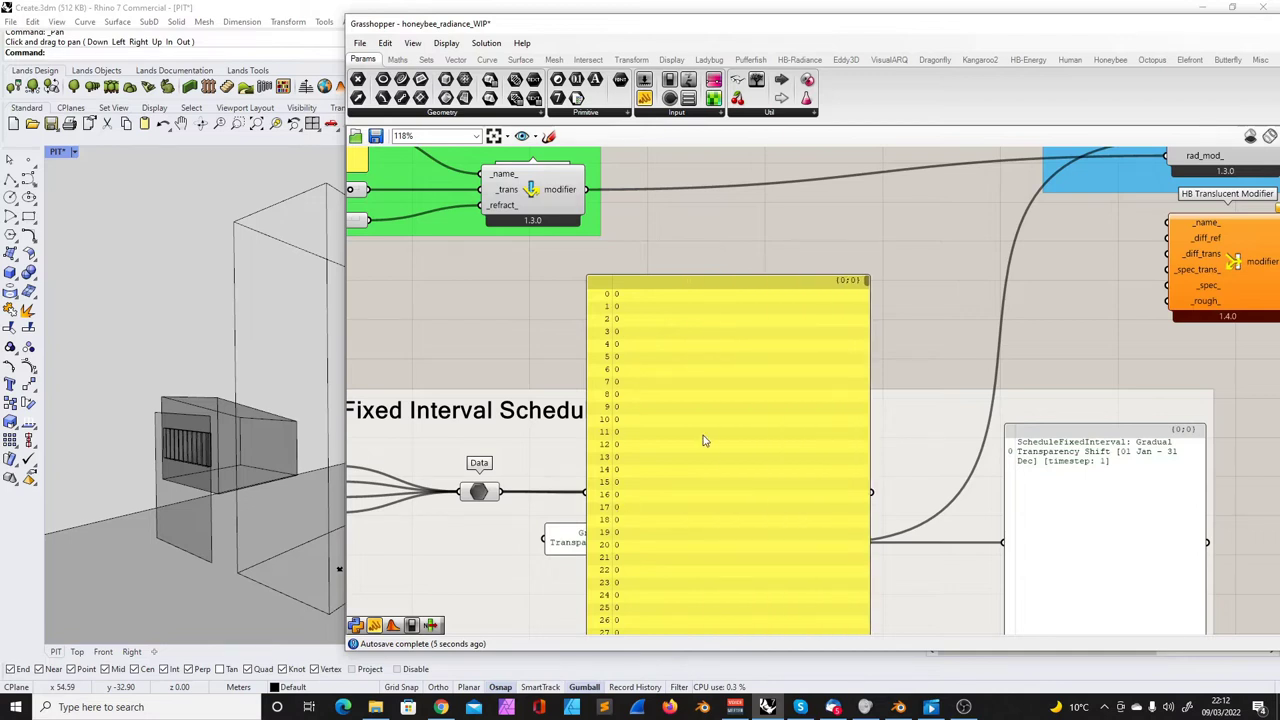
scroll(700, 439, down, 7)
scroll(714, 440, up, 6)
drag(801, 285, 777, 533)
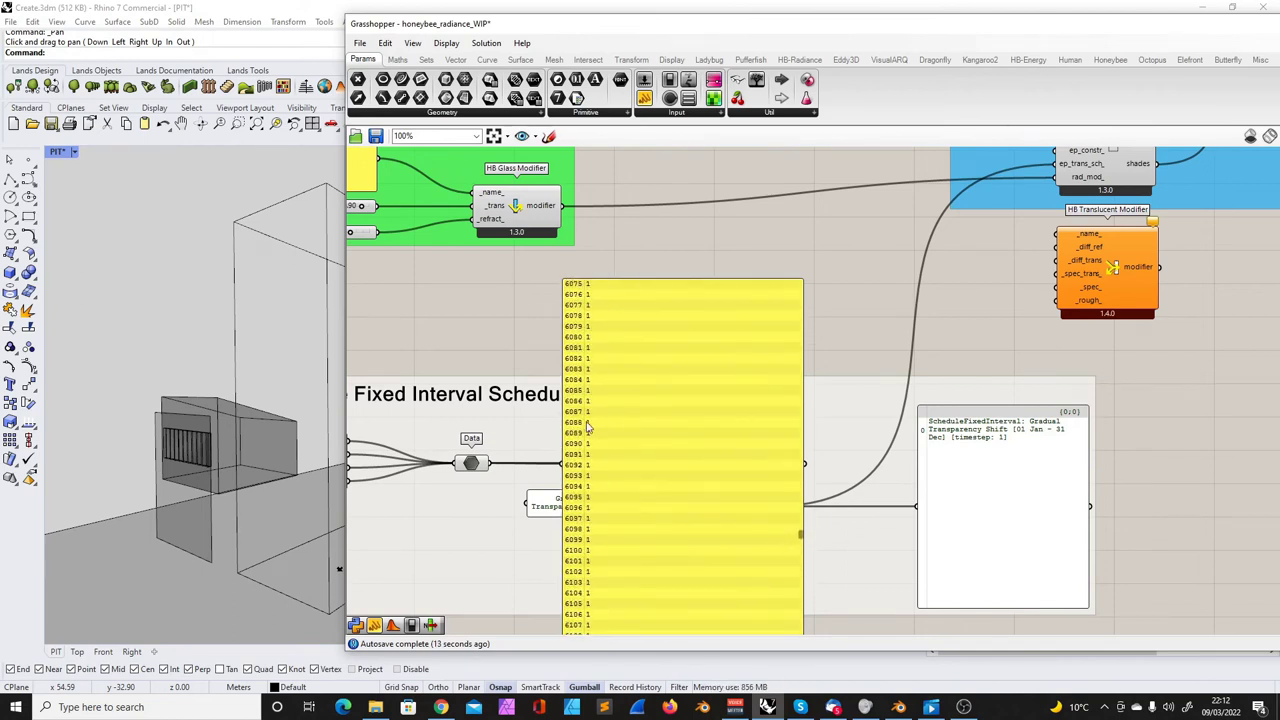
drag(800, 538, 804, 602)
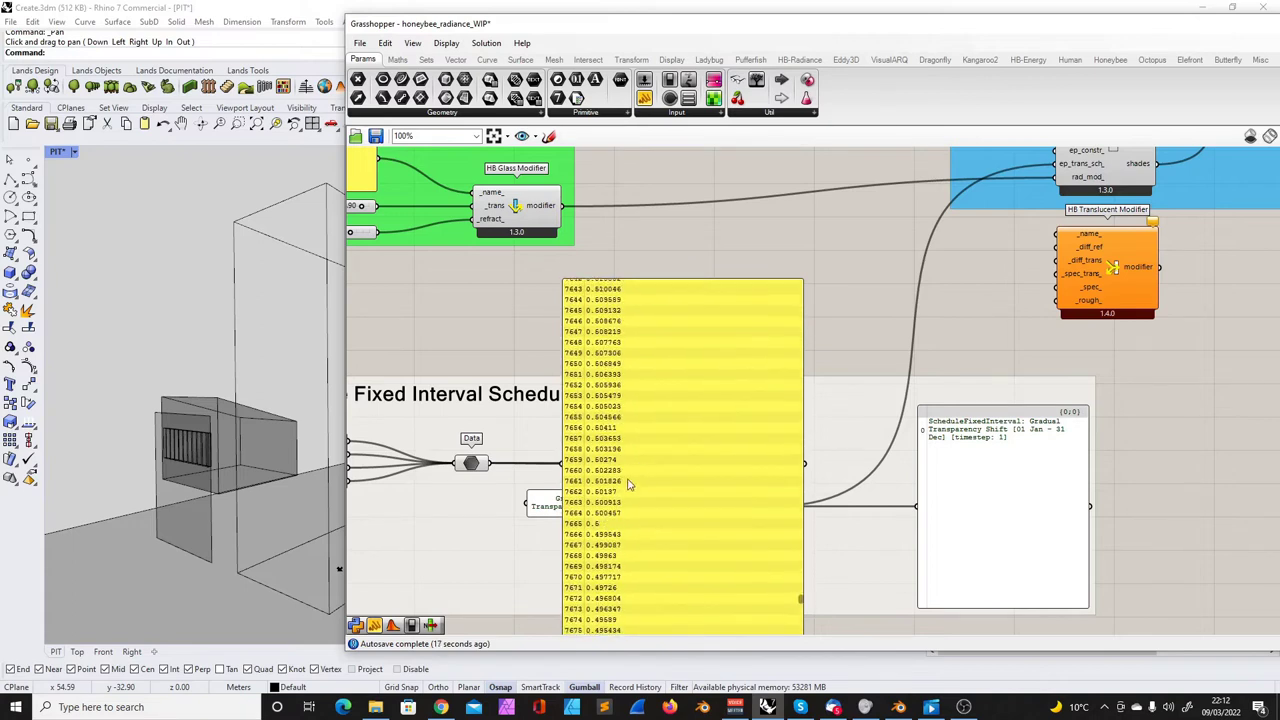
drag(801, 601, 801, 617)
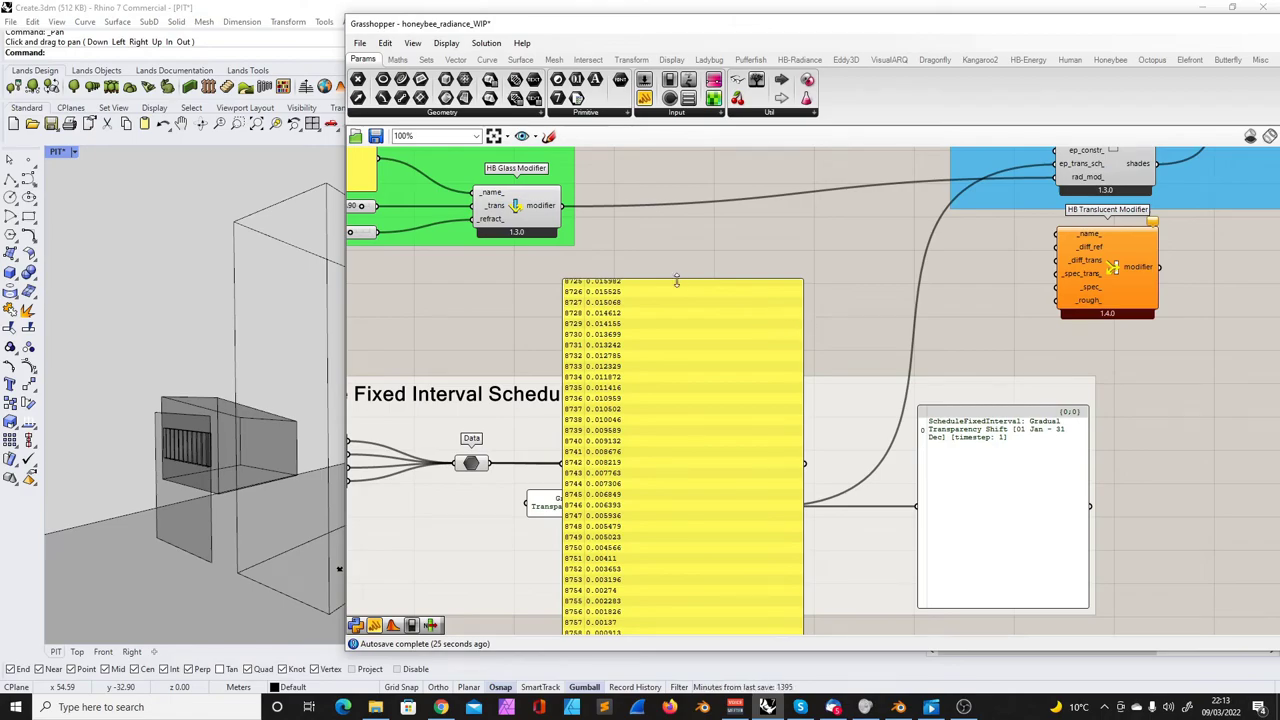
- Shrink the hourly values panel and place it above the schedule group, and move the Gradual Transparency Shift panel closer to the schedule component
drag(676, 282, 700, 208)
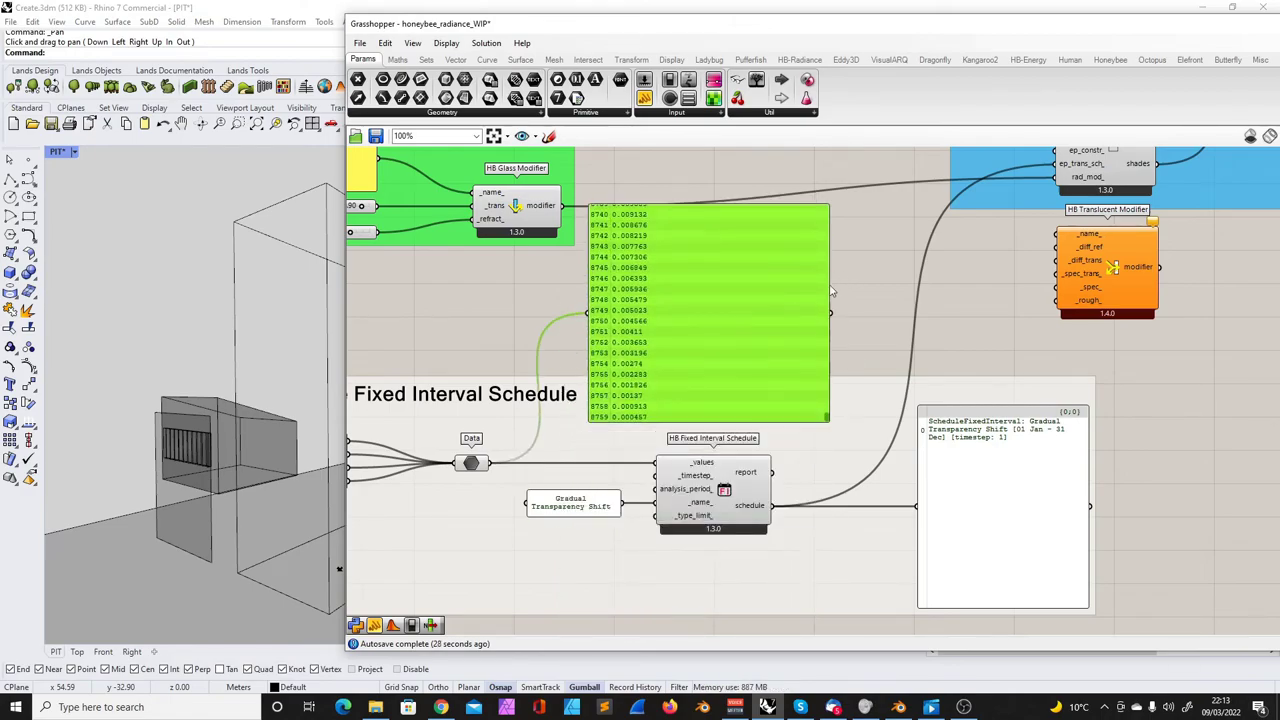
drag(712, 212, 626, 290)
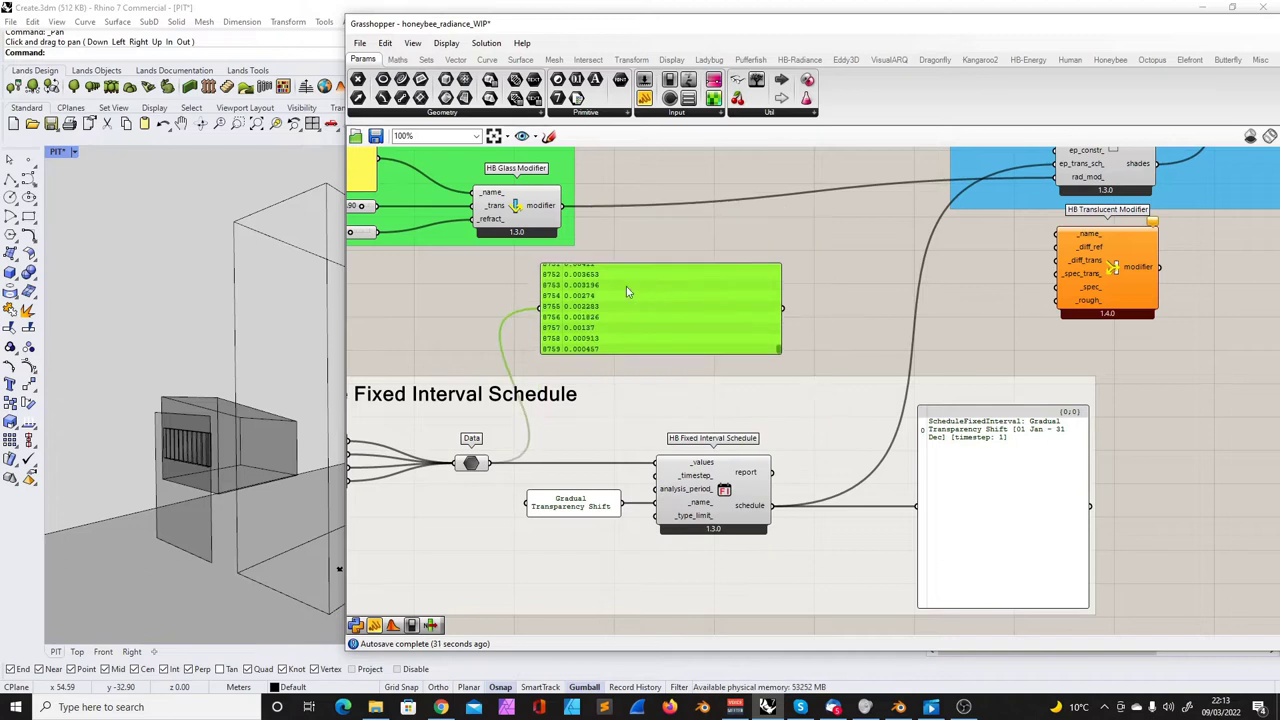
click(790, 292)
click(687, 275)
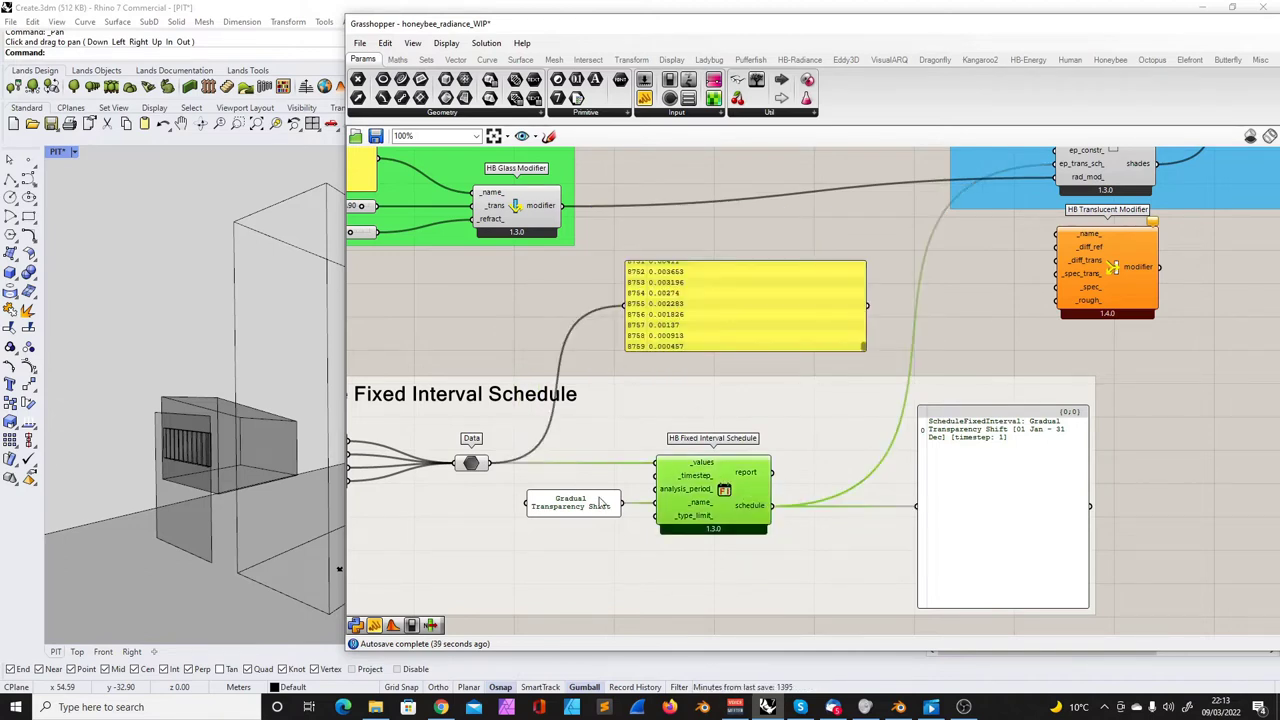
drag(580, 512, 605, 509)
click(712, 510)
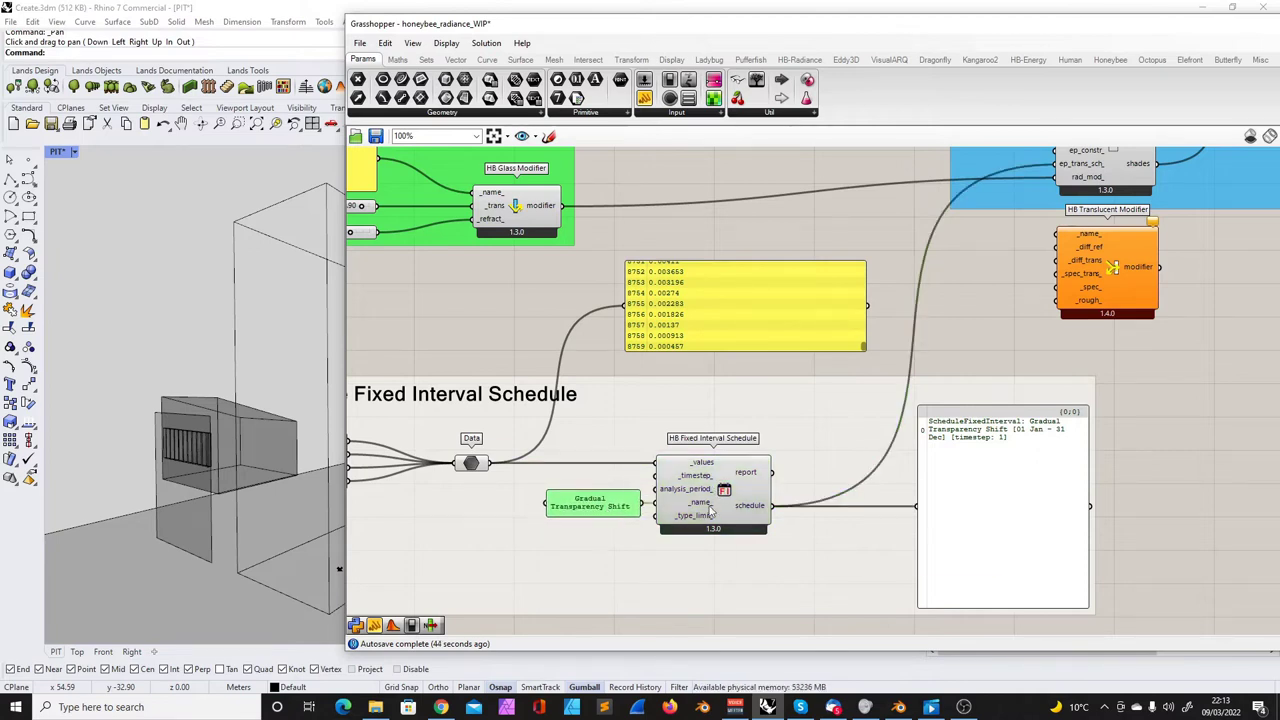
- Inspect the Annual Irradiance group and the HB Annual Daylight component with their inputs and run toggles
scroll(684, 434, down, 3)
scroll(679, 436, down, 6)
scroll(957, 318, up, 4)
scroll(957, 318, up, 5)
click(980, 189)
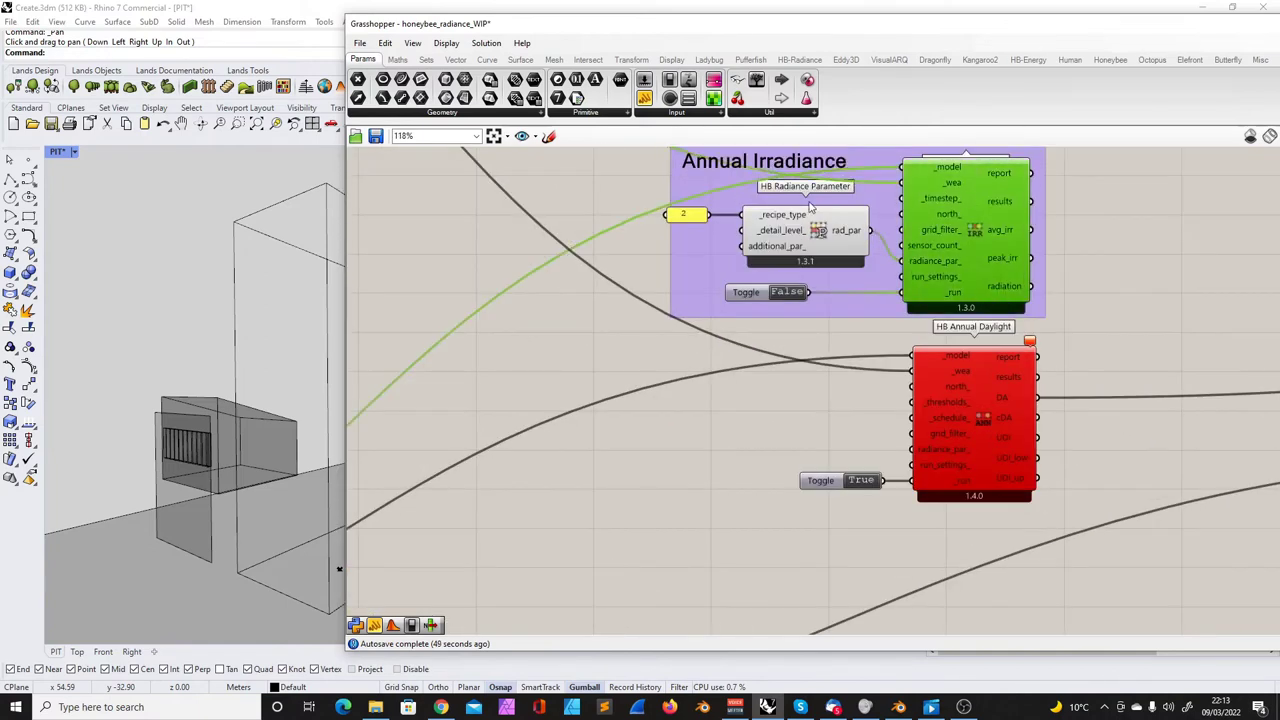
scroll(1025, 287, down, 6)
scroll(792, 385, up, 4)
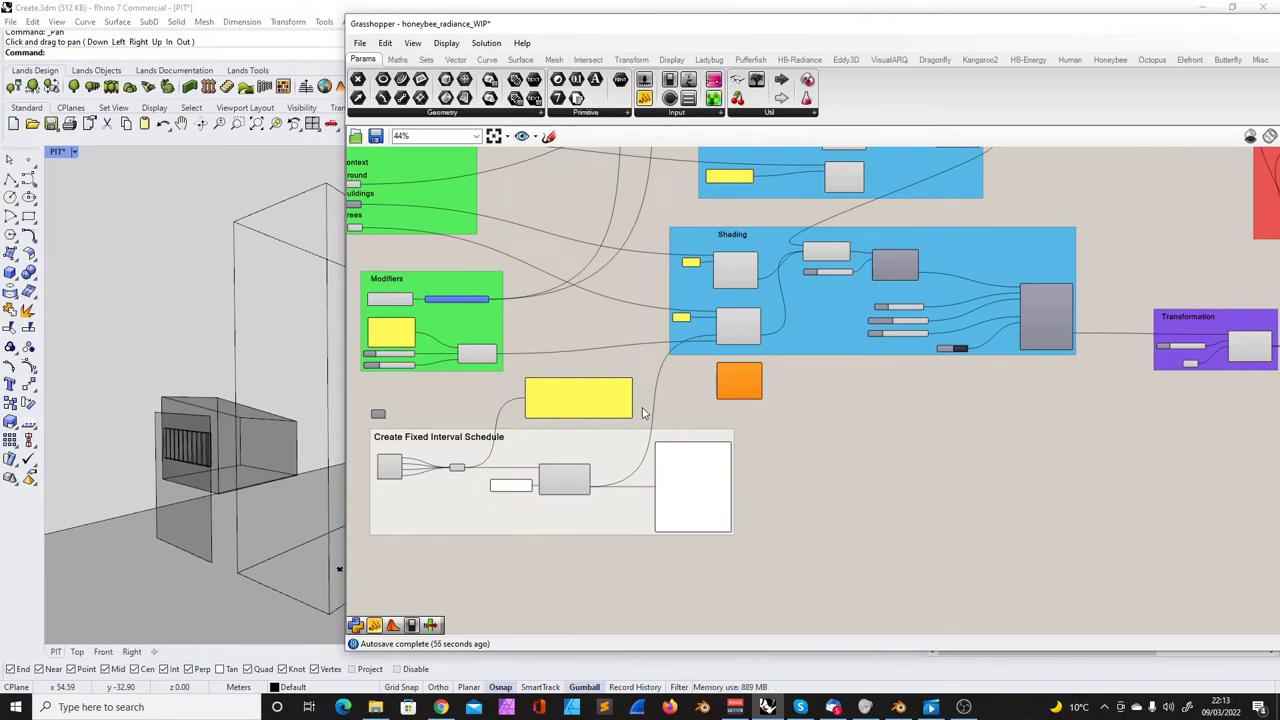
- Examine the HB Fixed Interval Schedule component's inputs and the panel attached to its schedule output
scroll(643, 413, up, 5)
scroll(714, 343, down, 3)
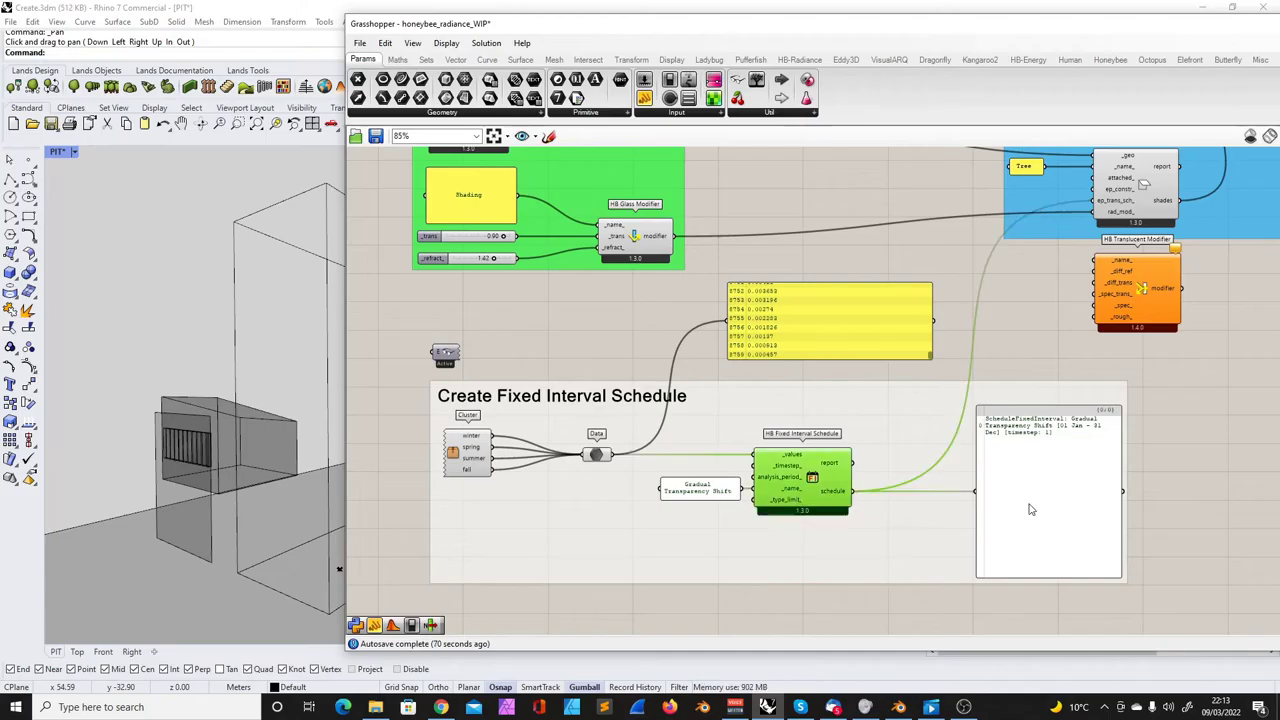
scroll(1071, 446, up, 5)
scroll(1025, 437, down, 3)
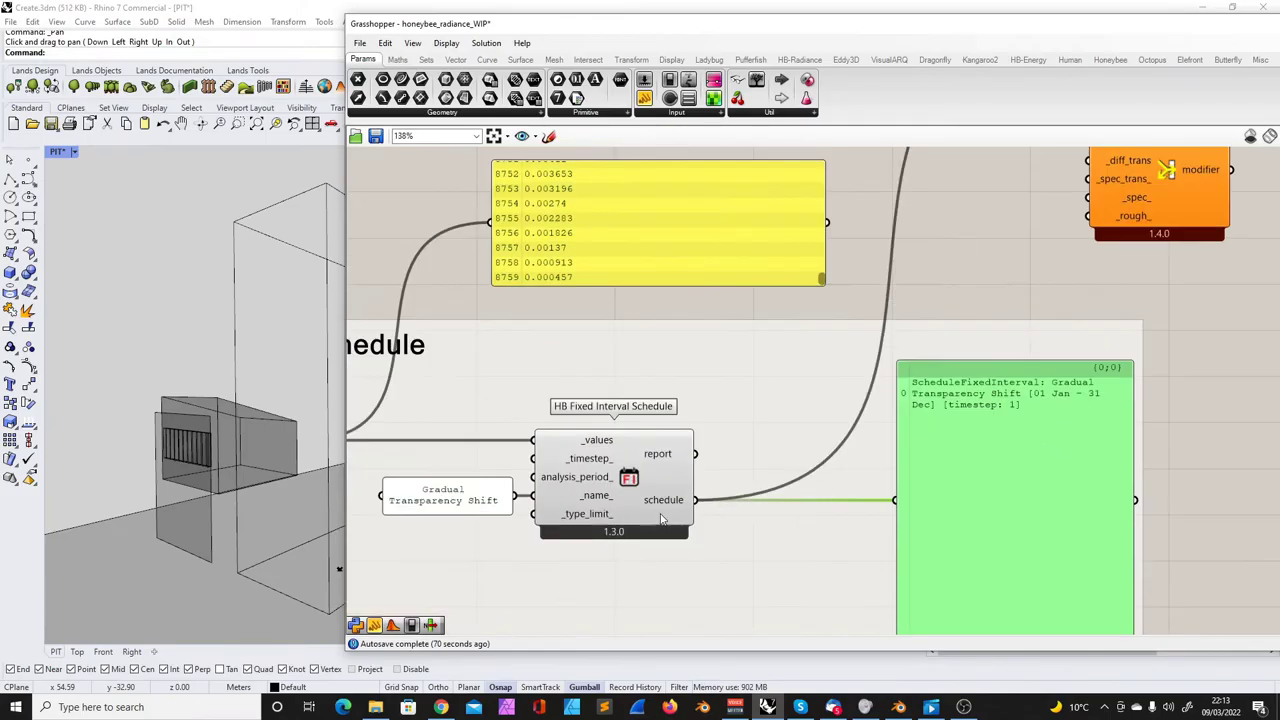
scroll(985, 380, up, 2)
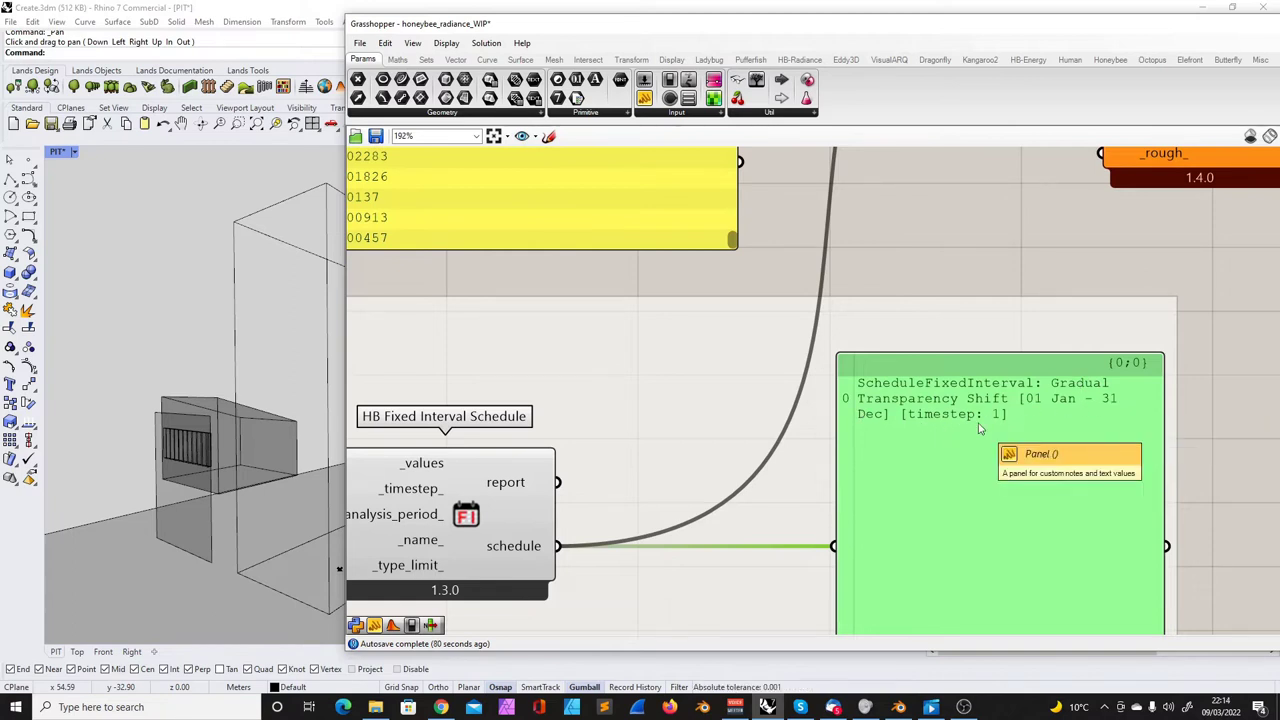
scroll(980, 428, down, 3)
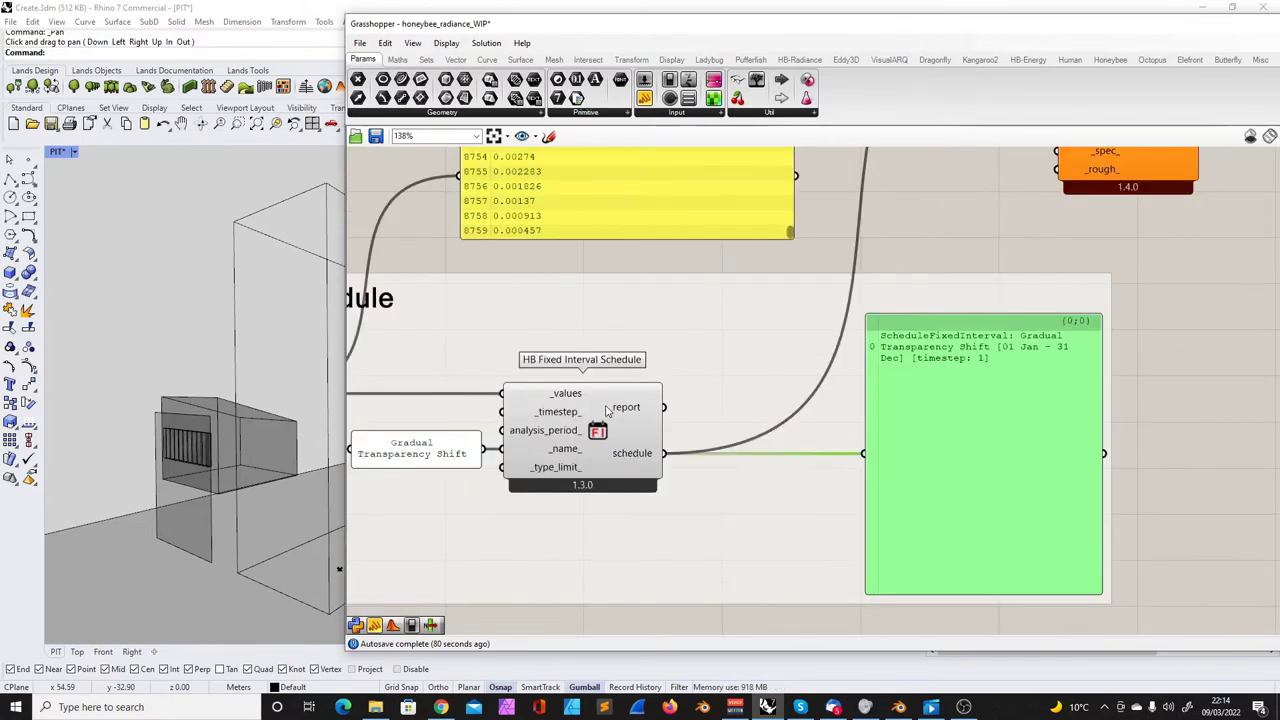
click(608, 415)
scroll(594, 300, down, 2)
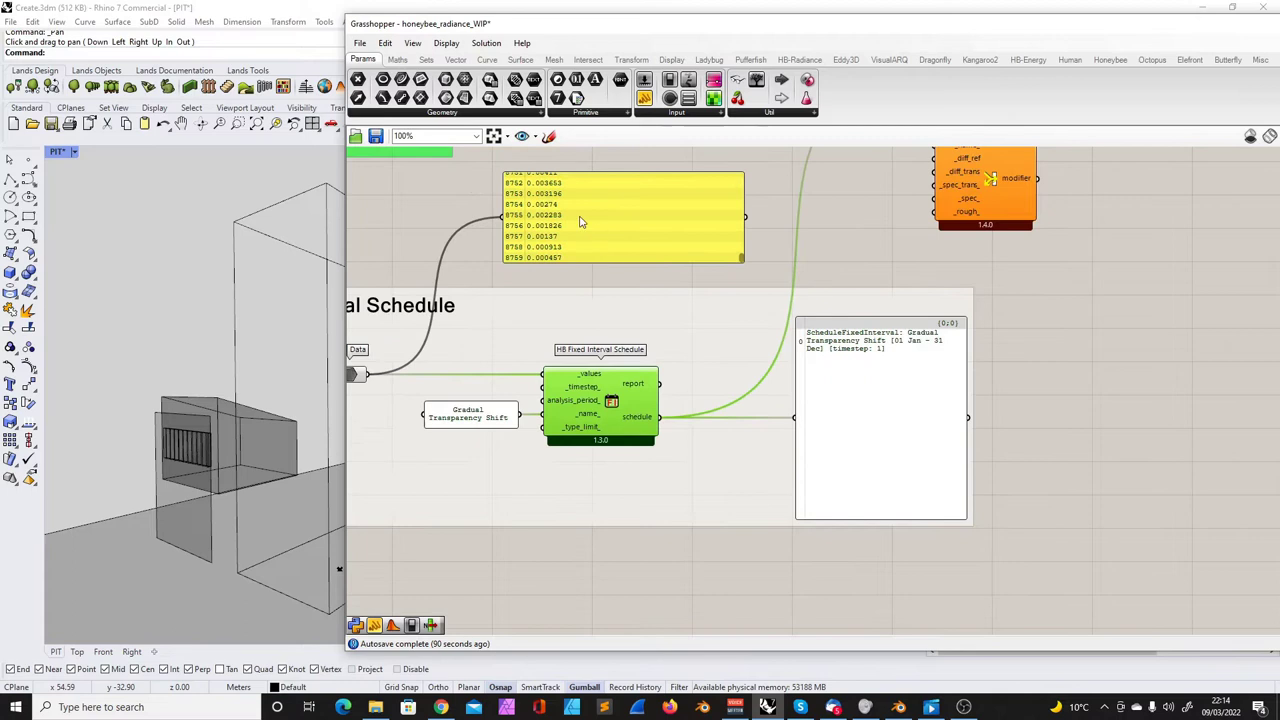
mouse_move(578, 415)
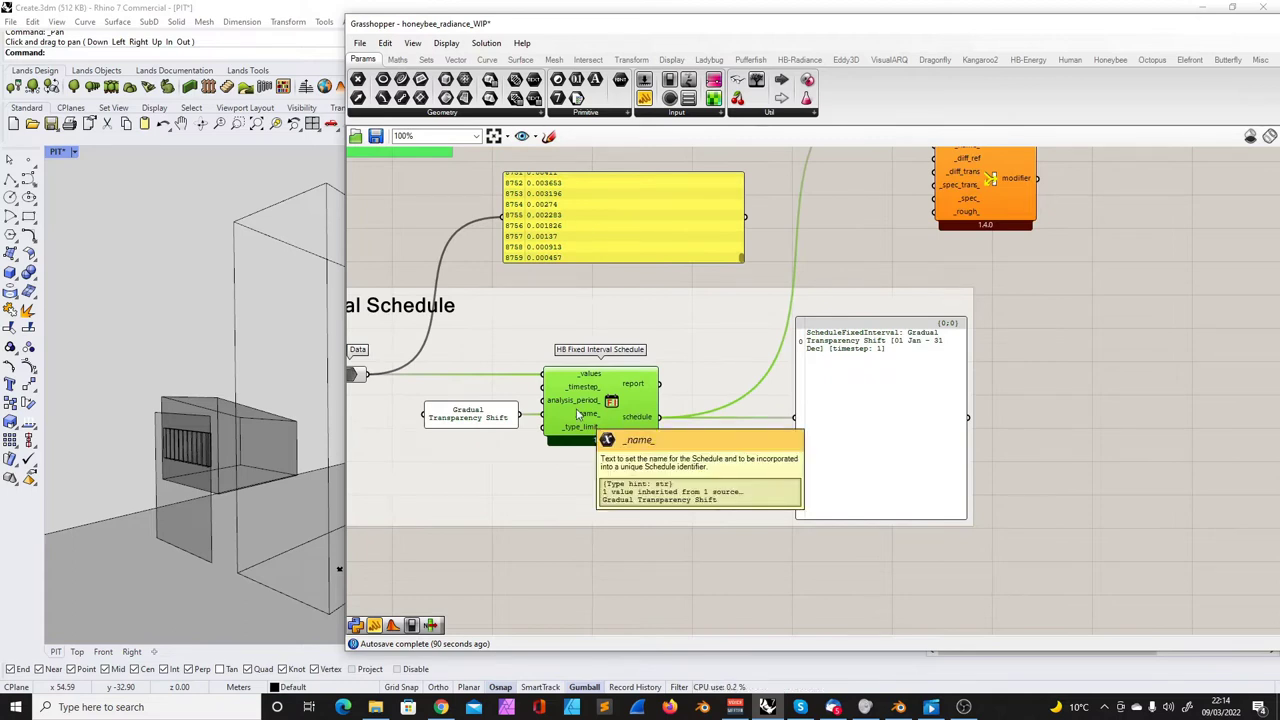
mouse_move(609, 385)
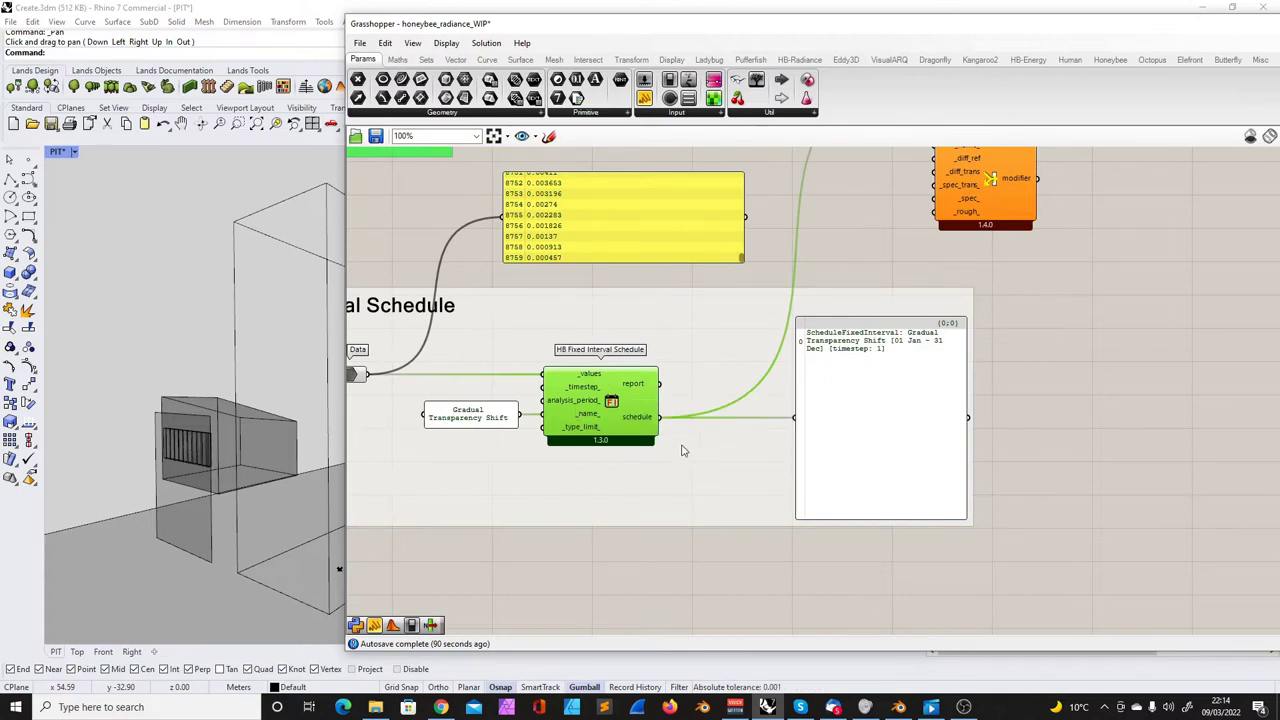
- Check the Tree shade's ep_trans_sch_ input description and its link back to the hourly schedule values
scroll(575, 460, down, 3)
scroll(800, 230, up, 4)
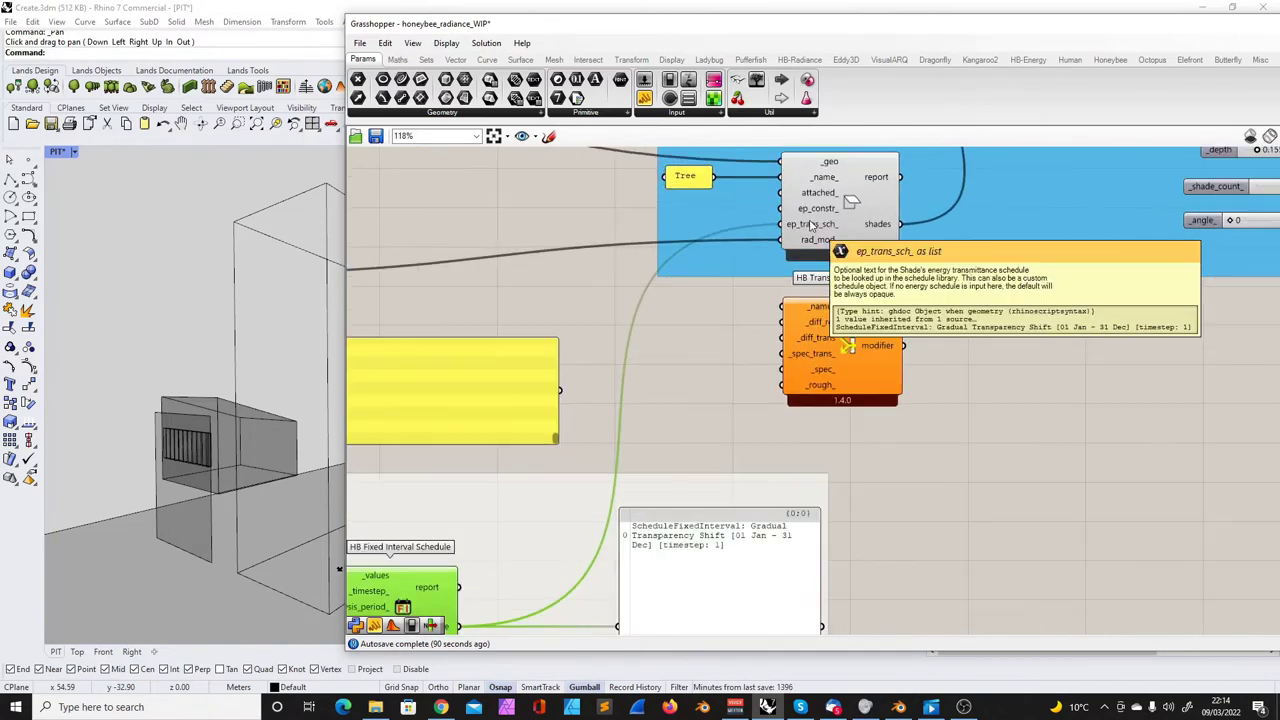
mouse_move(798, 228)
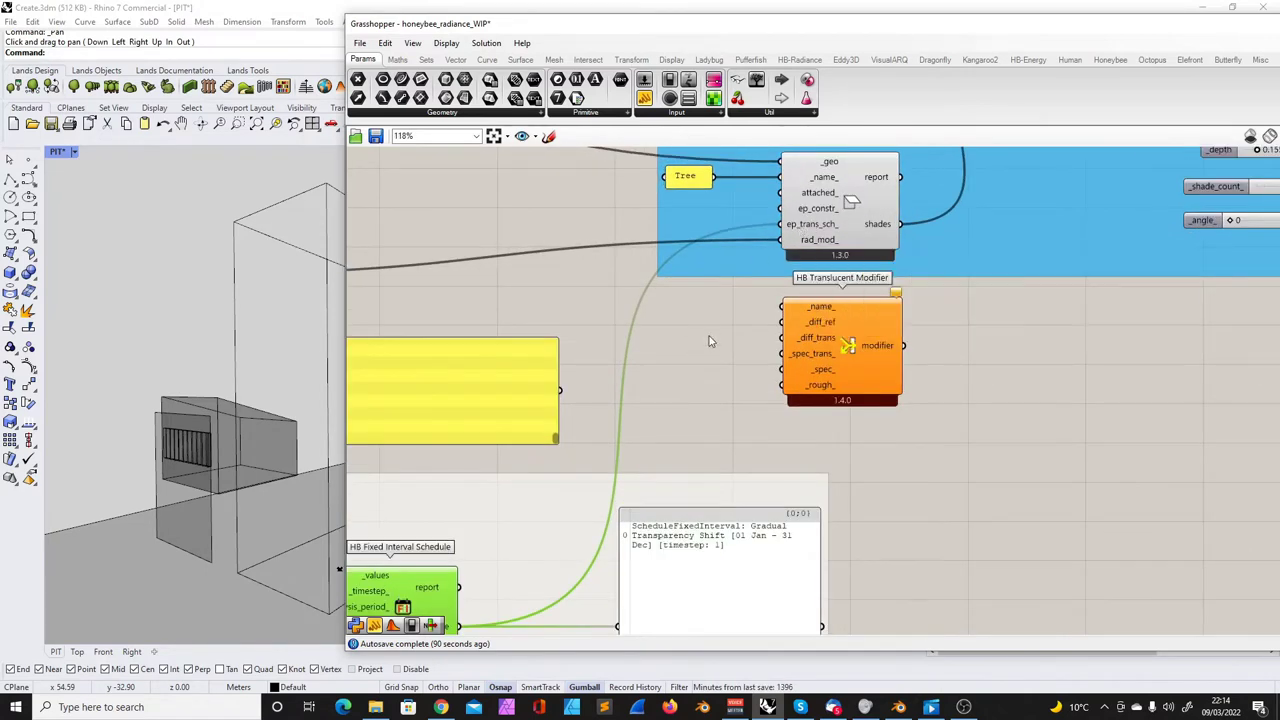
scroll(705, 350, down, 3)
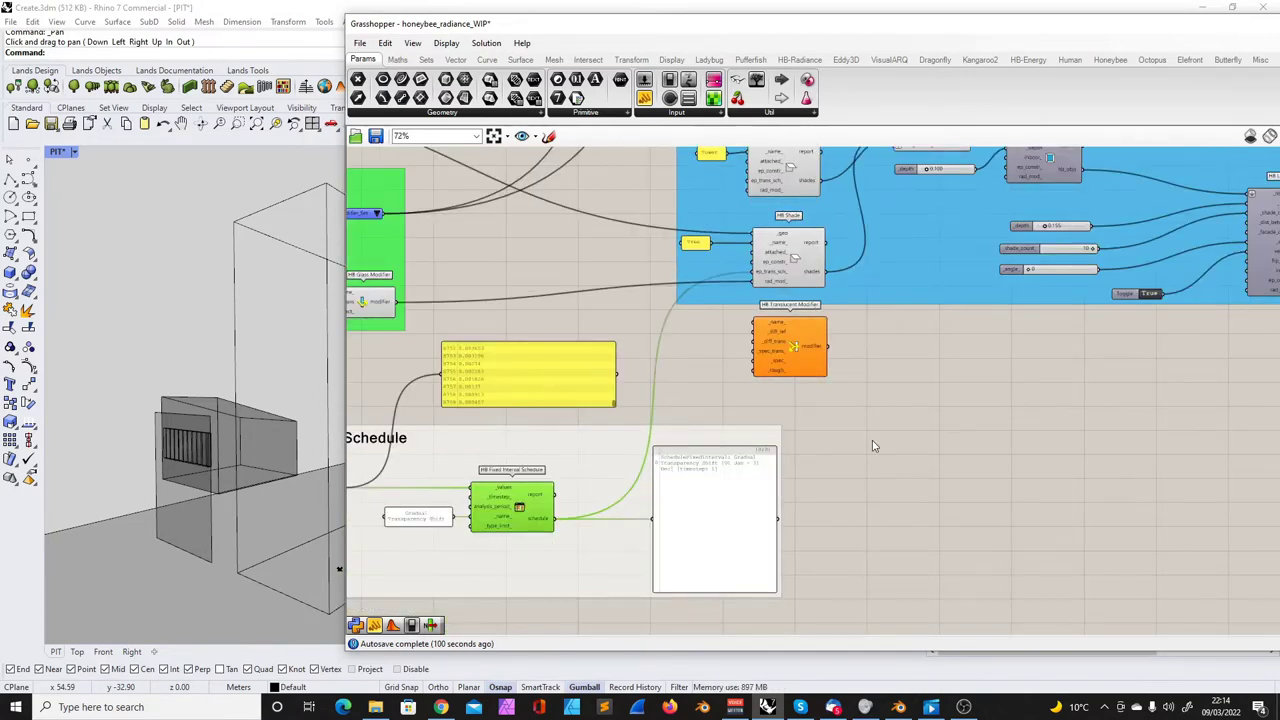
scroll(675, 418, up, 2)
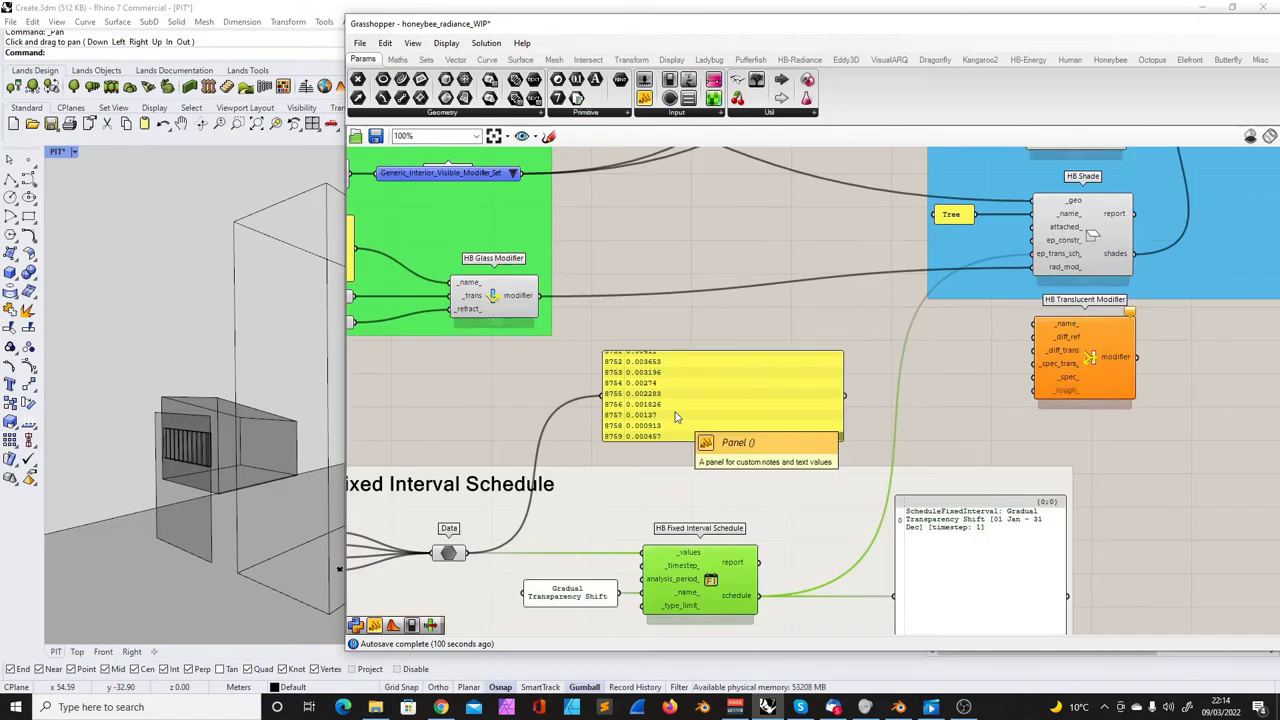
scroll(675, 418, down, 1)
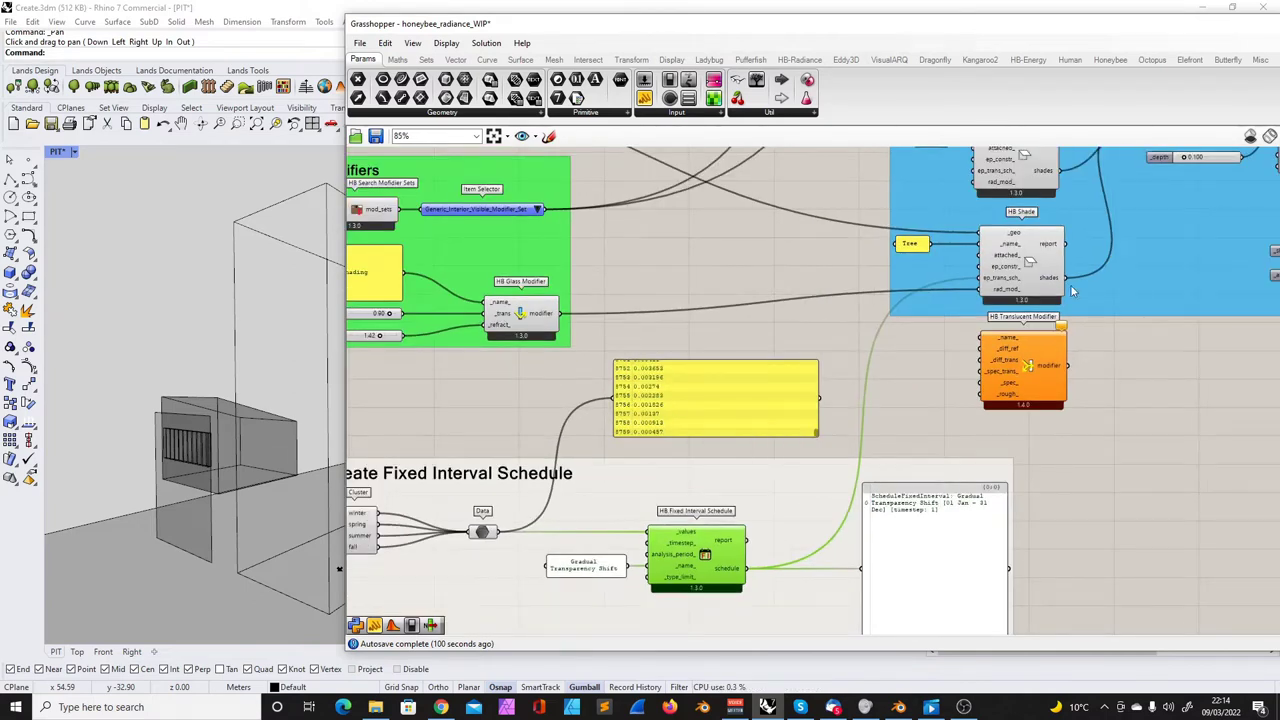
- Check the Tree shade's rad_mod_ input and the HB Glass Modifier with the transmittance and refraction sliders that feed it
scroll(1070, 284, up, 1)
click(996, 296)
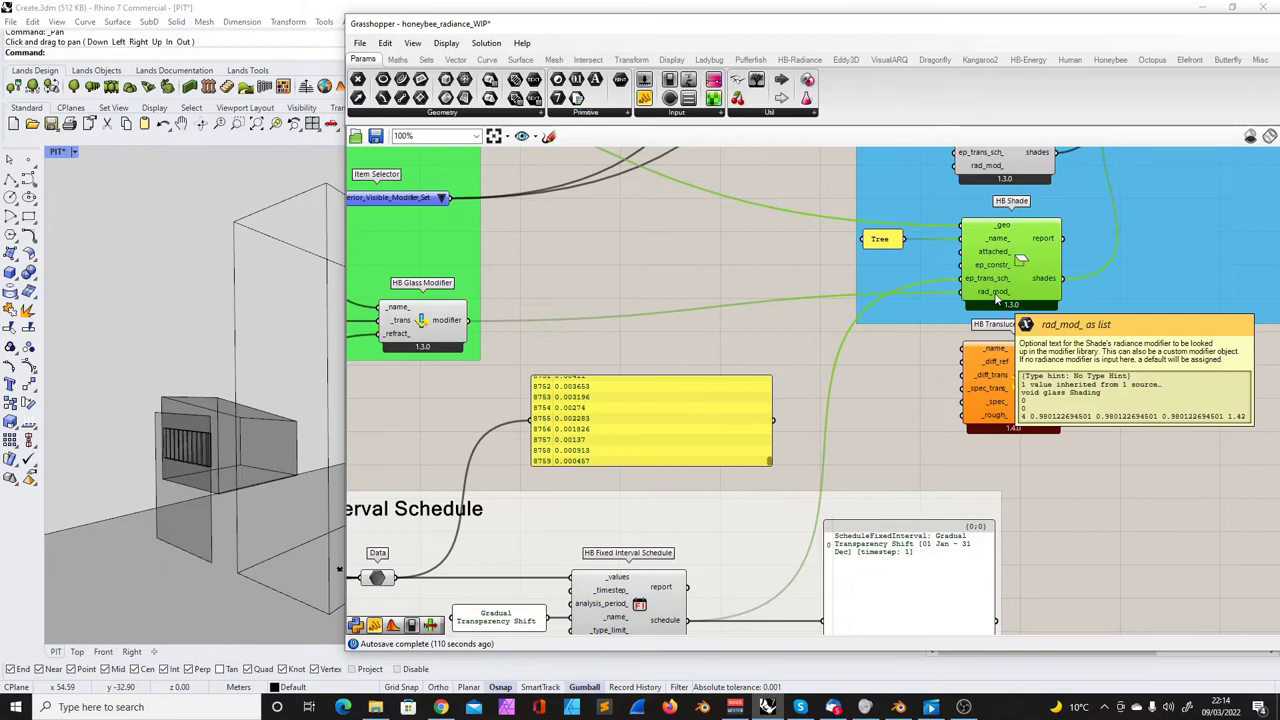
right_drag(638, 419, 810, 374)
click(728, 379)
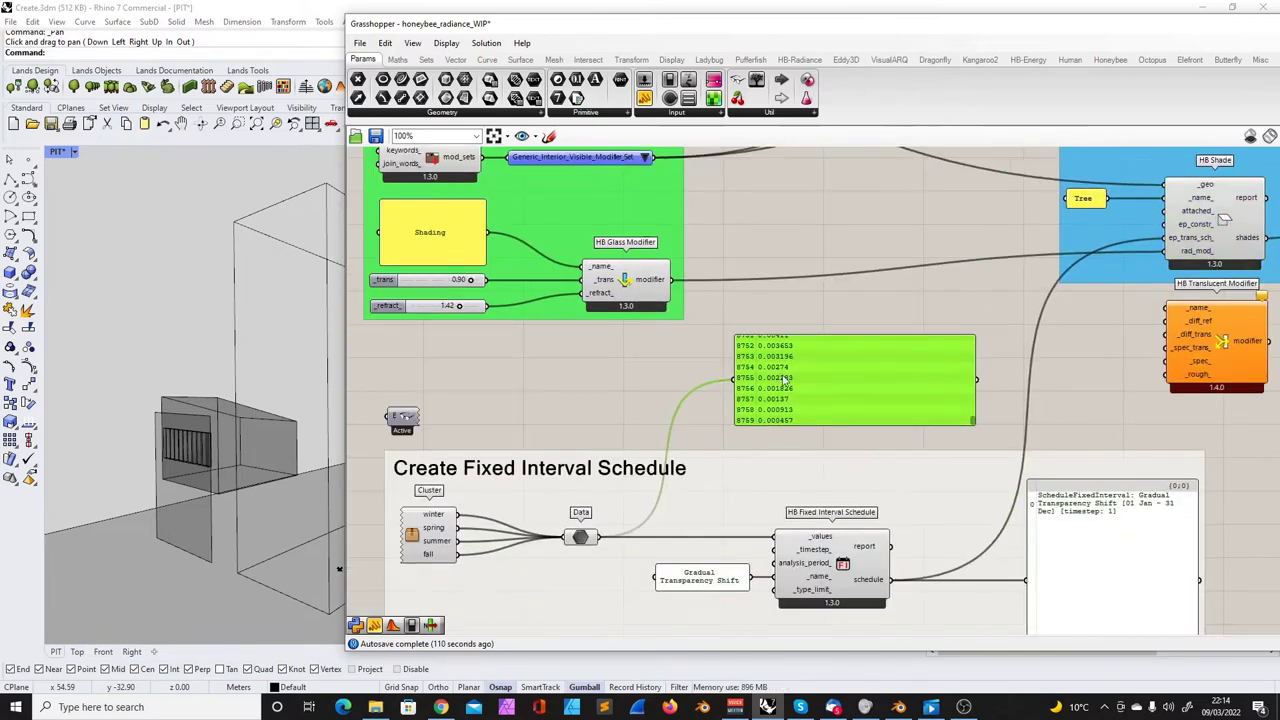
click(606, 298)
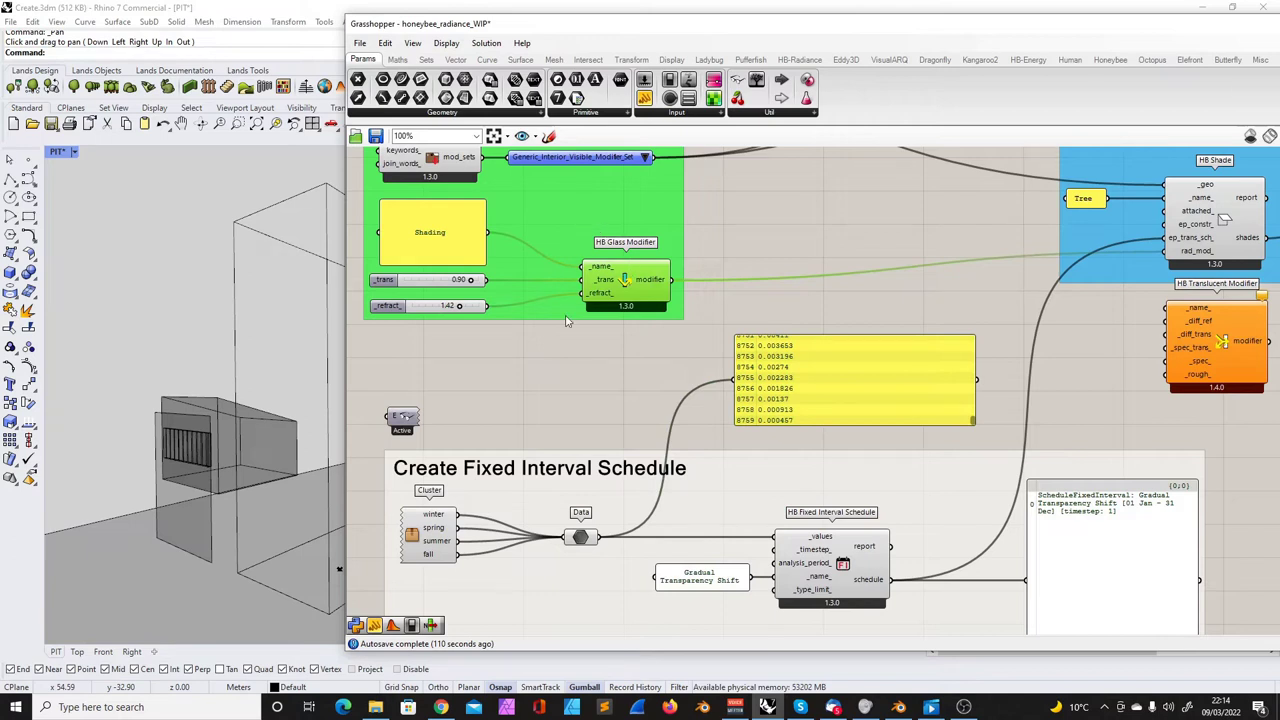
click(430, 308)
click(624, 279)
- Shift the hourly values panel slightly and connect it to the HB Glass Modifier's _trans input in place of the slider
drag(966, 380, 928, 382)
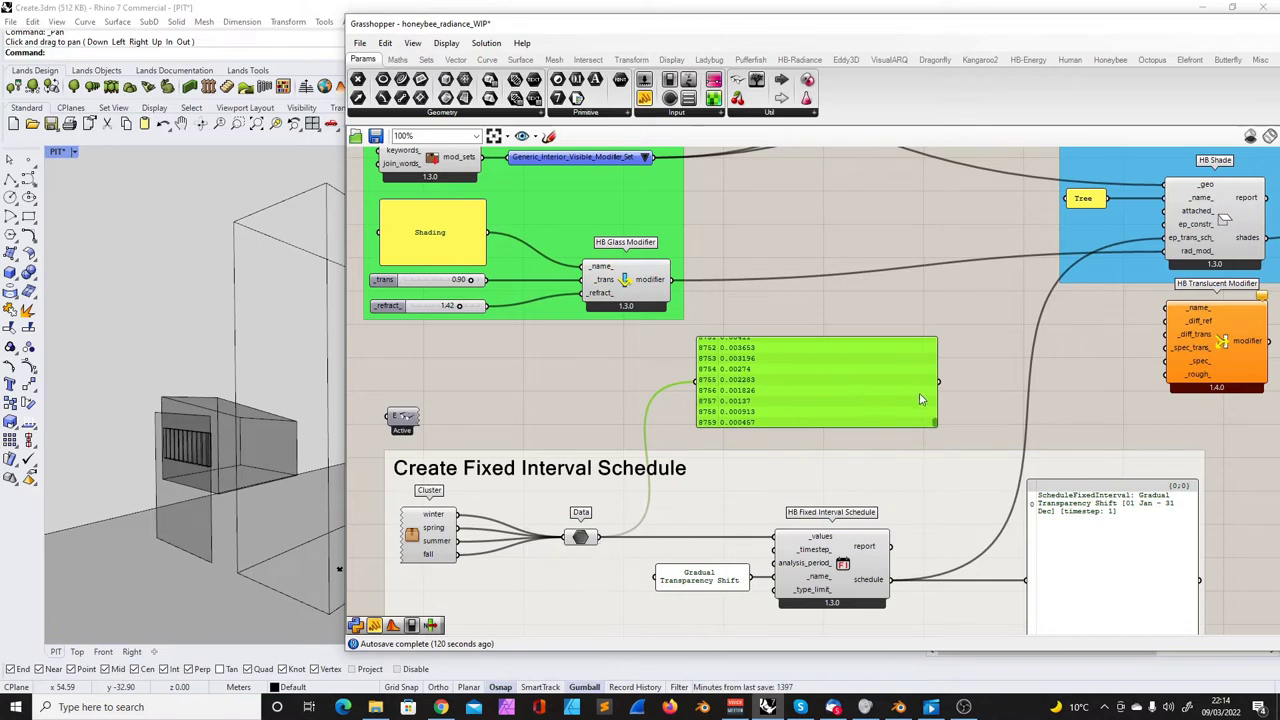
drag(934, 381, 688, 313)
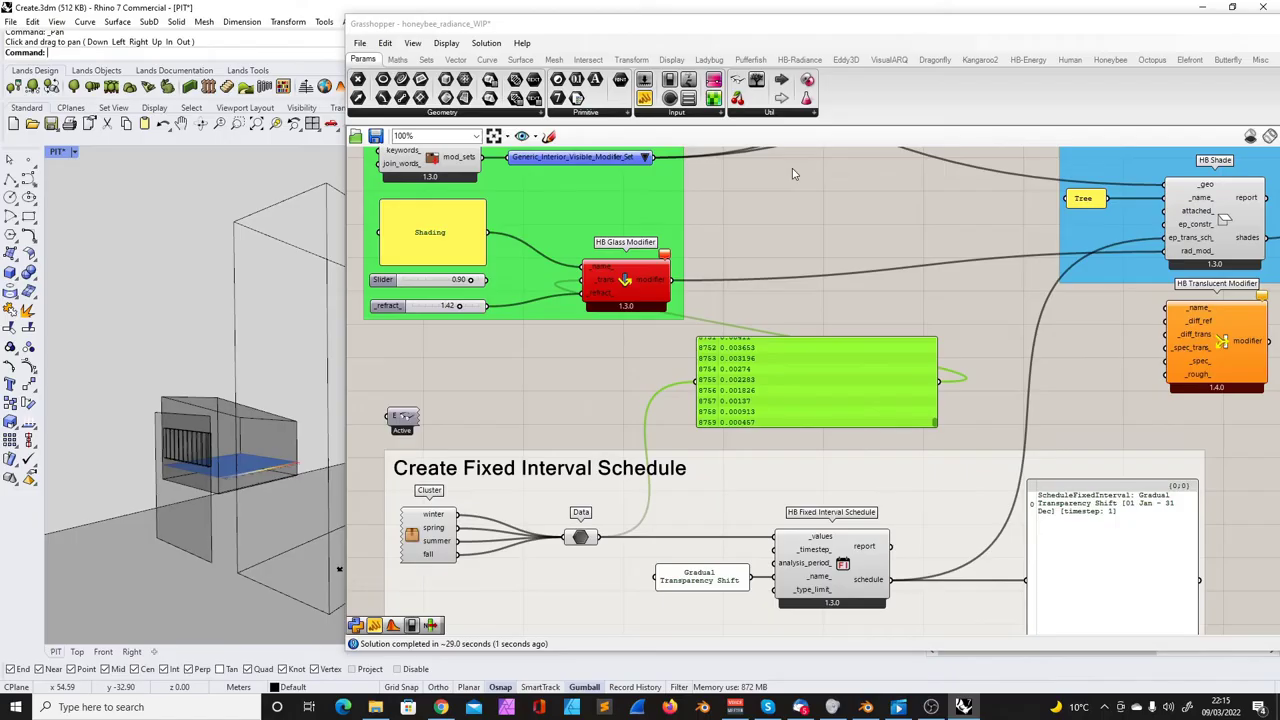
- Examine the daylight result grid on the building's floor in the Rhino viewport
scroll(222, 470, up, 5)
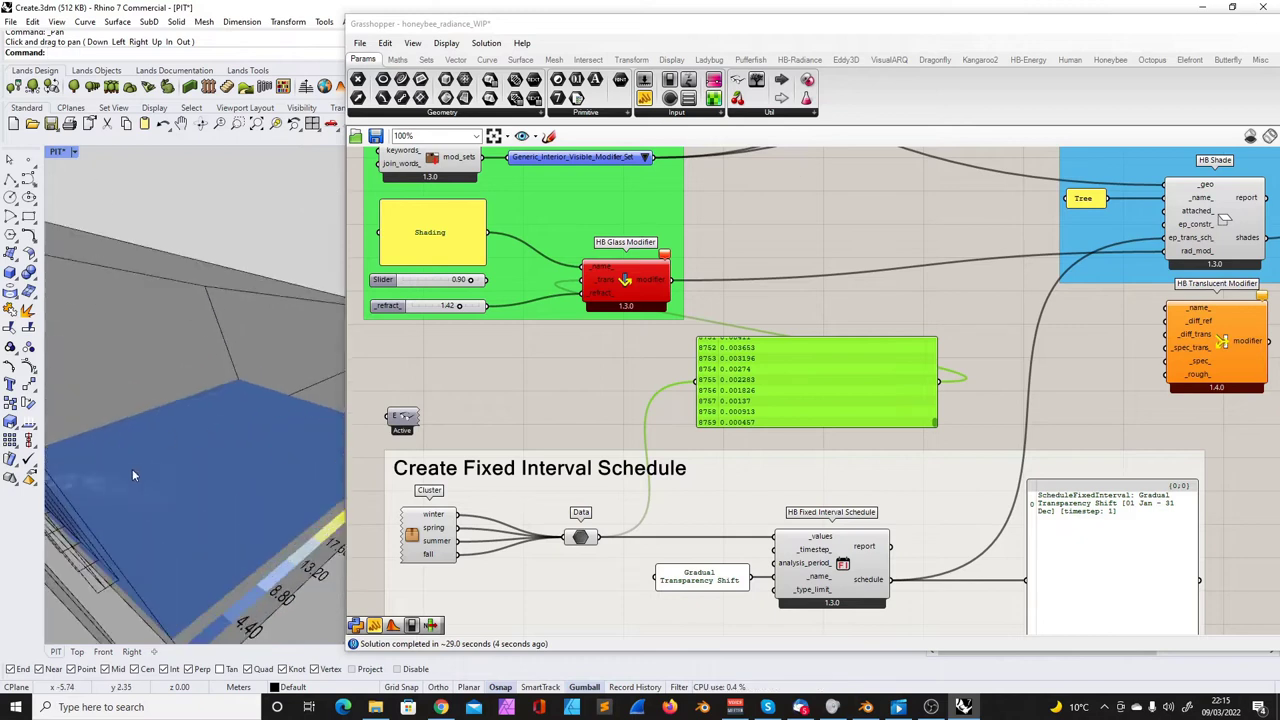
right_drag(132, 469, 188, 437)
right_drag(237, 471, 212, 447)
scroll(450, 429, up, 2)
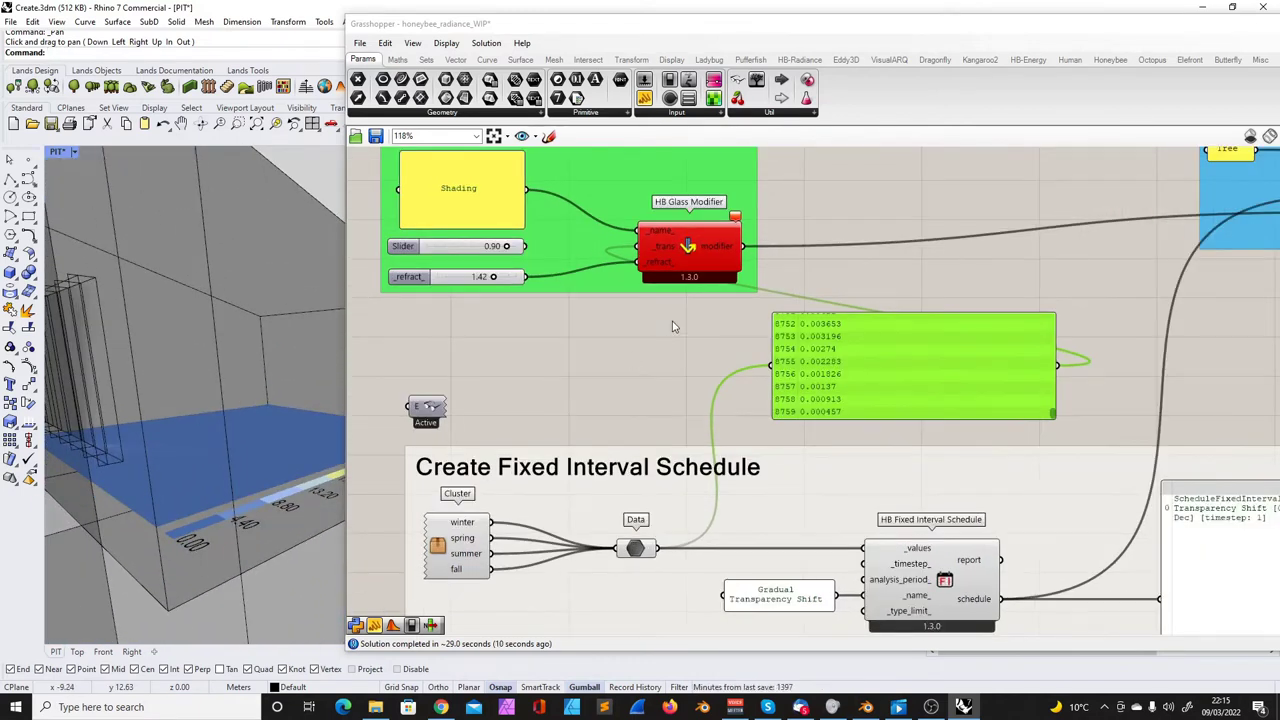
- Add an Average component fed by the Data component's hourly values, and space out the panel, Data and Average components
mouse_move(946, 344)
mouse_down()
mouse_move(821, 351)
mouse_move(961, 340)
mouse_up()
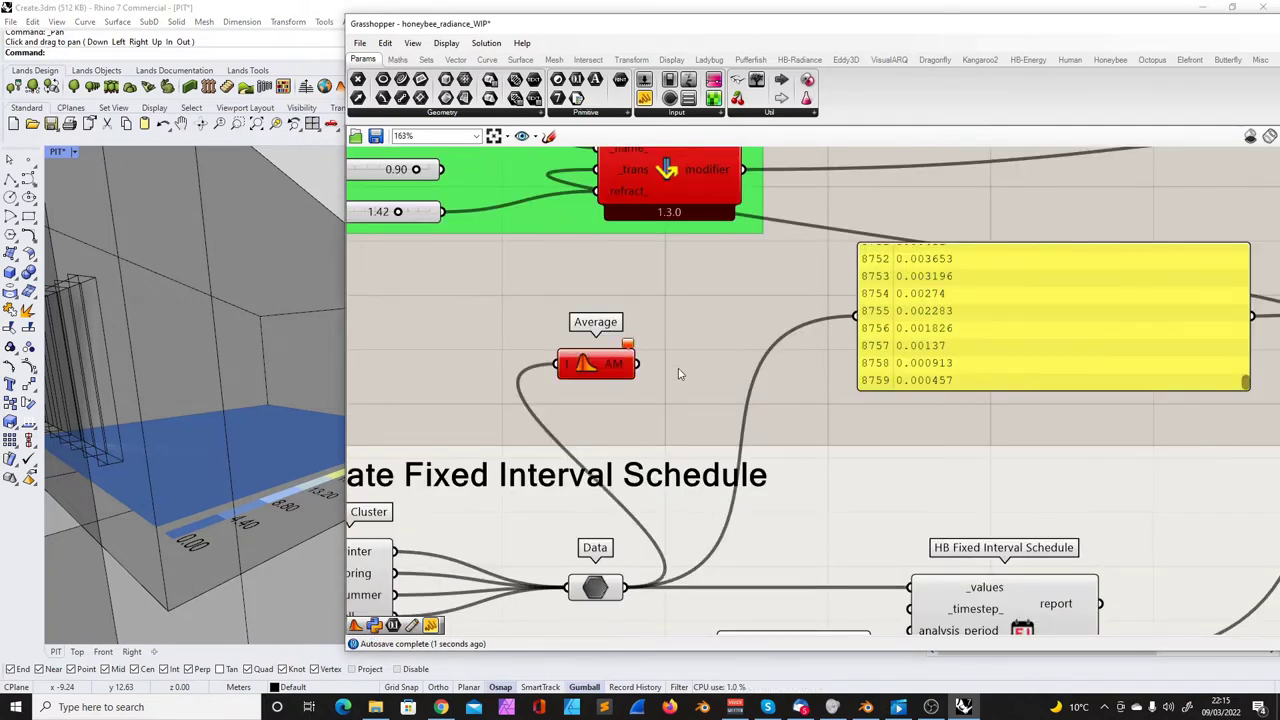
drag(598, 365, 630, 340)
double_click(705, 308)
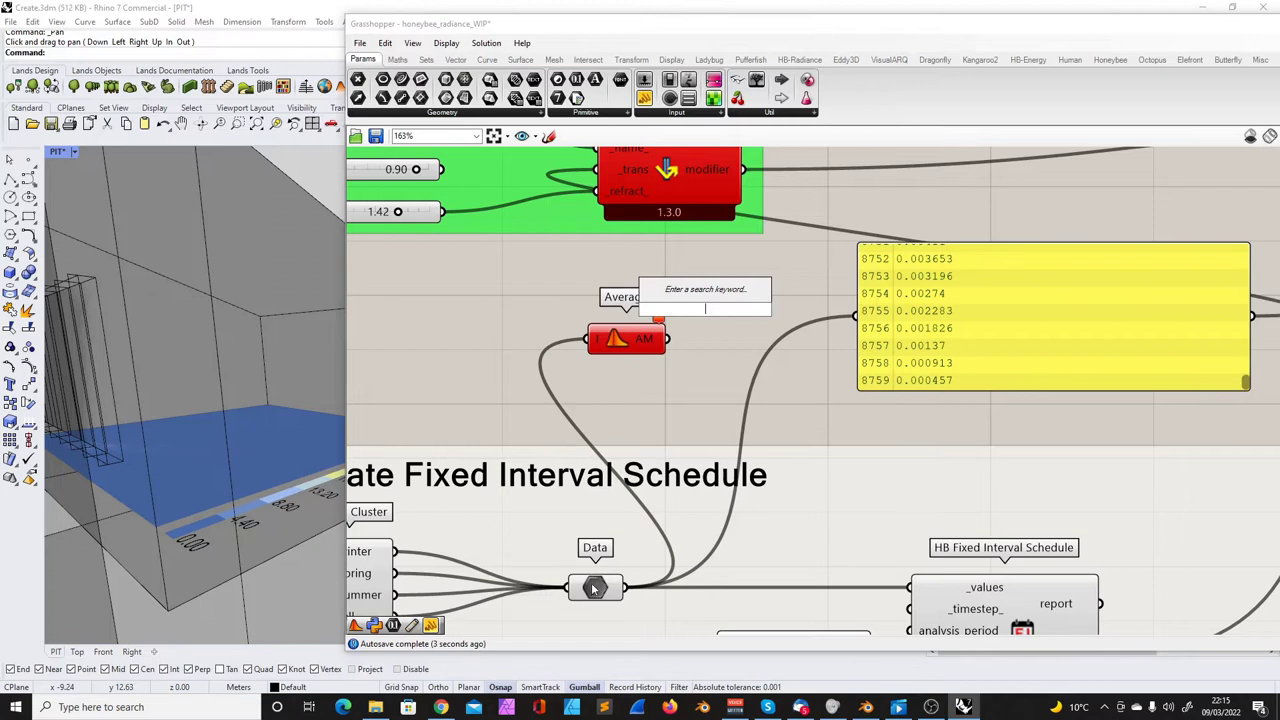
click(594, 589)
mouse_move(607, 591)
mouse_down()
mouse_move(592, 577)
mouse_move(582, 594)
mouse_up()
mouse_move(592, 588)
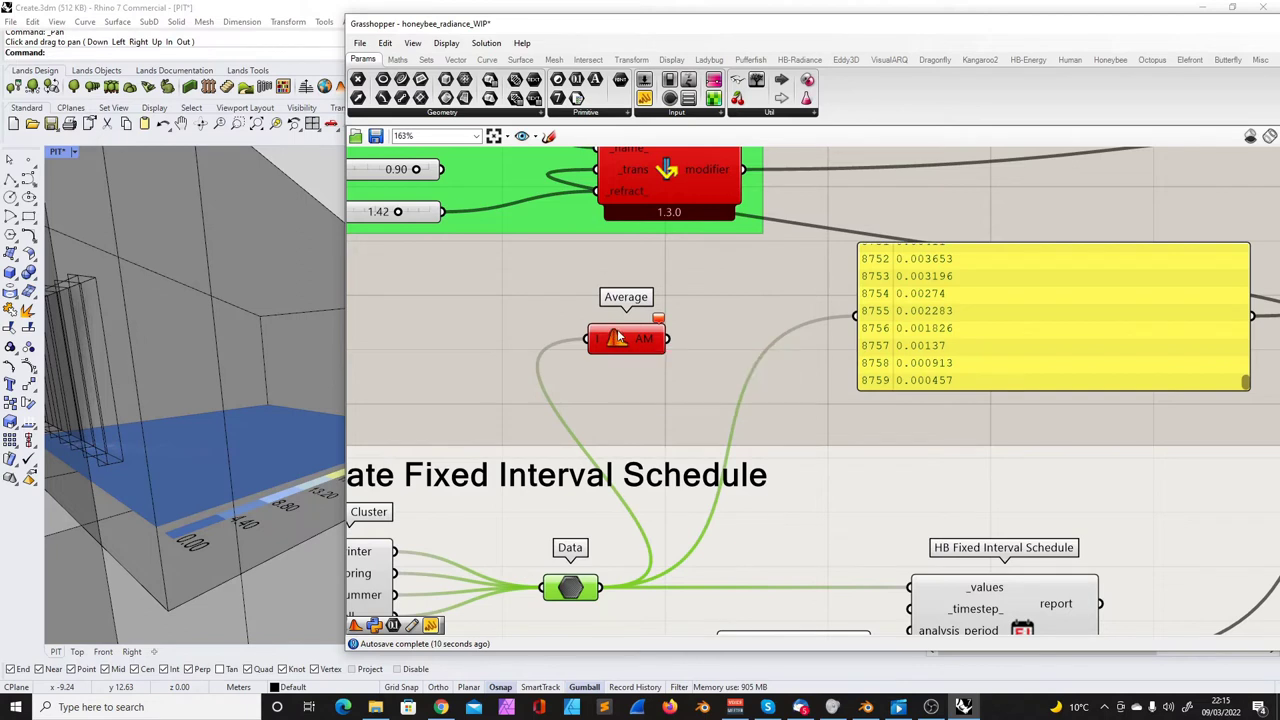
drag(612, 348, 638, 349)
- Insert a Number parameter between the Data component and the Average component's input
double_click(523, 334)
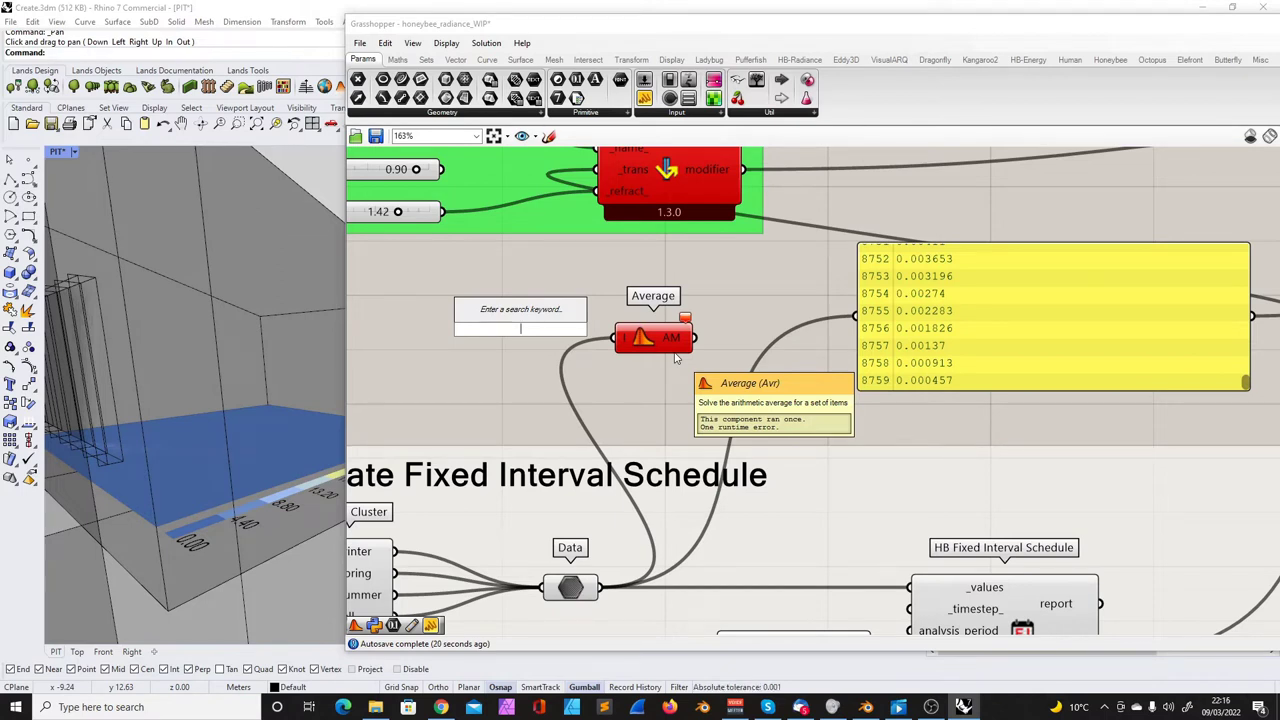
text(num)
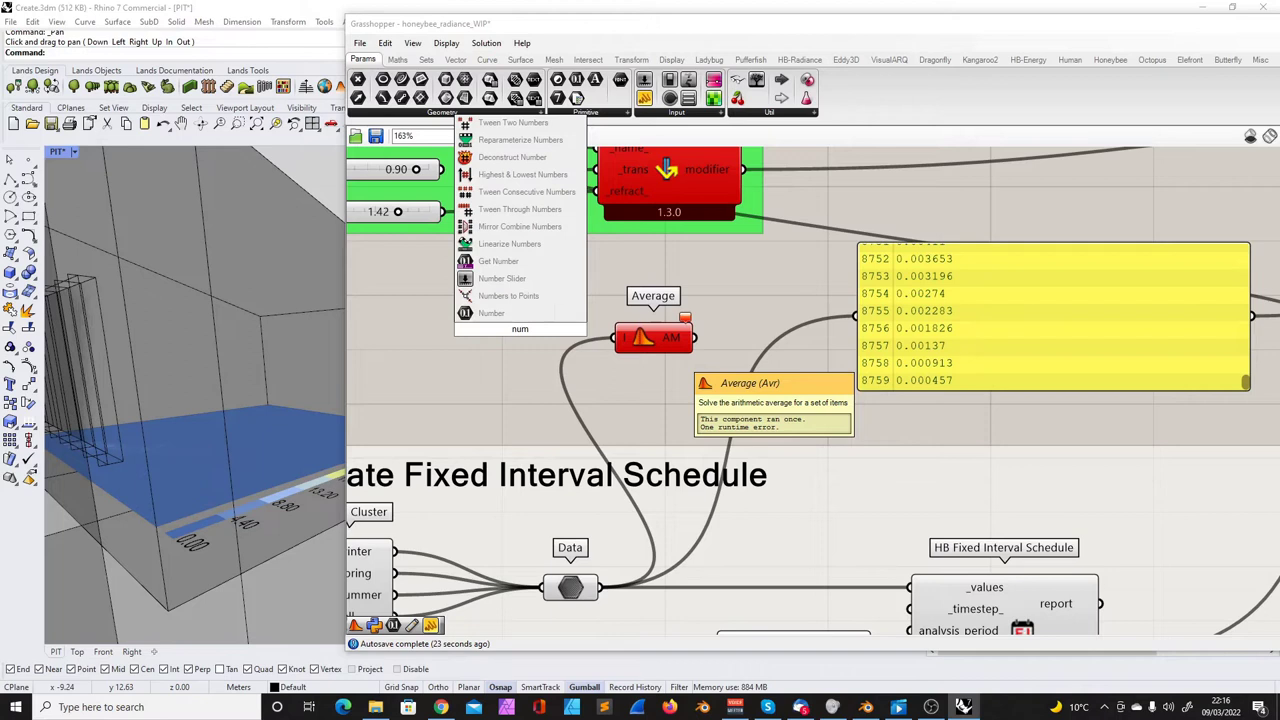
click(510, 313)
drag(600, 587, 523, 355)
drag(544, 355, 613, 337)
drag(524, 350, 555, 336)
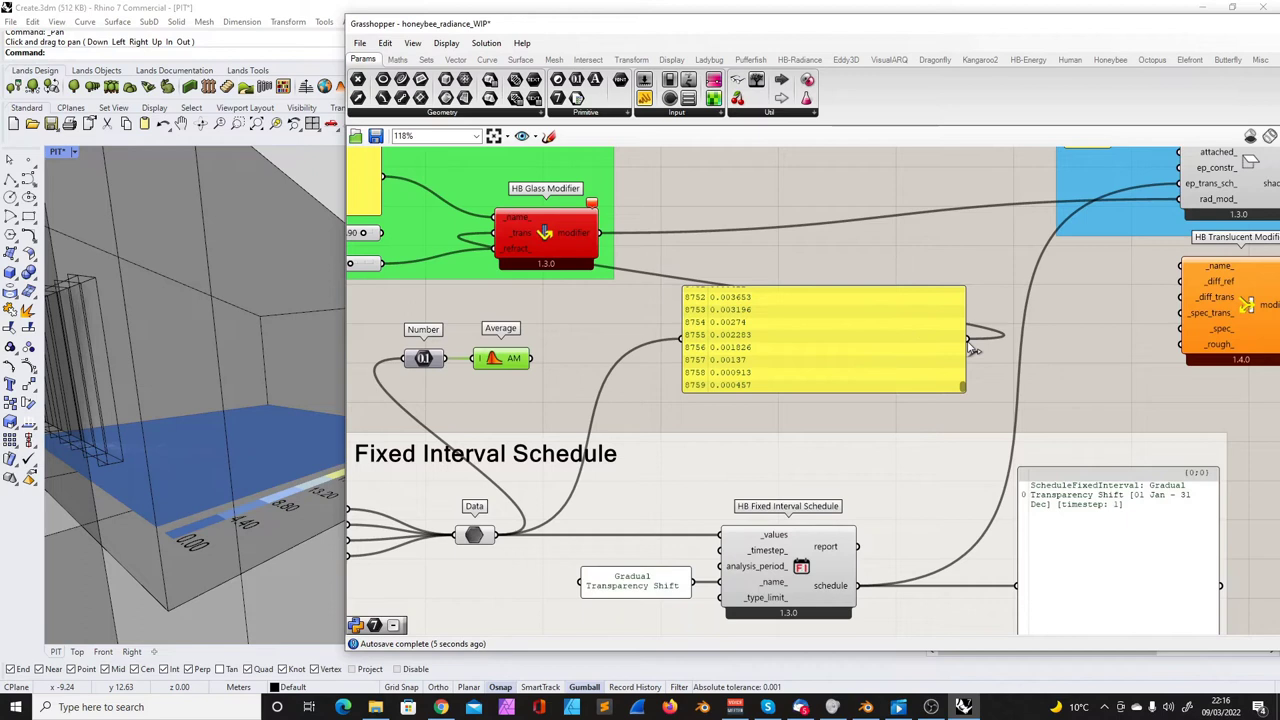
- Show the Average output in the panel instead of the hourly values, and disconnect the panel from the HB Glass Modifier's _trans input
drag(968, 339, 402, 355)
drag(419, 355, 473, 358)
scroll(568, 413, down, 2)
scroll(450, 310, up, 3)
drag(590, 420, 548, 418)
click(463, 424)
click(530, 417)
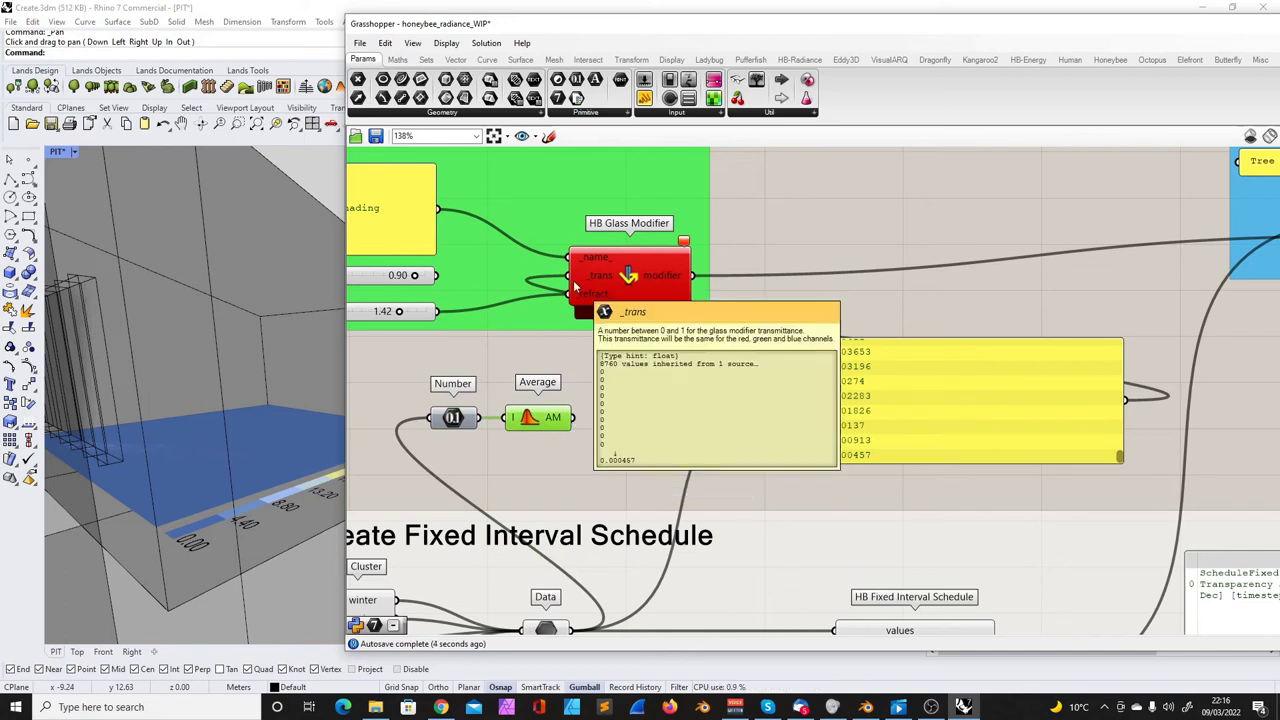
drag(577, 416, 788, 401)
drag(856, 360, 772, 376)
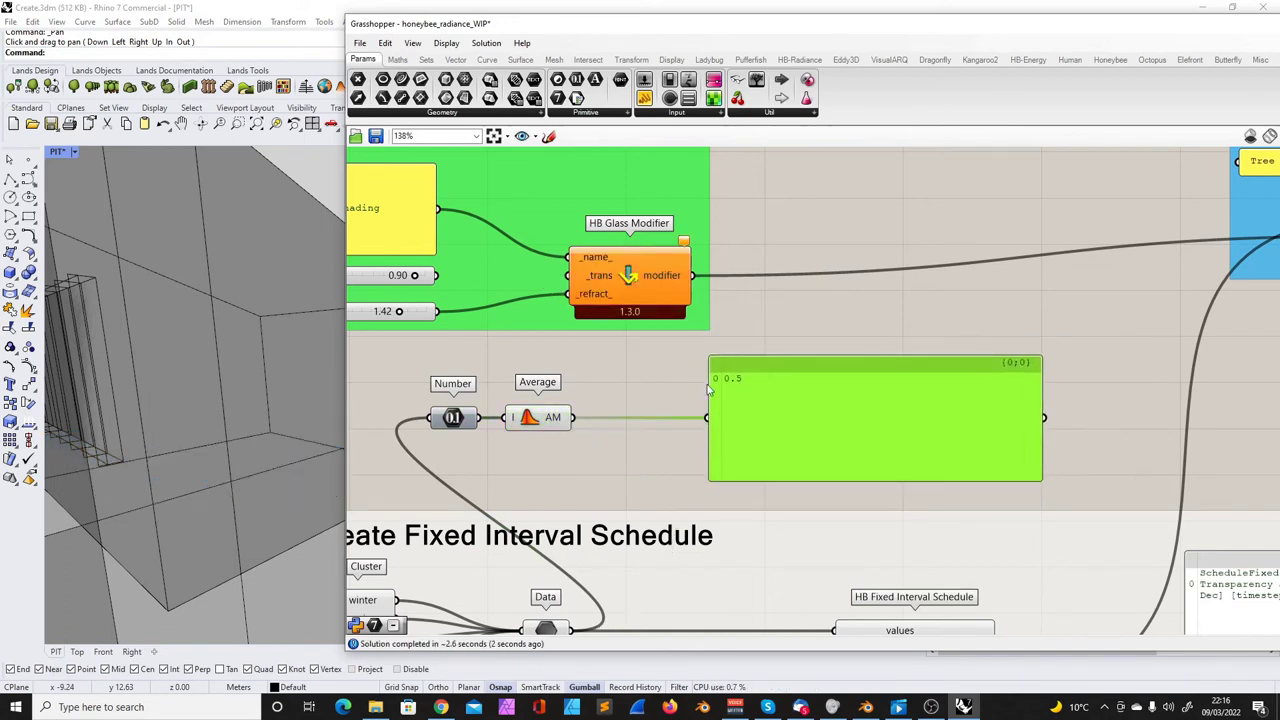
- Check the average against the seasonal cluster values and connect the Average output to the HB Glass Modifier's _trans input
scroll(707, 390, up, 3)
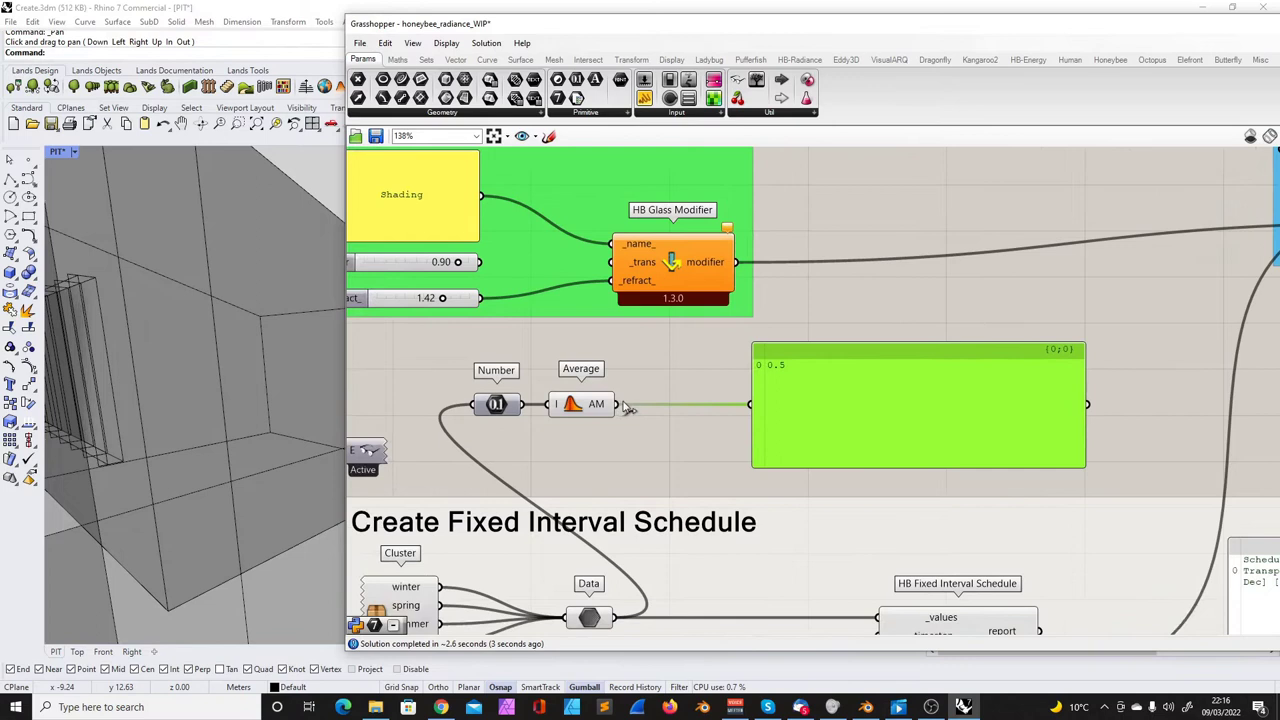
click(683, 390)
scroll(683, 390, down, 3)
mouse_move(520, 520)
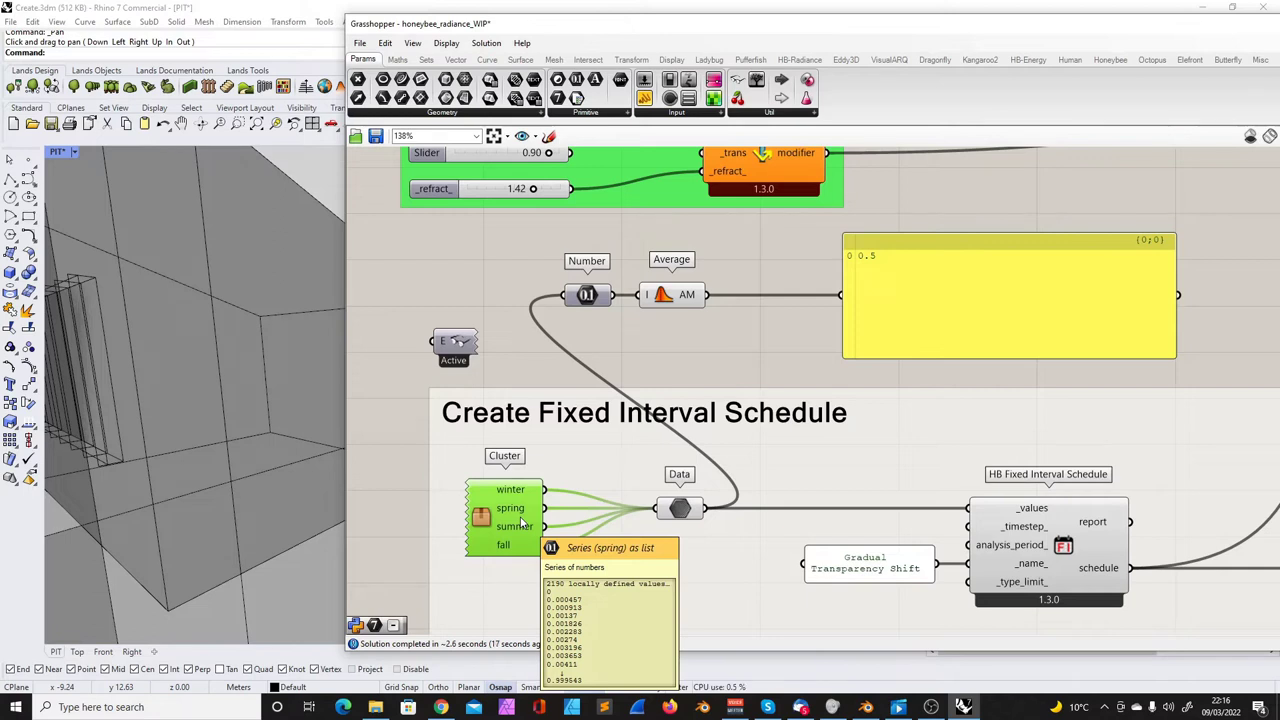
drag(920, 259, 884, 254)
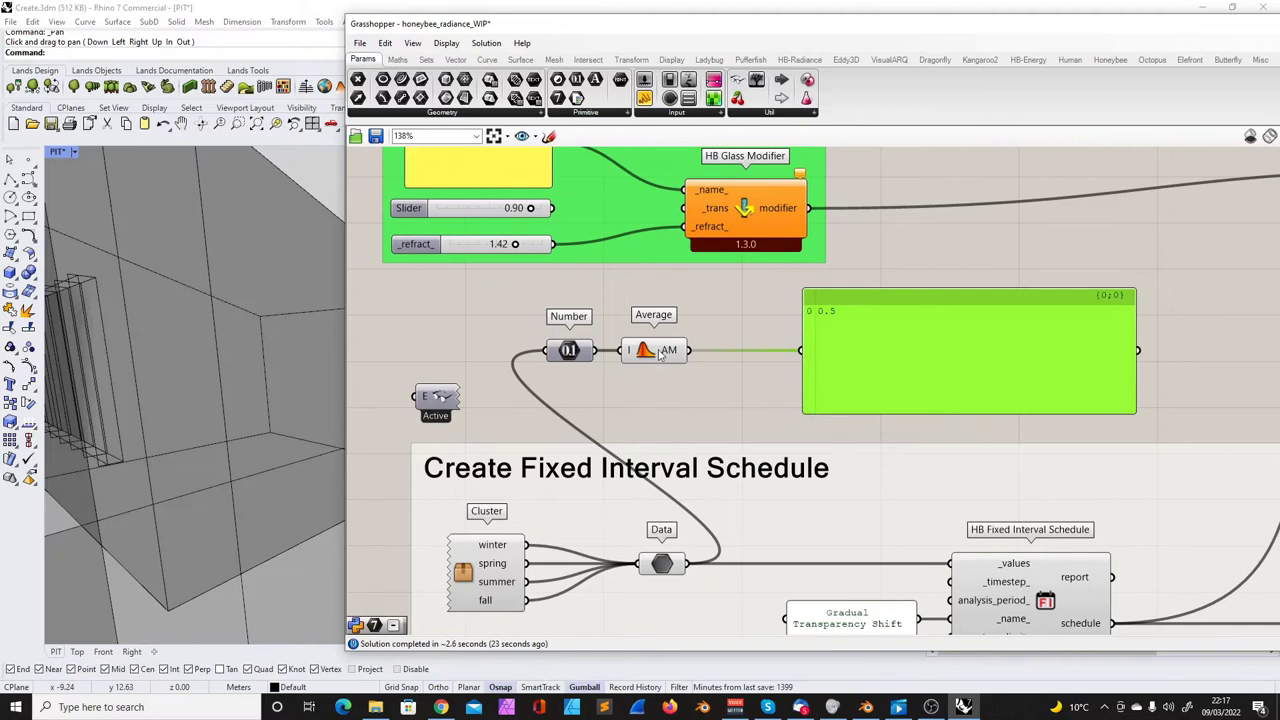
drag(688, 351, 686, 209)
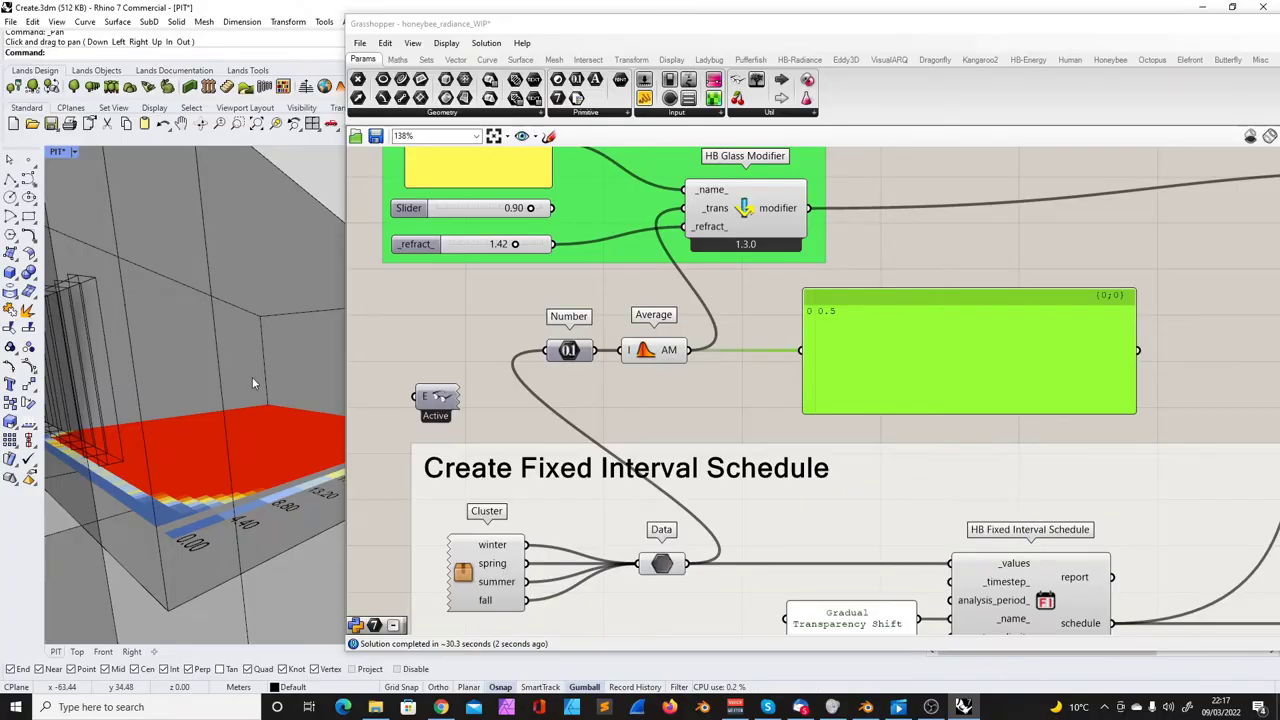
- Examine the recalculated result grid and the shaded facade in the Rhino viewport
scroll(250, 390, down, 8)
right_drag(247, 404, 275, 499)
scroll(255, 433, up, 10)
scroll(255, 433, down, 8)
- Check the result panel in the schedule group and trace its link back to the Grid based visualisation group
click(932, 264)
scroll(863, 310, down, 5)
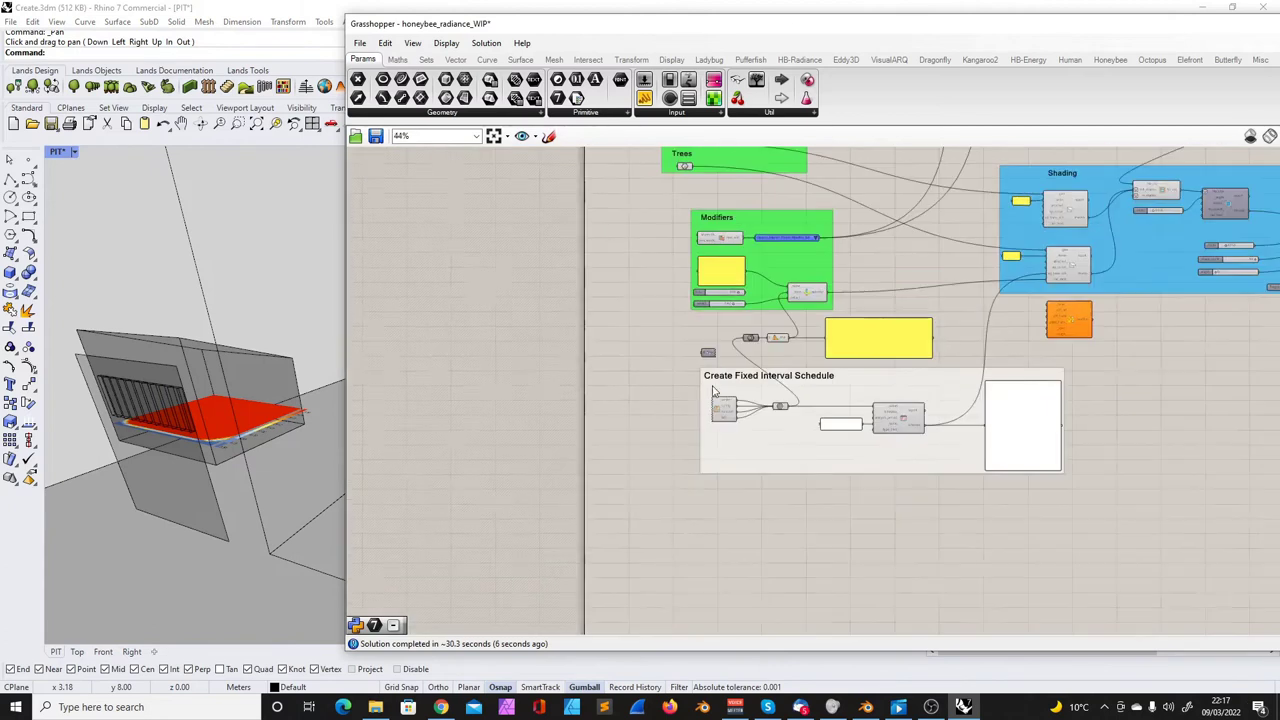
scroll(620, 349, up, 5)
scroll(620, 349, up, 1)
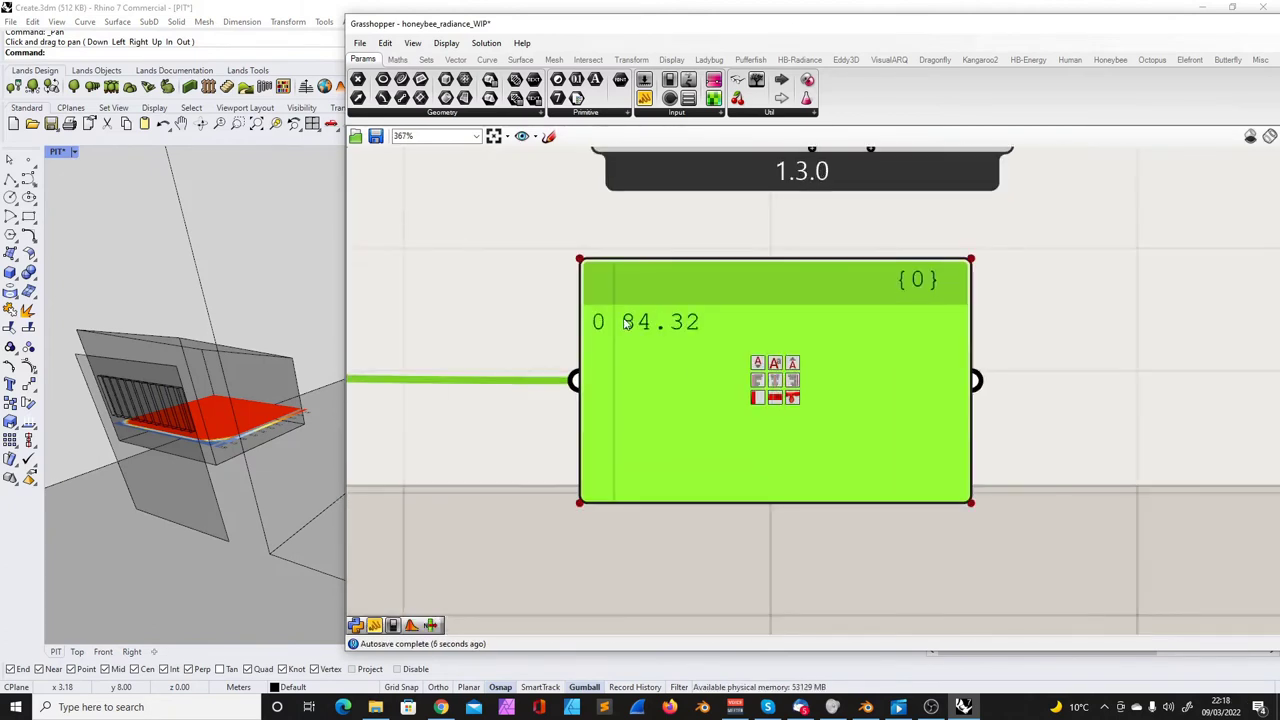
scroll(633, 387, down, 1)
scroll(633, 387, down, 2)
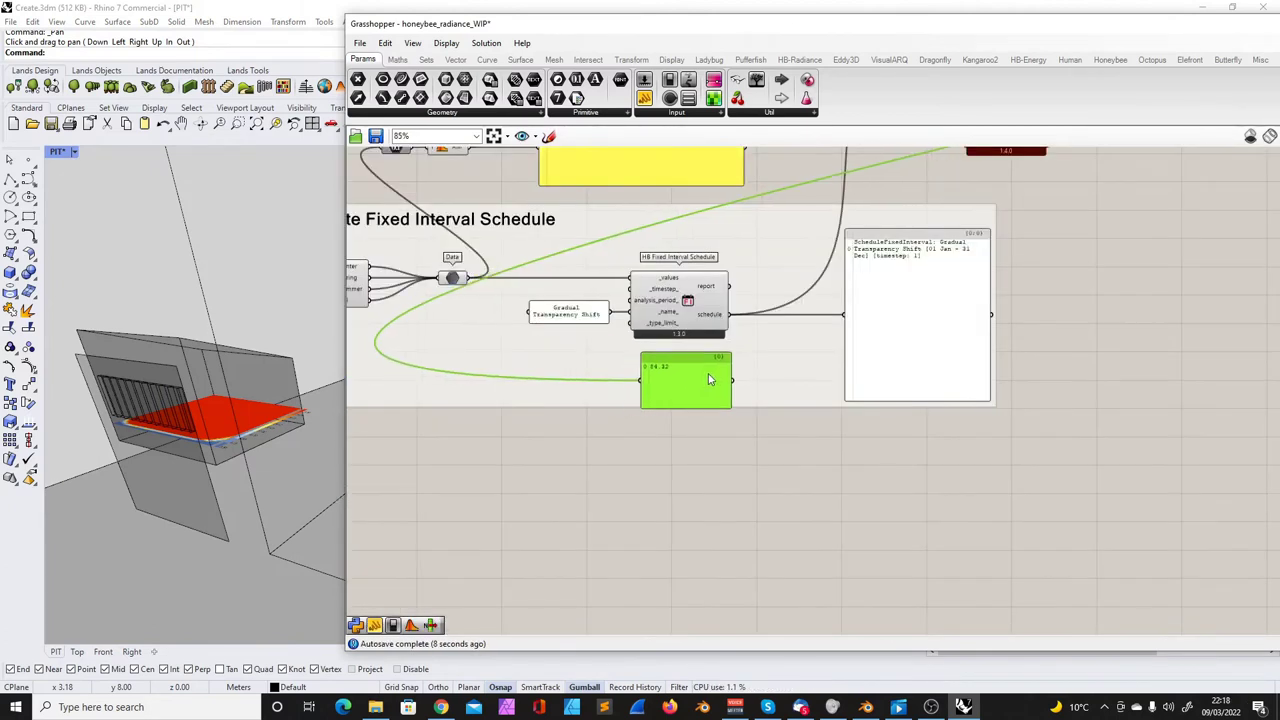
scroll(620, 505, down, 3)
scroll(608, 512, down, 1)
scroll(1070, 376, up, 5)
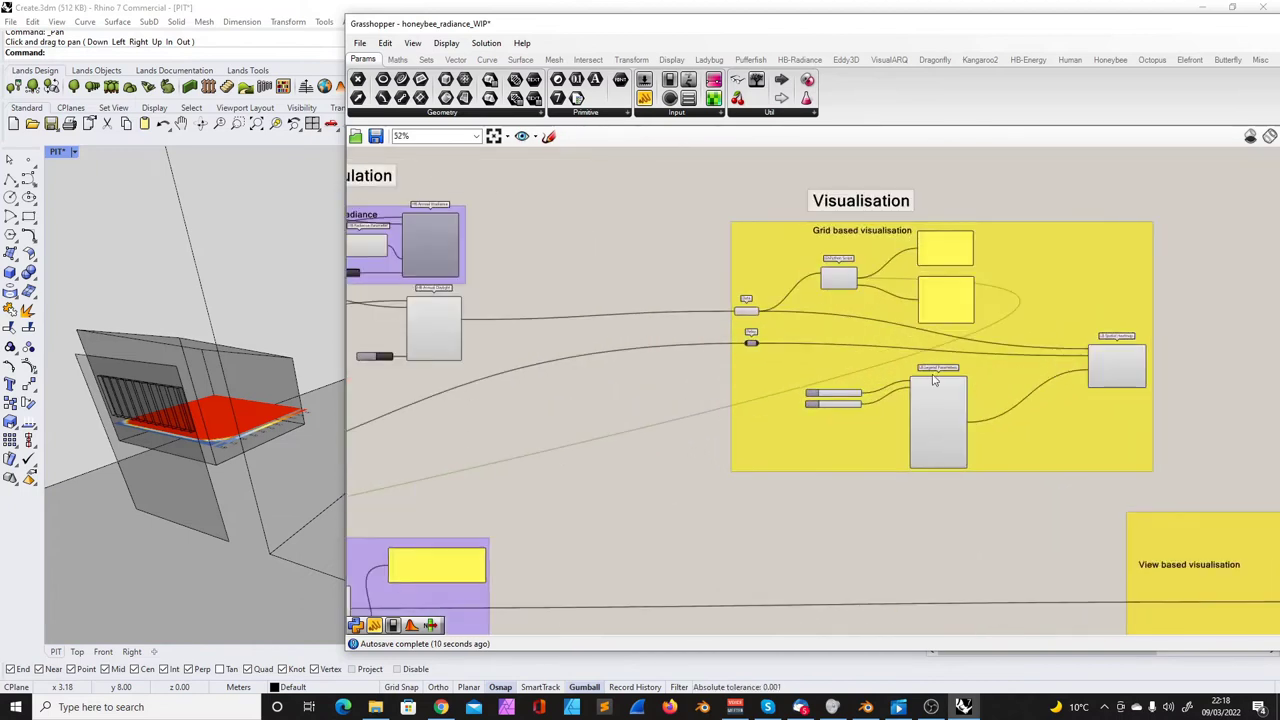
- Nudge the _refract_ slider and move the HB Glass Modifier farther from its input sliders in the Modifiers group
scroll(863, 386, up, 3)
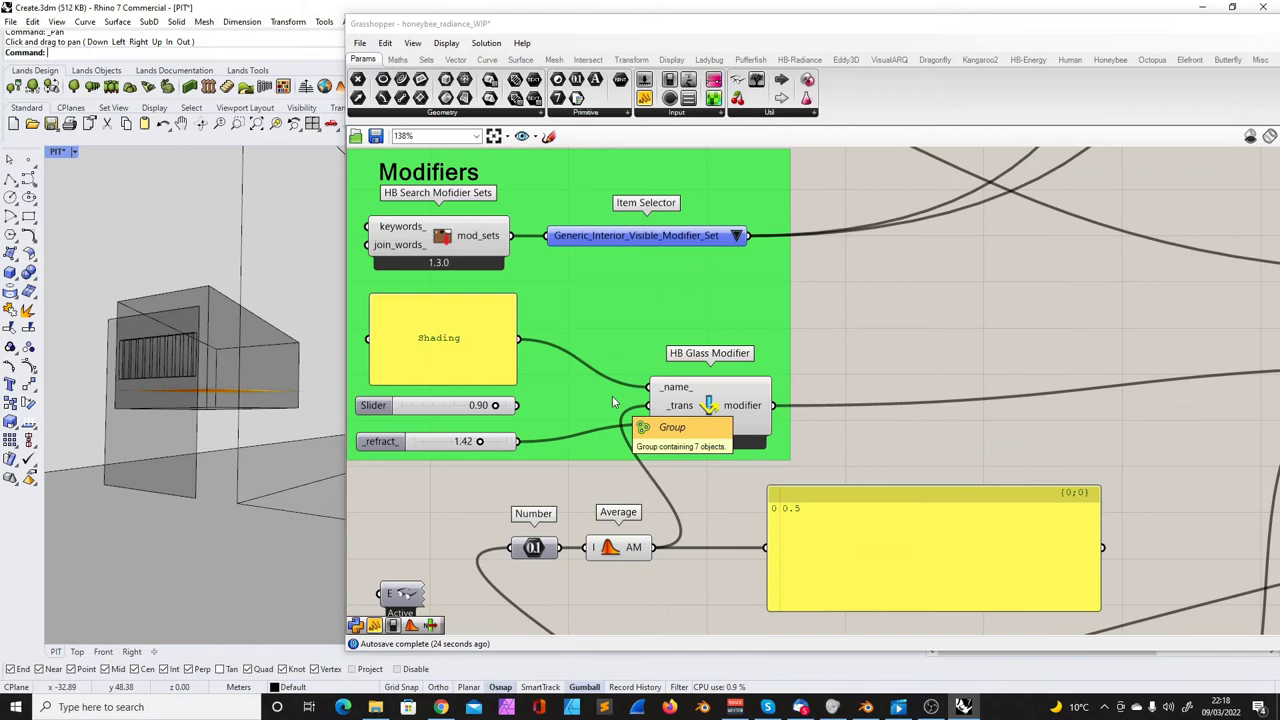
mouse_move(387, 446)
mouse_down()
mouse_move(419, 440)
mouse_move(392, 444)
mouse_up()
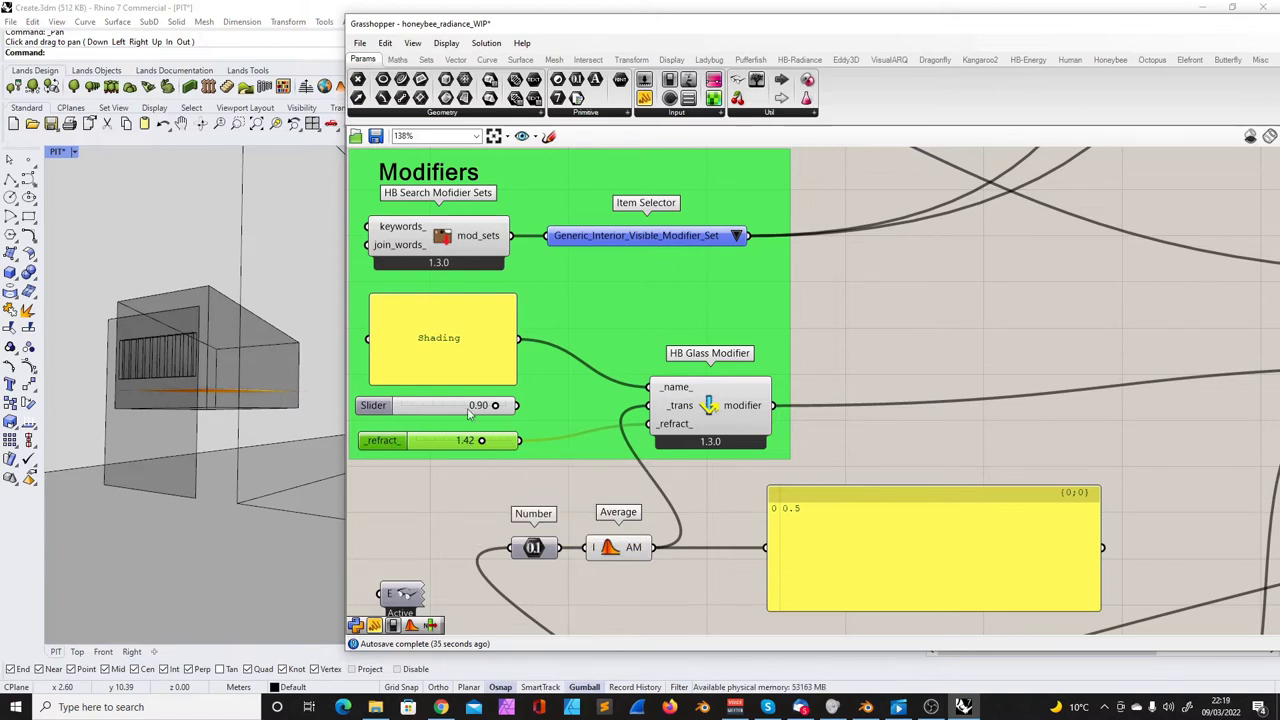
drag(741, 405, 929, 386)
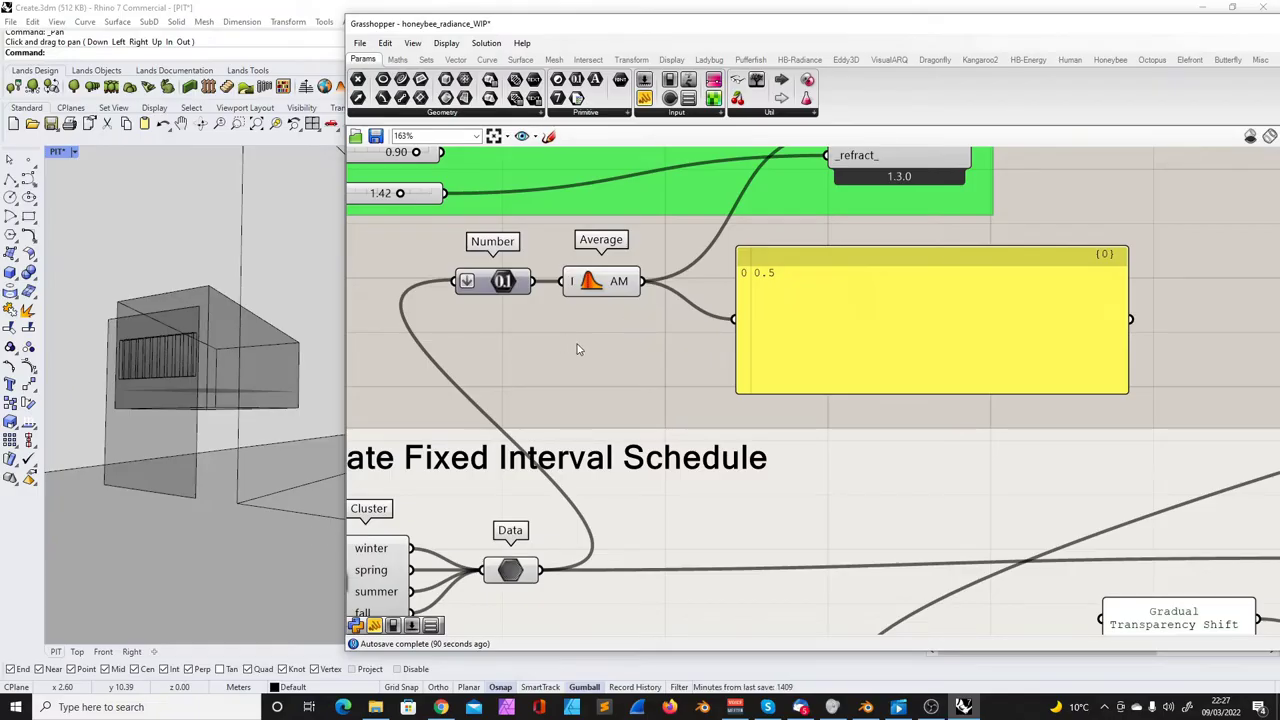
- Examine the average transmittance panel and the LB Analysis Period component in the Create Fixed Interval Schedule group
scroll(555, 344, down, 2)
click(672, 303)
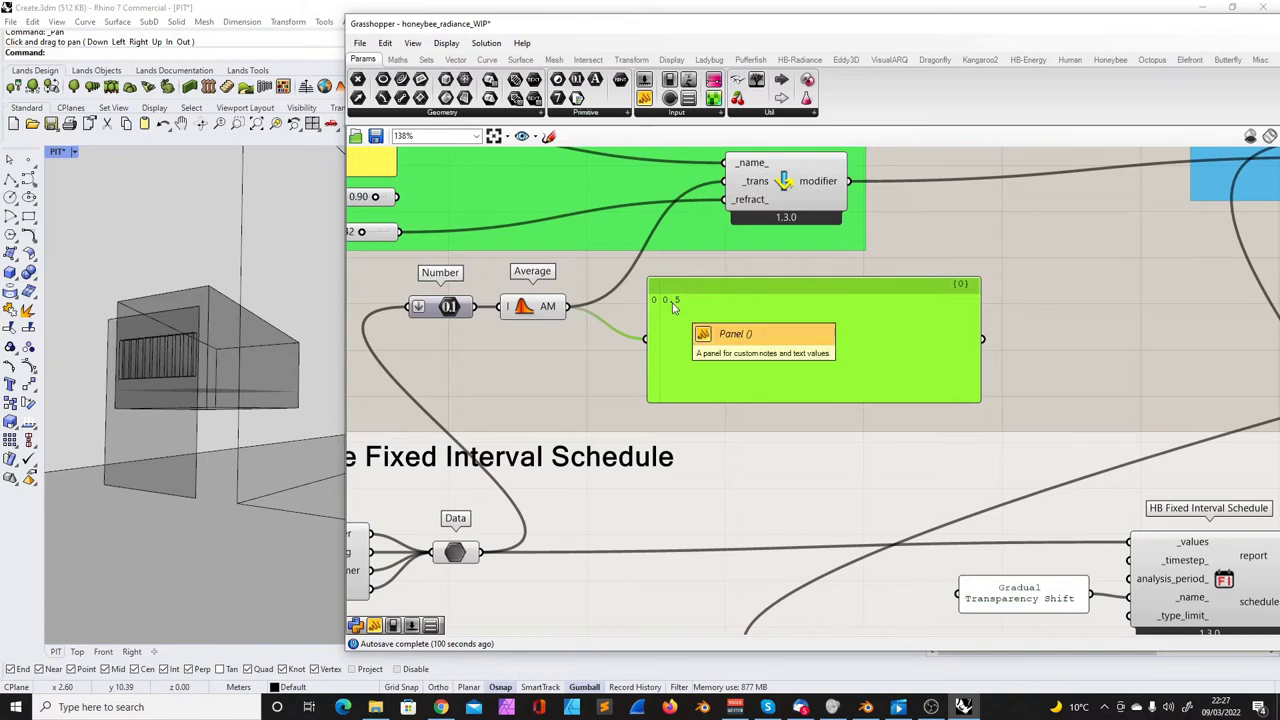
scroll(694, 323, down, 2)
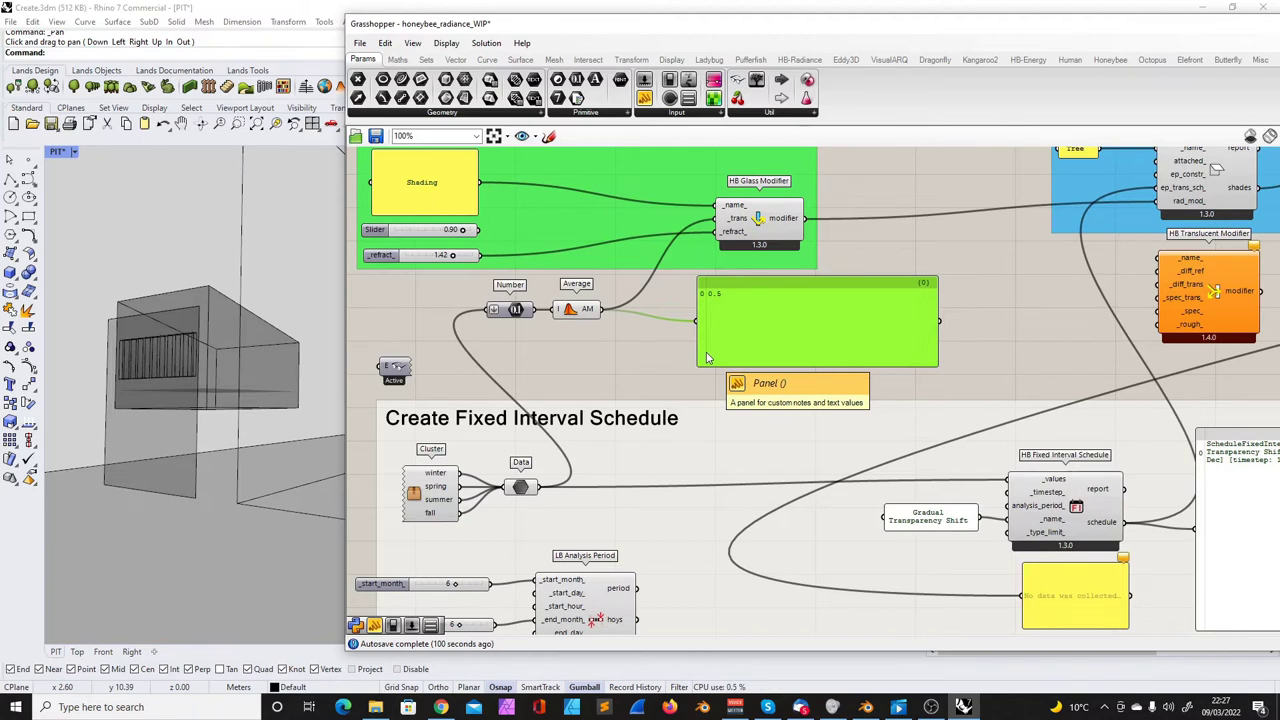
scroll(707, 357, down, 3)
scroll(676, 523, up, 4)
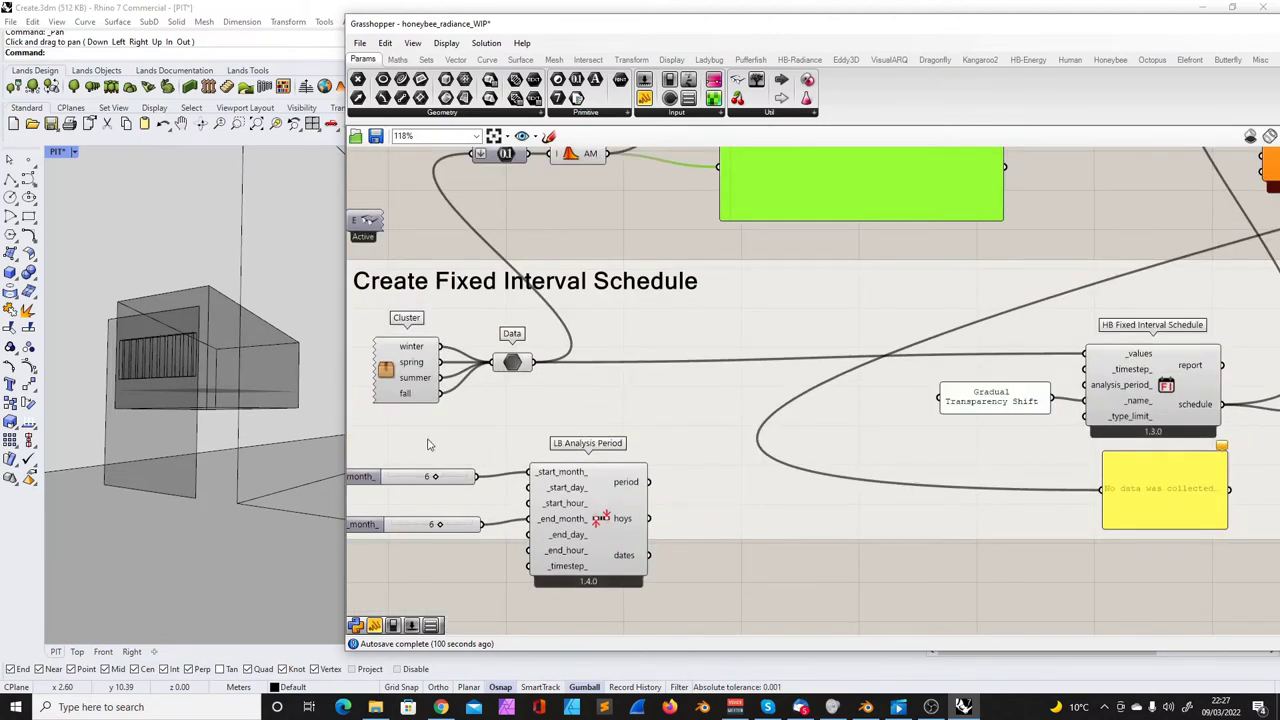
- Narrow the Grasshopper window and select the LB Analysis Period with its month sliders, followed by the HB Fixed Interval Schedule
scroll(500, 452, down, 3)
drag(346, 500, 420, 530)
drag(446, 432, 710, 580)
scroll(615, 497, up, 3)
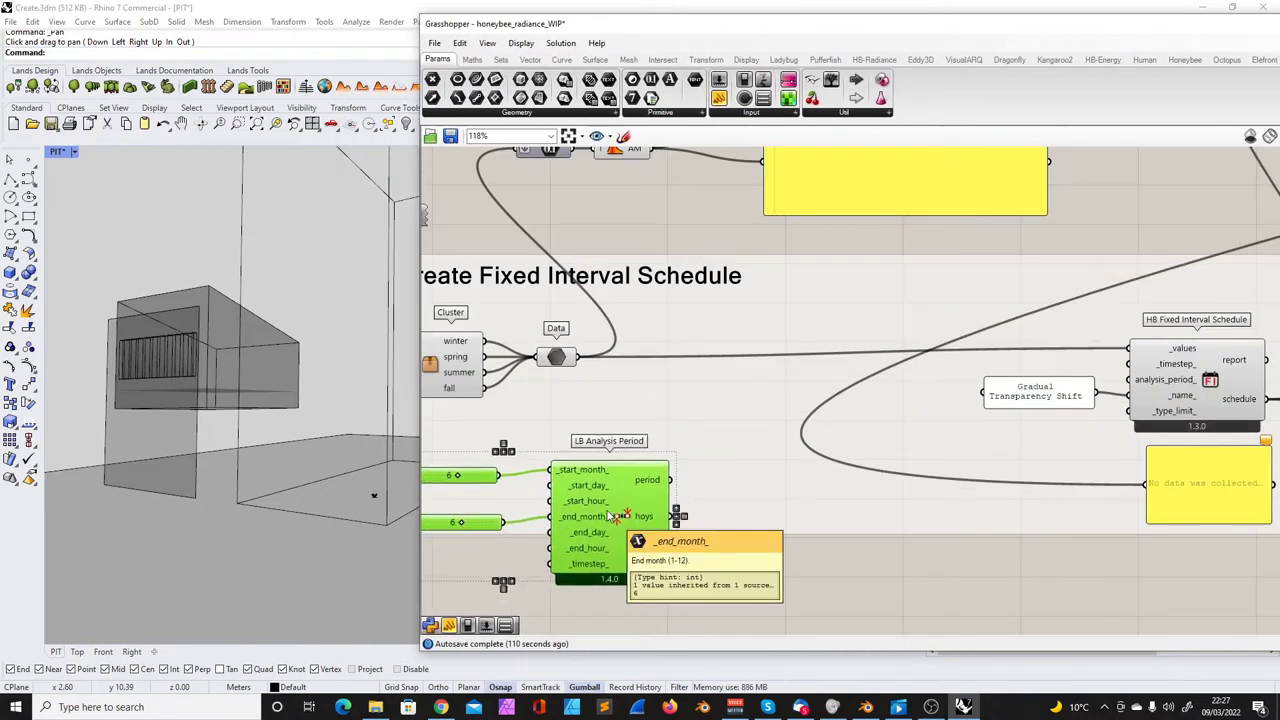
click(1163, 384)
- Examine the overall definition and the HB Annual Irradiance and HB Annual Daylight simulation components
scroll(750, 482, down, 4)
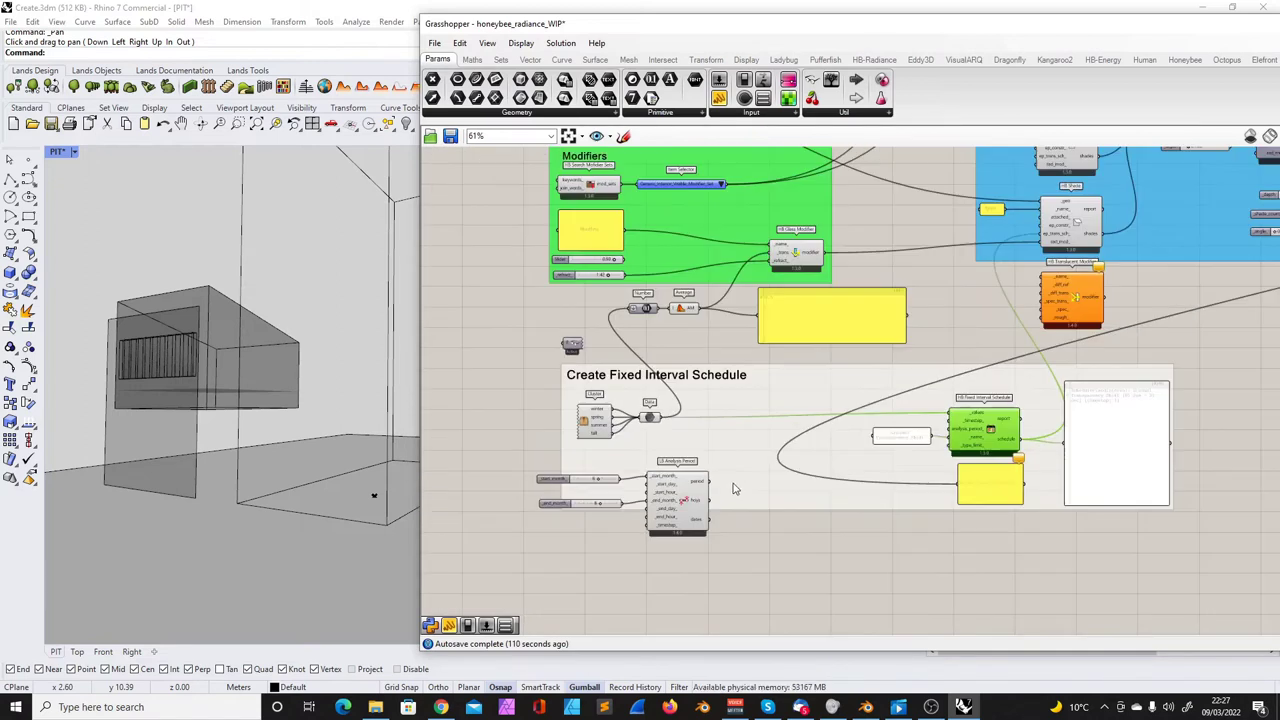
scroll(730, 487, down, 3)
scroll(965, 334, up, 7)
scroll(745, 390, down, 13)
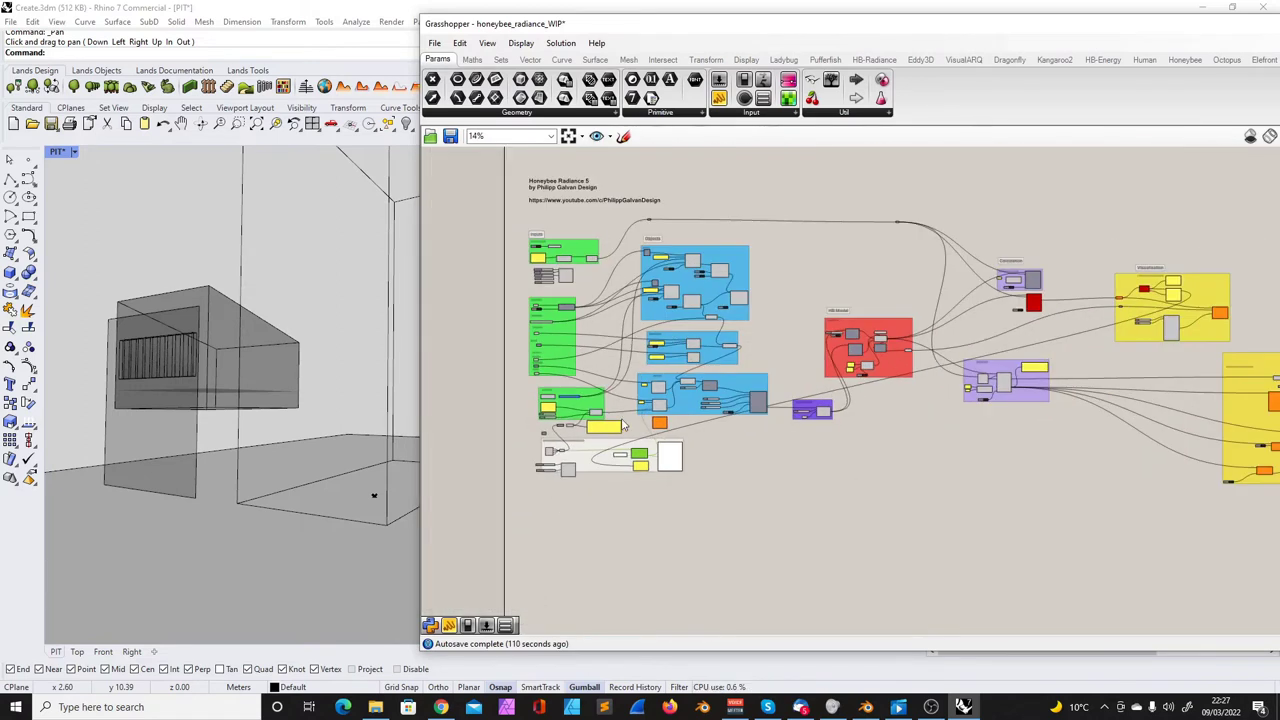
scroll(925, 349, up, 10)
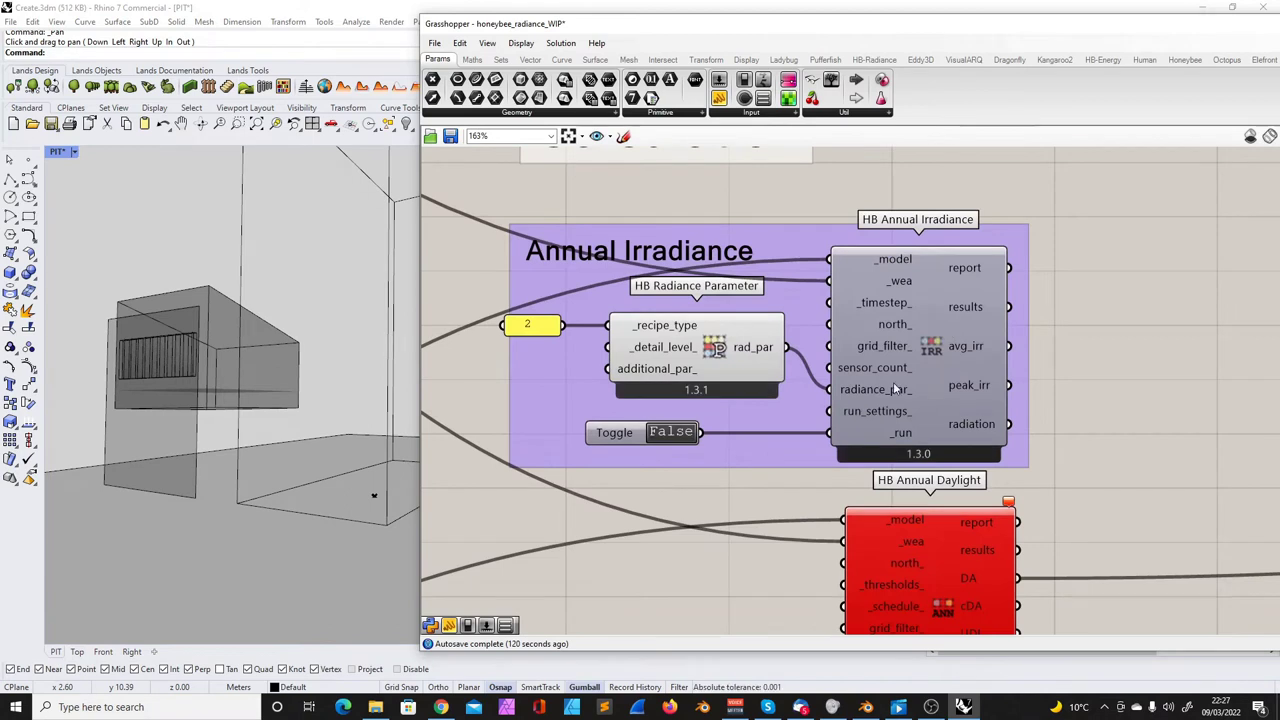
scroll(900, 378, down, 10)
- Examine HB Wea From EPW and the LB Analysis Period with its five sliders below the weather inputs
scroll(597, 357, up, 3)
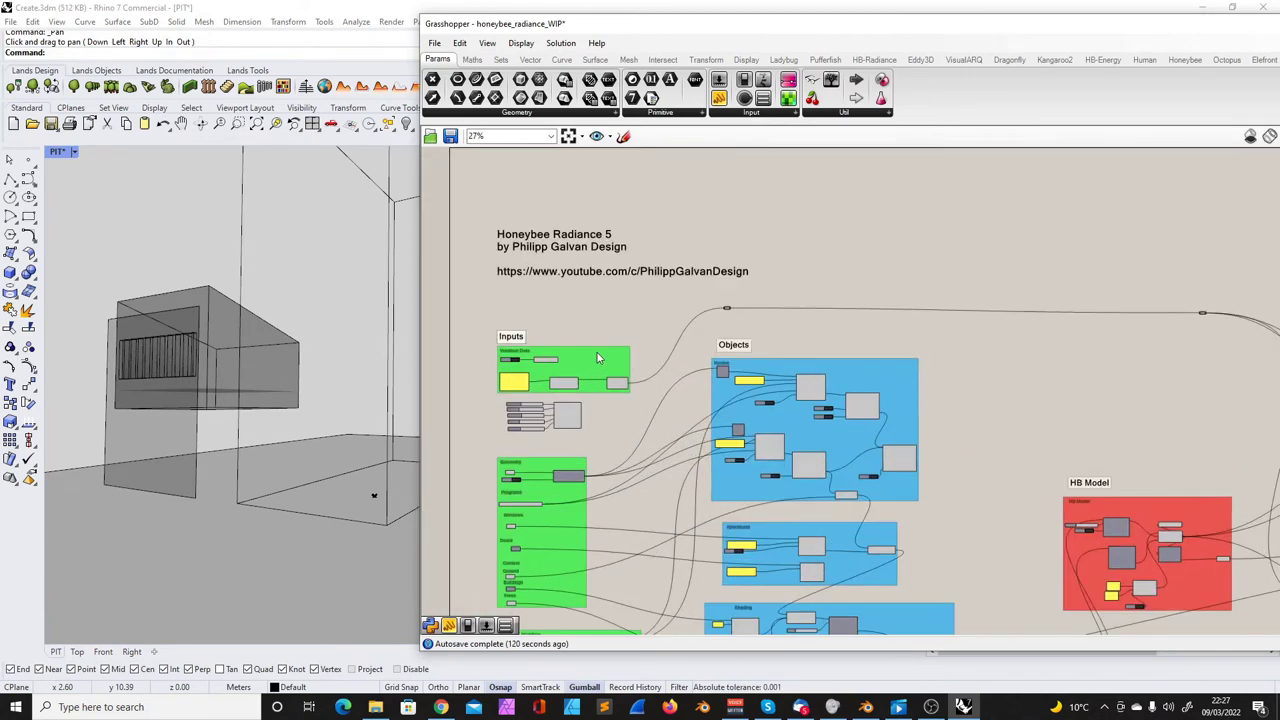
scroll(597, 357, up, 5)
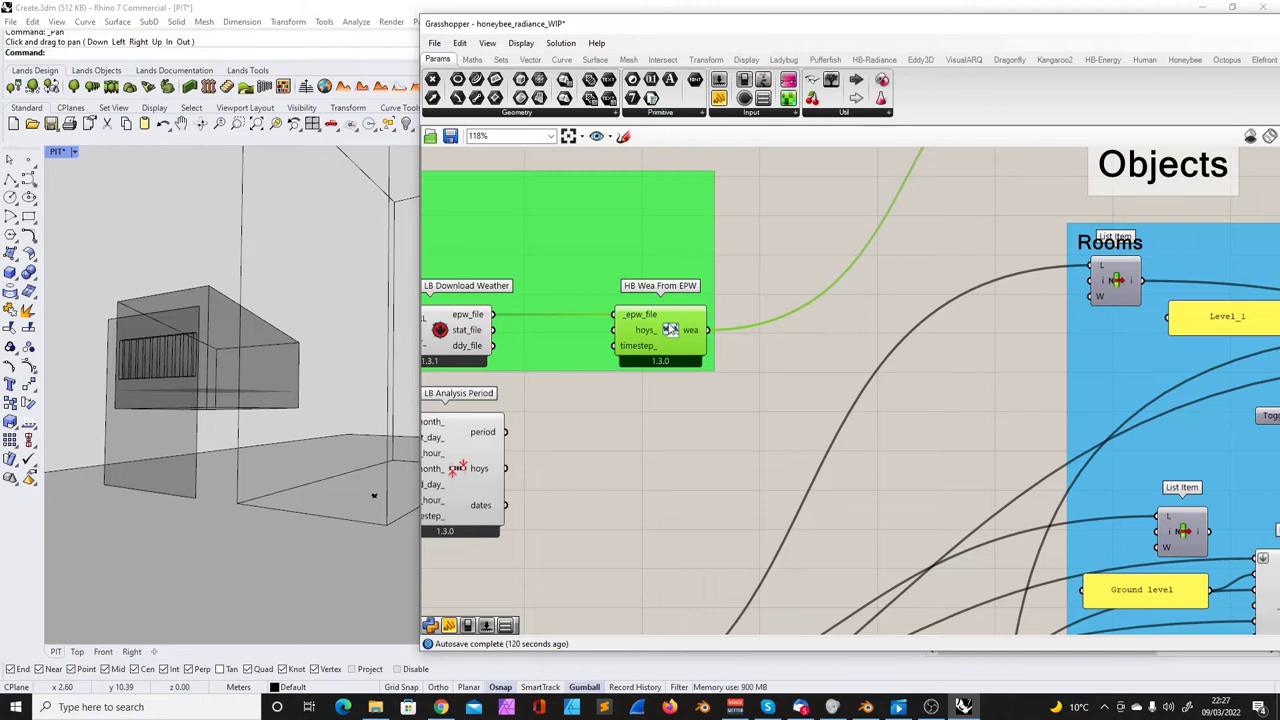
scroll(684, 327, down, 2)
scroll(684, 327, down, 3)
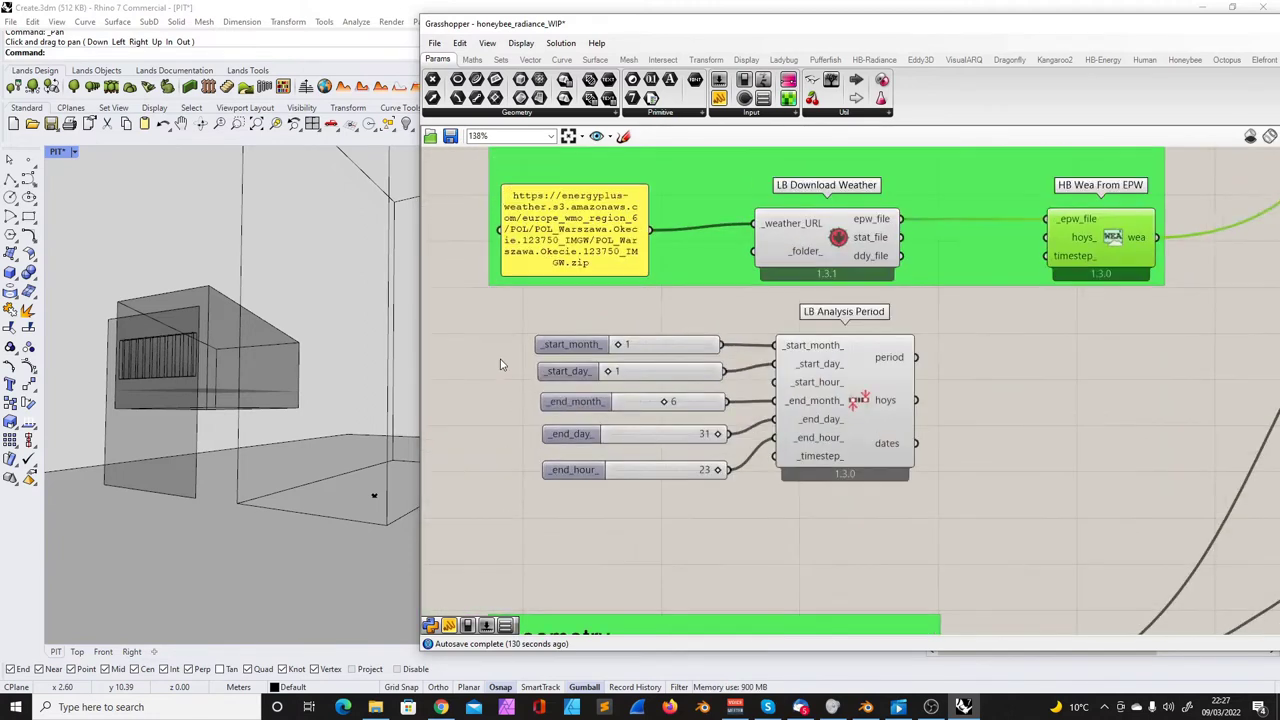
drag(486, 314, 1012, 542)
scroll(900, 456, down, 3)
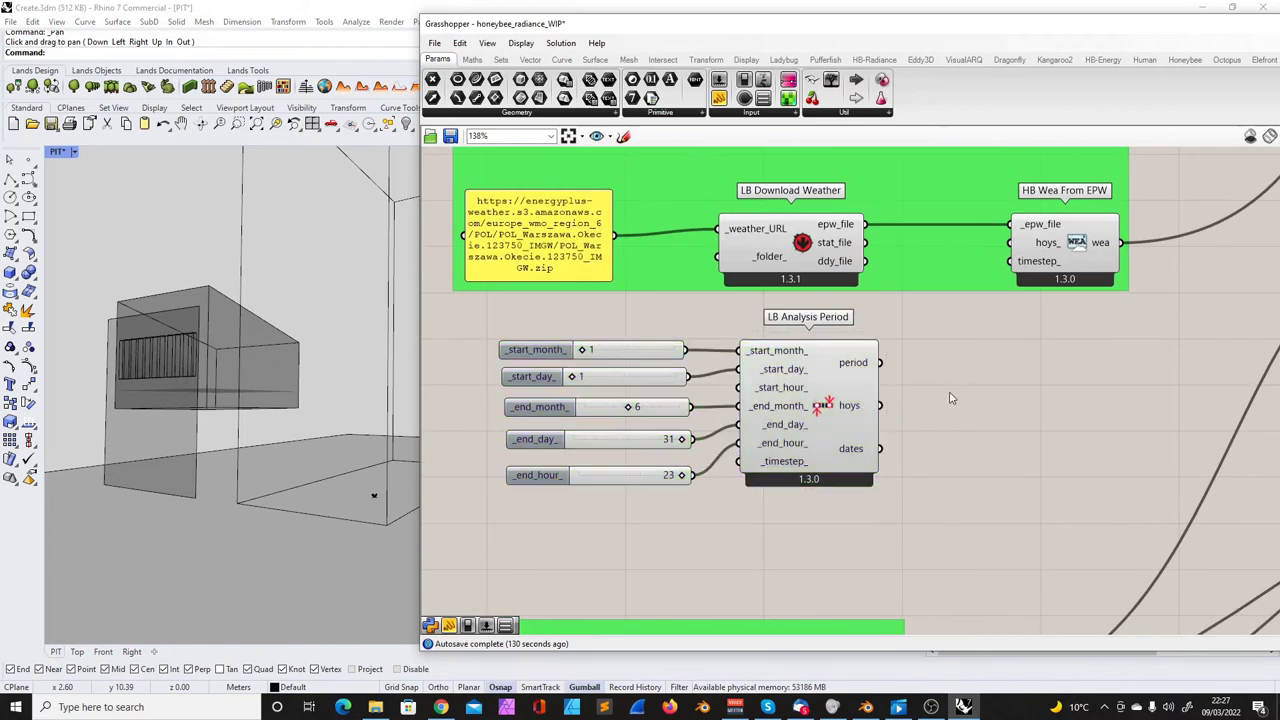
- Line up the _start_month_ and _end_month_ sliders with their inputs on the schedule group's LB Analysis Period
scroll(625, 320, down, 5)
scroll(625, 322, down, 4)
scroll(623, 444, up, 11)
drag(568, 536, 565, 529)
drag(569, 492, 556, 528)
- Set the _start_month_ slider of the schedule group's LB Analysis Period to 5
click(549, 484)
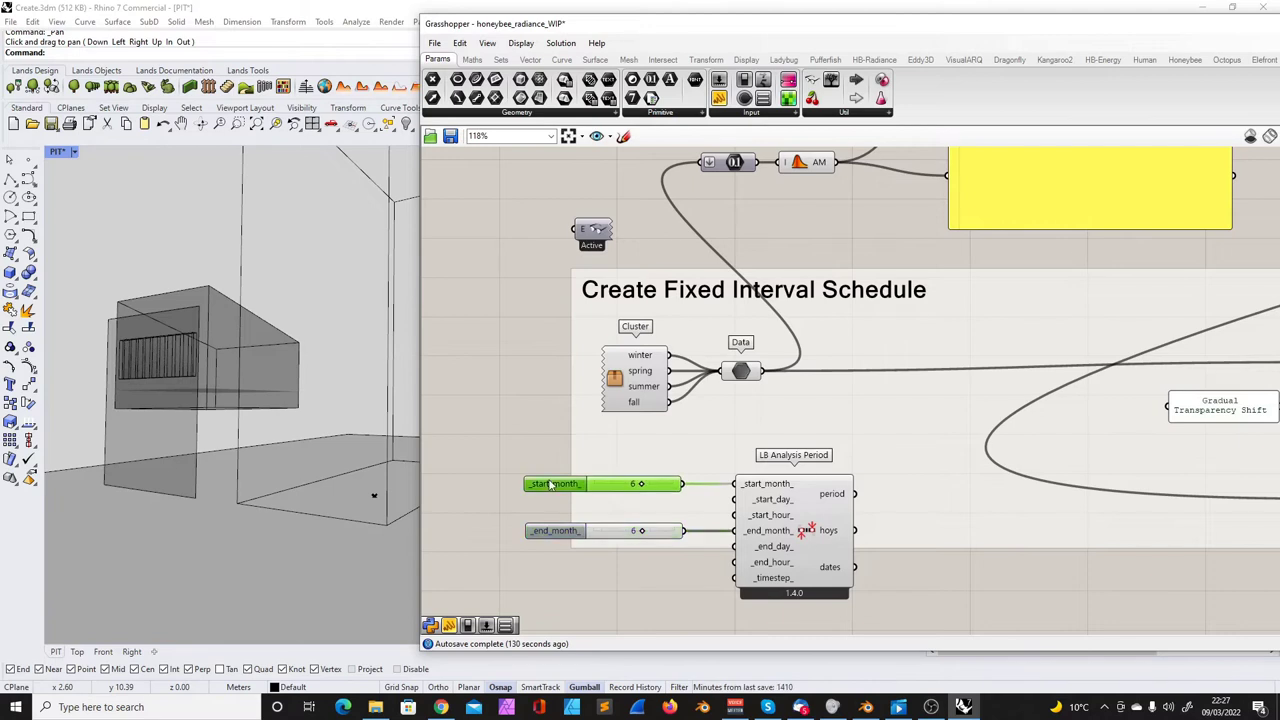
double_click(648, 486)
click(651, 483)
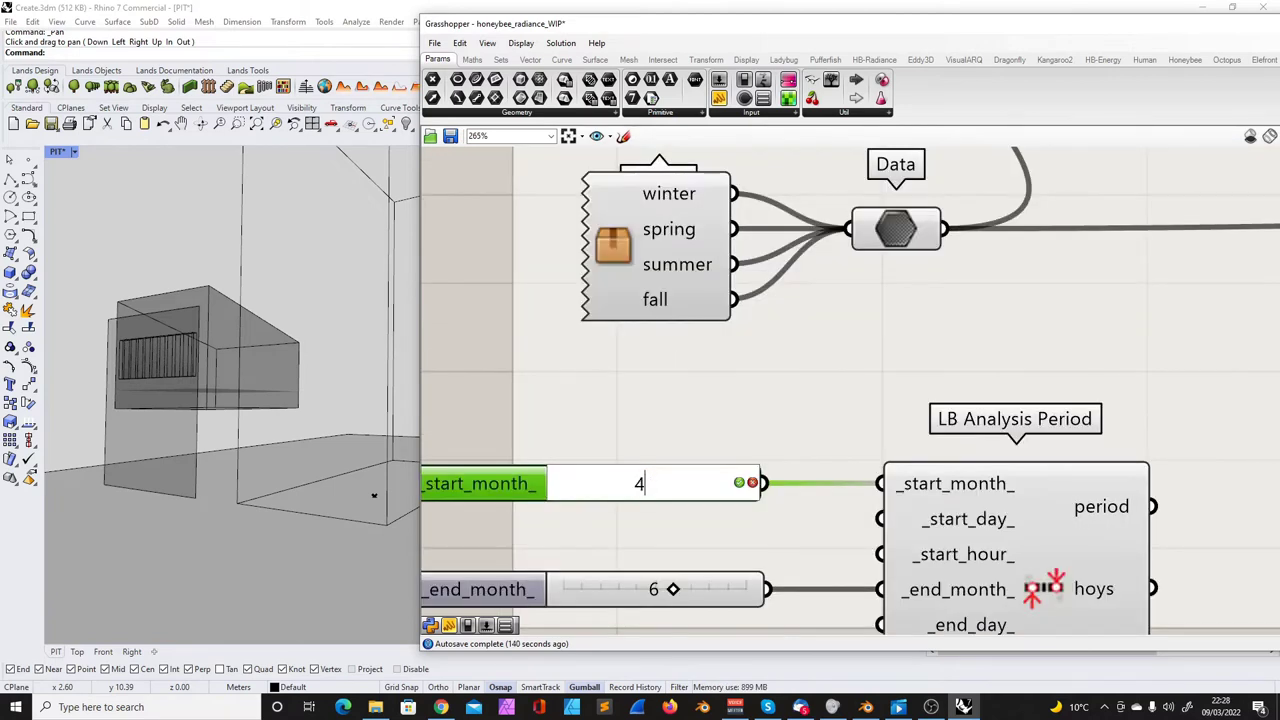
click(494, 412)
drag(636, 483, 654, 483)
scroll(662, 484, down, 2)
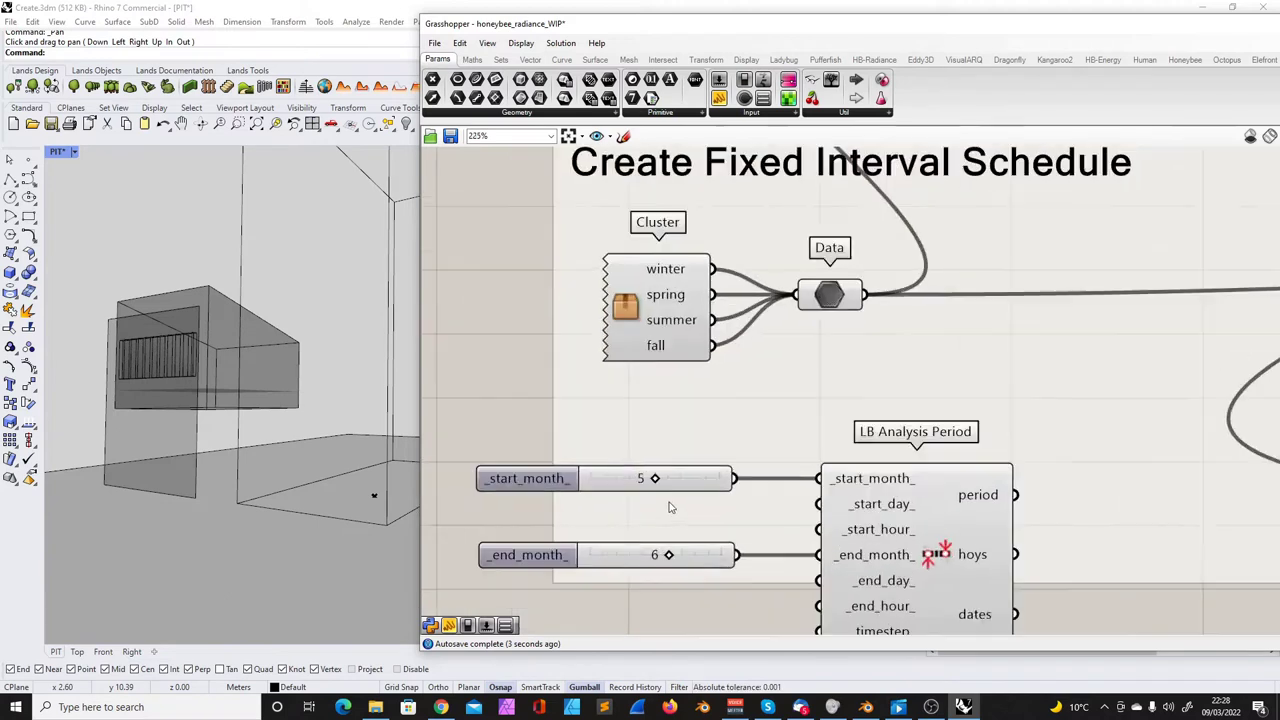
- Check the _end_month_ slider and inspect the hoys output of the schedule group's LB Analysis Period
scroll(672, 506, up, 2)
scroll(700, 473, down, 1)
click(680, 502)
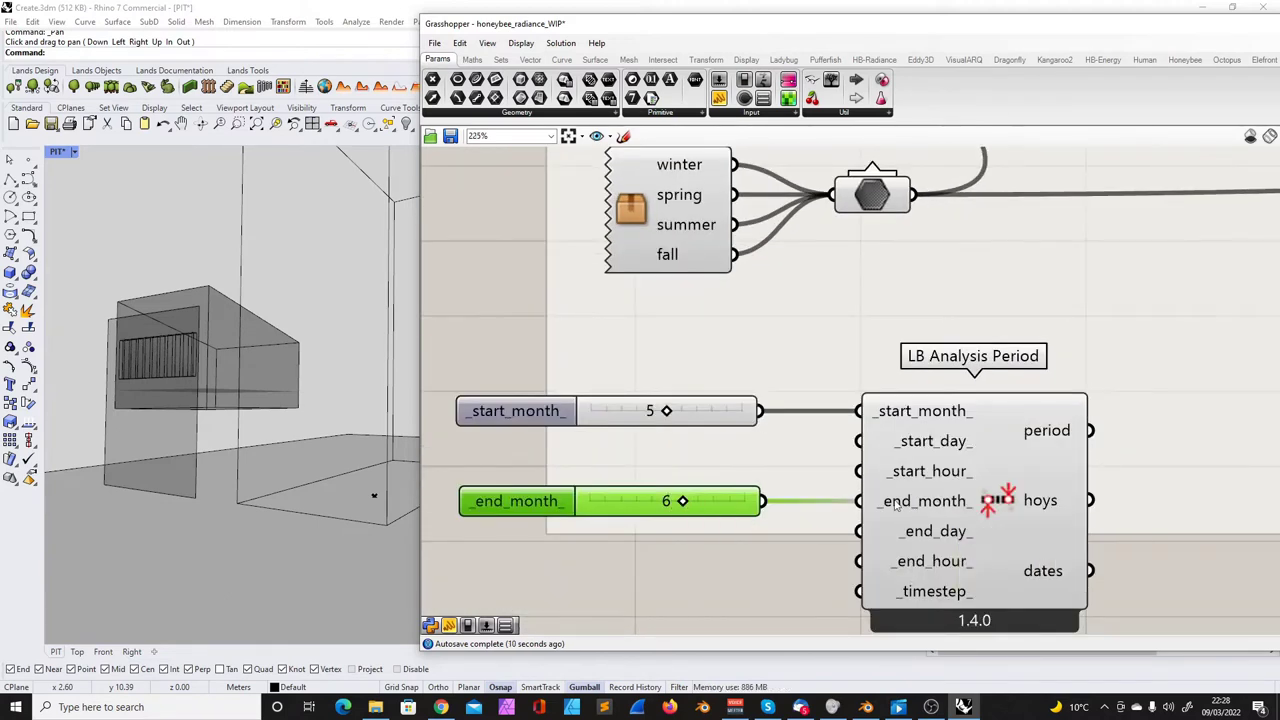
scroll(1010, 521, down, 1)
right_drag(973, 450, 854, 401)
mouse_move(853, 394)
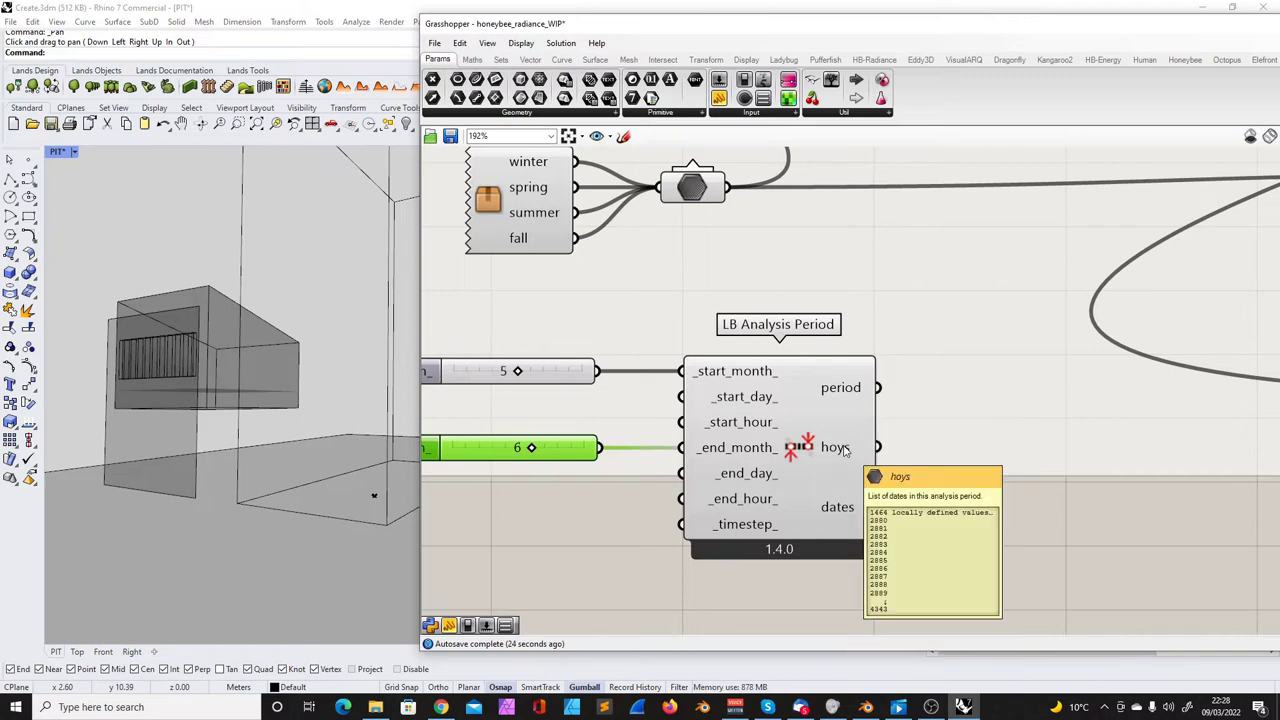
right_drag(845, 452, 762, 525)
scroll(656, 241, down, 2)
scroll(630, 246, up, 2)
mouse_move(640, 256)
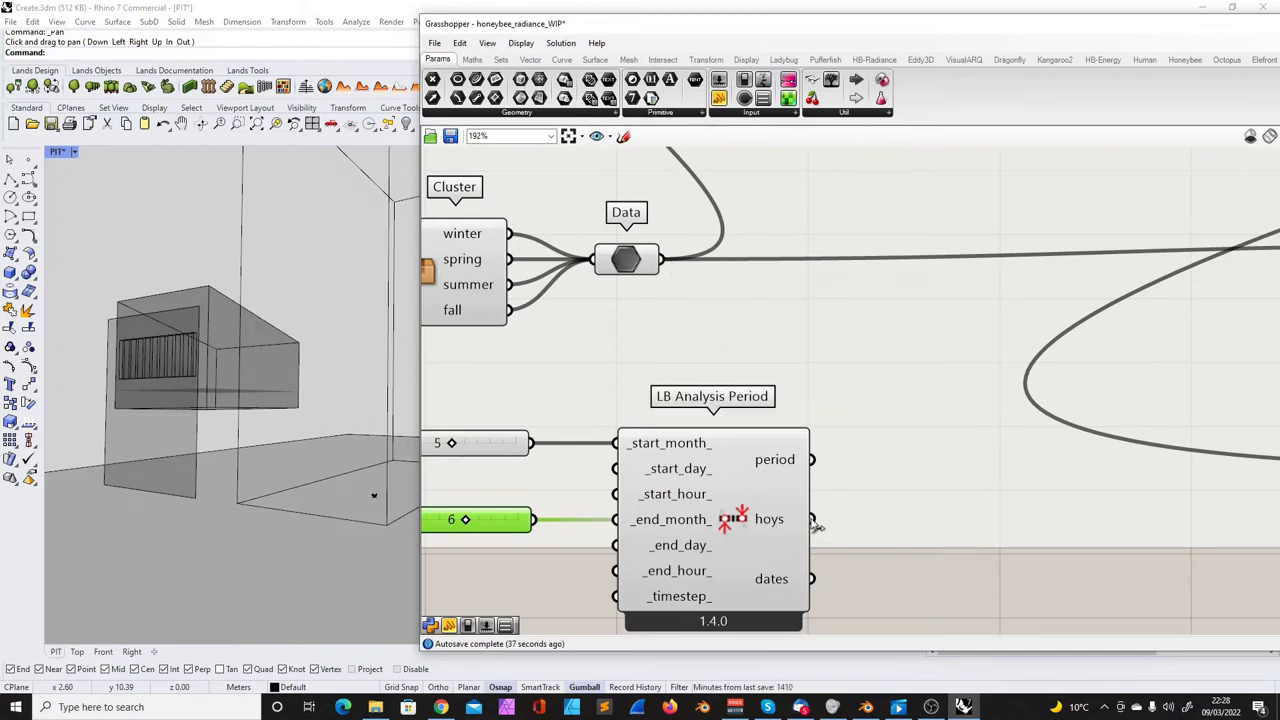
mouse_move(787, 523)
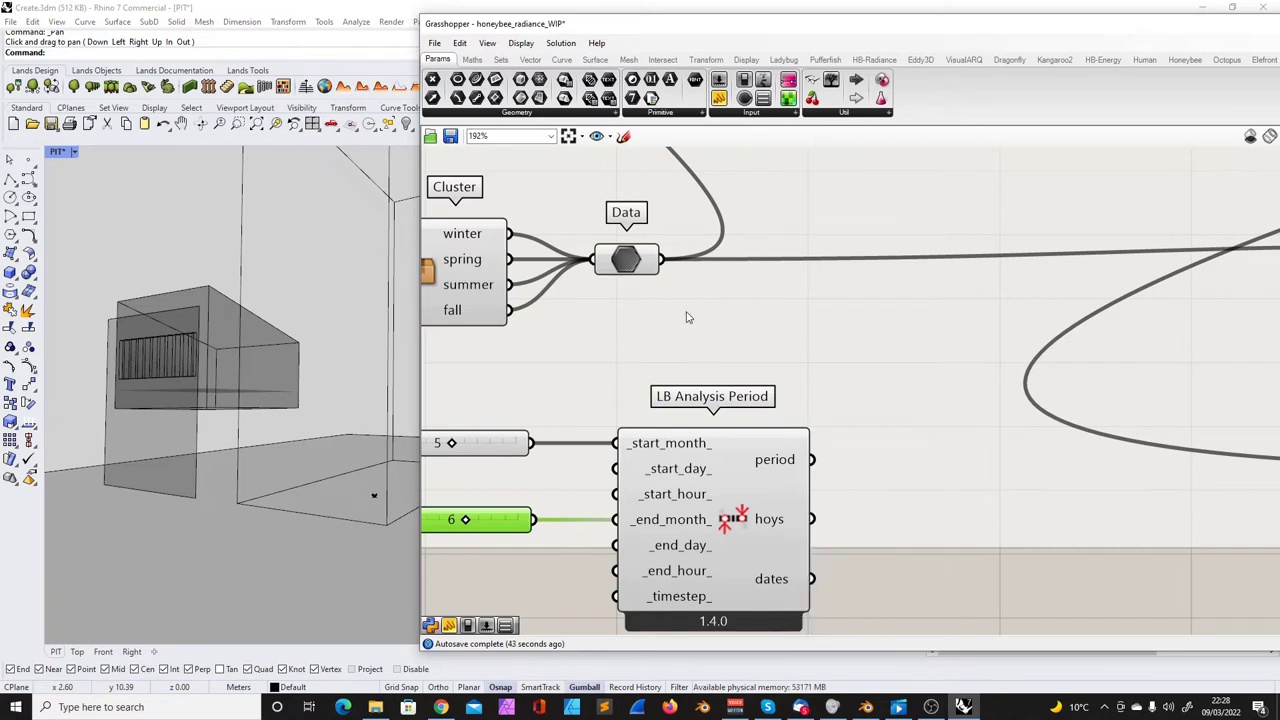
- Place a panel beside the schedule group's Data parameter and connect the Data output to it
drag(632, 260, 687, 246)
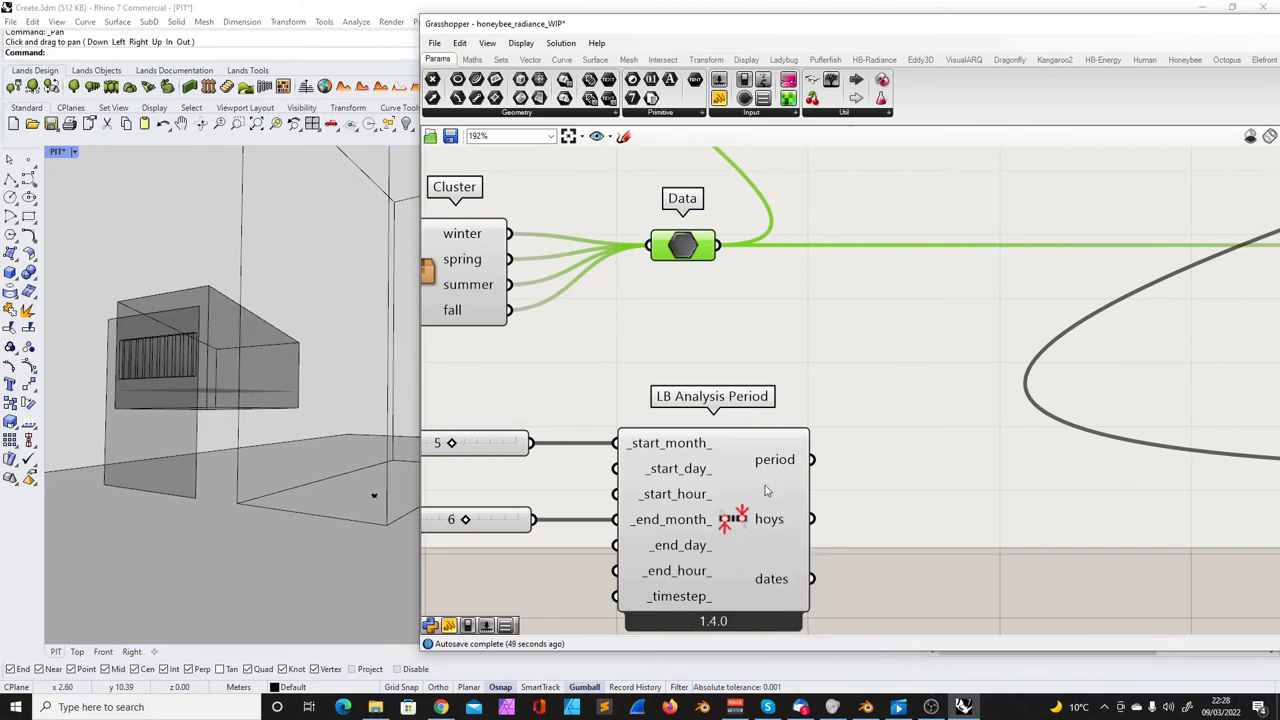
mouse_move(776, 532)
drag(720, 97, 878, 390)
drag(727, 255, 779, 388)
drag(899, 338, 937, 188)
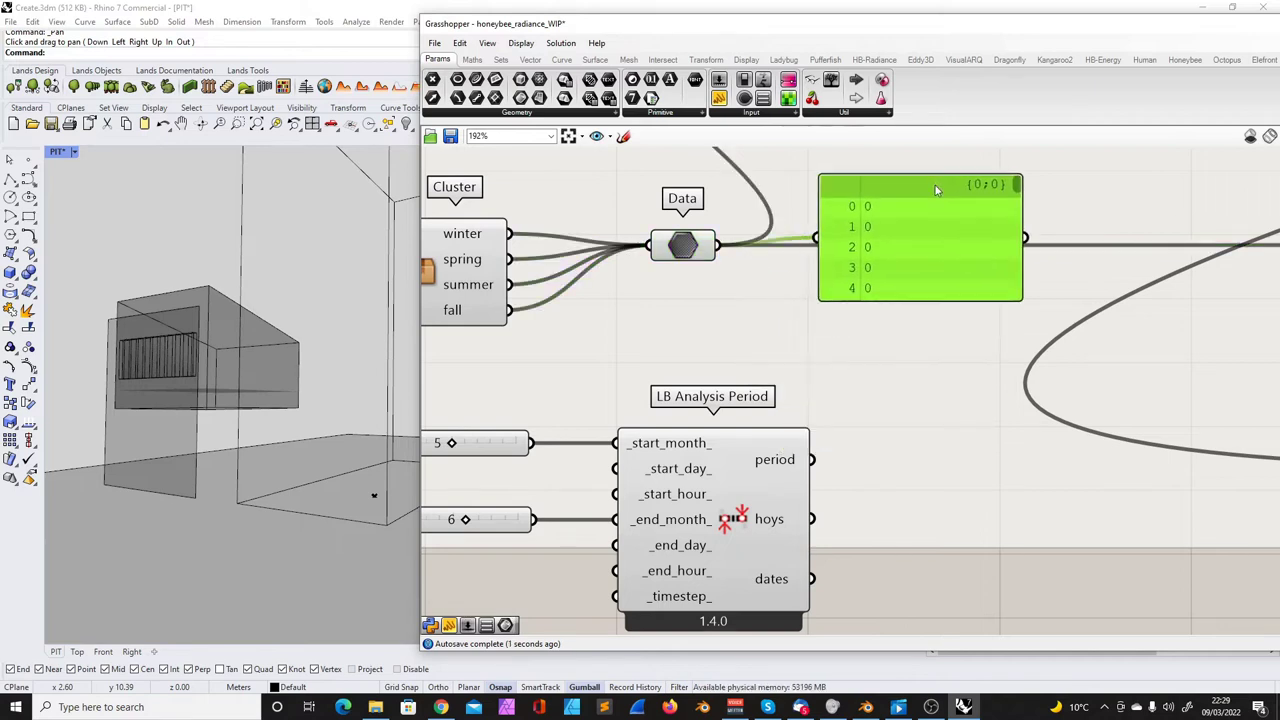
- Enlarge the panel, examine the hourly schedule values from about index 2441 to 4099, and delete the panel
drag(929, 299, 929, 627)
drag(1019, 309, 1242, 341)
drag(1156, 344, 1106, 346)
drag(1190, 187, 1148, 323)
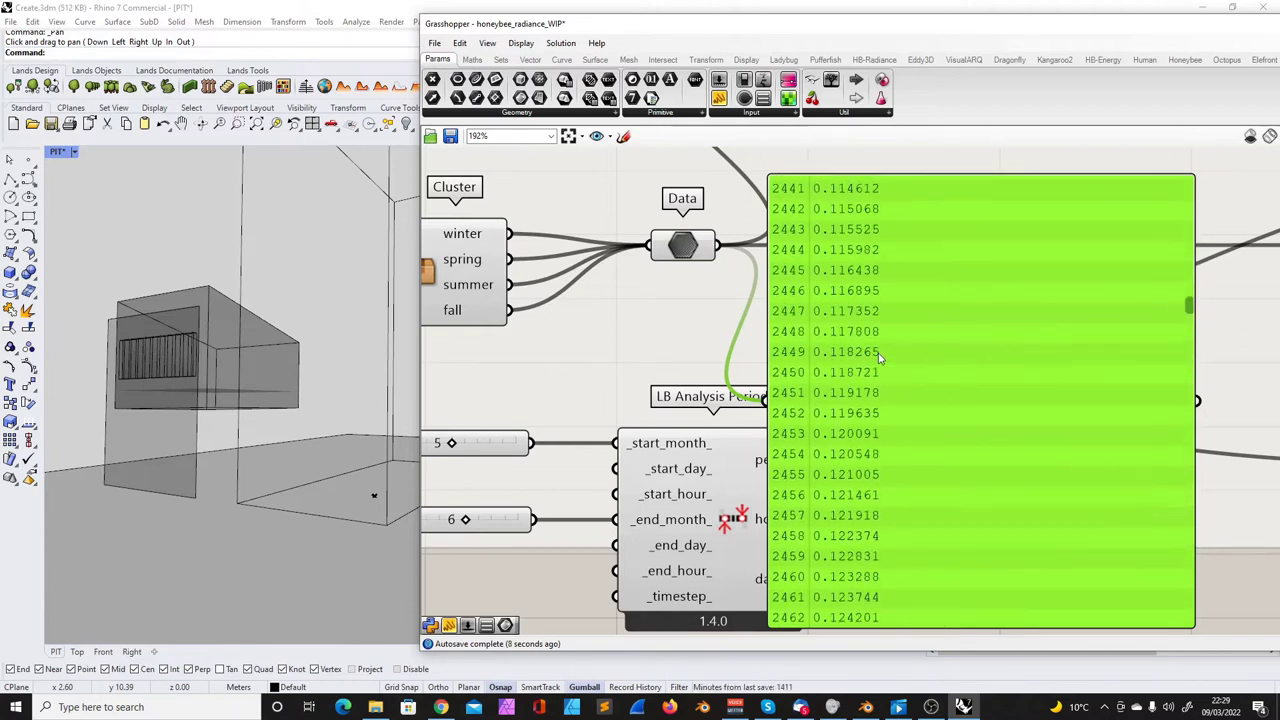
drag(1187, 310, 1188, 393)
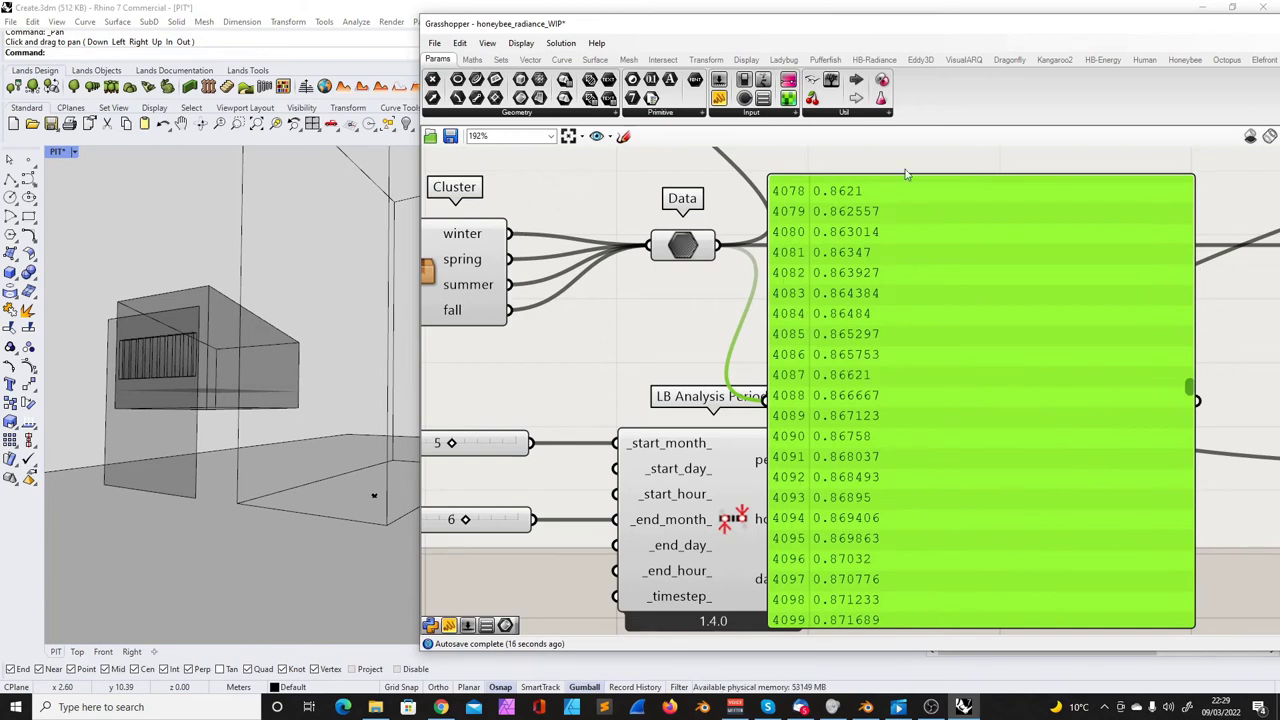
drag(920, 178, 982, 160)
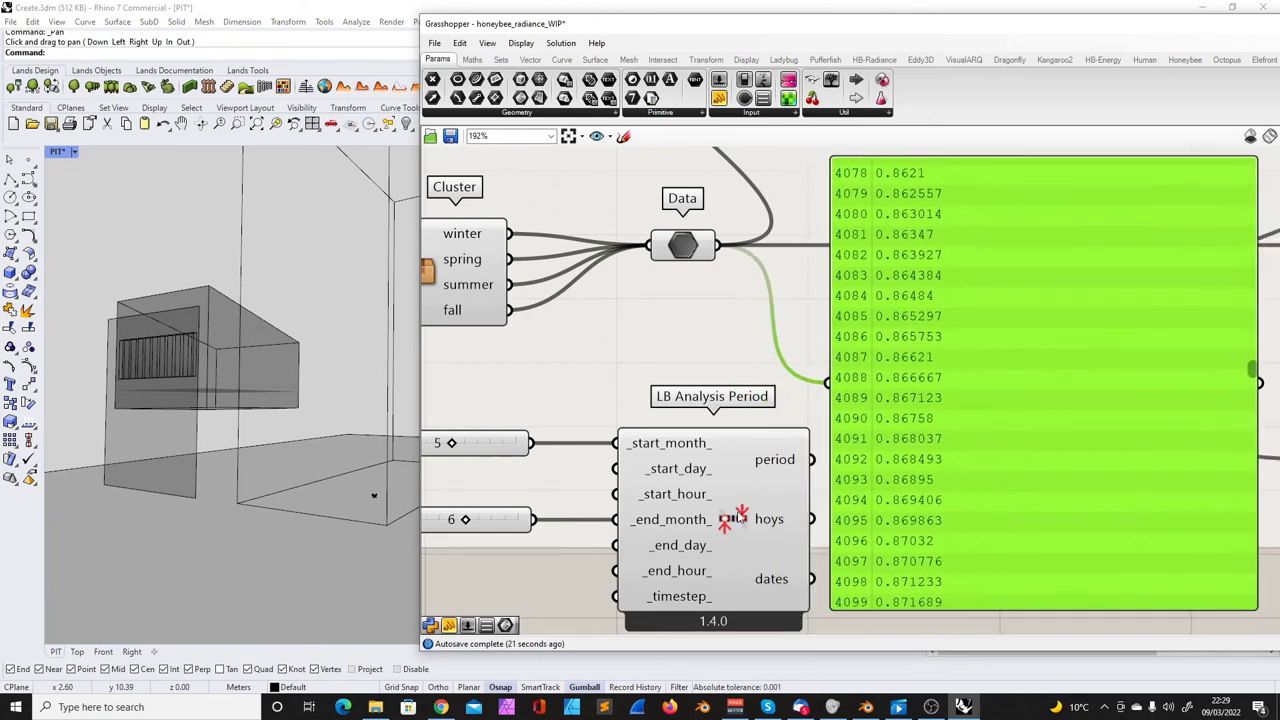
mouse_move(768, 527)
key(Delete)
- Add a Sub List component above LB Analysis Period and connect the Data parameter to its L input
scroll(778, 347, down, 3)
double_click(843, 338)
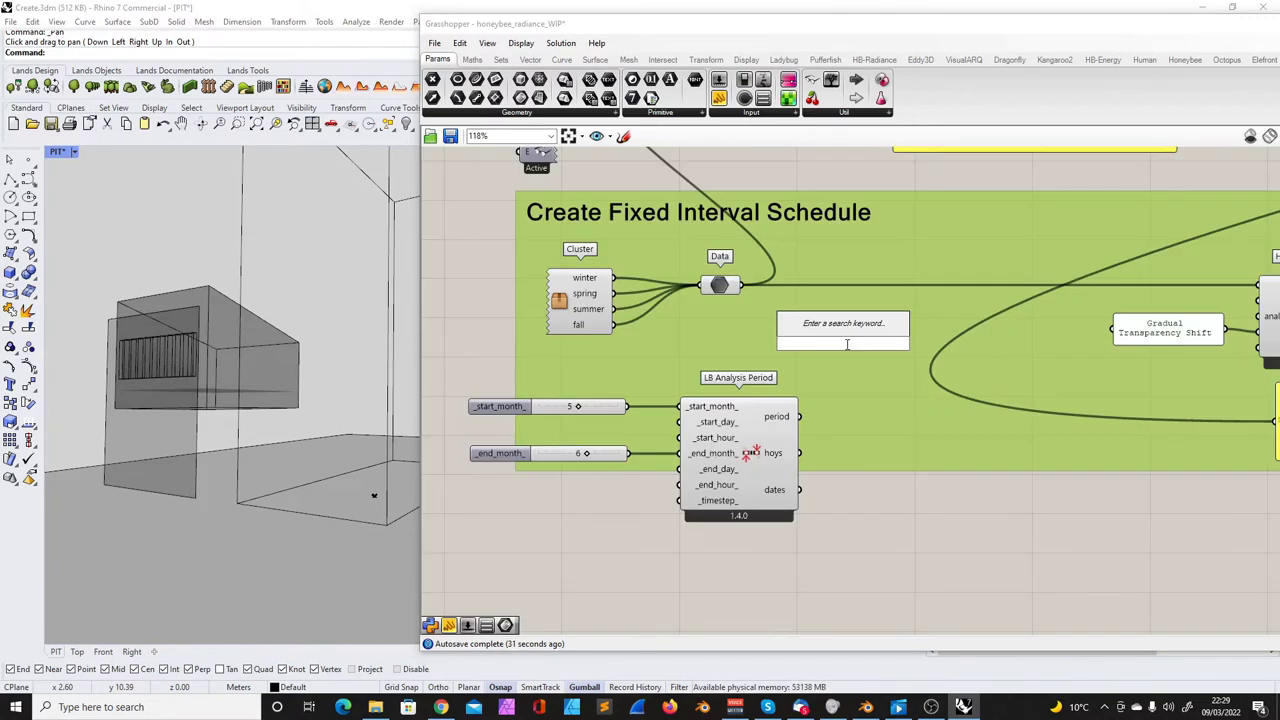
text(list)
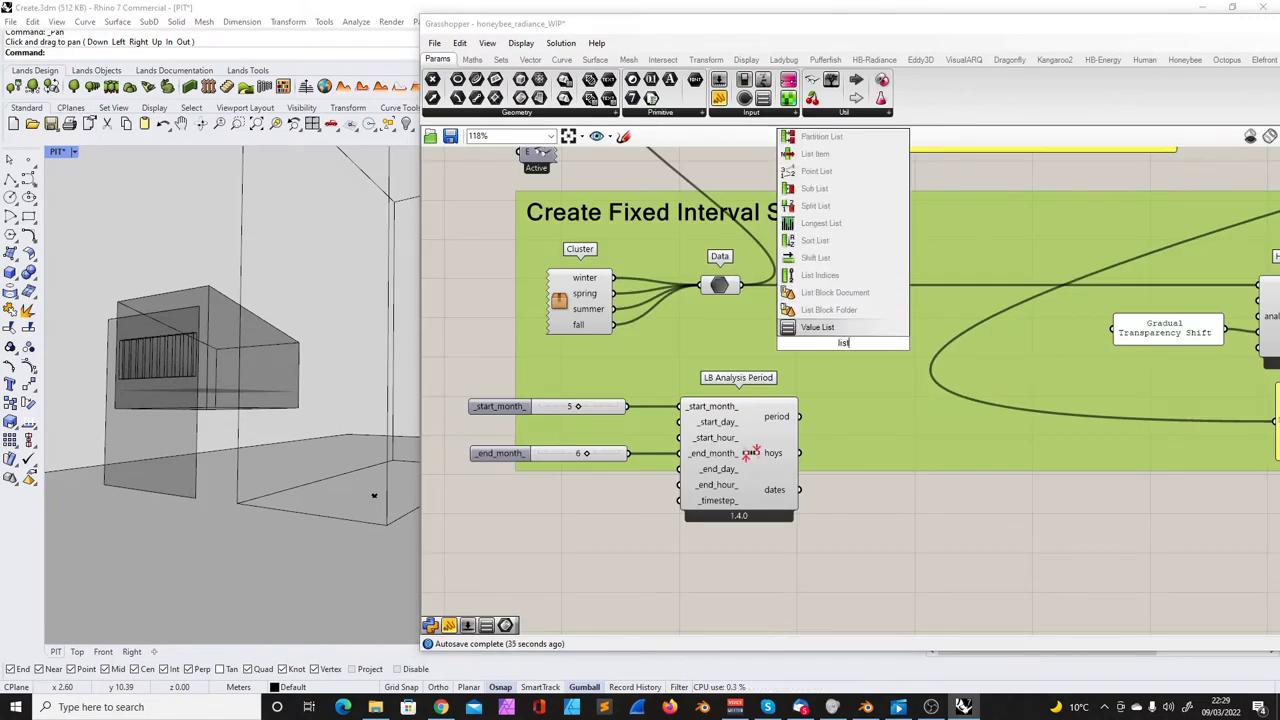
click(824, 188)
click(822, 350)
scroll(830, 340, up, 3)
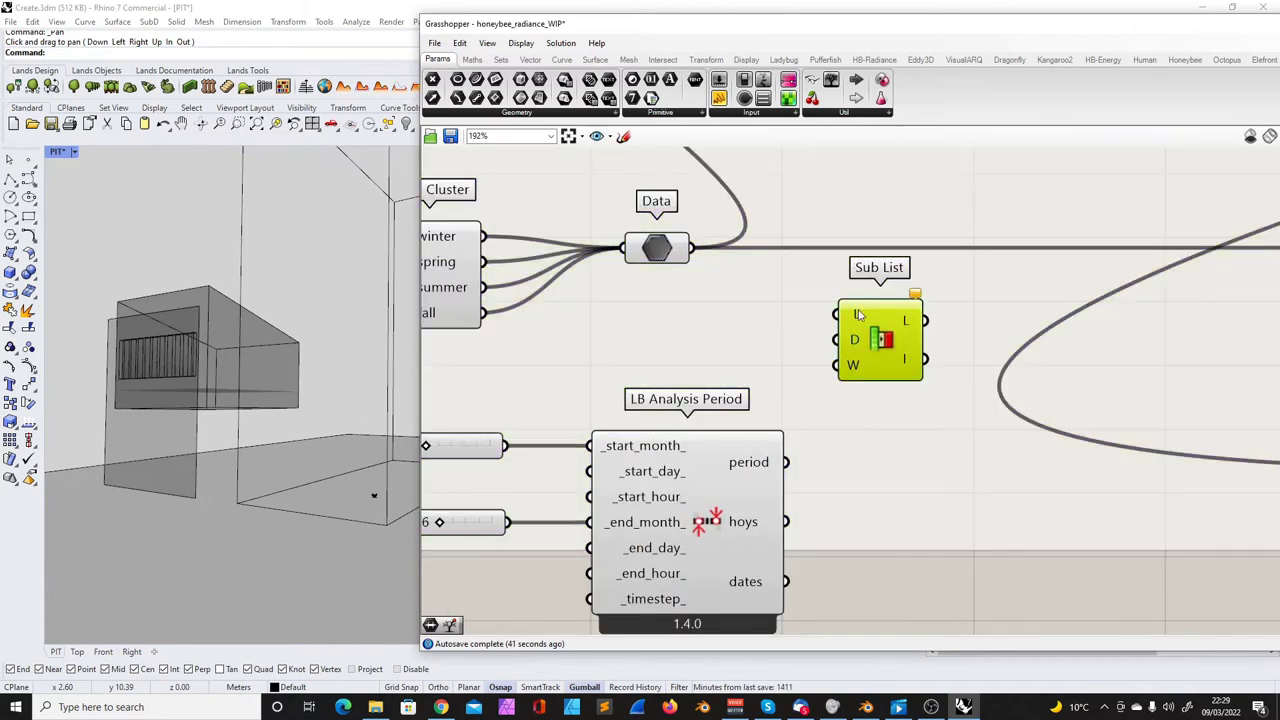
scroll(742, 407, down, 3)
drag(711, 311, 843, 352)
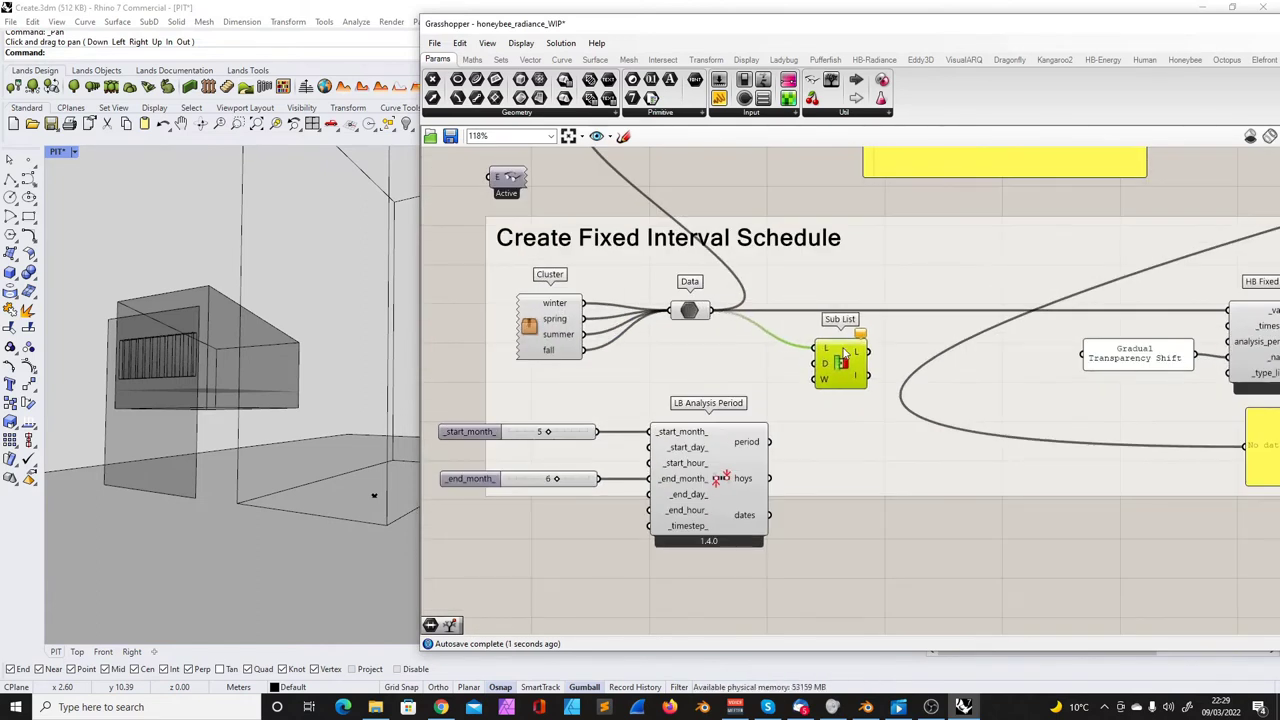
- Connect the Sub List's L output to the Number parameter feeding the Average component and reposition the Sub List
scroll(825, 358, up, 2)
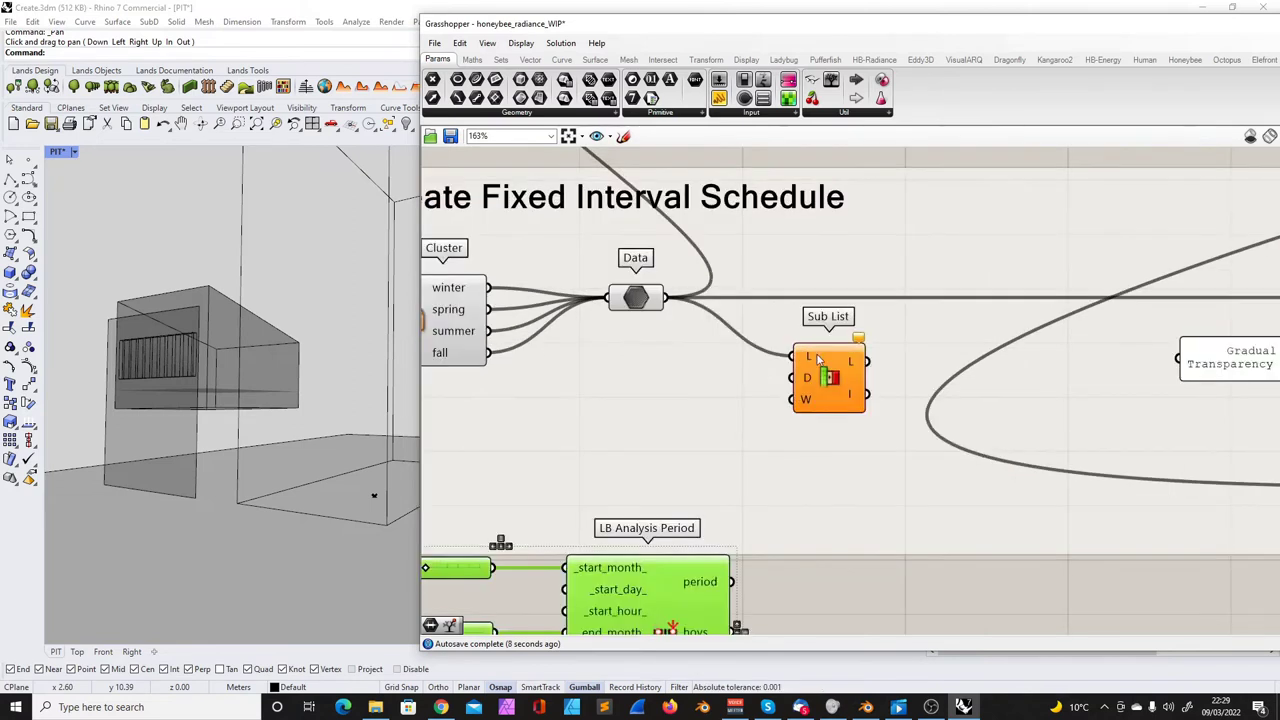
click(818, 360)
scroll(838, 478, down, 1)
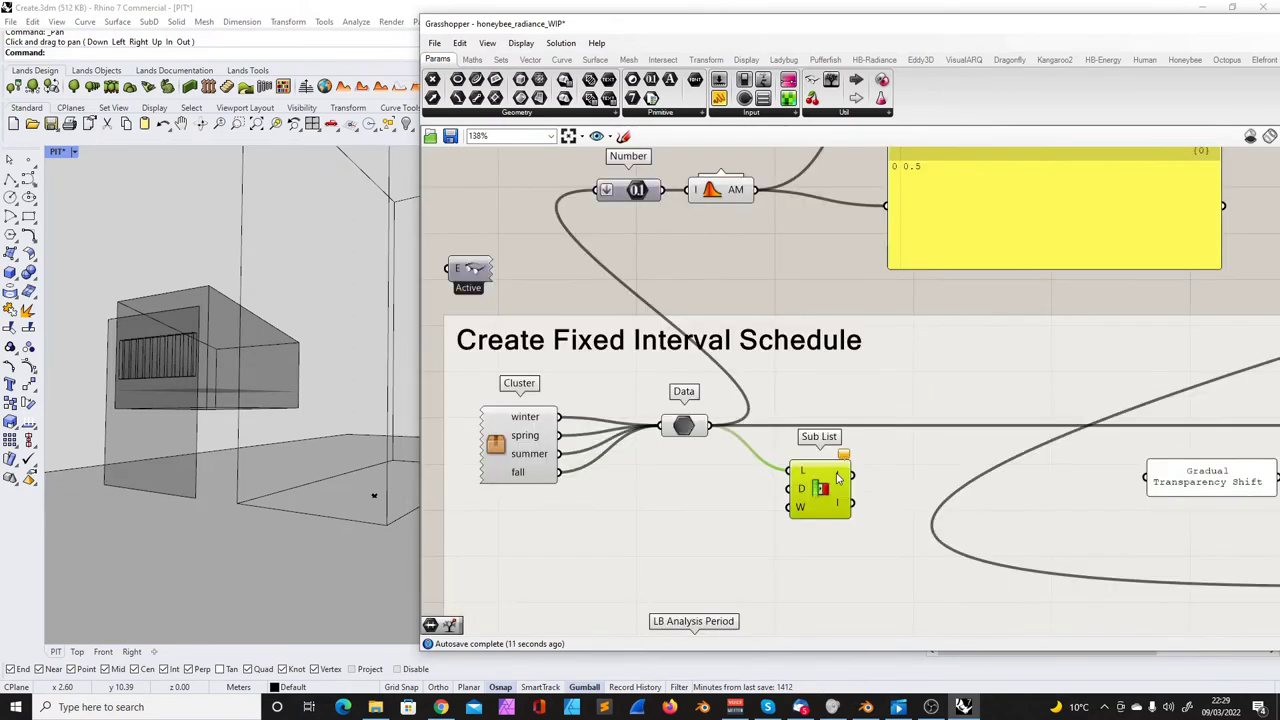
drag(845, 475, 630, 200)
scroll(716, 370, down, 10)
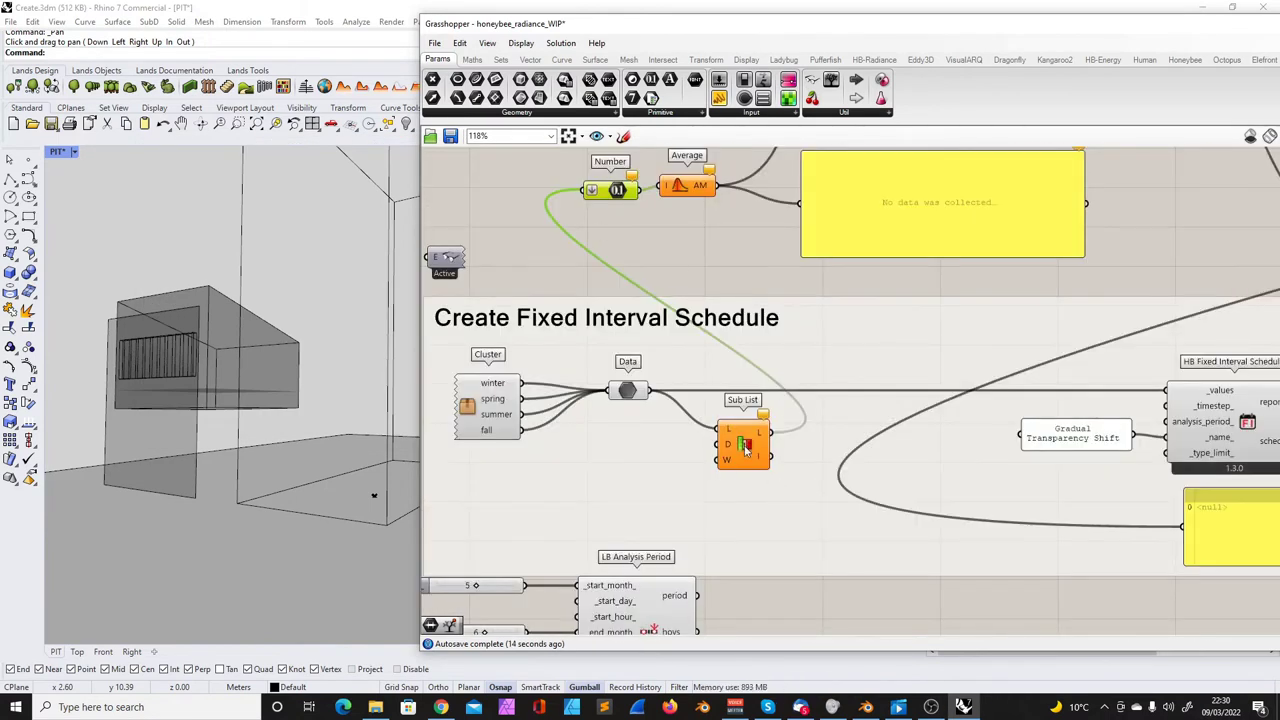
click(745, 445)
scroll(727, 478, up, 2)
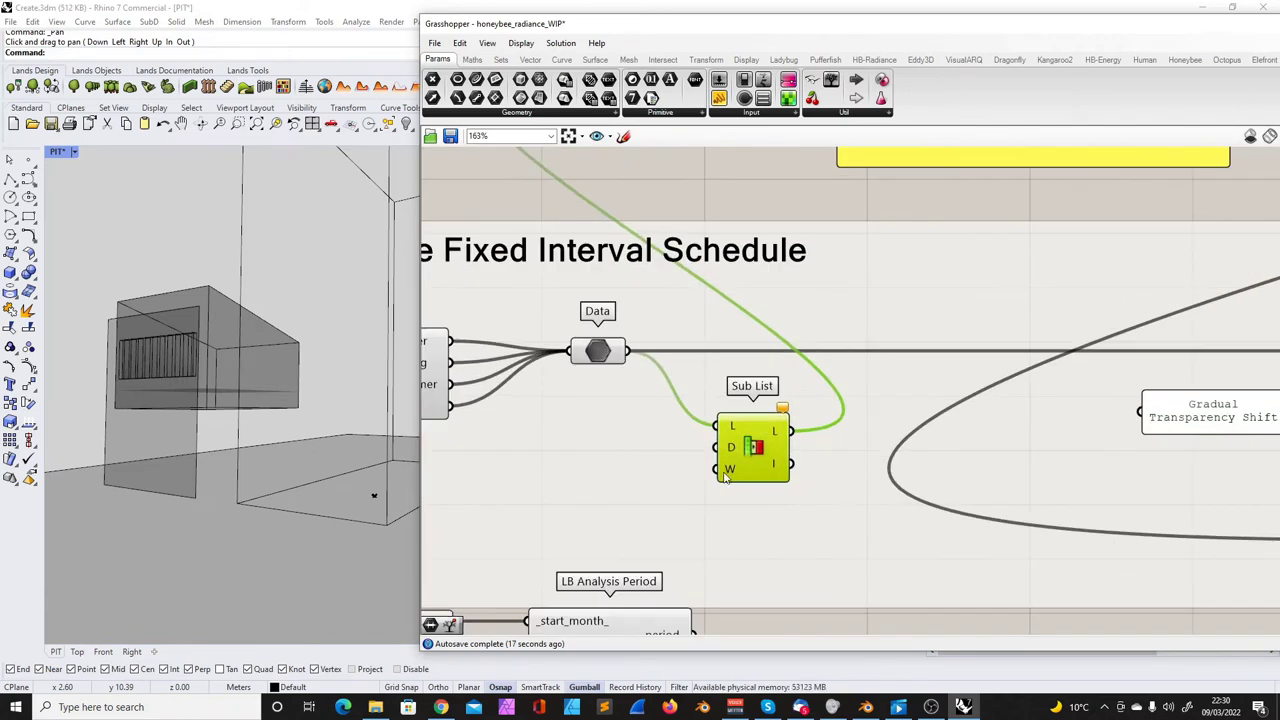
drag(727, 478, 764, 464)
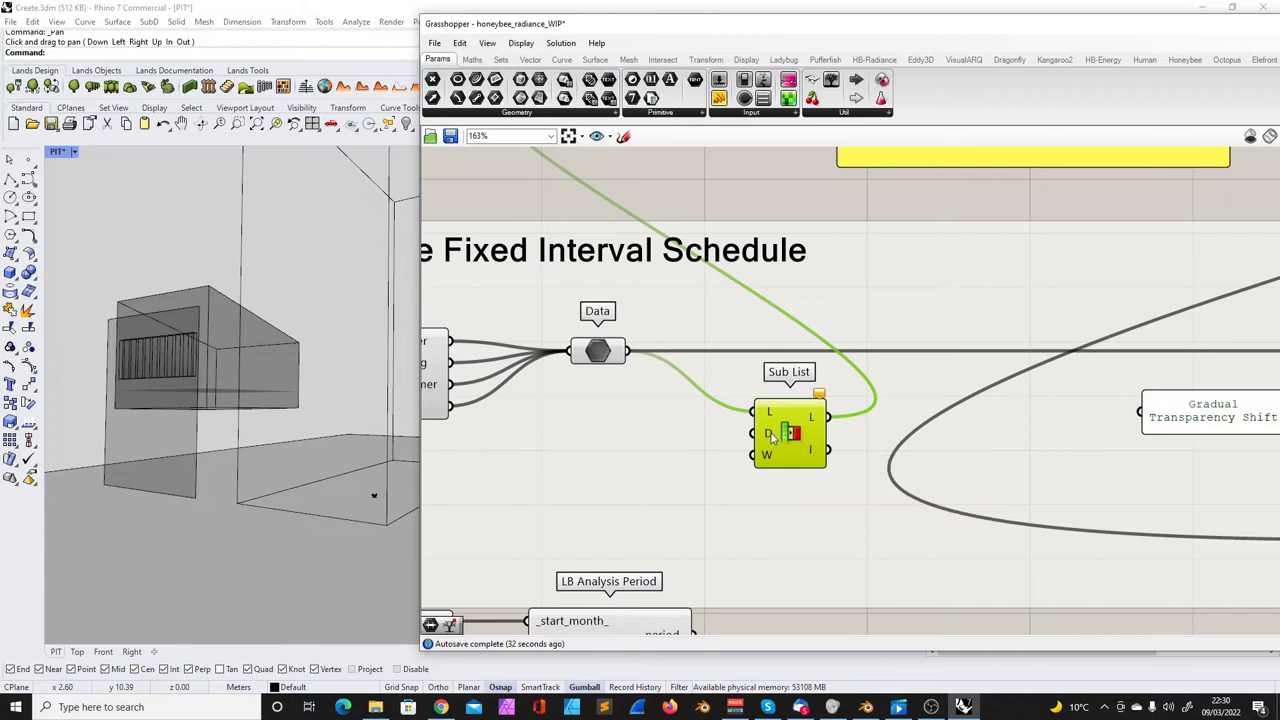
- Add a List Item component beside the schedule group's LB Analysis Period and connect hoys to its L input
scroll(772, 437, up, 1)
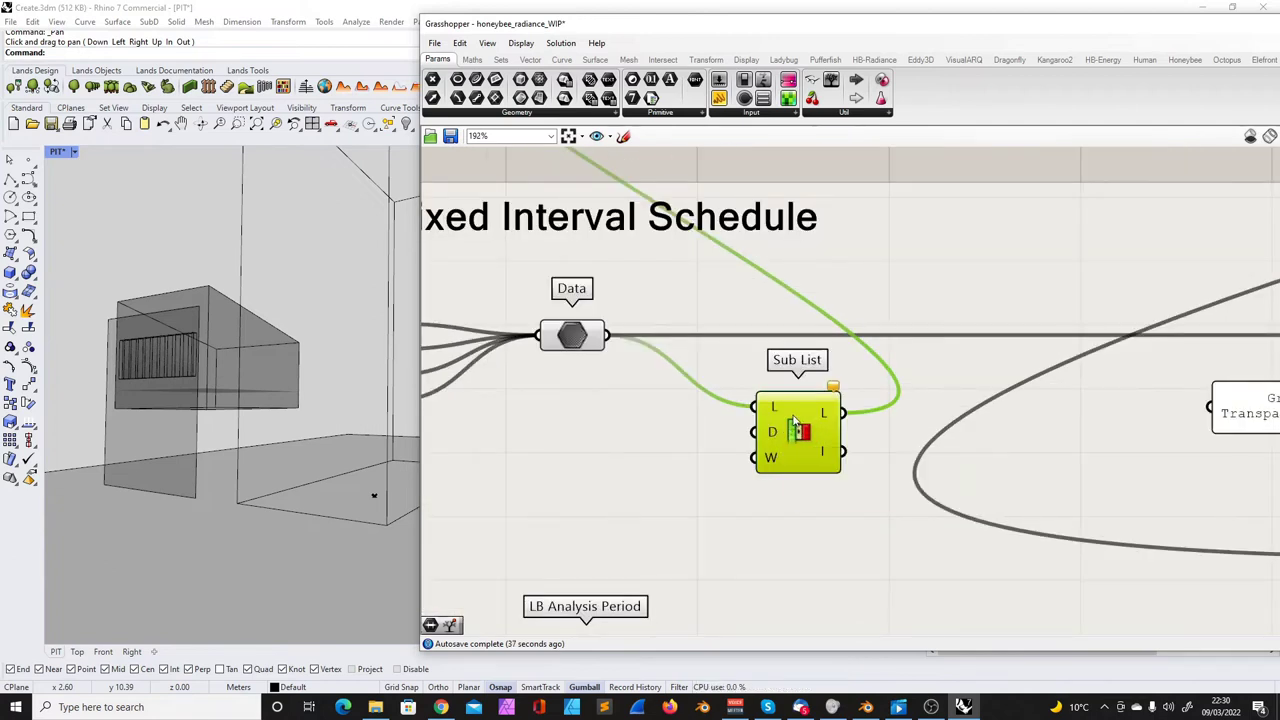
scroll(772, 432, down, 2)
click(745, 521)
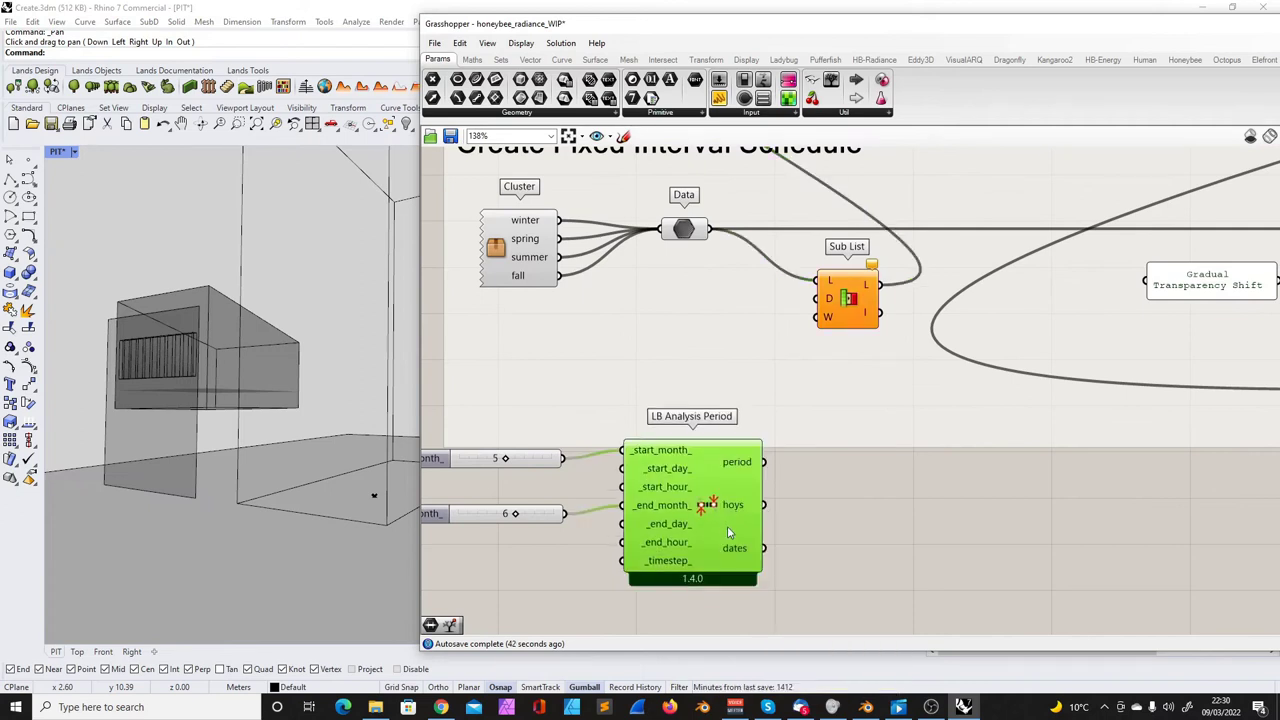
mouse_move(741, 516)
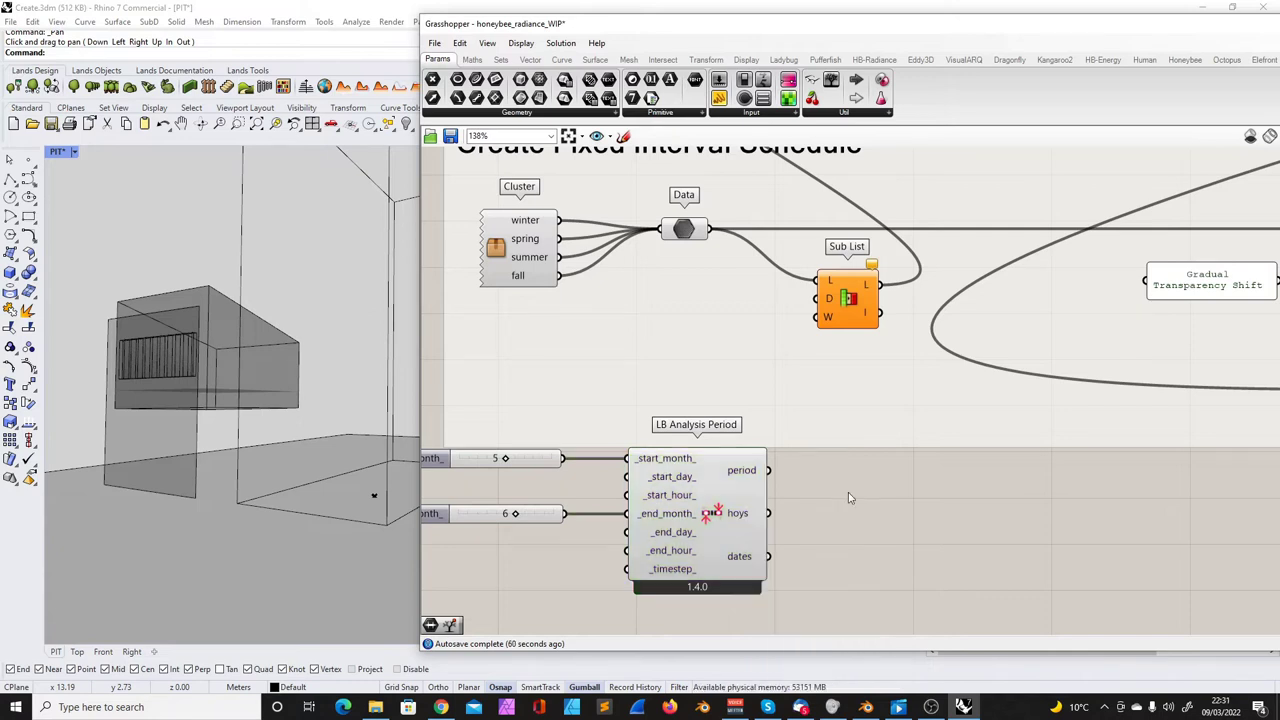
double_click(871, 510)
text(list)
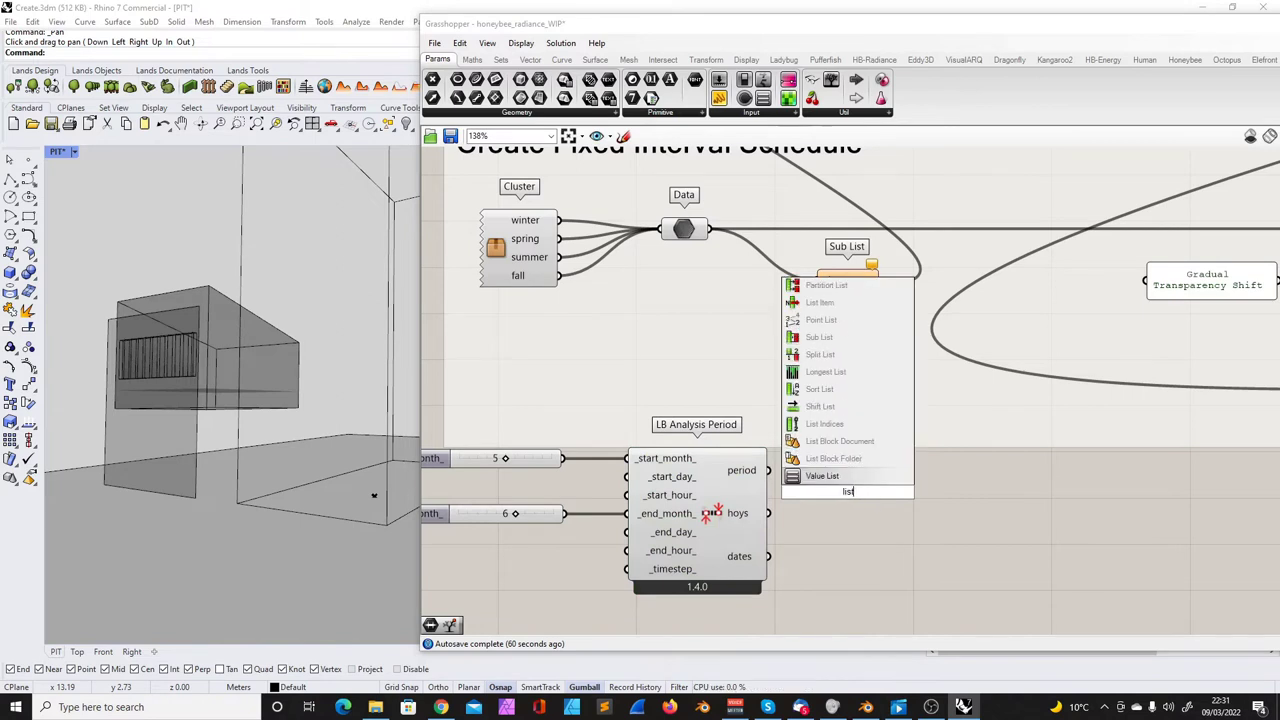
key(Up)
key(Up)
key(Up)
key(Up)
key(Up)
key(Up)
key(Up)
key(Up)
key(Up)
key(Up)
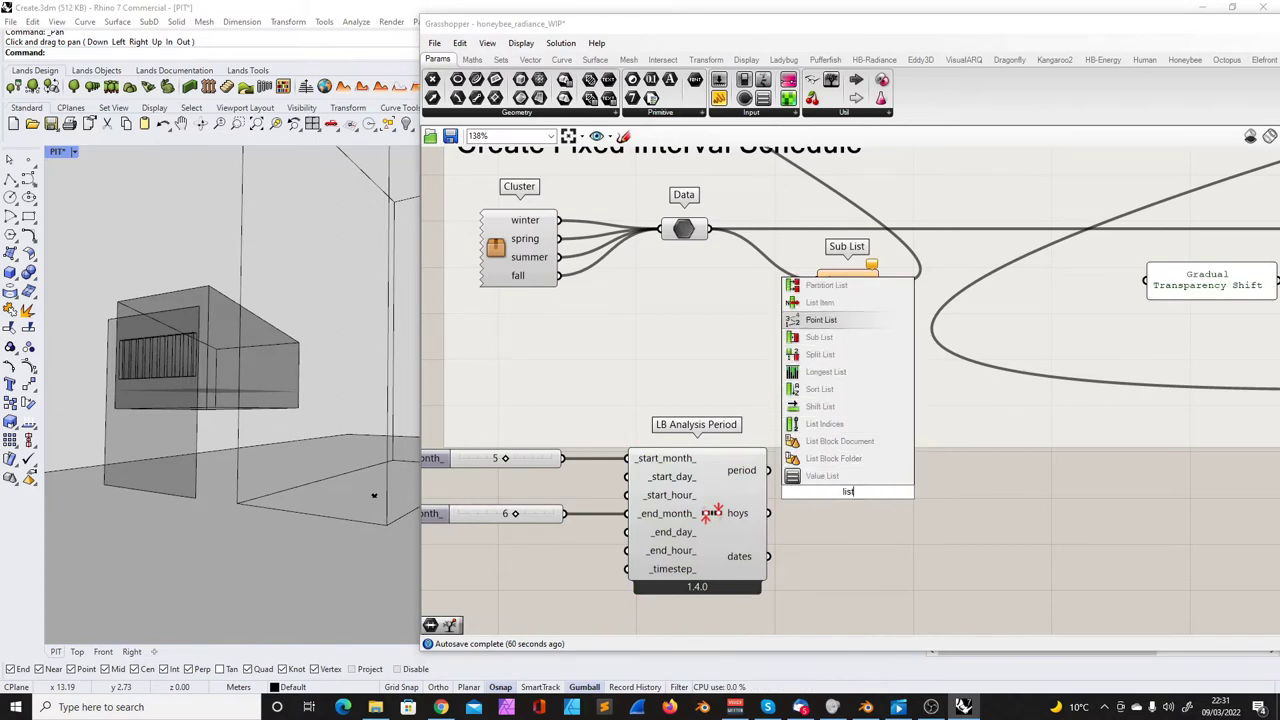
key(Return)
drag(868, 508, 884, 548)
drag(768, 513, 836, 514)
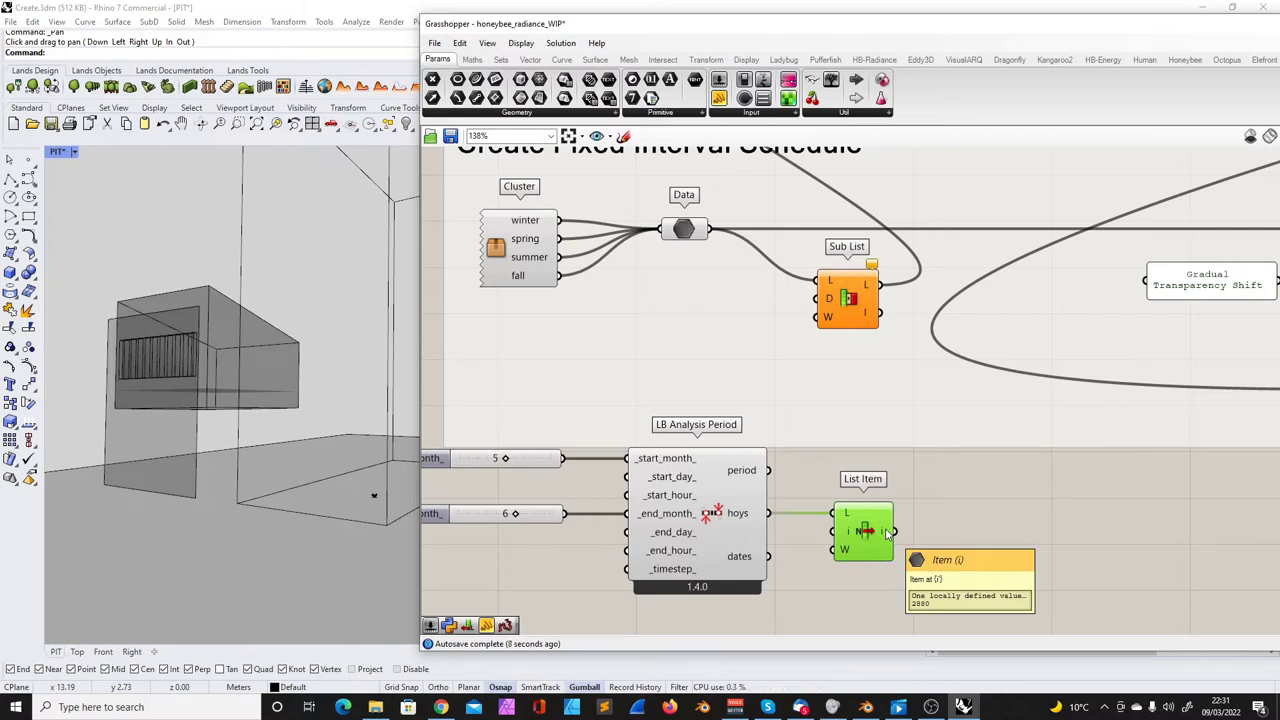
- Move LB Analysis Period and List Item farther apart to make room between them
drag(891, 531, 813, 369)
drag(875, 533, 868, 510)
click(866, 554)
- Add a List Length component below the hoys wire and connect the hoys output to its input
double_click(802, 543)
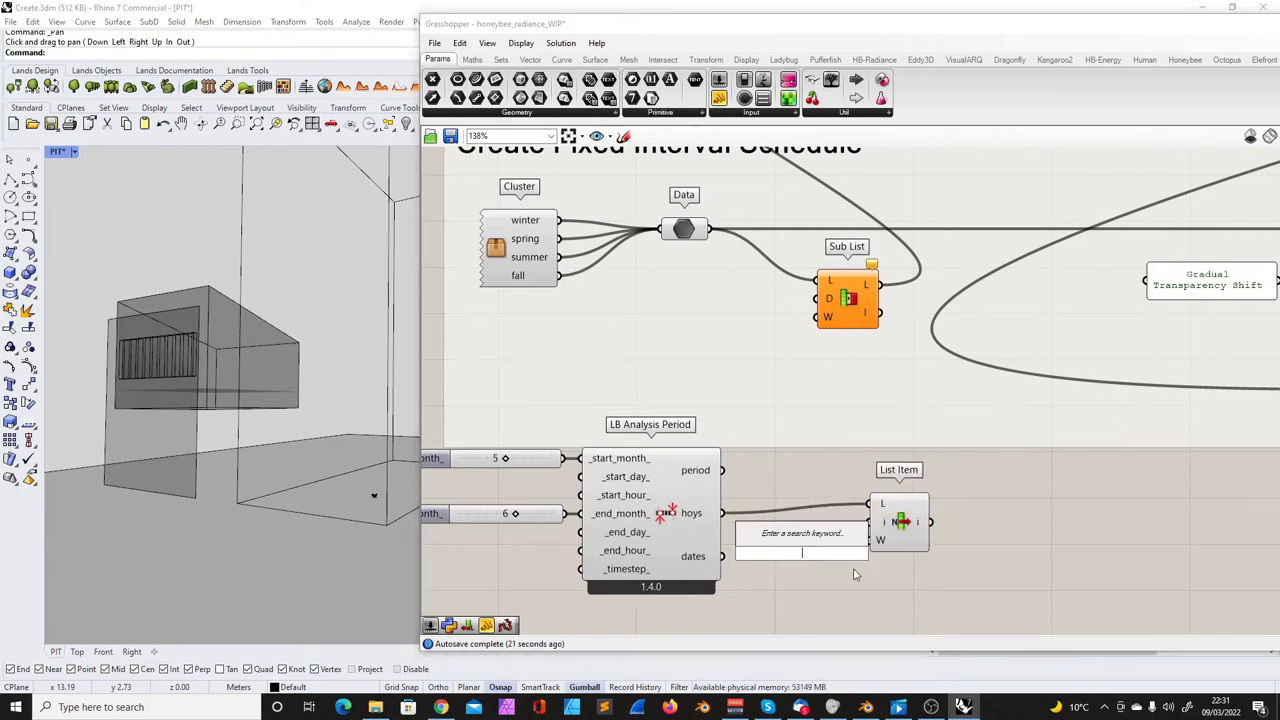
text(li)
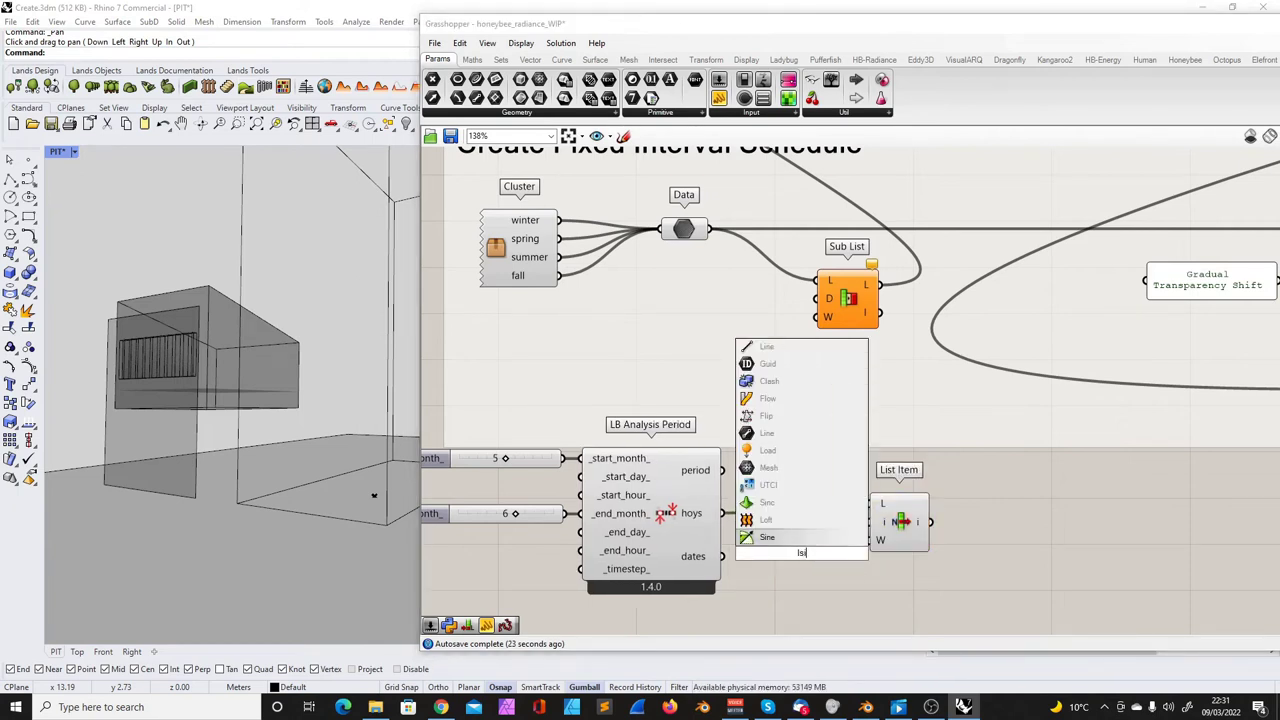
key(BackSpace)
key(BackSpace)
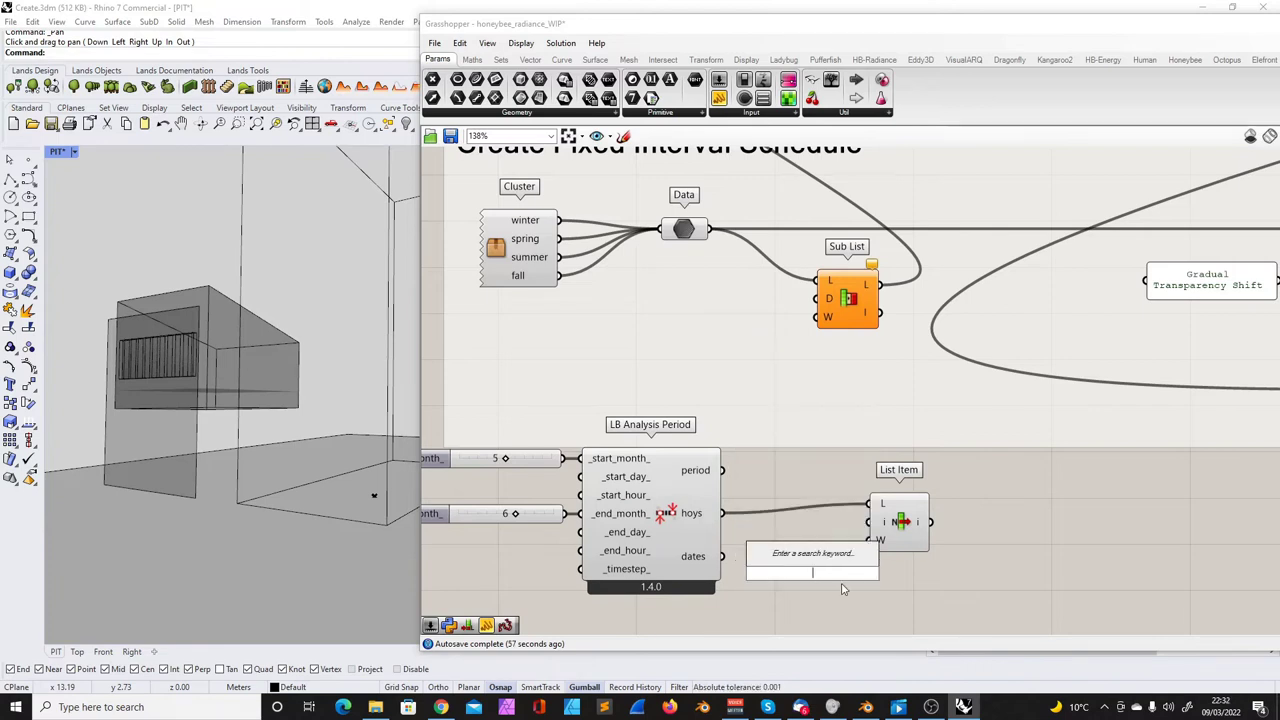
text(listlengh)
click(800, 557)
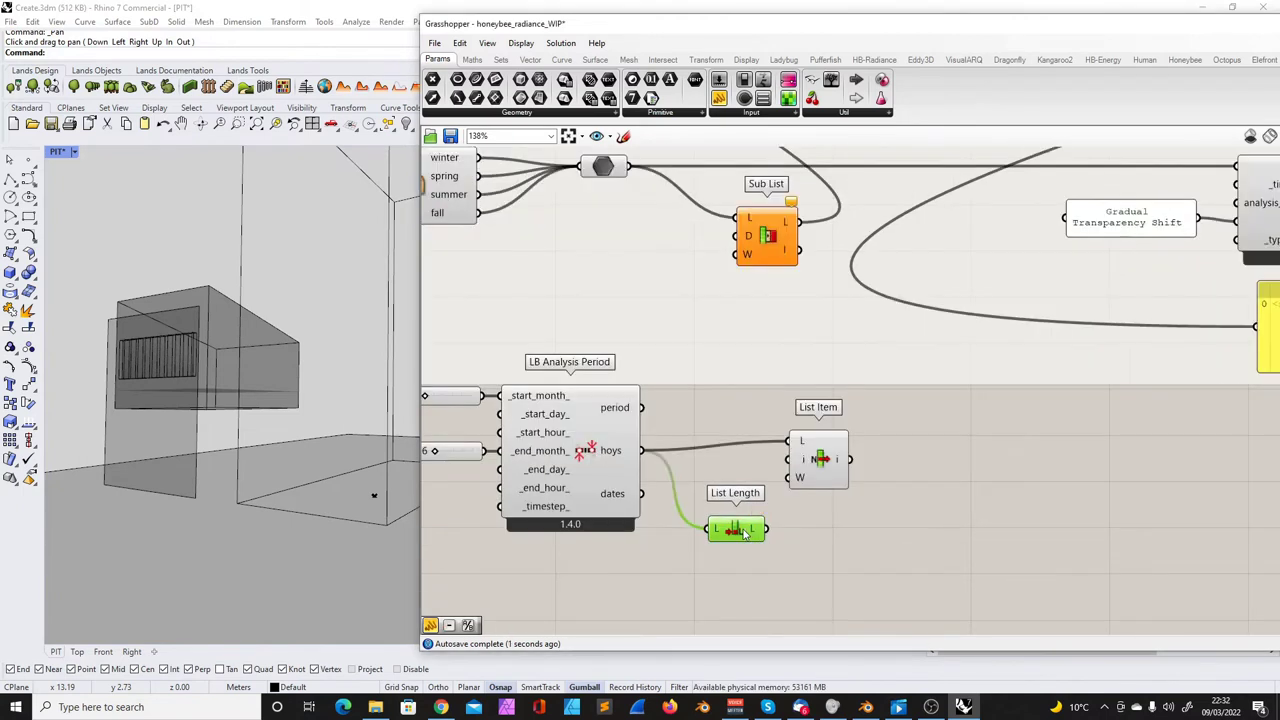
drag(743, 537, 756, 566)
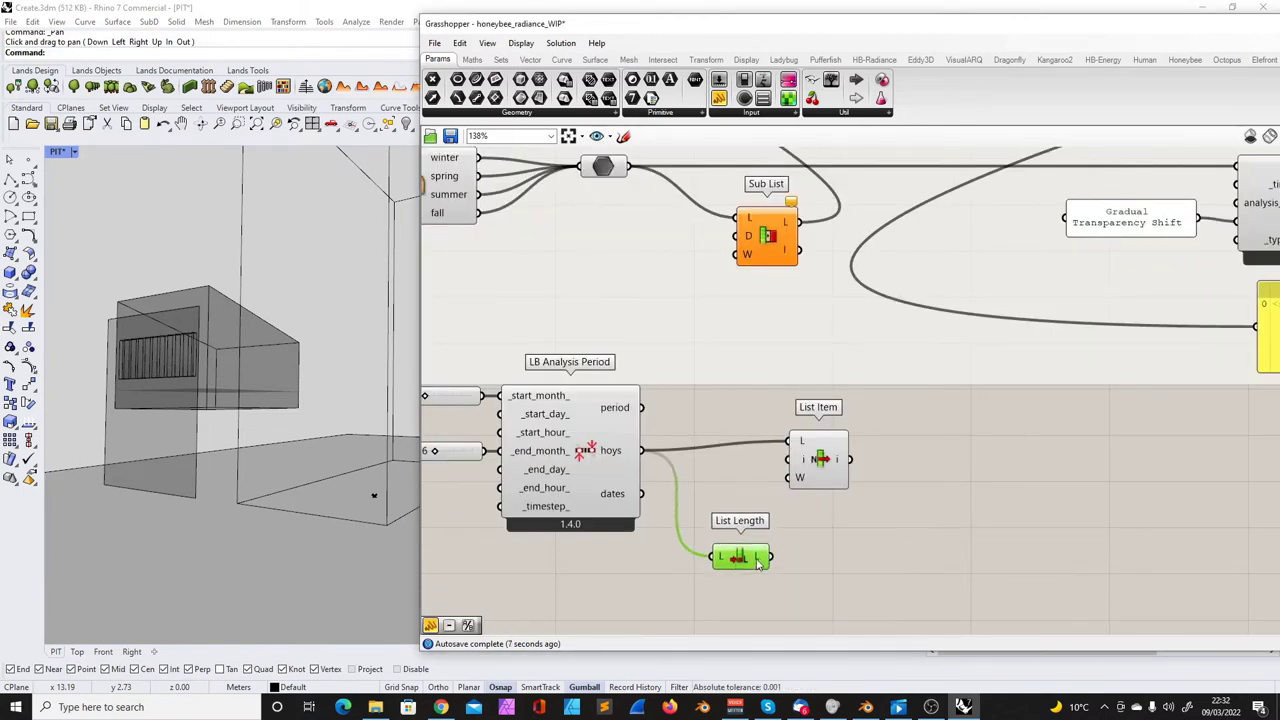
- Compare the List Length output with the hoys list of LB Analysis Period and check the Sub List inputs
mouse_move(759, 563)
mouse_move(612, 450)
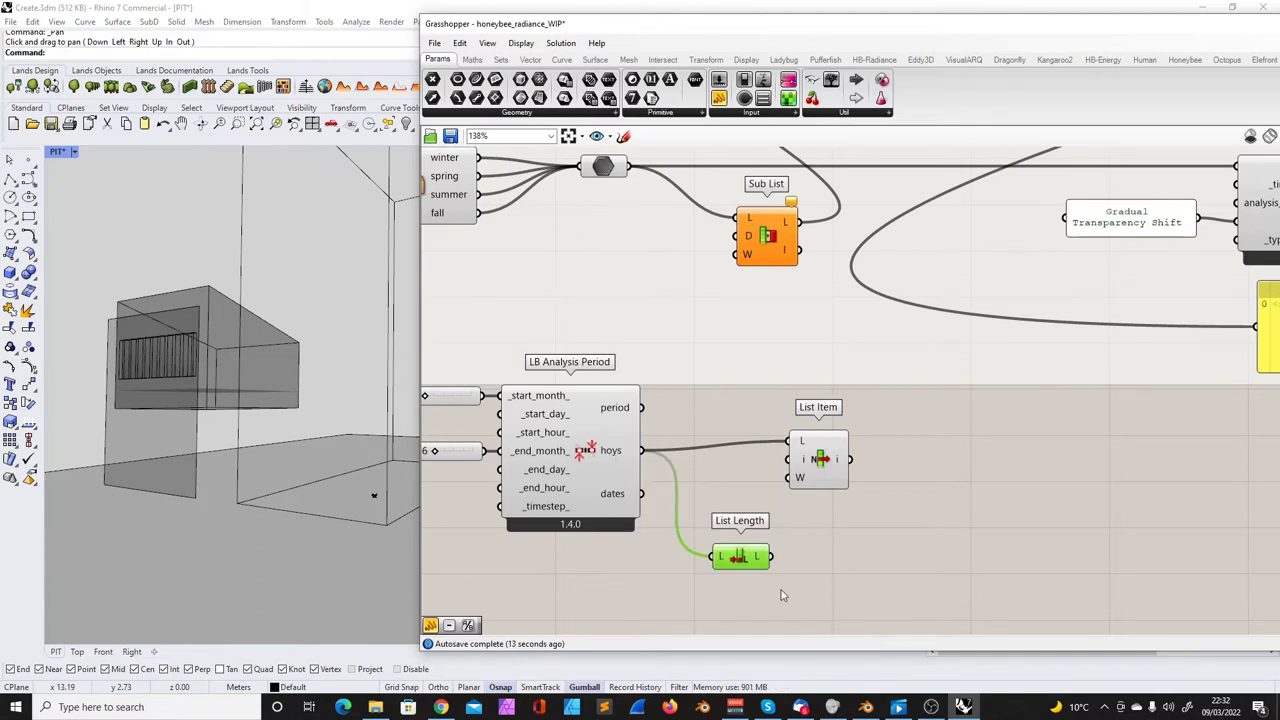
drag(740, 565, 750, 570)
mouse_move(771, 568)
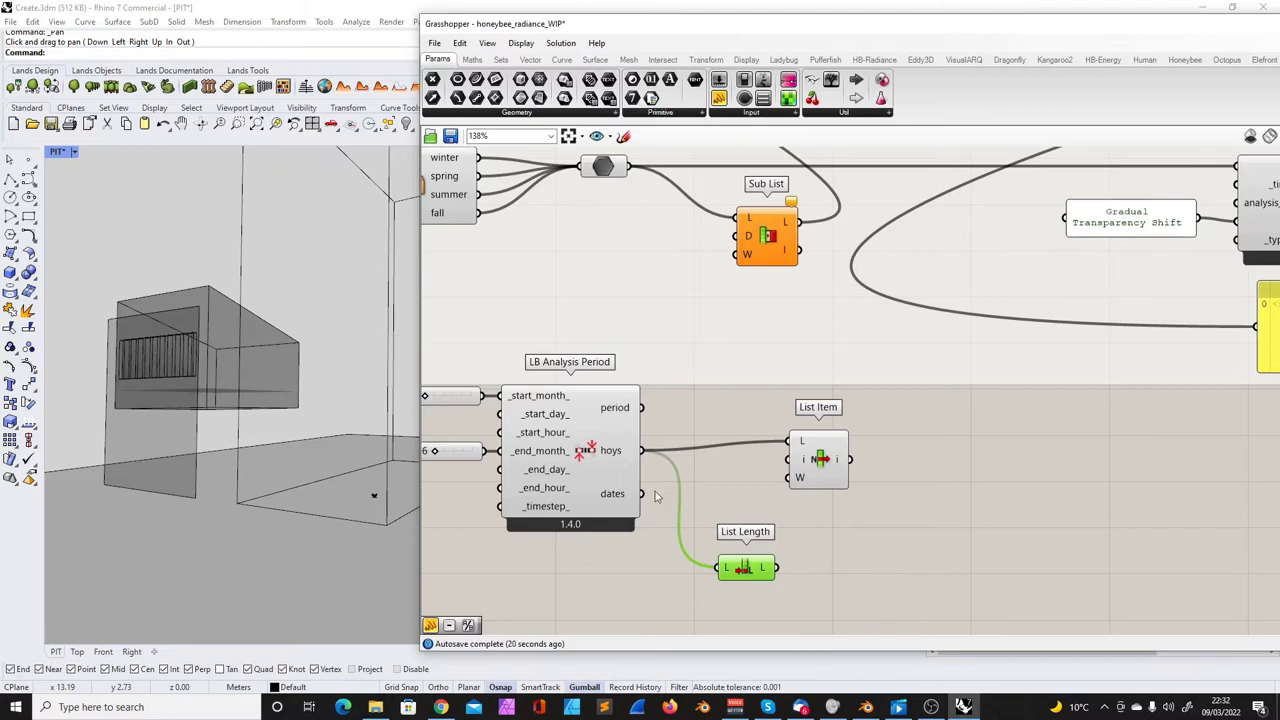
mouse_move(618, 456)
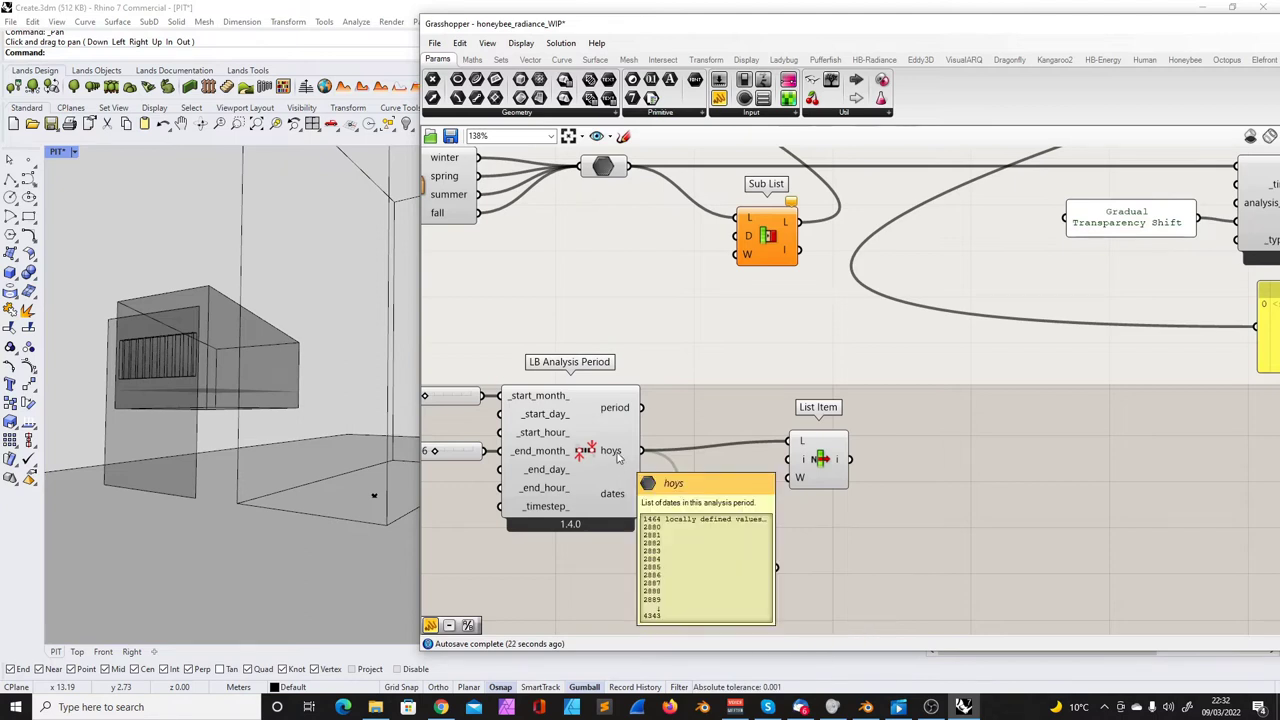
click(766, 246)
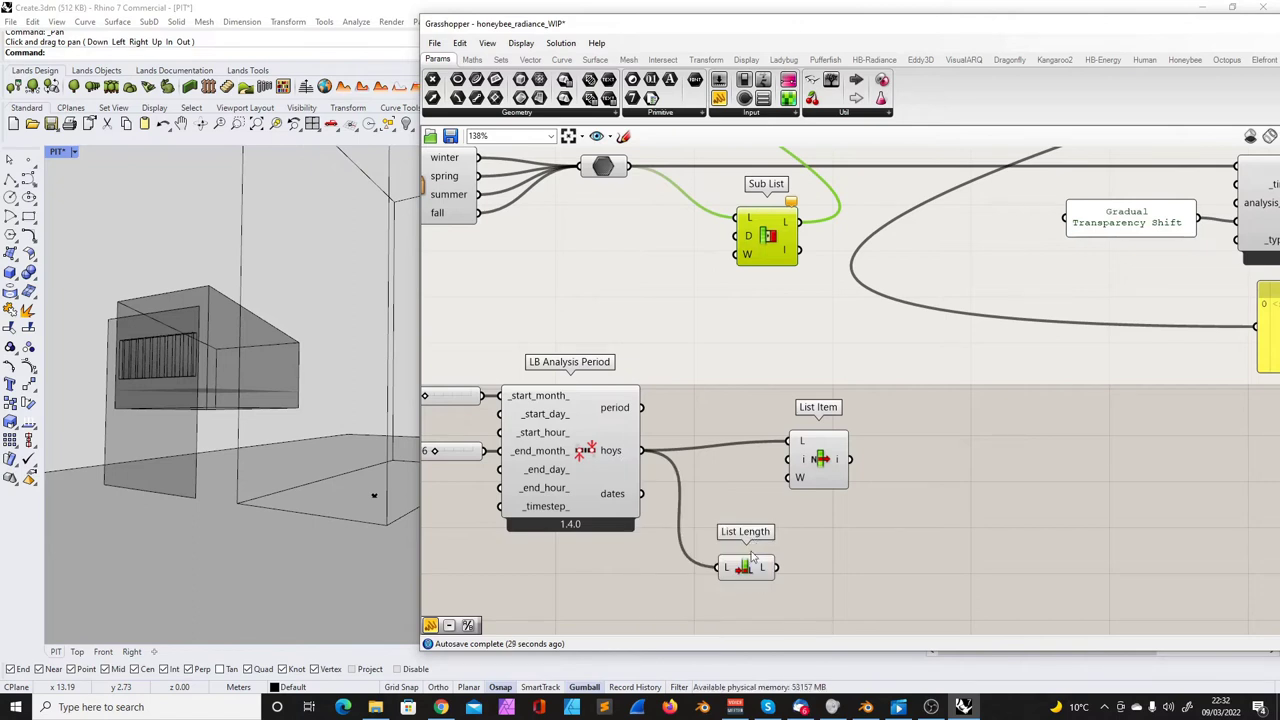
- Align the List Item with the hoys output and duplicate it below with its hoys connection kept
mouse_move(750, 571)
mouse_down()
mouse_move(767, 568)
mouse_move(746, 569)
mouse_up()
drag(826, 474, 843, 483)
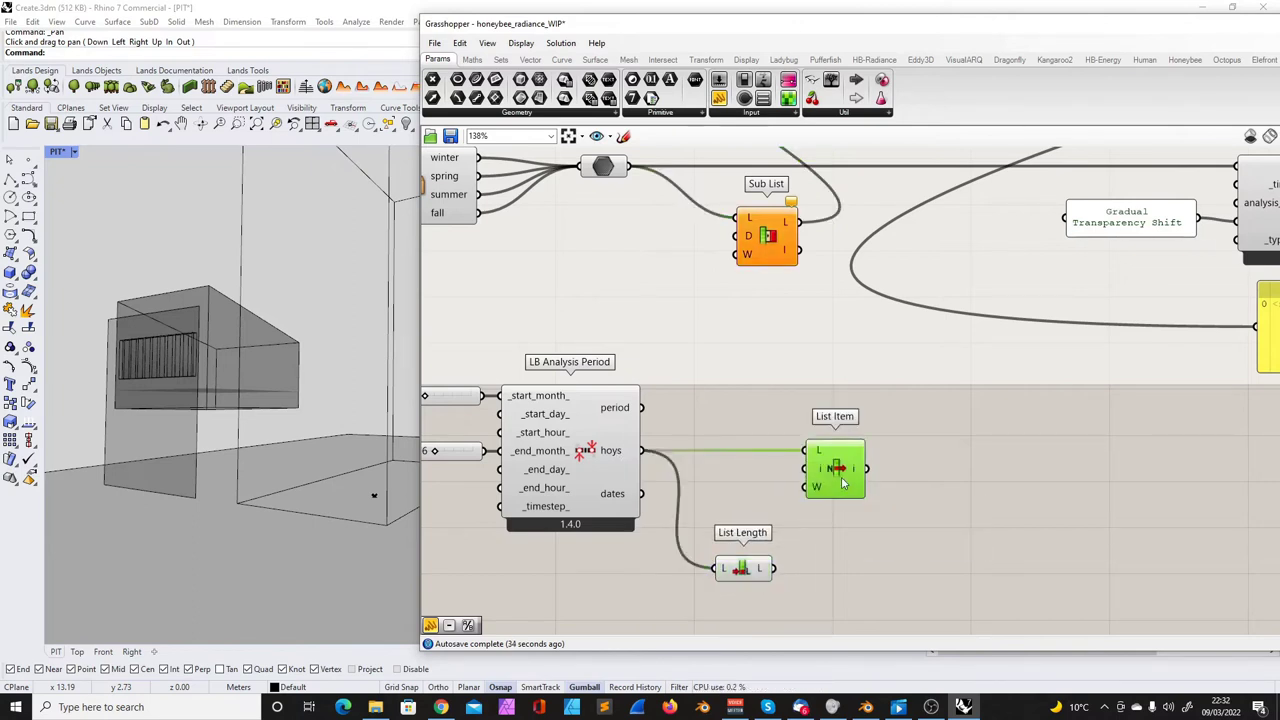
drag(837, 491, 848, 572)
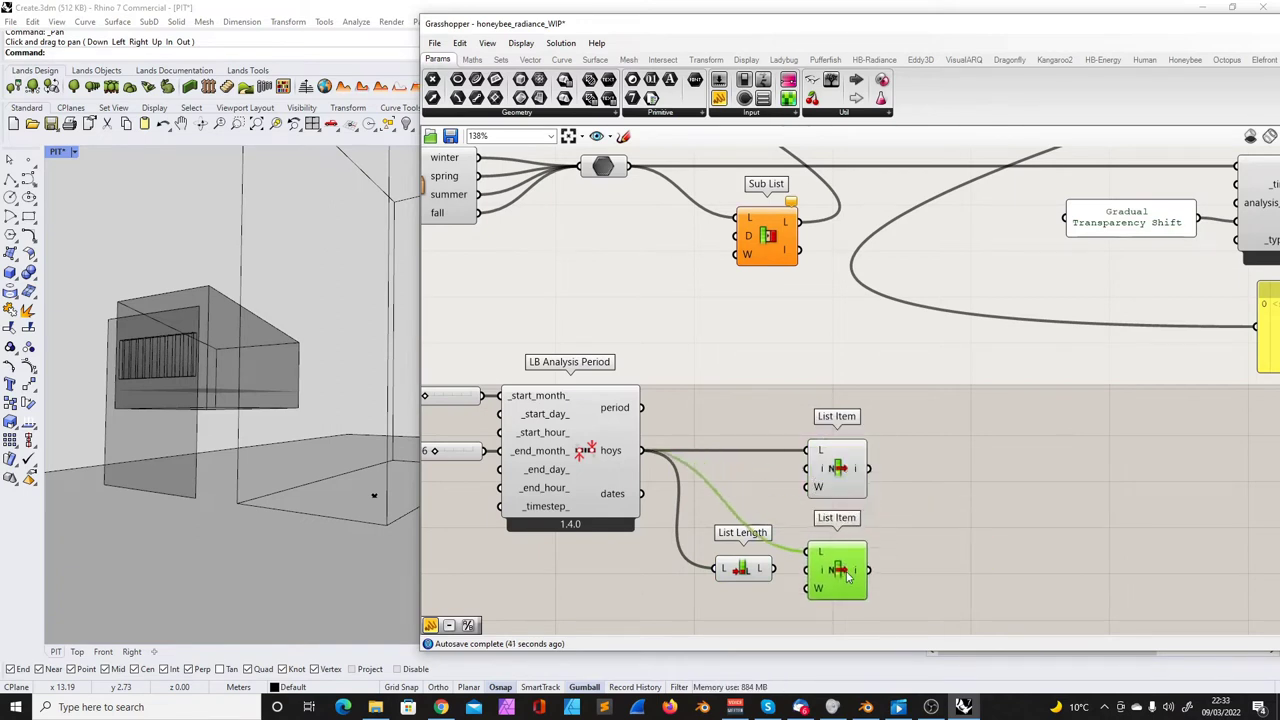
- Wire the List Length output to the lower List Item's index, keep hoys on its list input, and tidy these components
drag(770, 569, 762, 552)
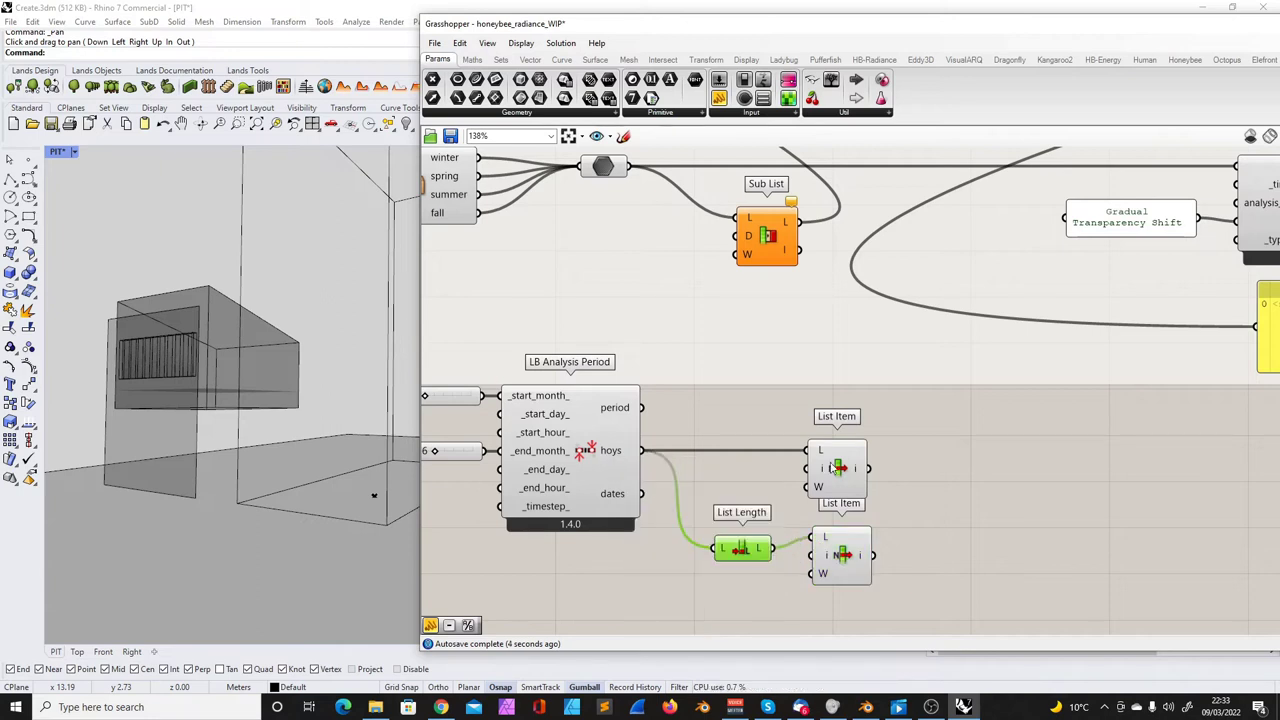
drag(642, 451, 823, 545)
drag(641, 450, 811, 555)
drag(741, 580, 740, 560)
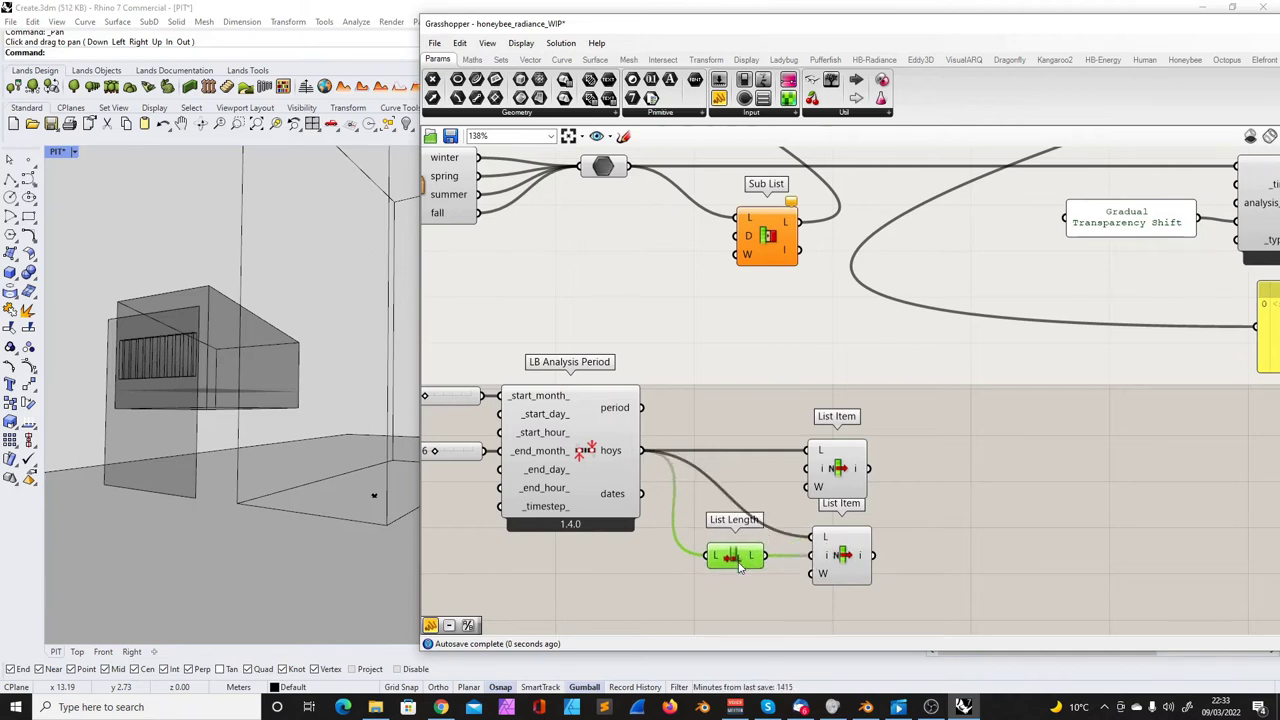
drag(838, 470, 842, 462)
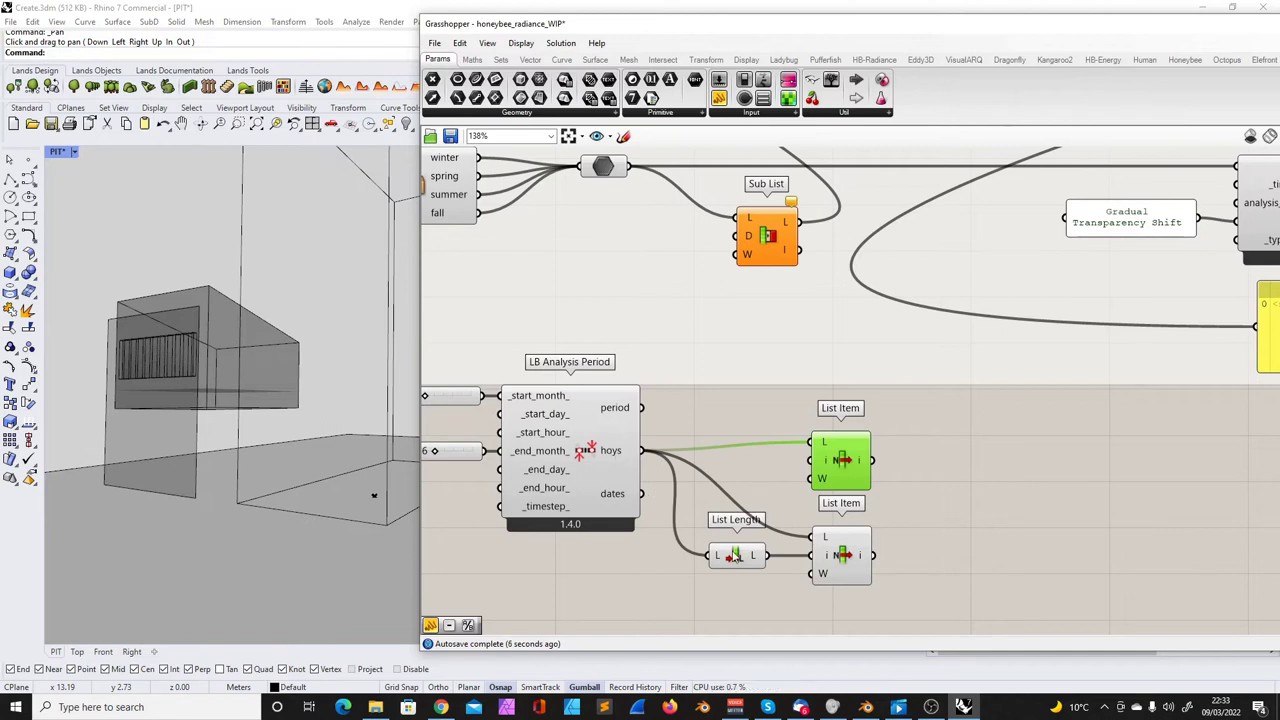
- Compare the List Length output and hoys list with the index and item outputs of the two List Item components
mouse_move(758, 561)
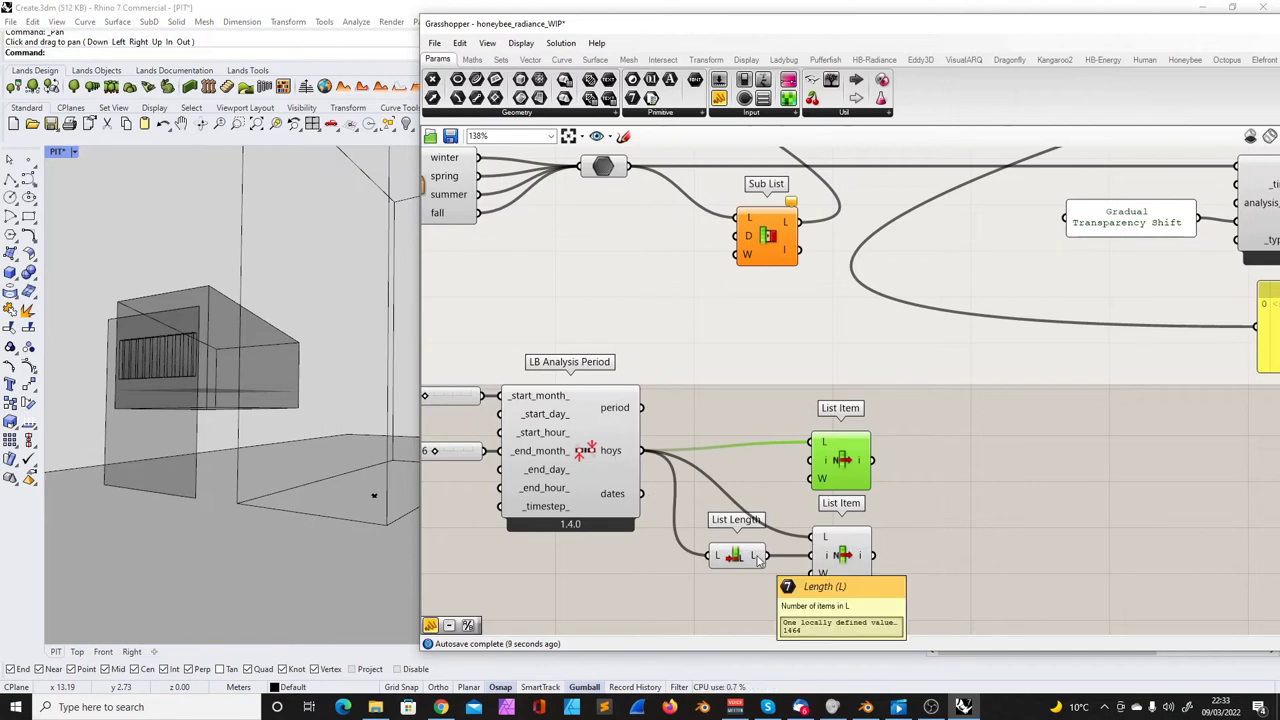
mouse_move(620, 455)
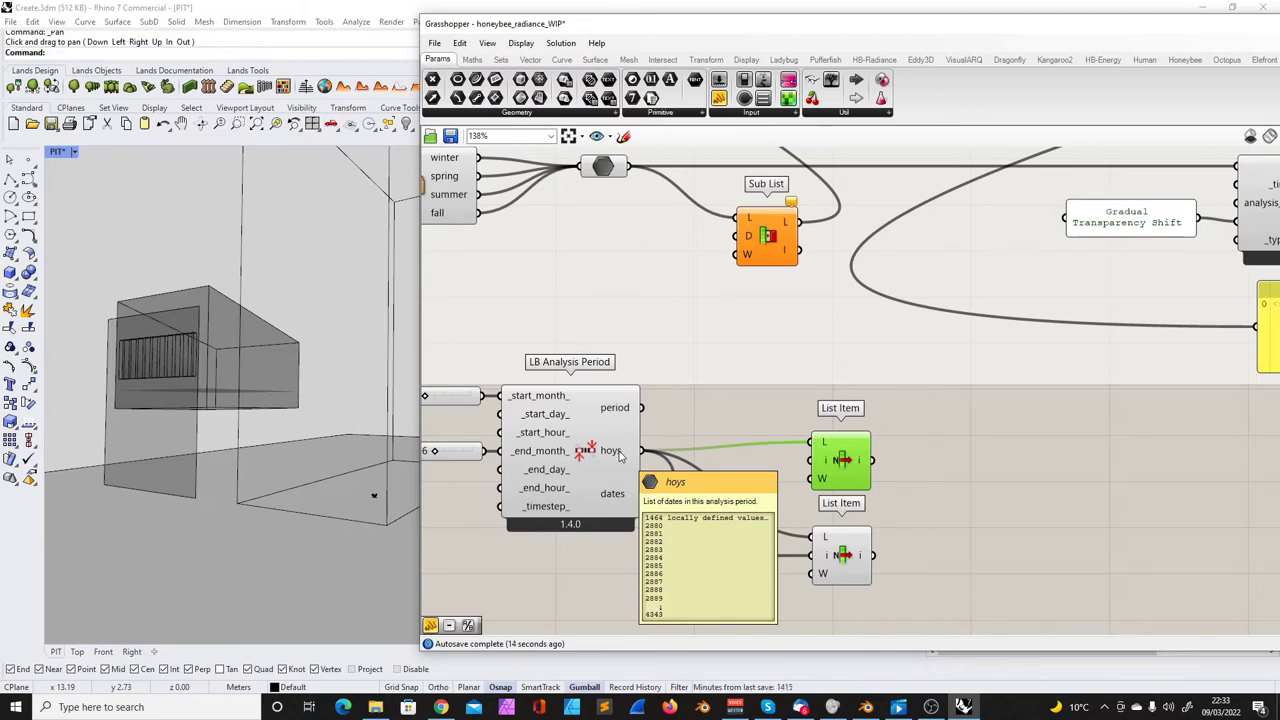
click(735, 556)
mouse_move(857, 462)
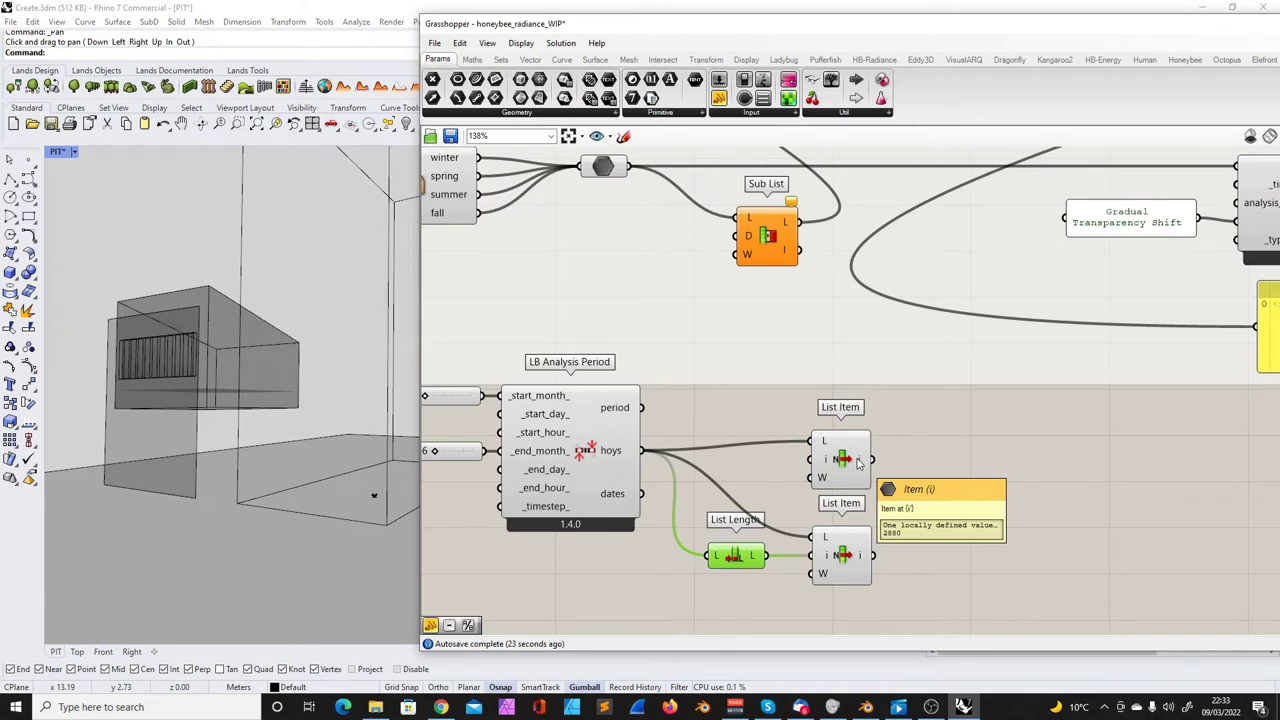
mouse_move(860, 557)
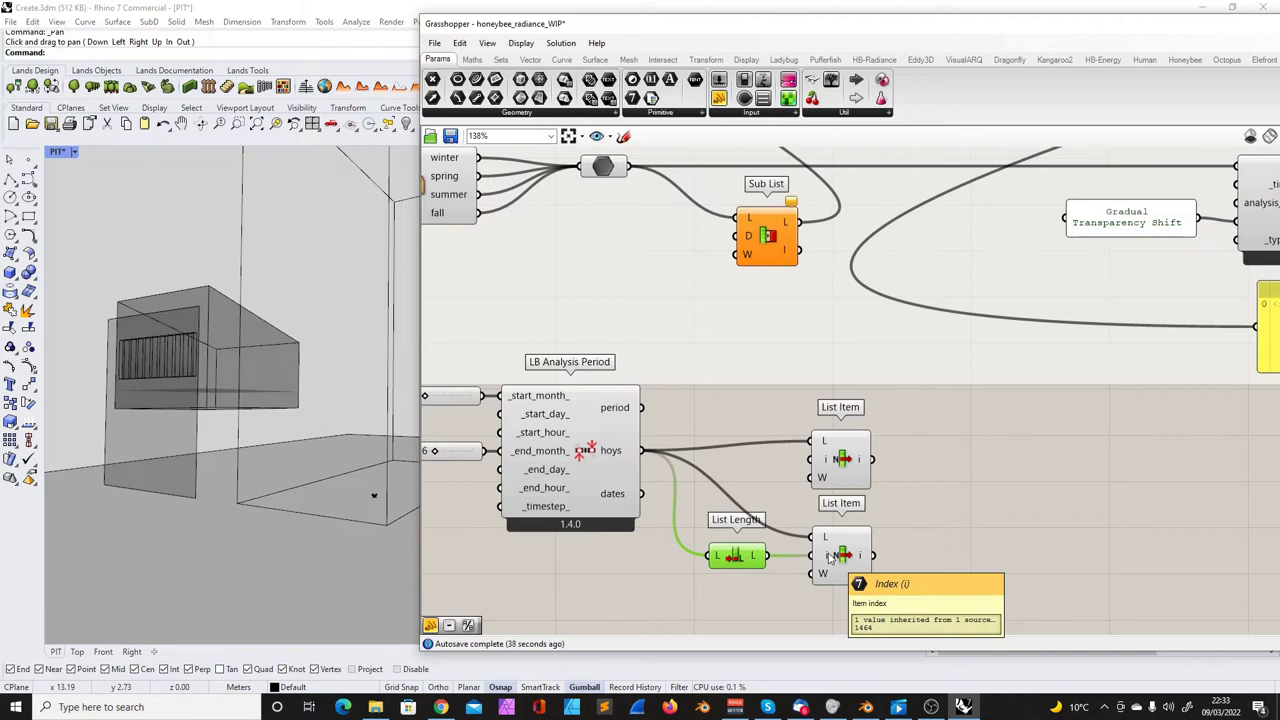
key(Right)
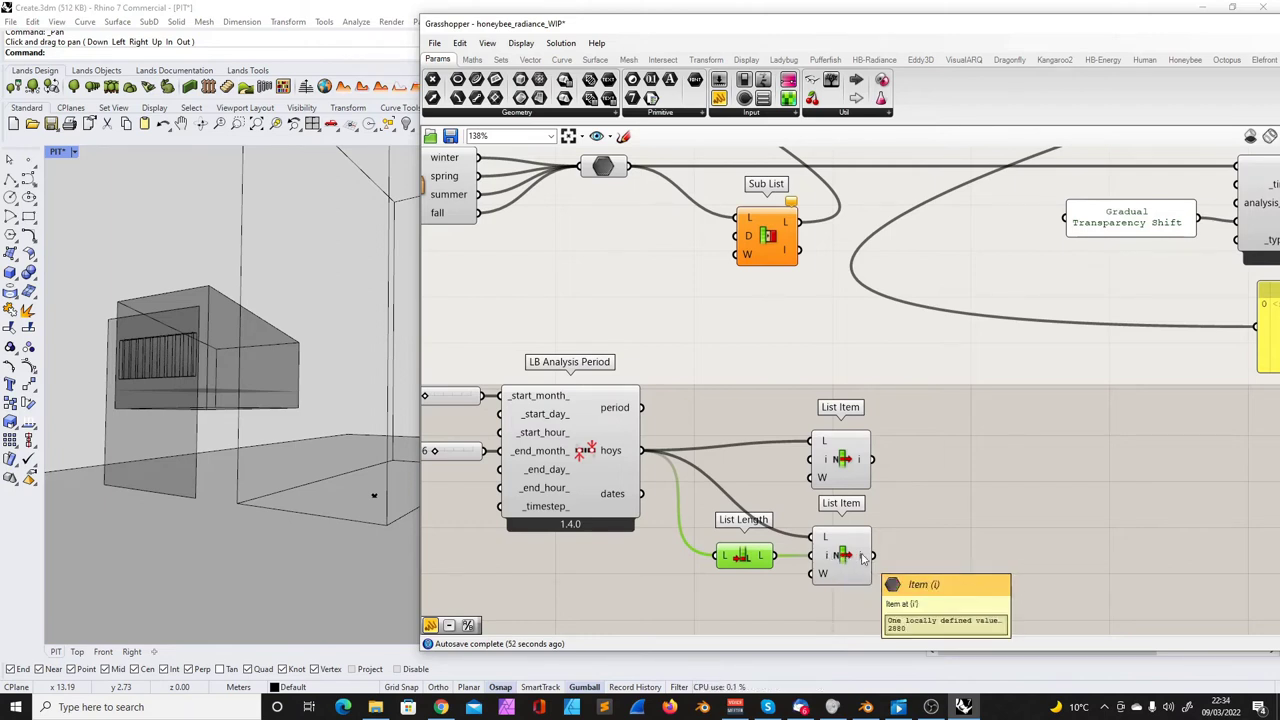
- Insert a Subtraction component that subtracts 1 between List Length and the lower List Item's index, and check both item outputs
drag(757, 561, 744, 561)
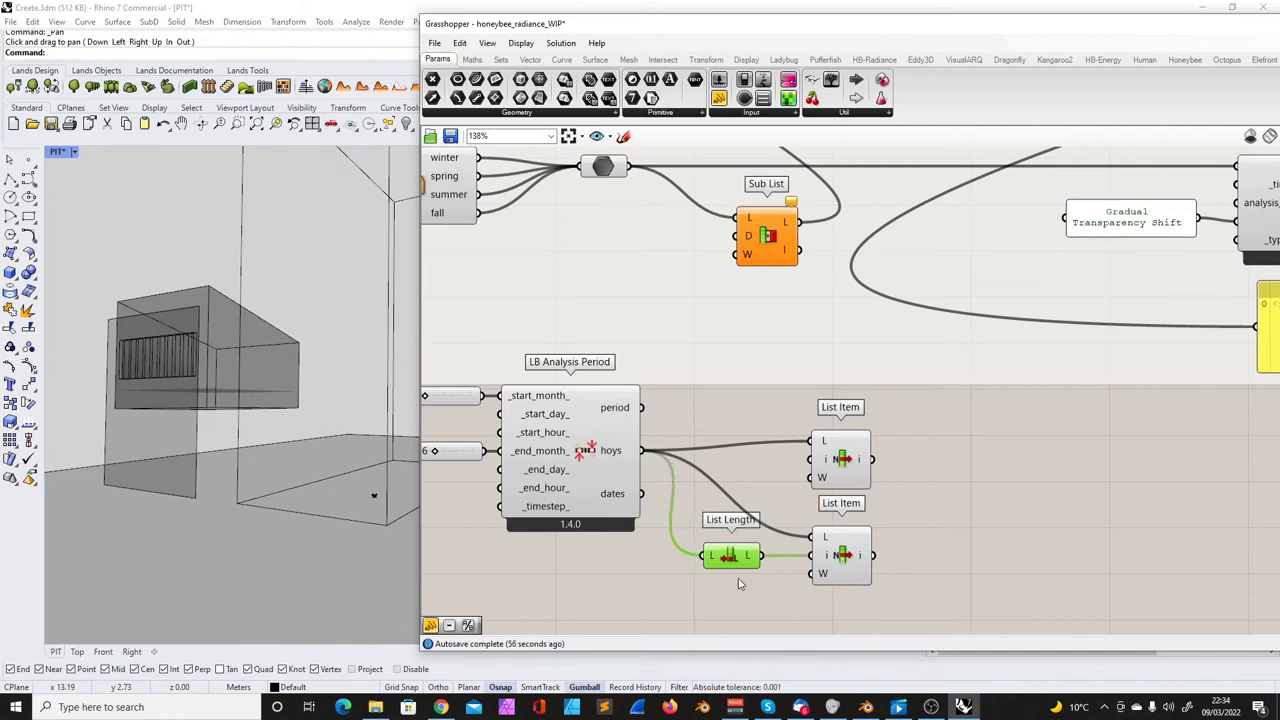
double_click(739, 584)
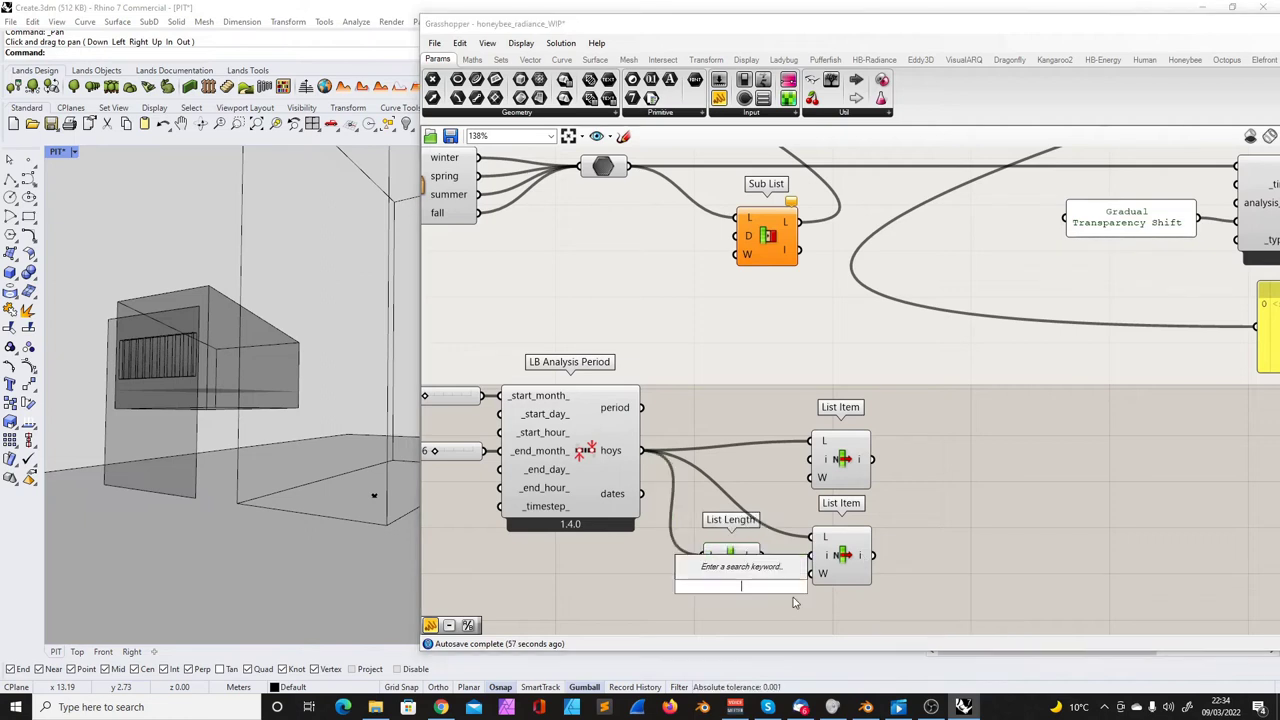
text(-1)
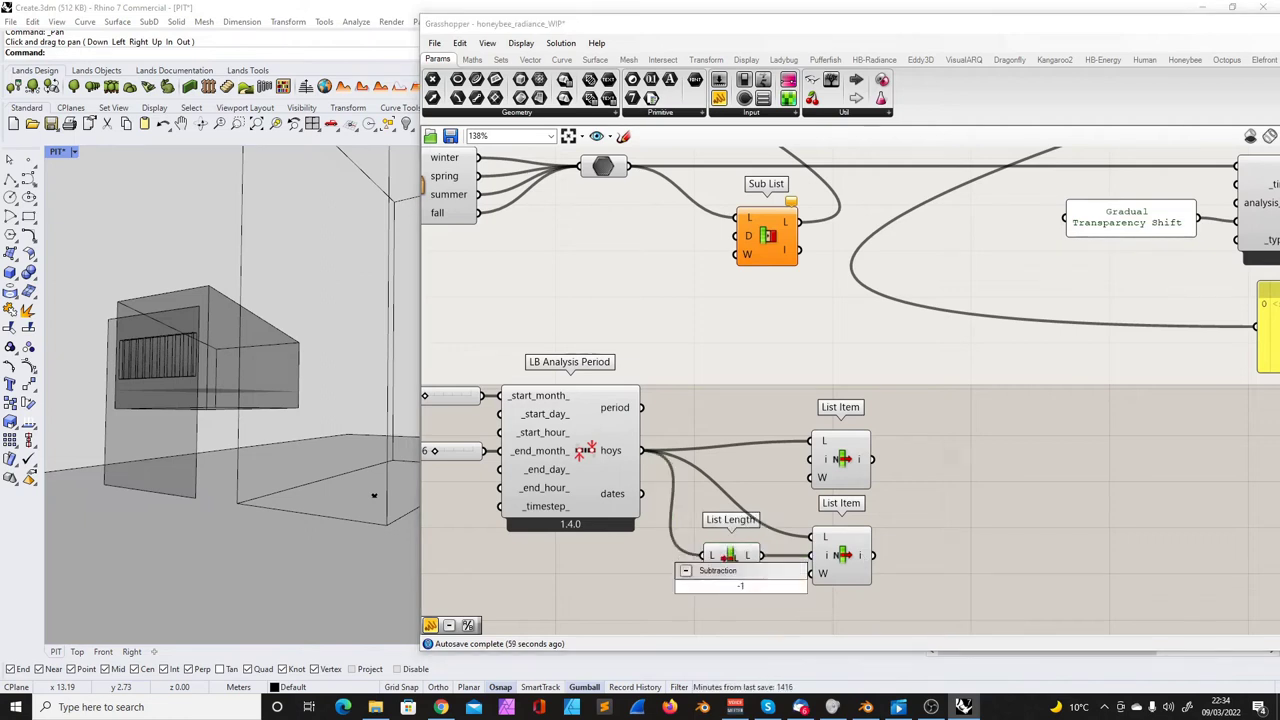
key(Return)
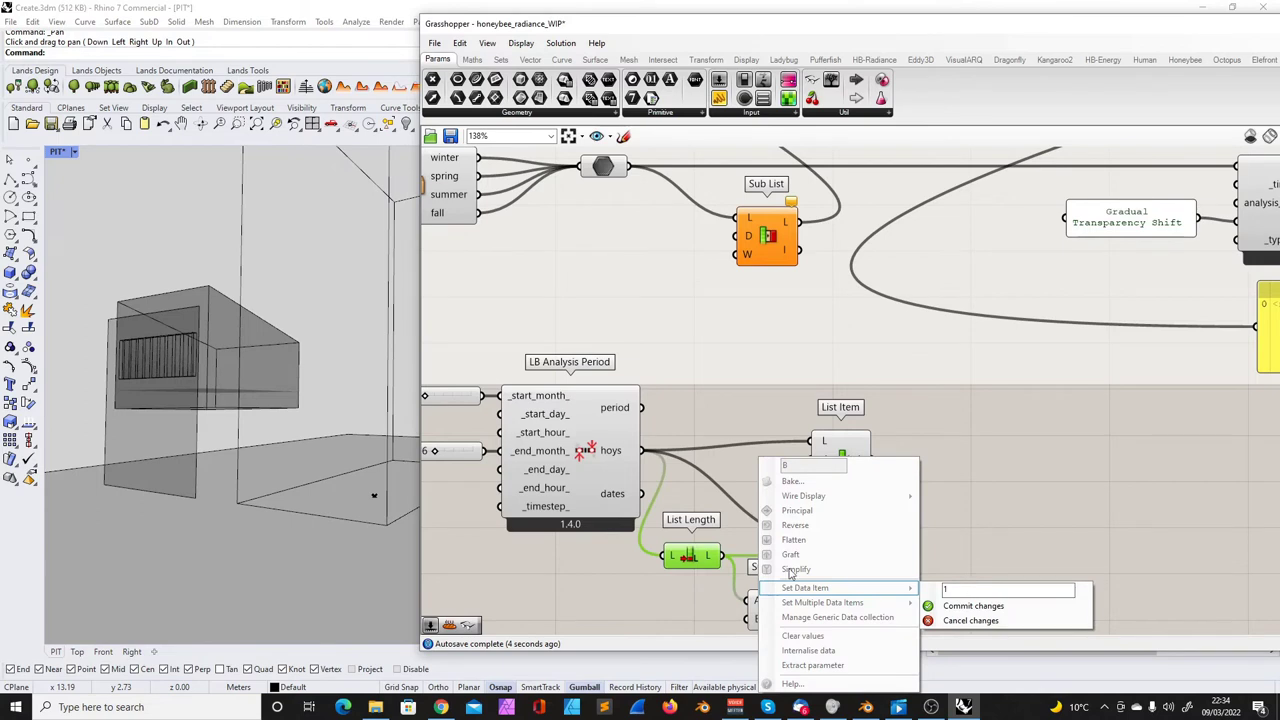
click(676, 595)
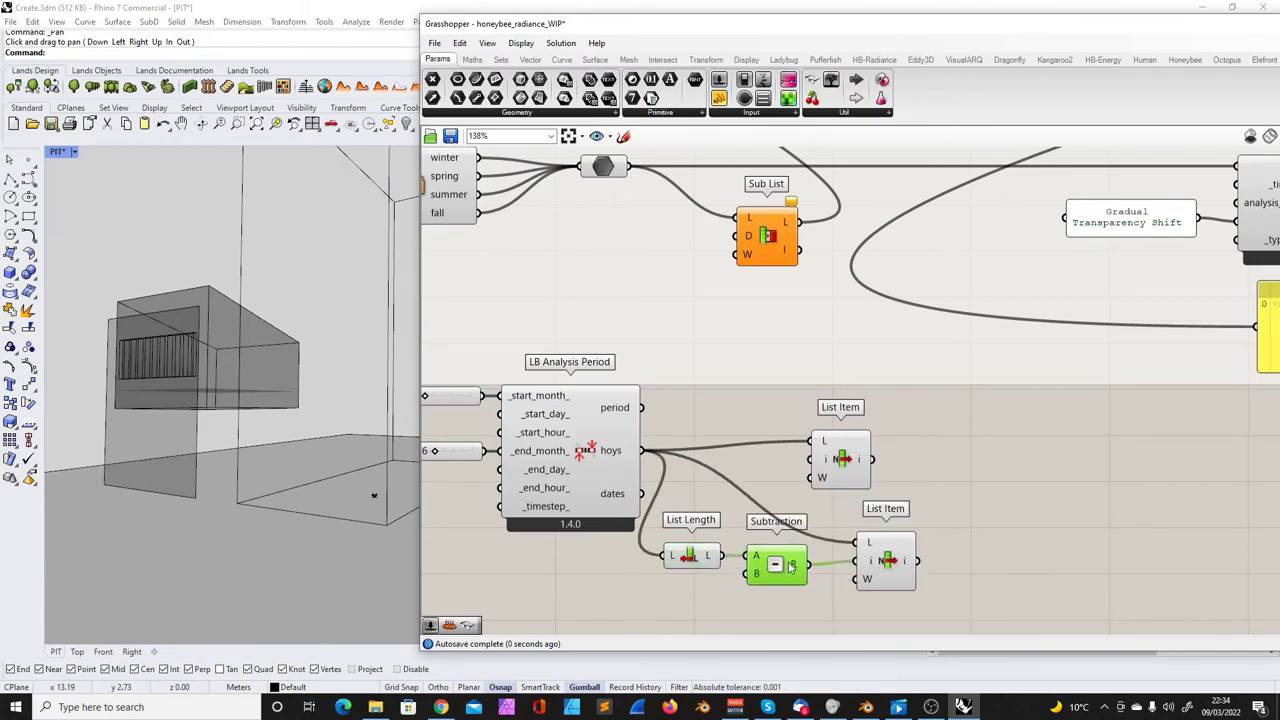
mouse_move(906, 562)
mouse_move(858, 460)
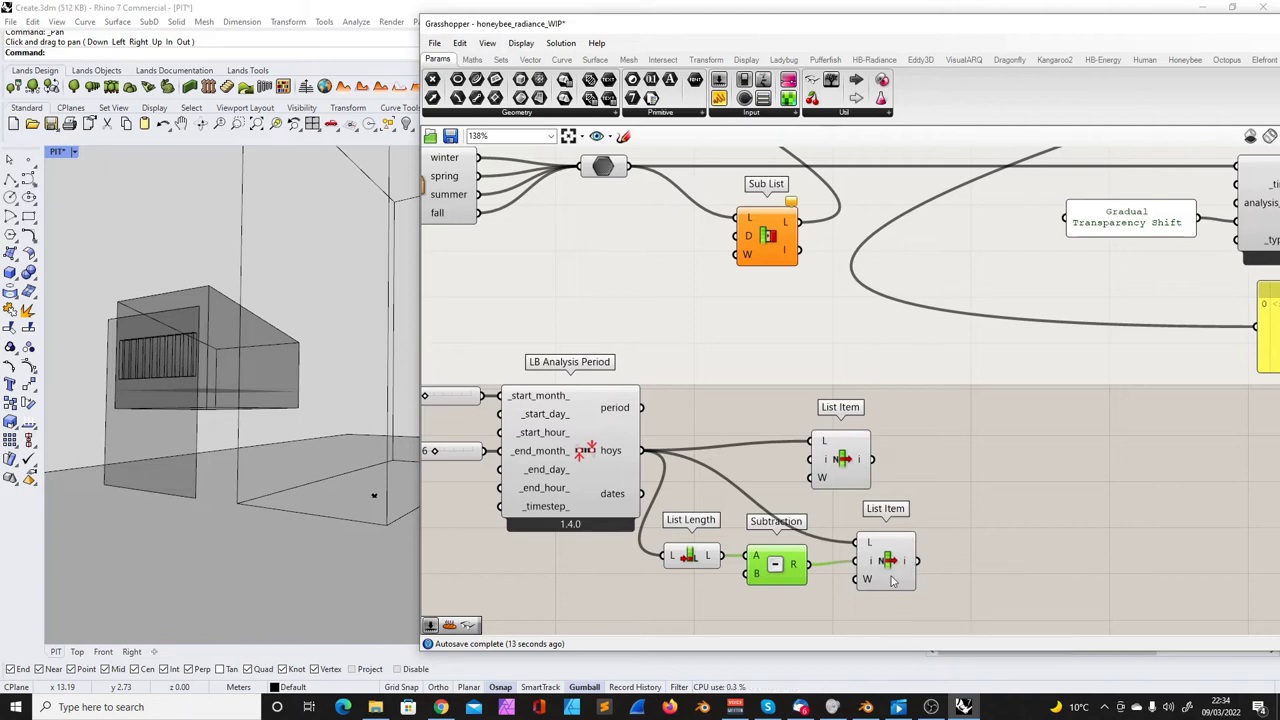
- Bypass the Subtraction by wiring List Length straight to the lower List Item's index, and move the Subtraction aside
drag(890, 560, 872, 557)
mouse_move(714, 563)
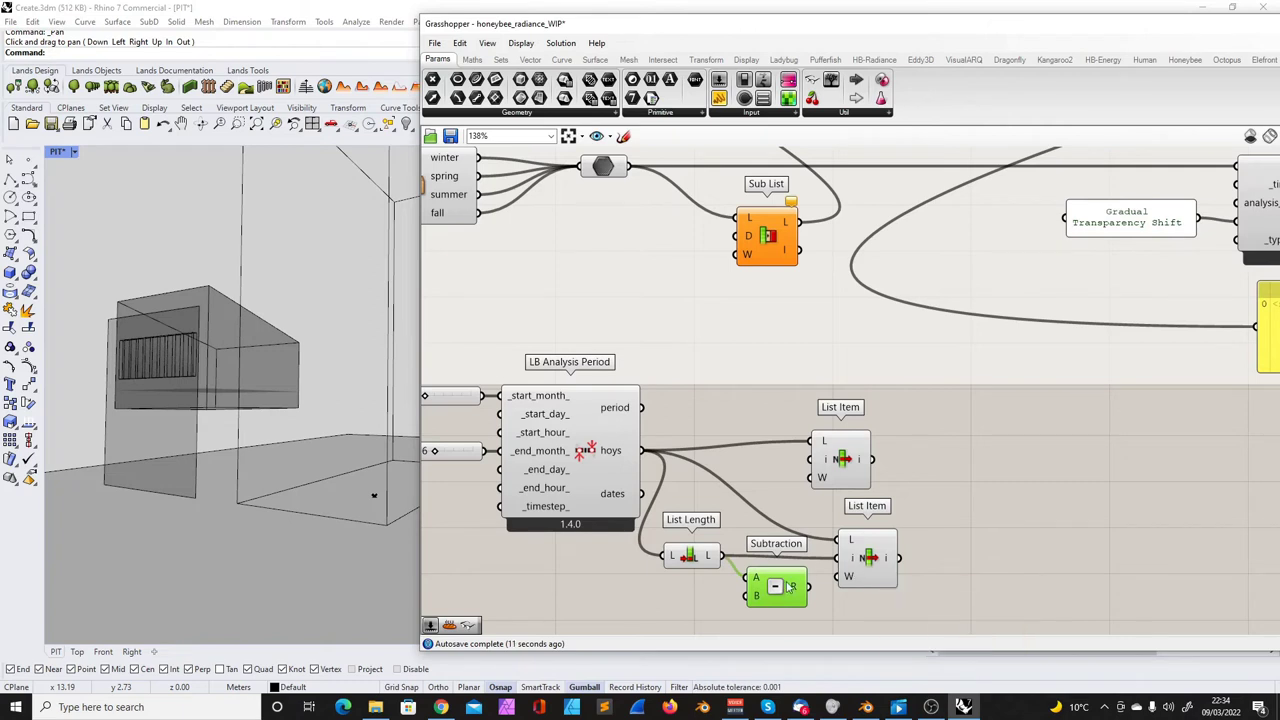
drag(790, 583, 801, 592)
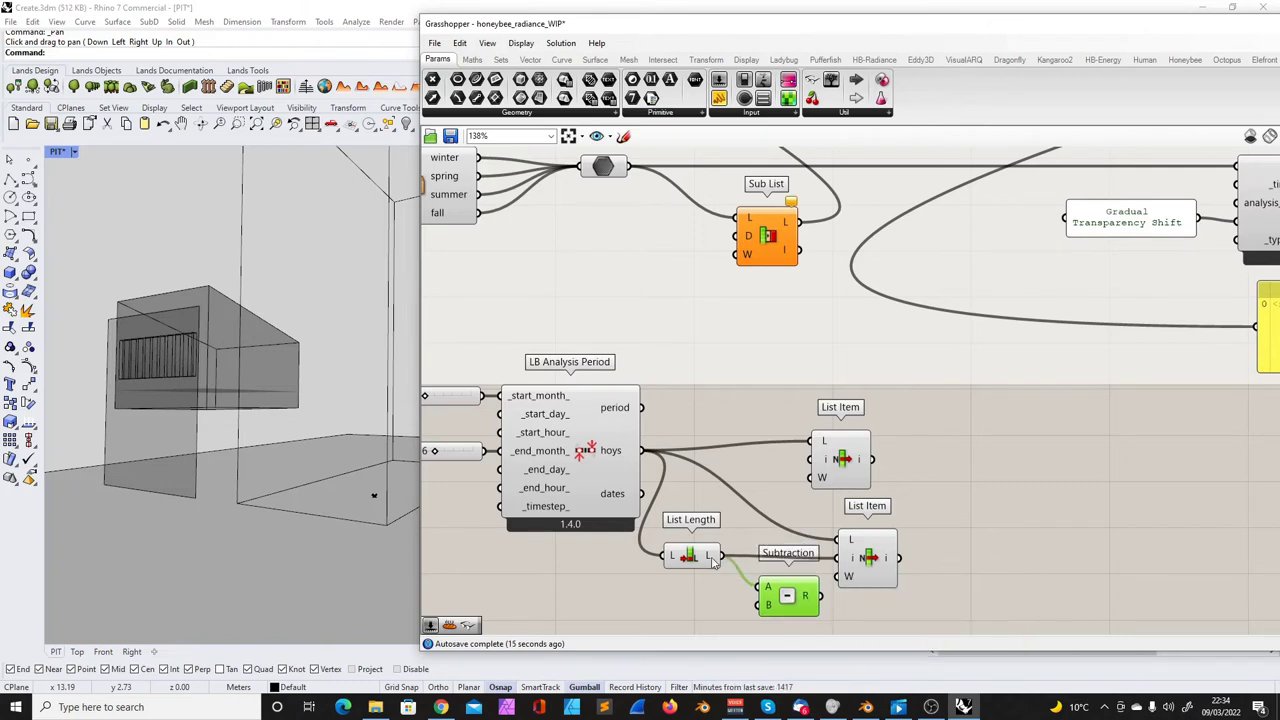
mouse_move(713, 562)
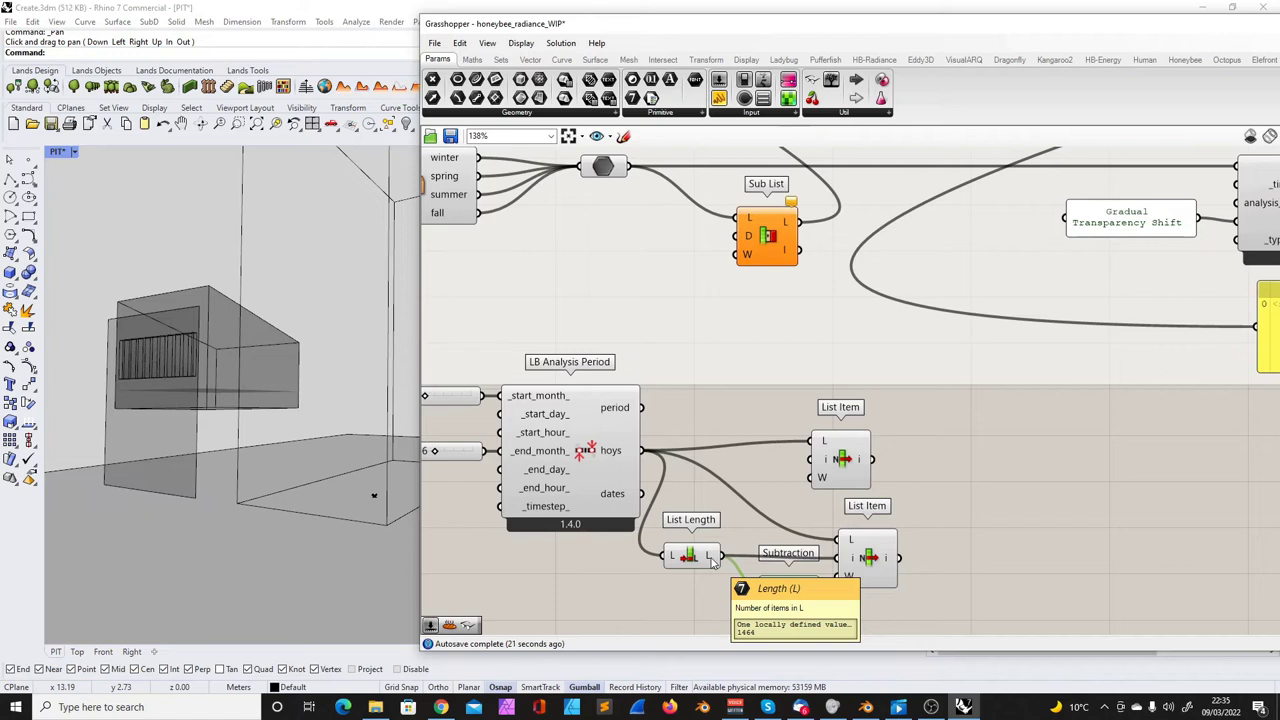
mouse_move(848, 579)
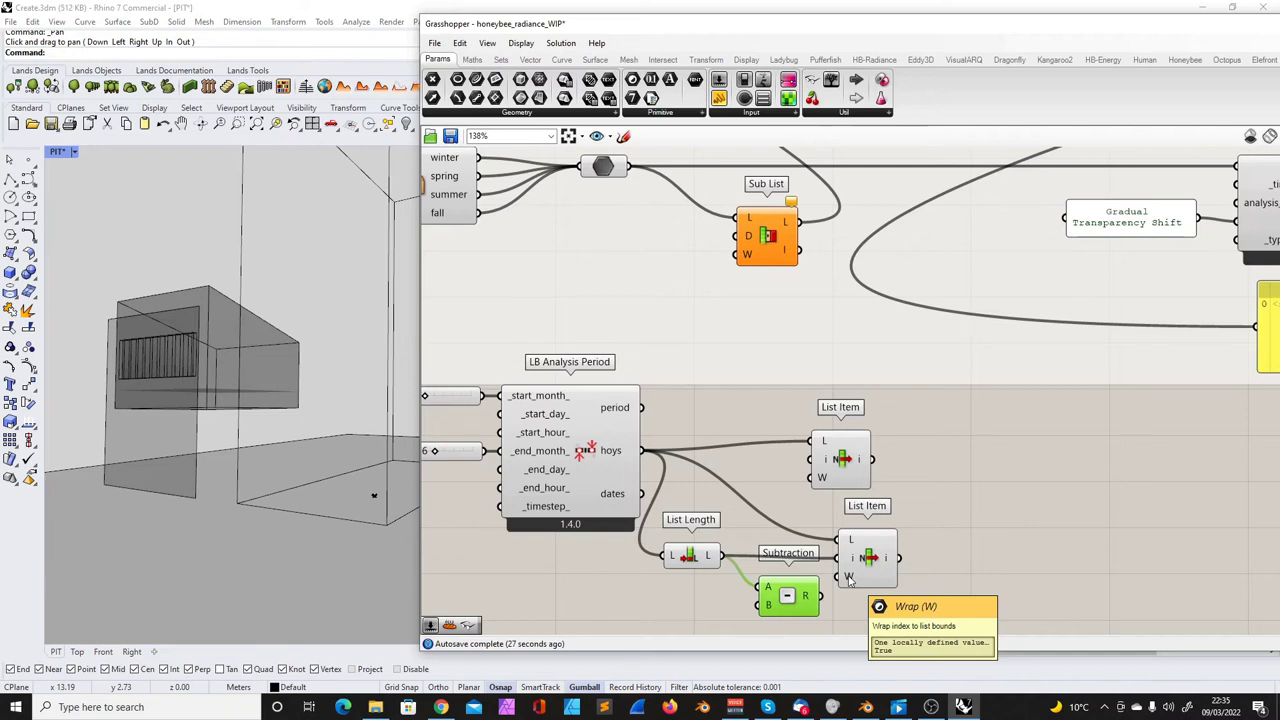
- Set the lower List Item's Wrap input to False
right_click(848, 579)
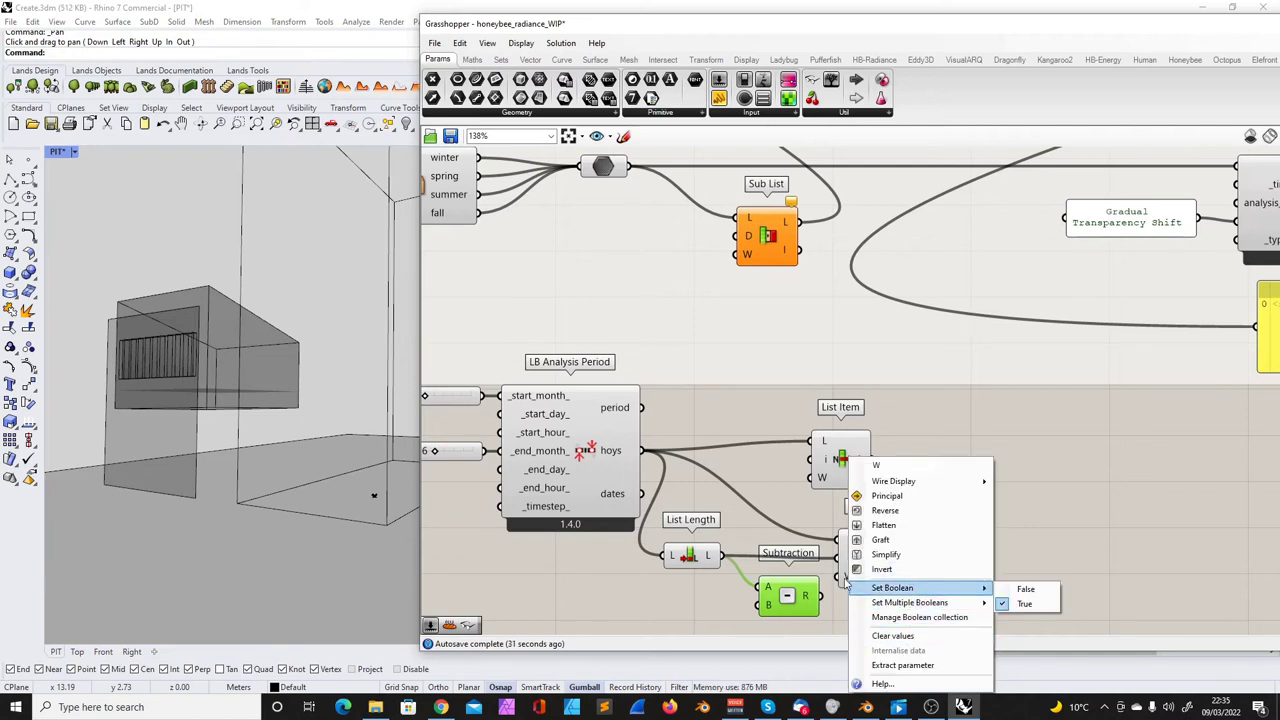
click(877, 569)
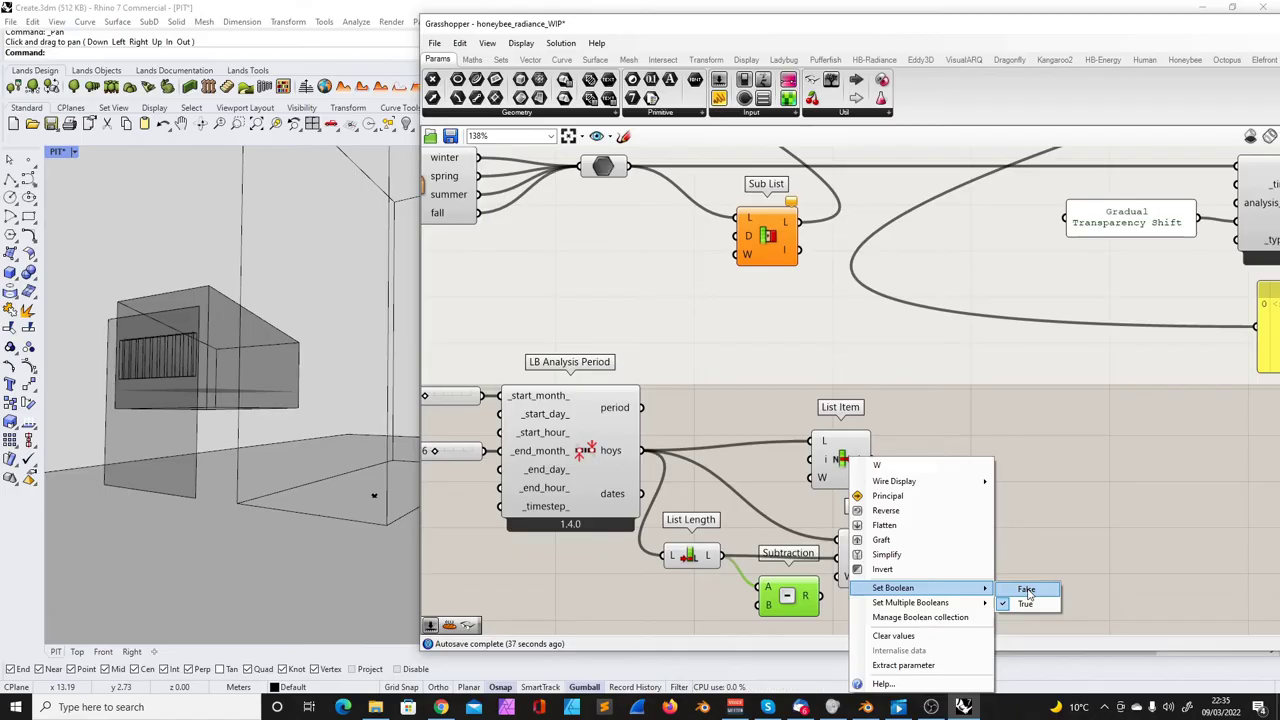
click(1026, 590)
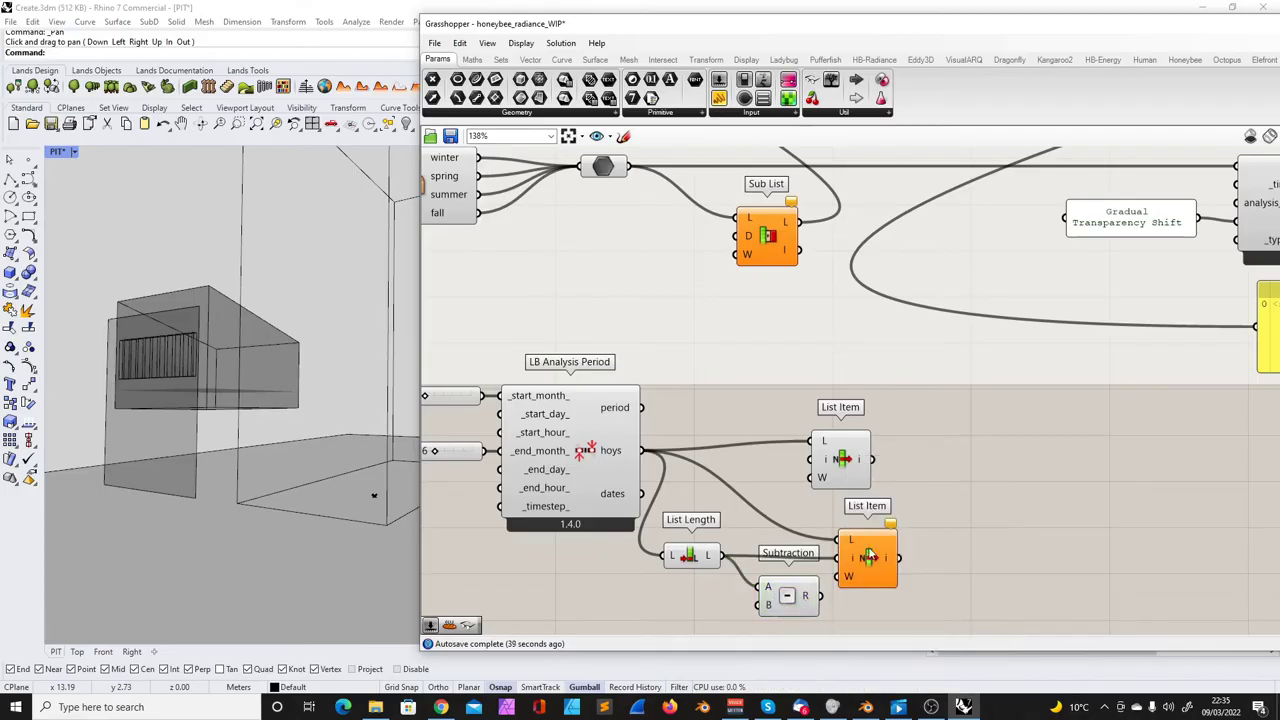
- Connect the Subtraction result to the lower List Item's index and line up List Length, Subtraction and both List Items
mouse_move(697, 559)
mouse_down()
mouse_move(710, 567)
mouse_move(705, 547)
mouse_move(710, 562)
mouse_up()
mouse_move(727, 565)
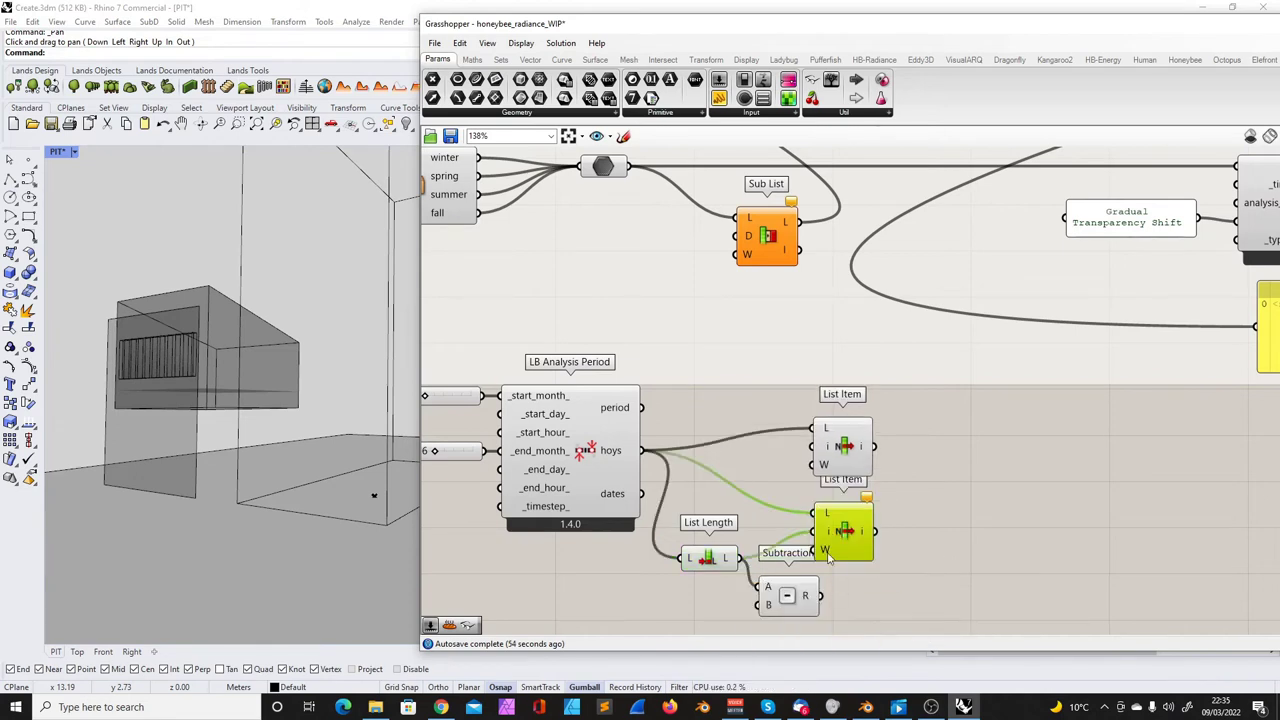
drag(824, 602, 811, 531)
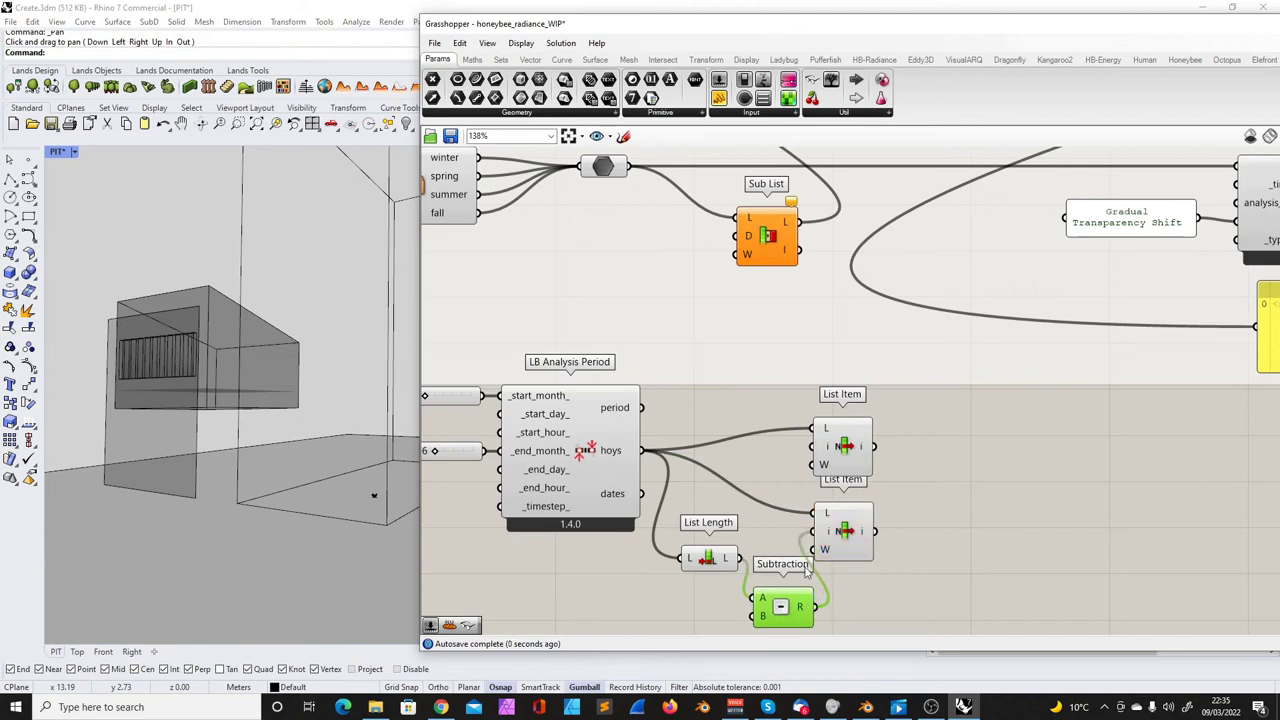
drag(716, 560, 702, 564)
drag(824, 553, 860, 551)
drag(790, 596, 797, 553)
drag(855, 452, 886, 452)
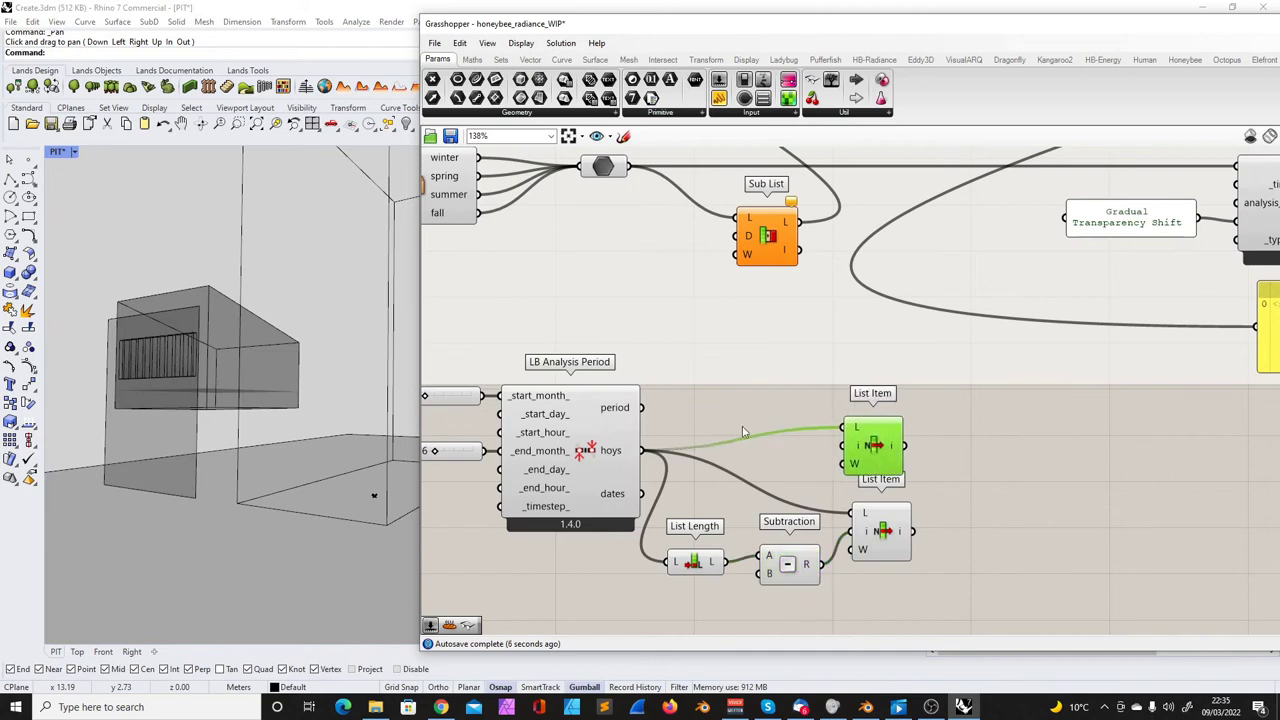
- Compact the List Item, Subtraction and List Length layout and move it with LB Analysis Period up beneath the Cluster and Data components
scroll(728, 470, down, 2)
scroll(758, 480, up, 2)
drag(822, 458, 780, 437)
drag(864, 540, 829, 509)
drag(755, 590, 727, 527)
drag(658, 578, 667, 482)
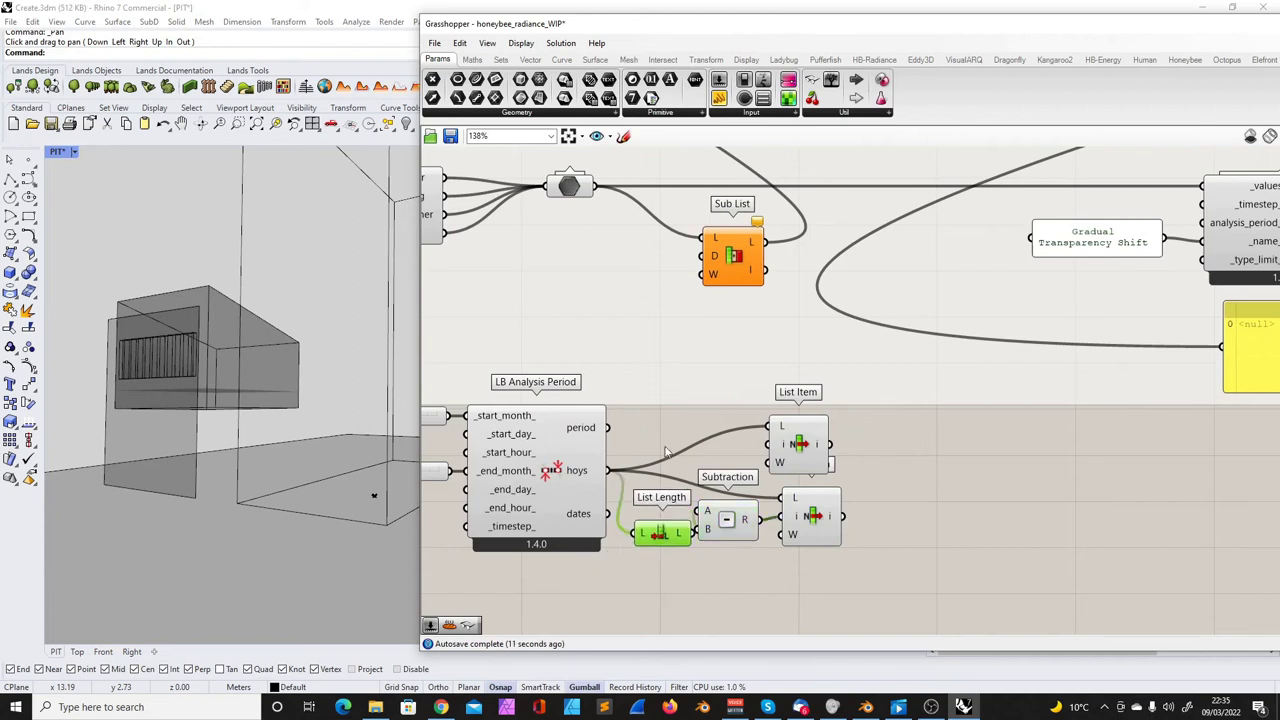
drag(636, 395, 662, 514)
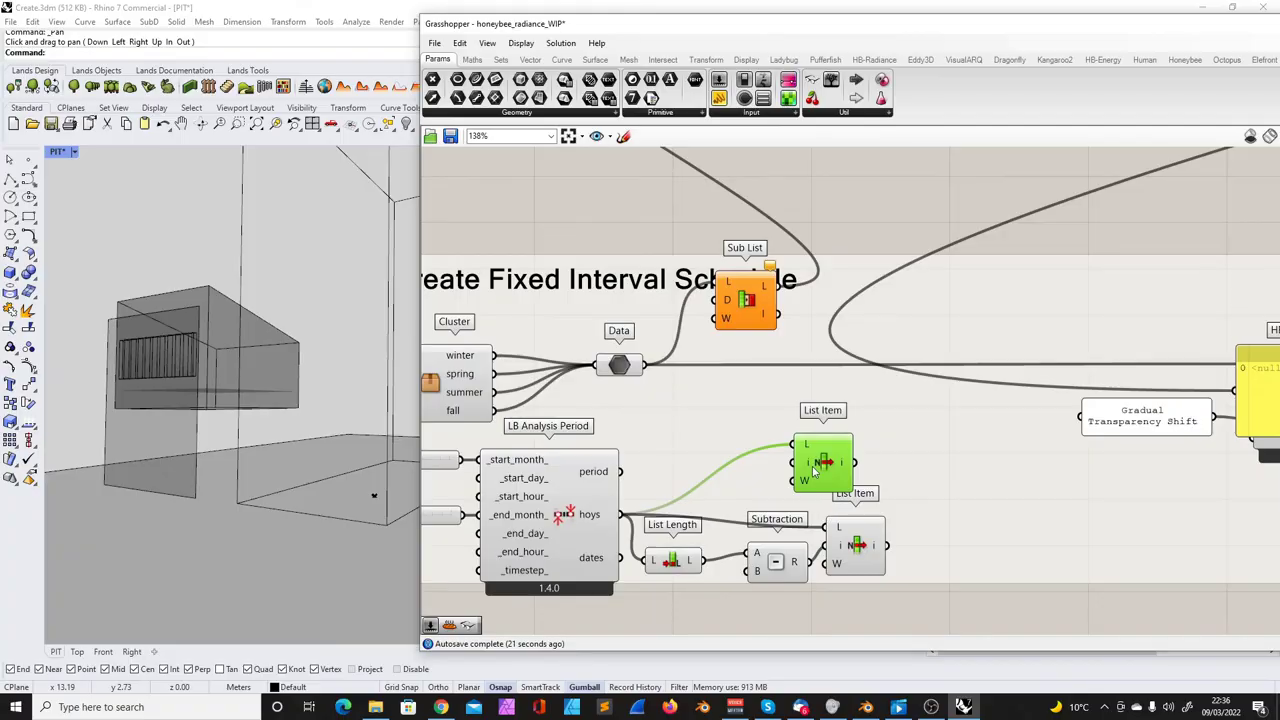
- Check the item outputs of both List Items for the first and last hour of the analysis period
drag(860, 462, 868, 456)
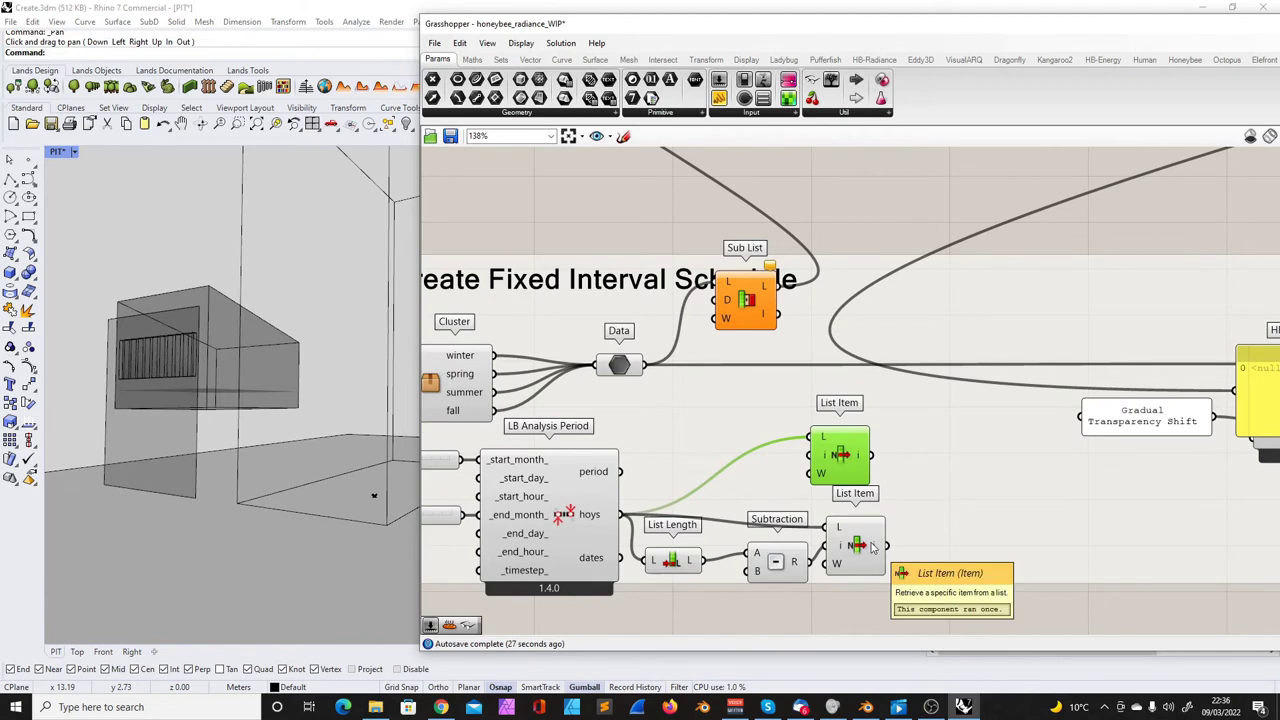
mouse_move(875, 548)
drag(864, 460, 871, 466)
mouse_move(871, 466)
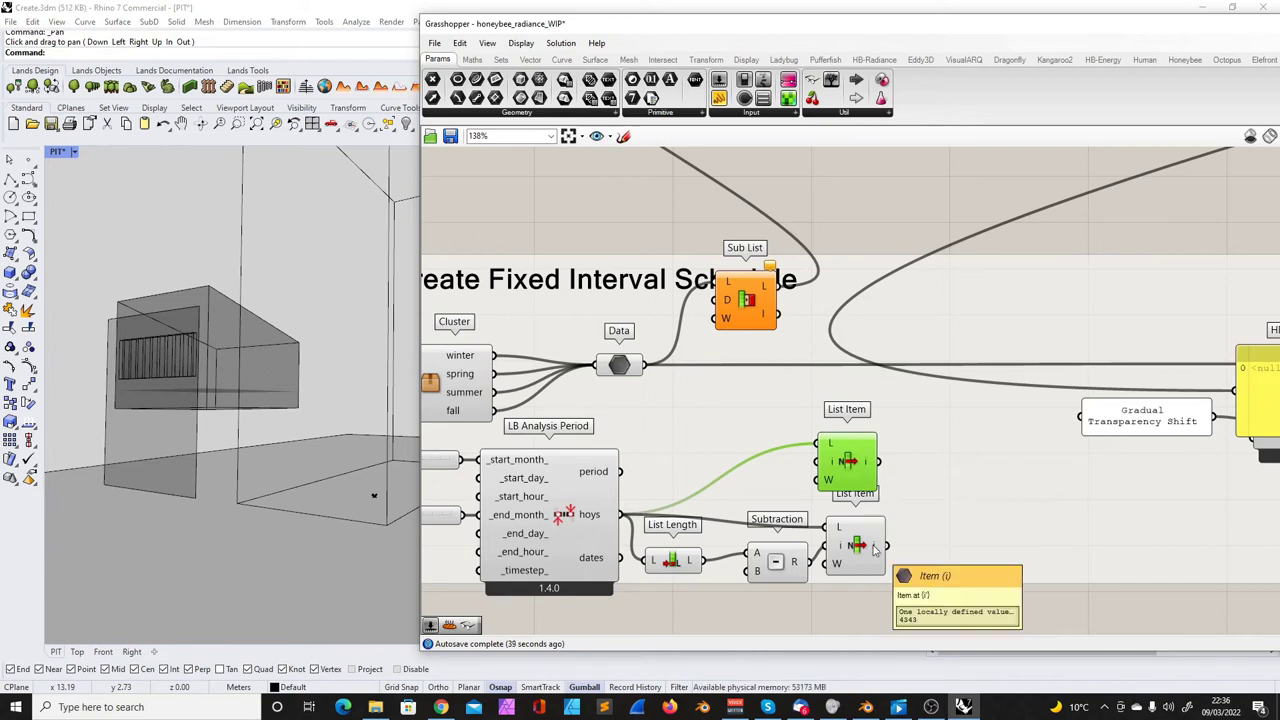
- Shift the Sub List away from the Data parameter and add a Construct Domain component below it
drag(720, 299, 757, 322)
mouse_move(765, 323)
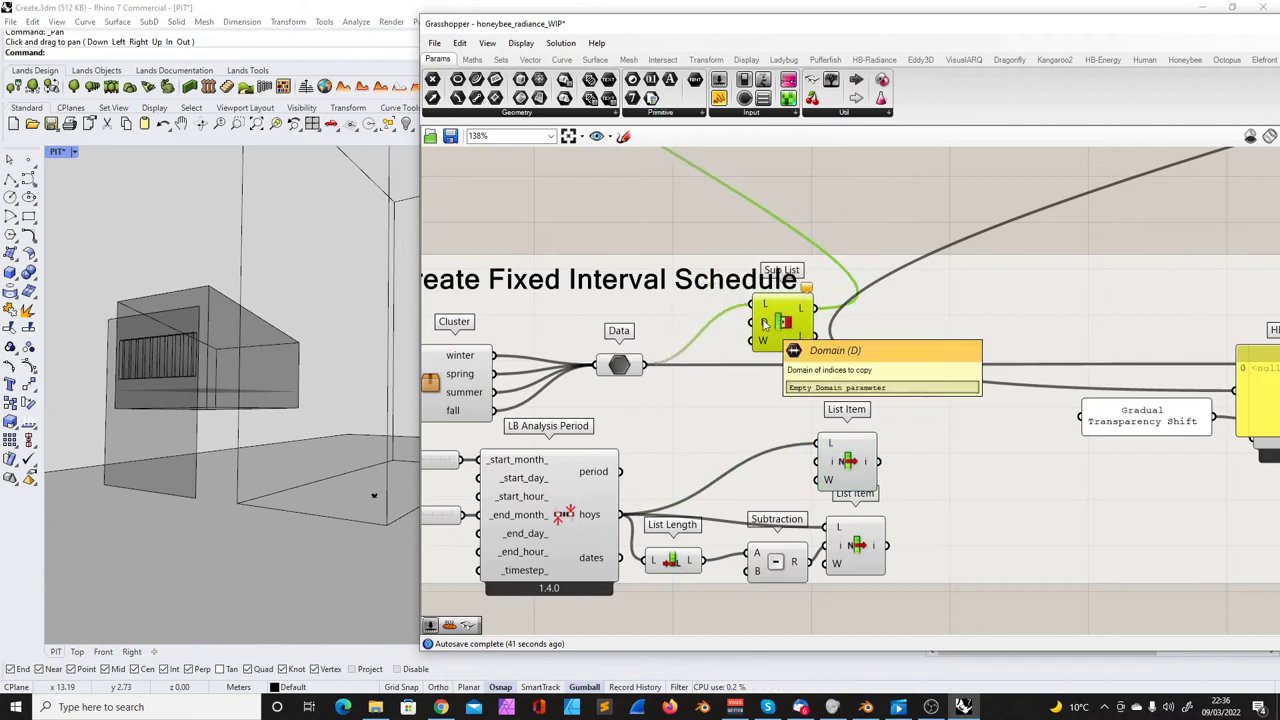
double_click(707, 211)
text(do)
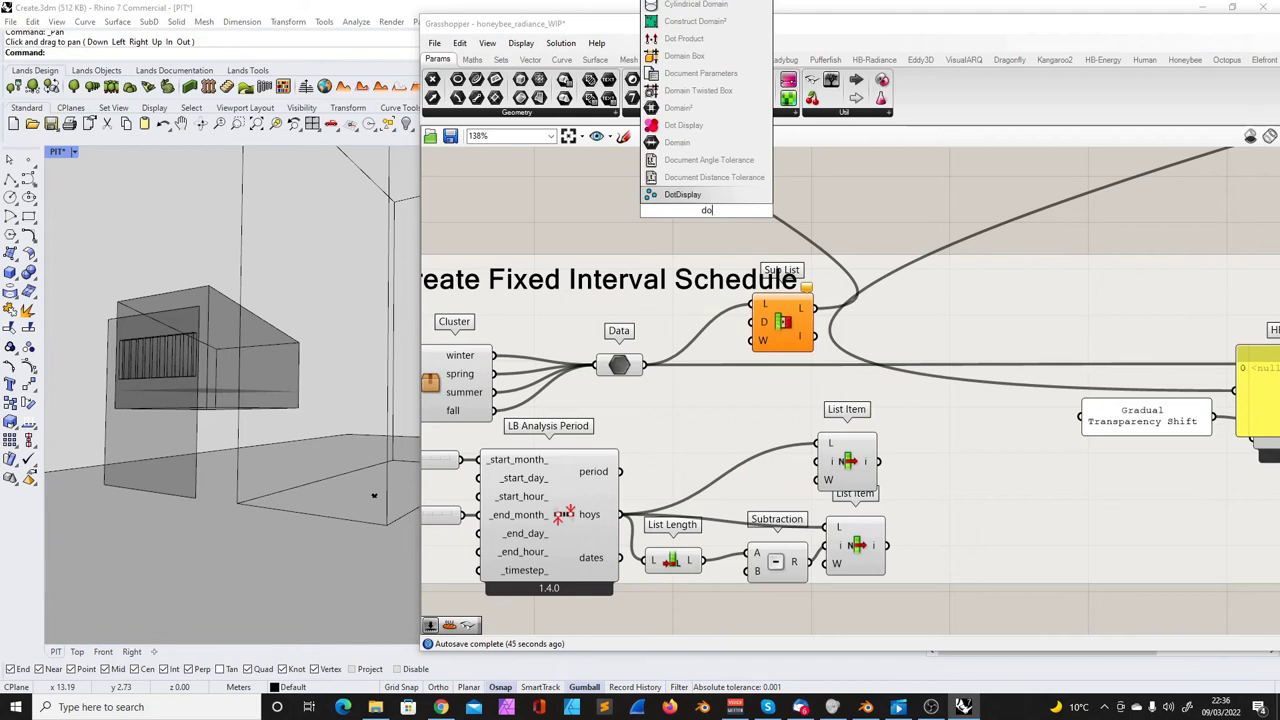
key(BackSpace)
text(cons)
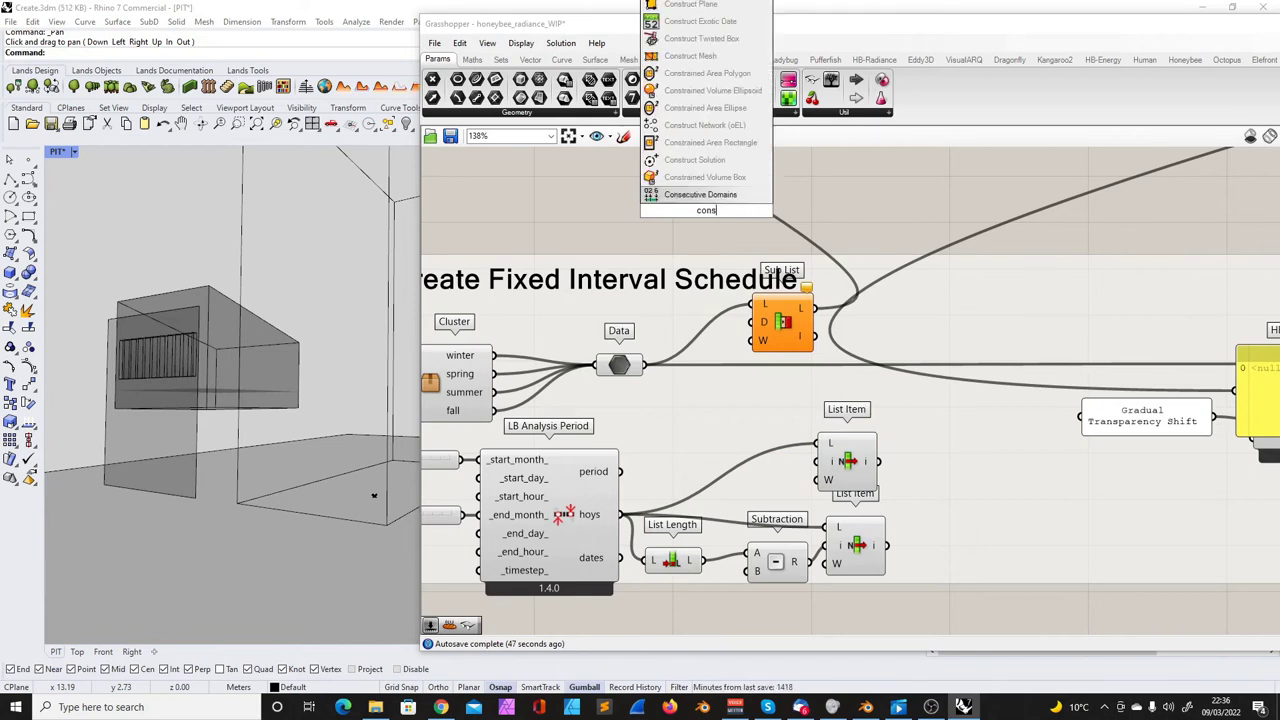
text(truct do)
click(736, 194)
drag(716, 214, 718, 415)
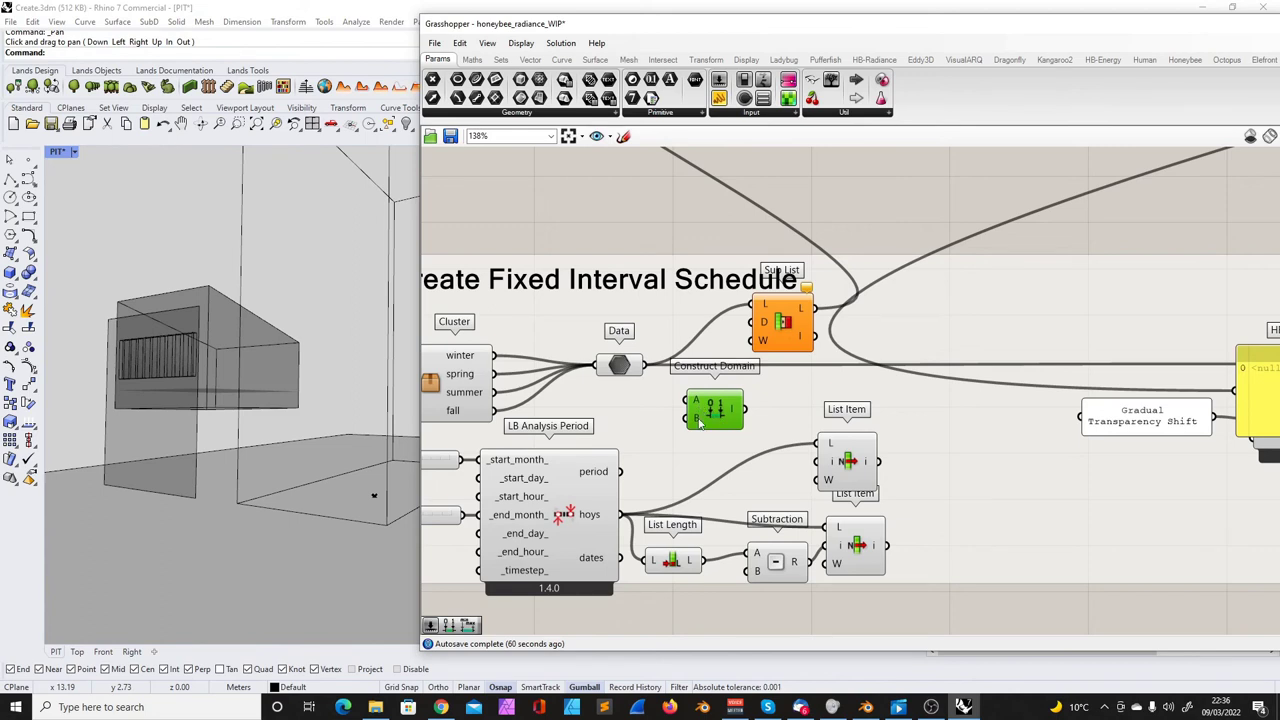
- Connect the upper List Item's output to Construct Domain's A and the lower one's to B, then check the resulting domain
drag(880, 464, 700, 402)
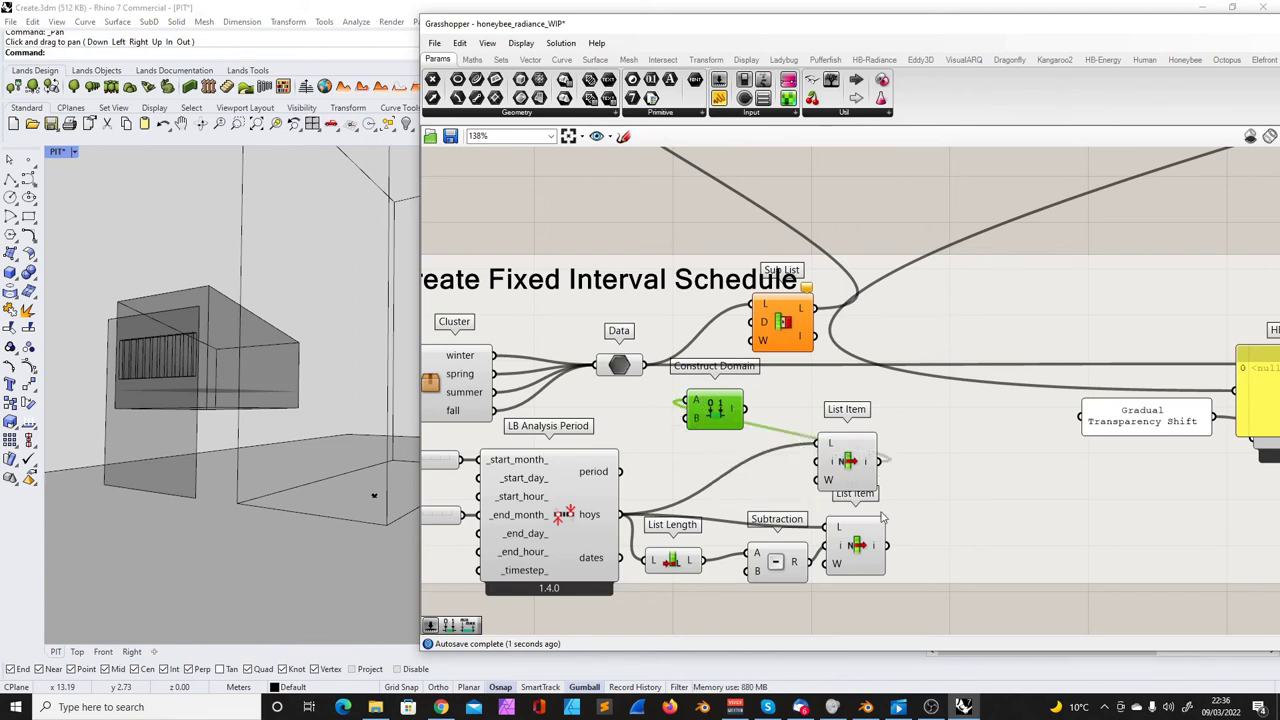
drag(887, 545, 680, 425)
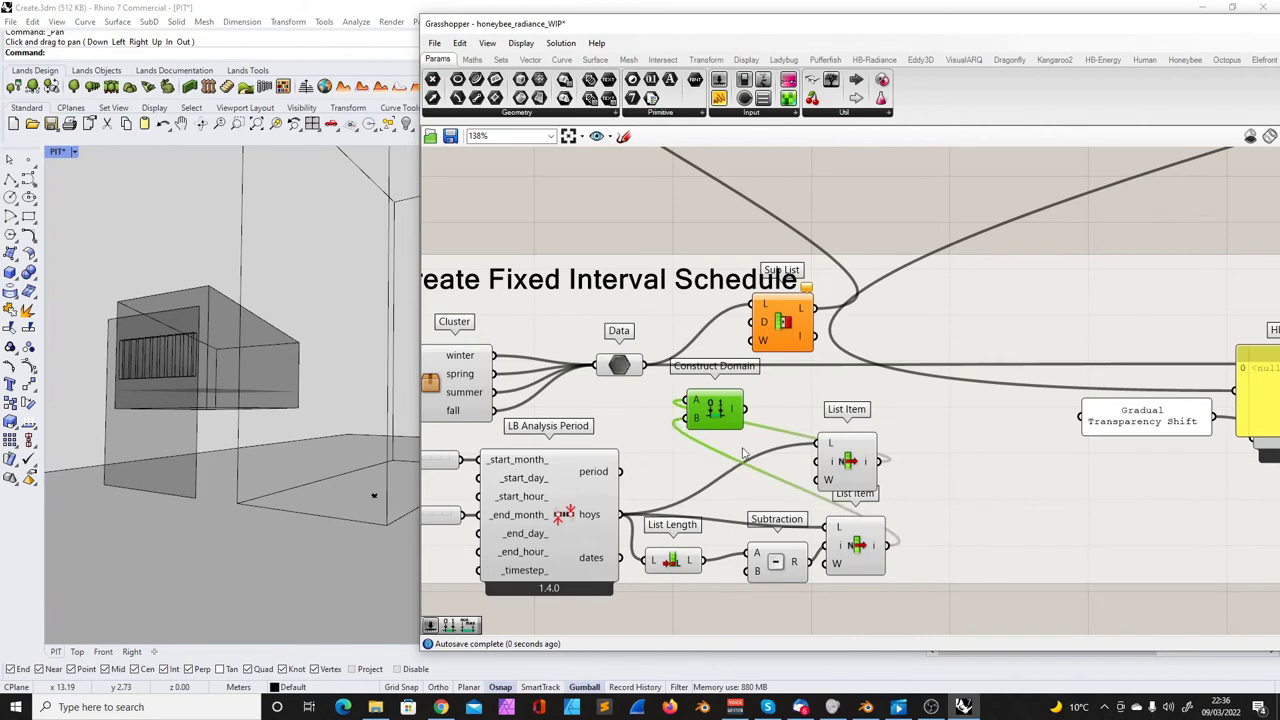
right_drag(734, 420, 738, 452)
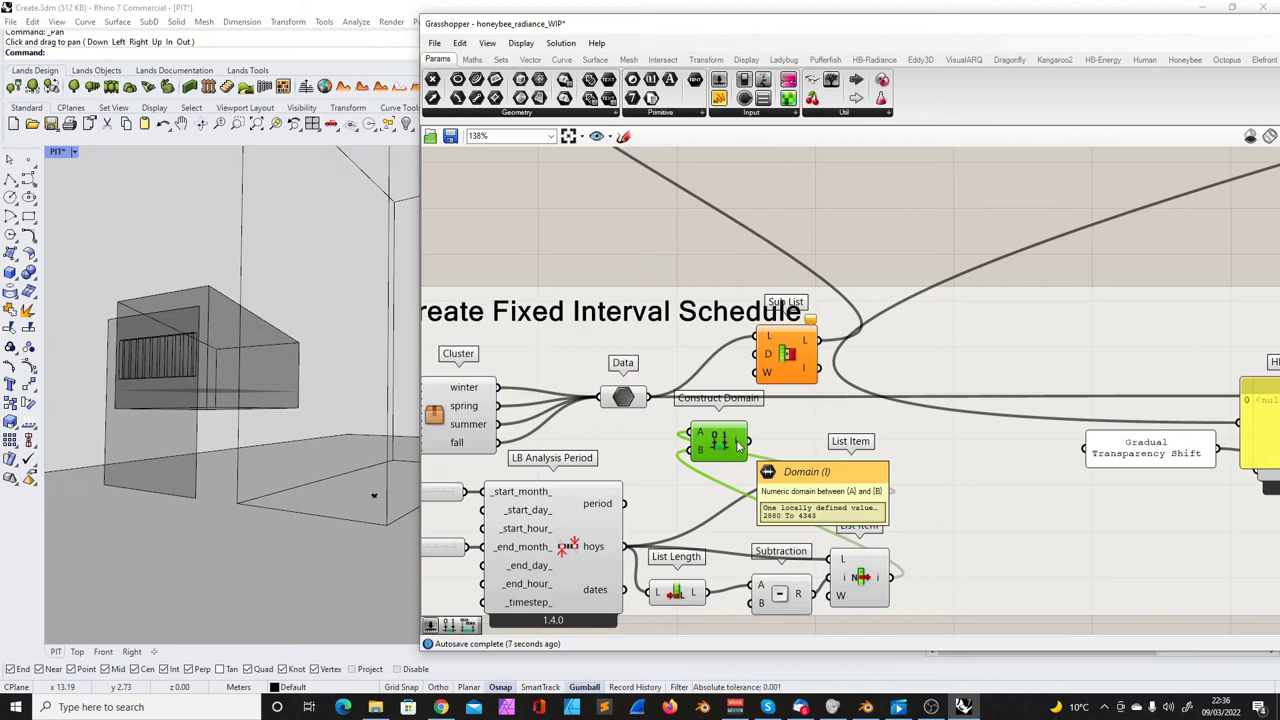
- Connect Construct Domain's output to the D input of Sub List
drag(746, 441, 755, 354)
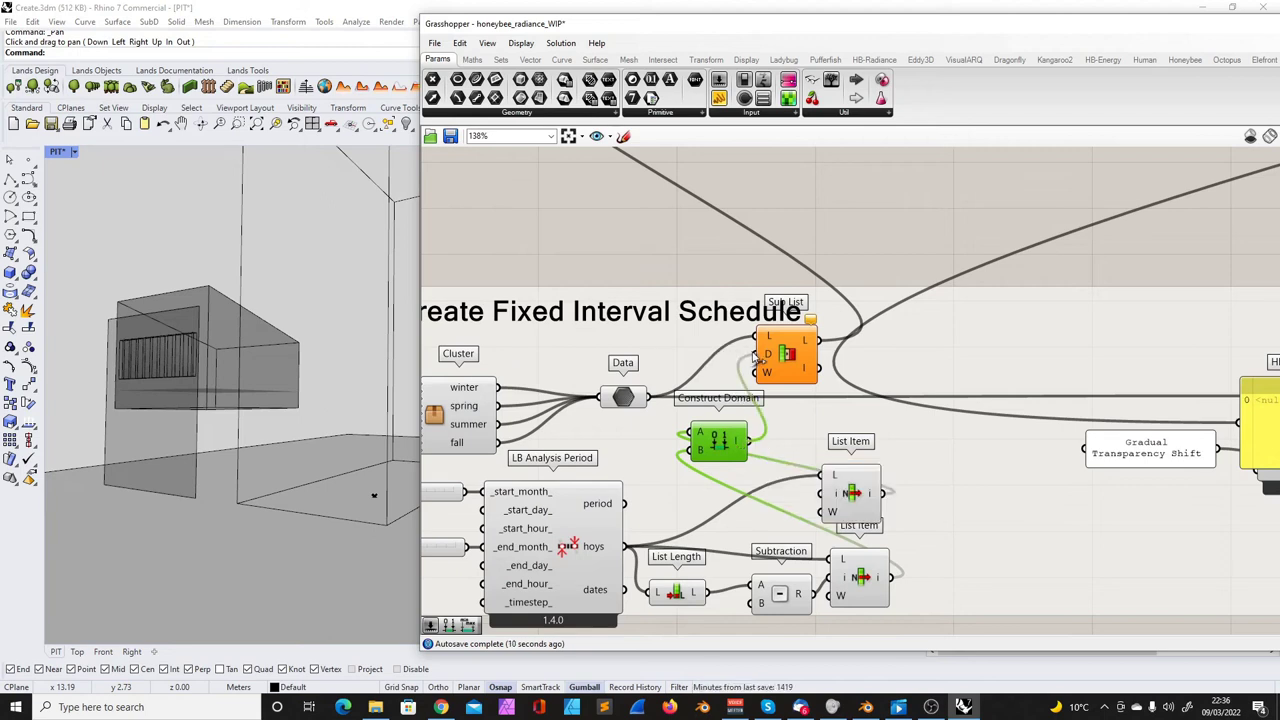
right_drag(804, 342, 775, 388)
scroll(773, 388, up, 1)
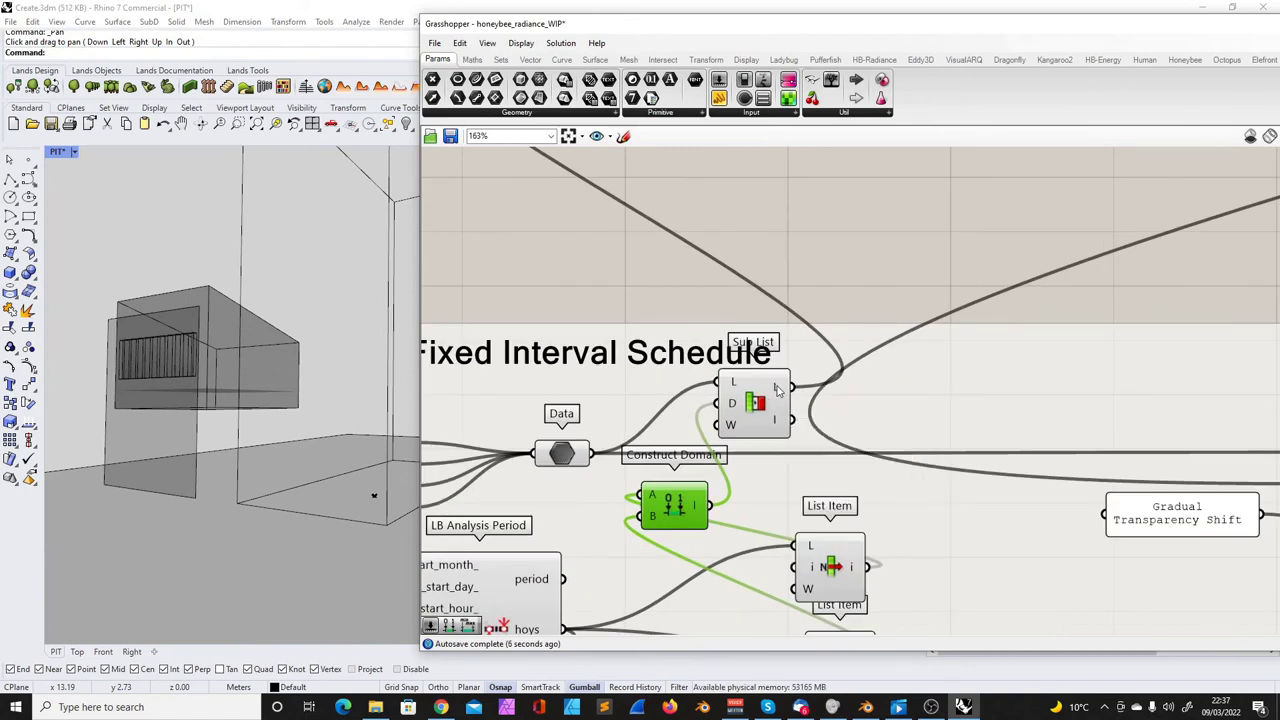
- Move Cluster slightly up and shift the Data parameter closer to it inside the Create Fixed Interval Schedule group
scroll(728, 376, down, 7)
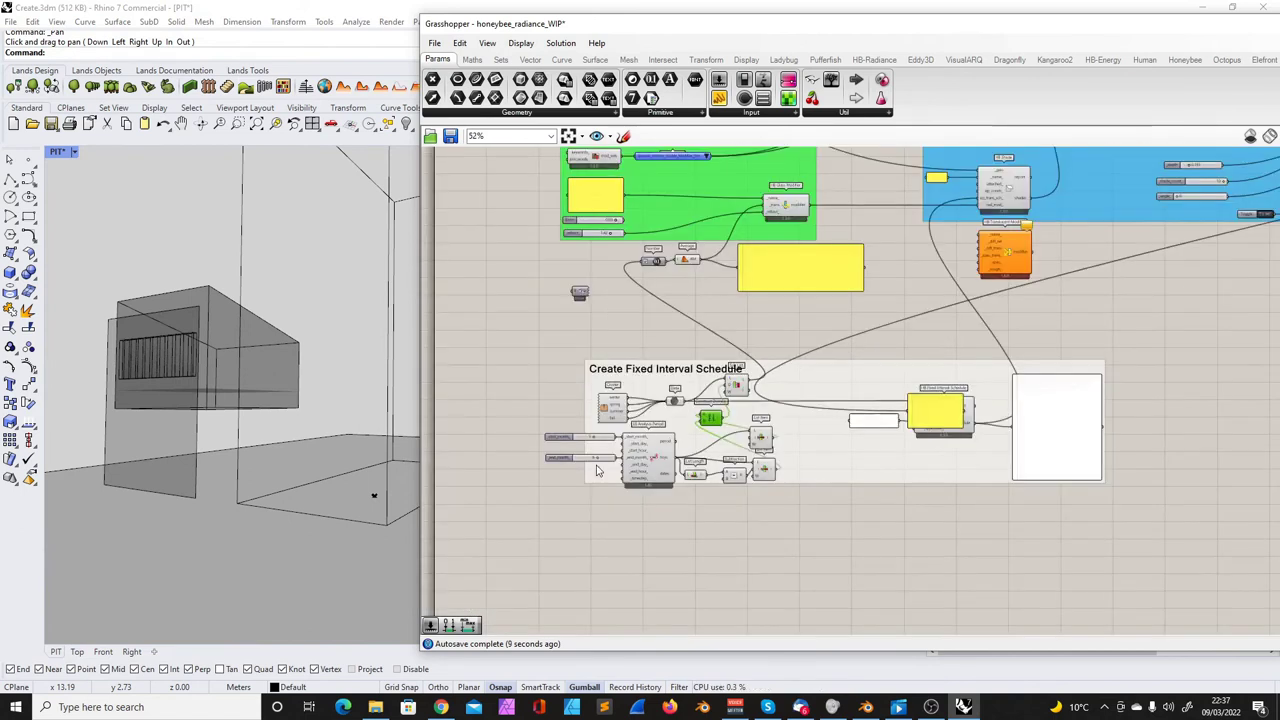
scroll(612, 457, up, 5)
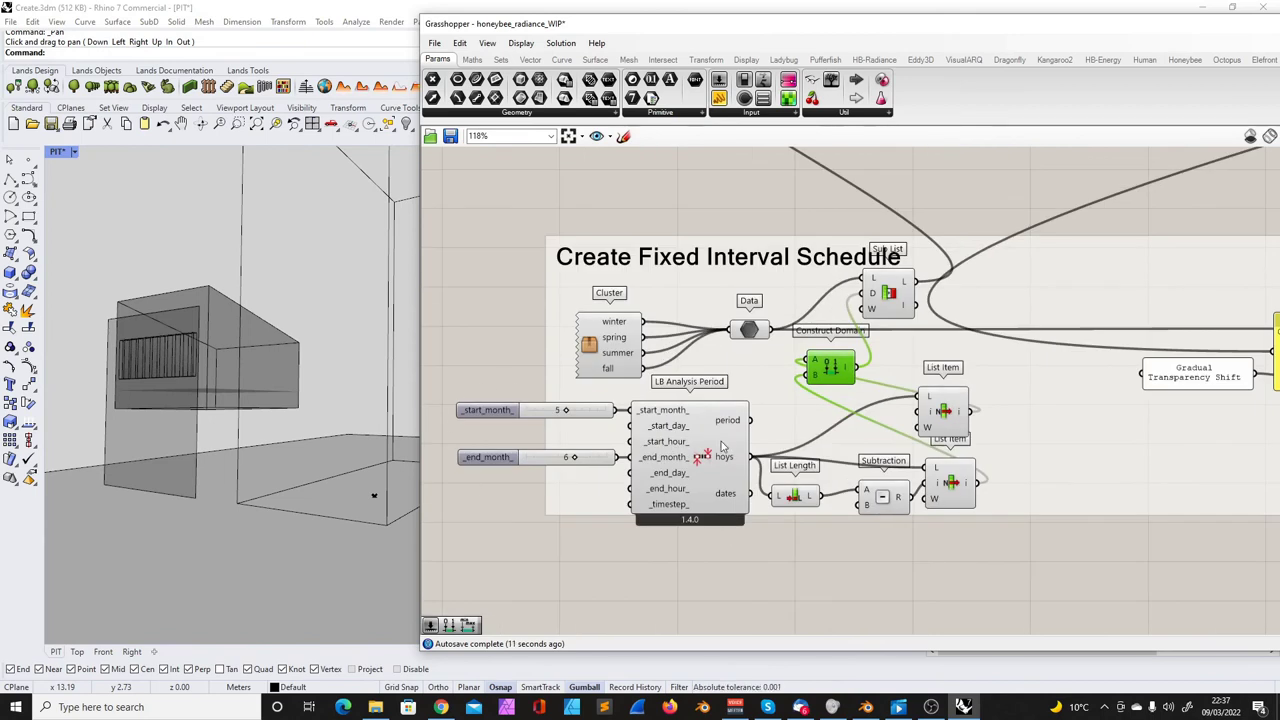
click(749, 330)
drag(619, 341, 614, 333)
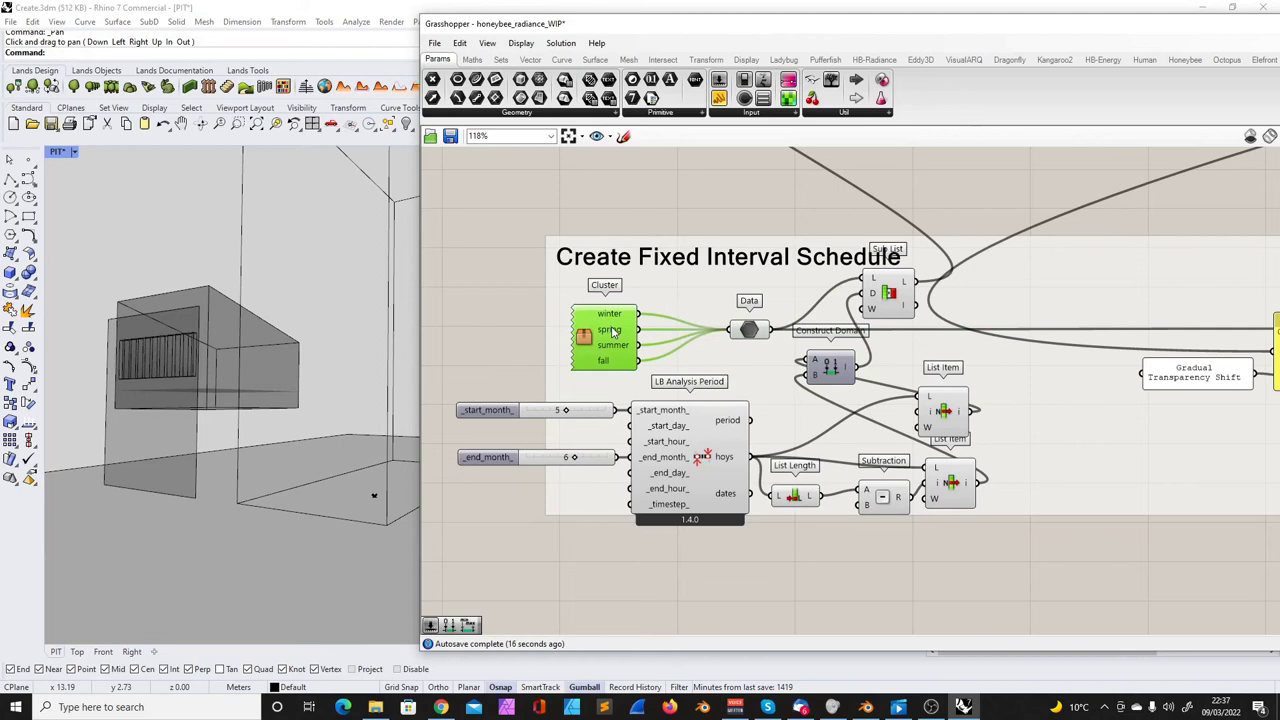
drag(758, 336, 720, 339)
scroll(797, 392, down, 1)
scroll(836, 326, up, 2)
scroll(797, 422, down, 4)
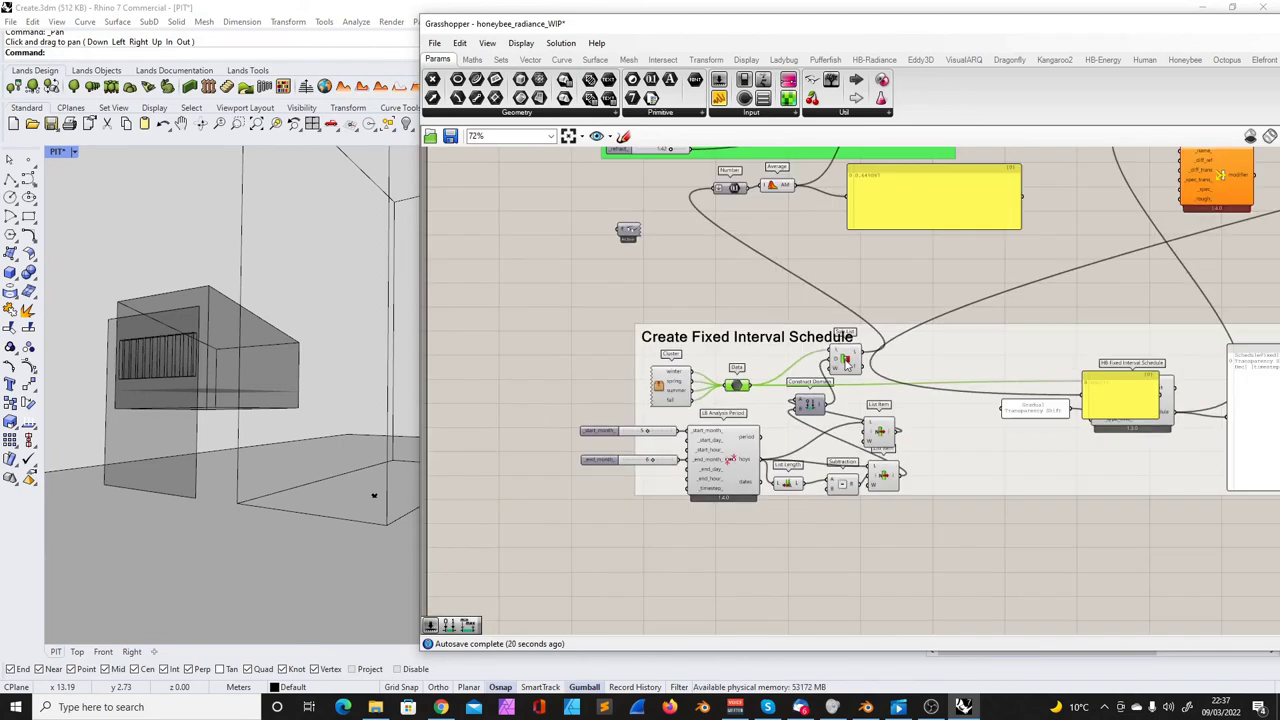
- Shift the Number parameter and Average component away from the result panel and close together below the Modifiers group
scroll(848, 367, up, 4)
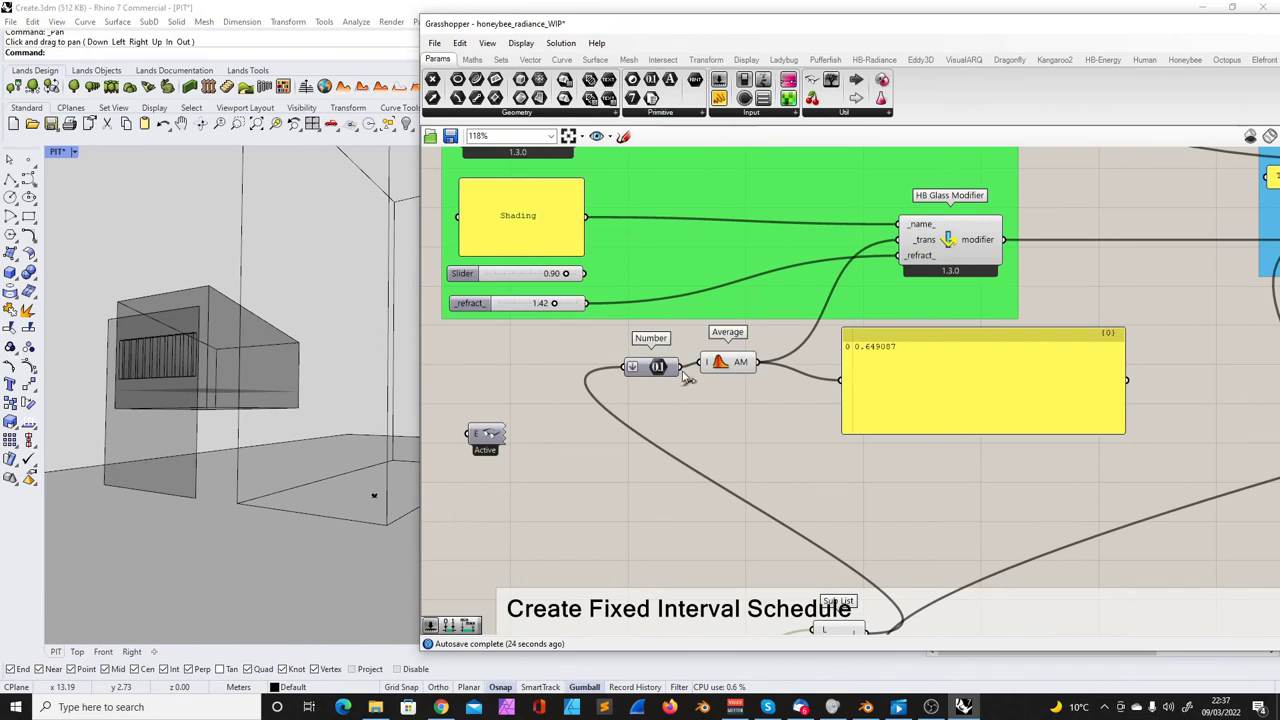
click(622, 363)
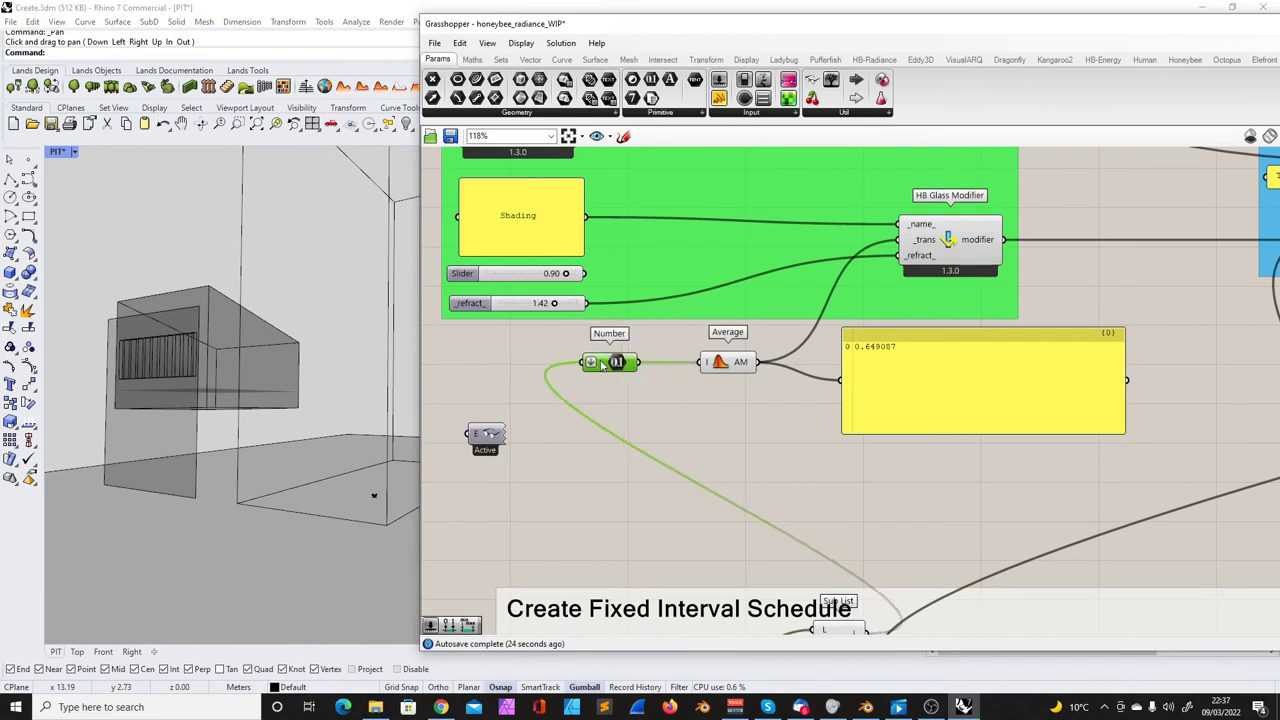
drag(720, 363, 626, 363)
click(718, 363)
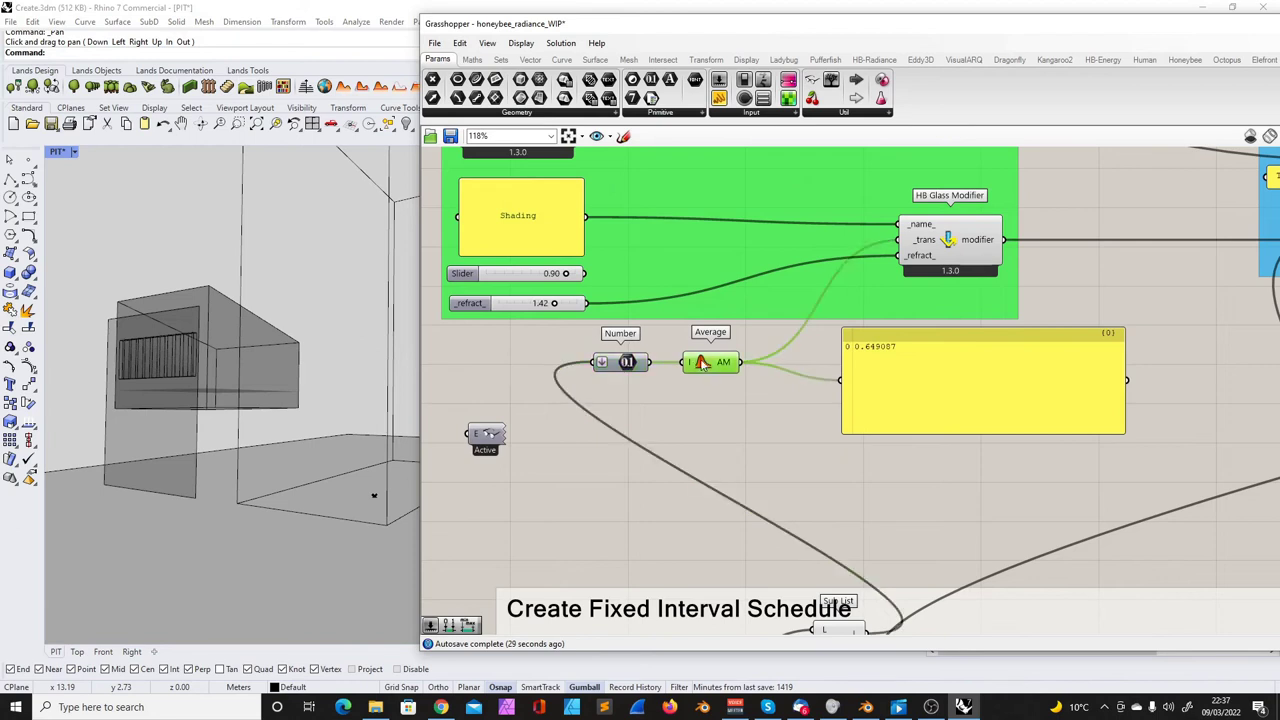
- Line up Number and Average with the middle of the result panel and remove the flattening from Number
click(937, 348)
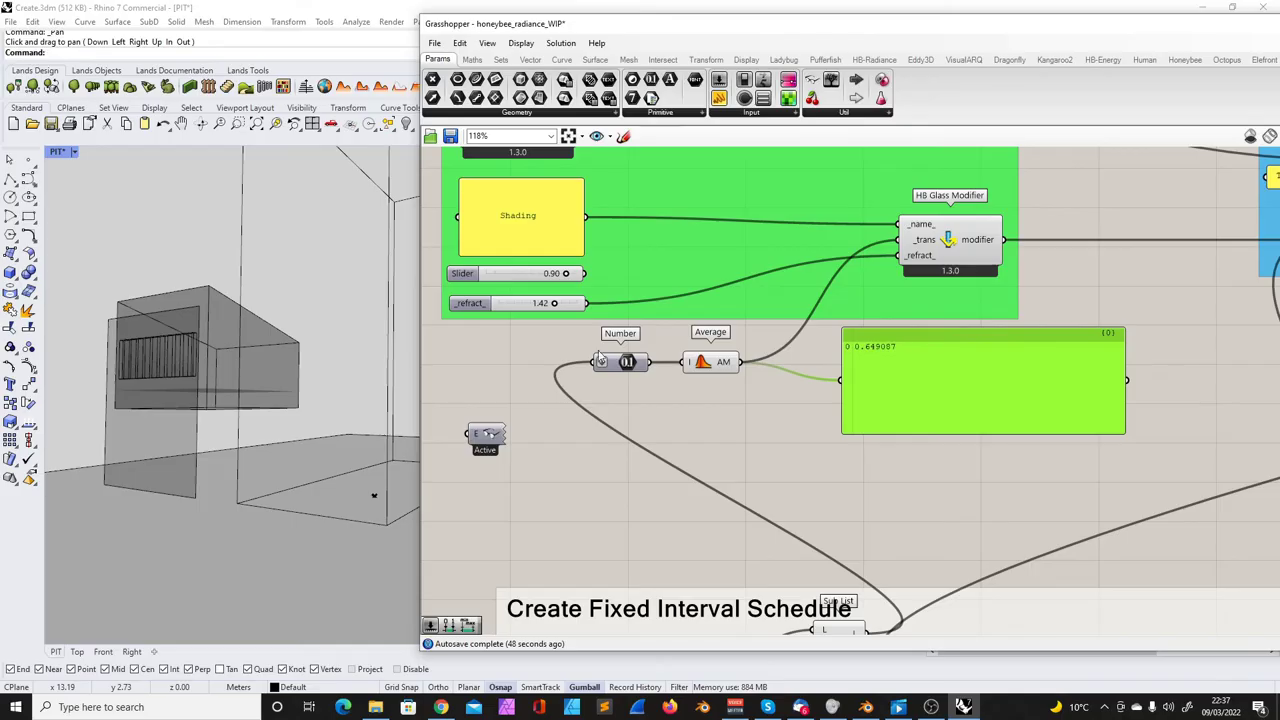
drag(593, 347, 745, 412)
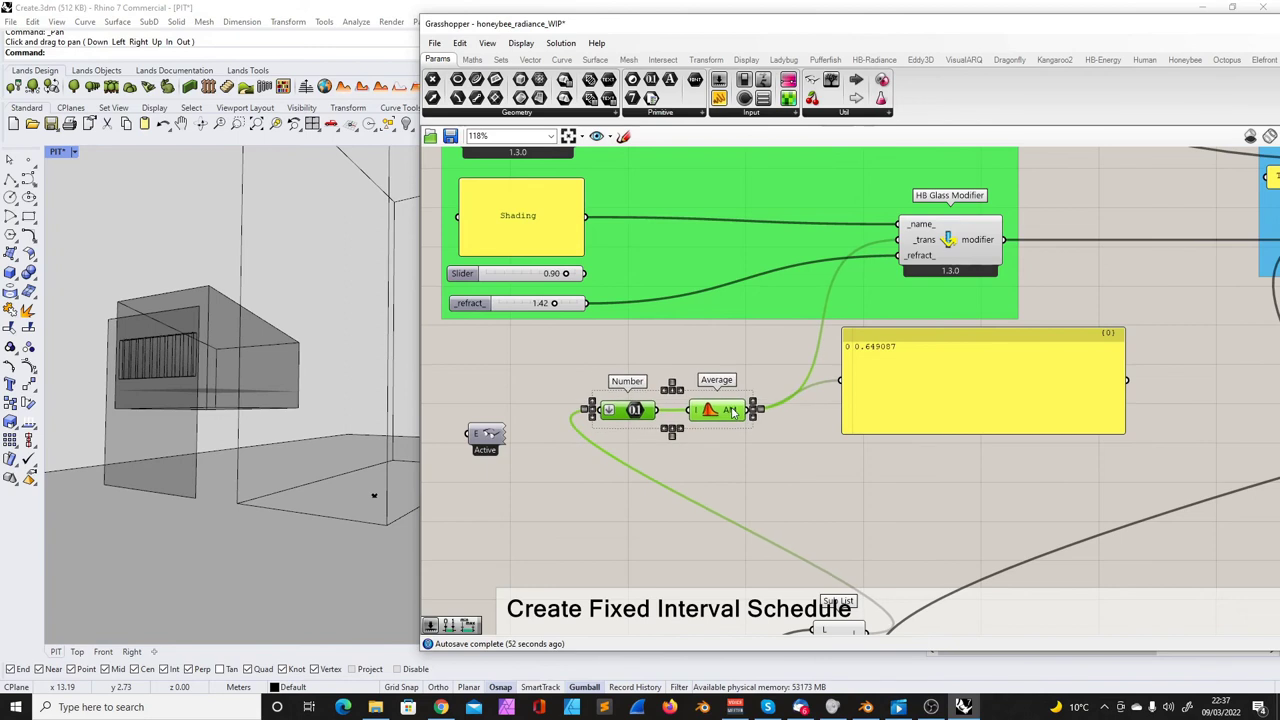
scroll(815, 470, down, 1)
scroll(815, 470, up, 1)
click(919, 389)
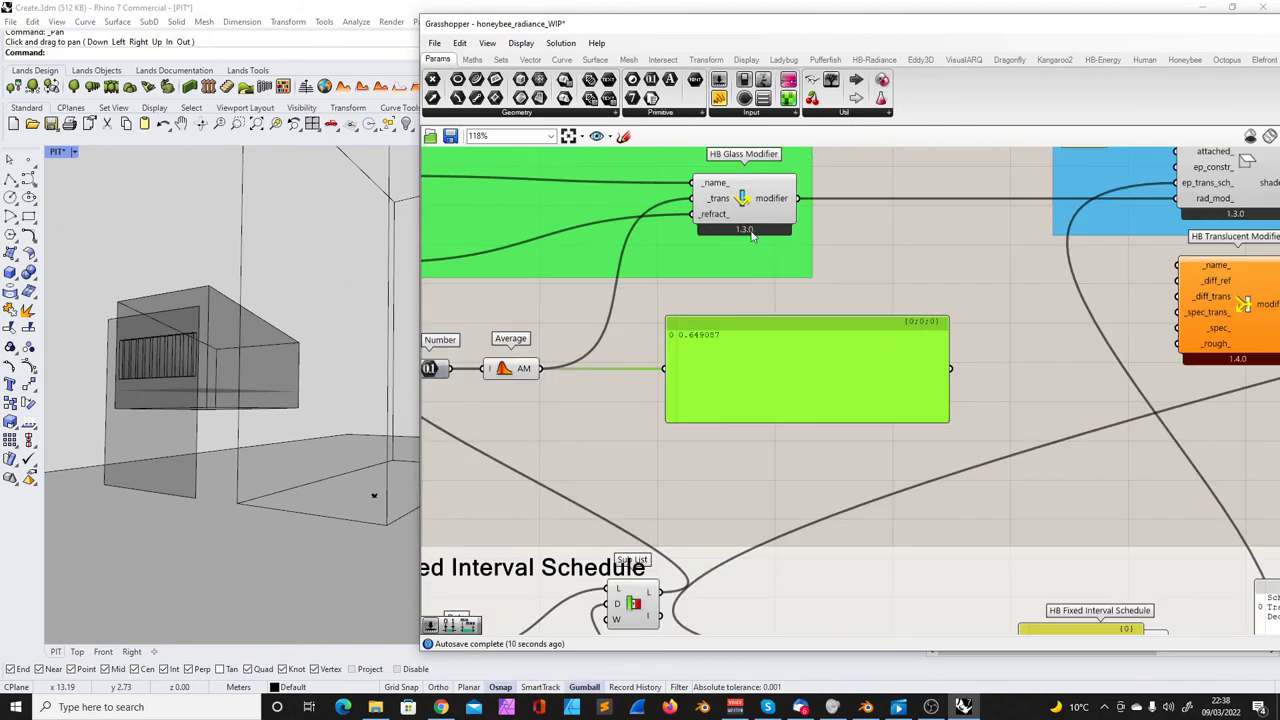
- Check the descriptions and incoming values of HB Glass Modifier's _trans and _refract_ inputs
scroll(803, 289, down, 2)
scroll(762, 218, up, 4)
click(760, 219)
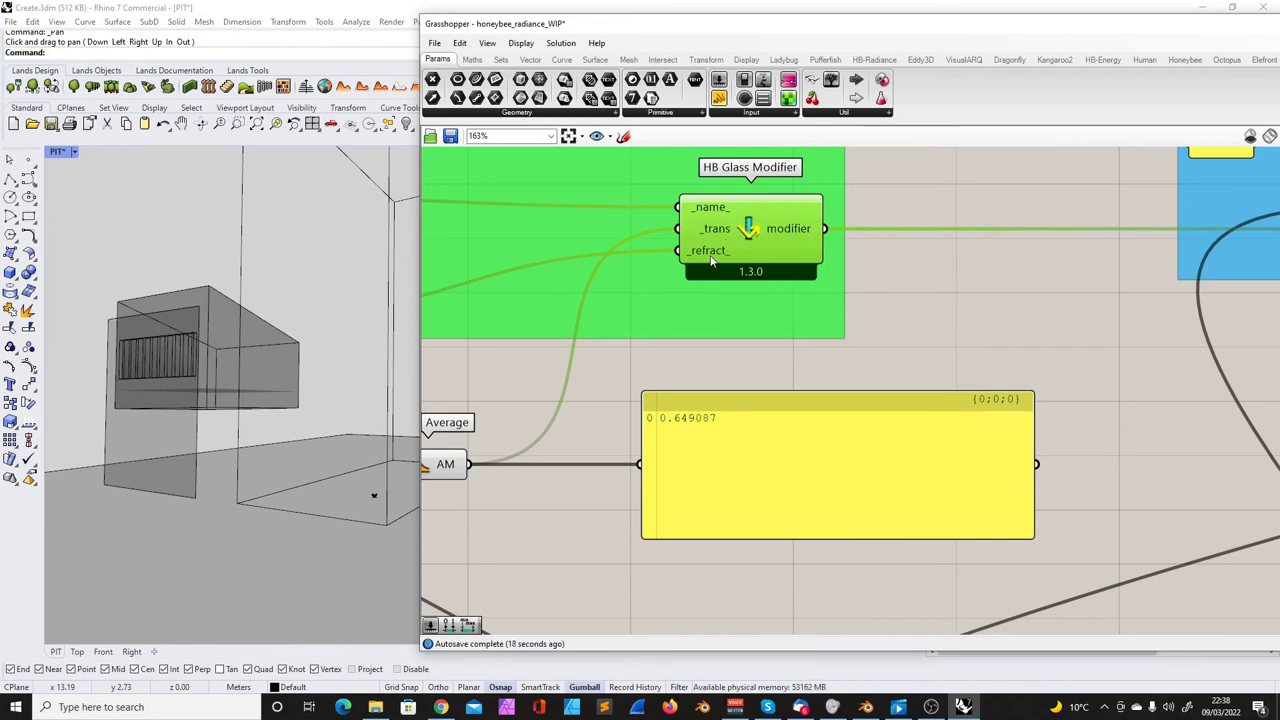
mouse_move(725, 230)
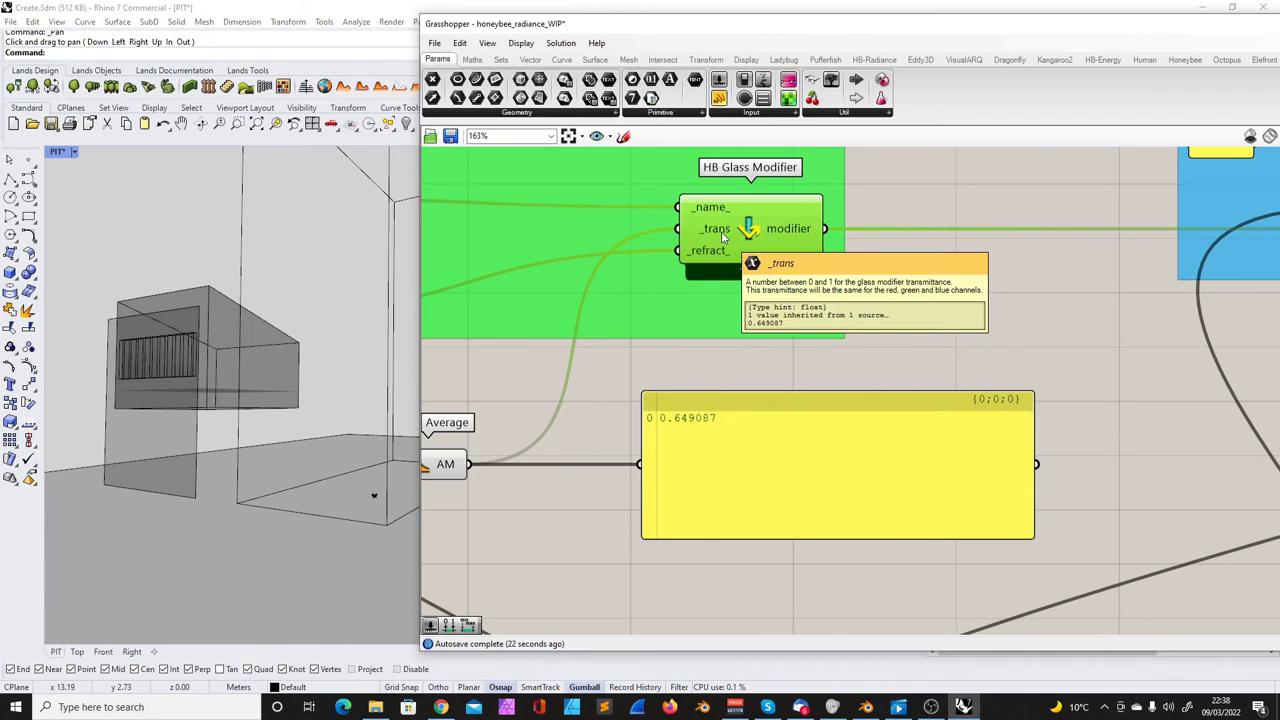
mouse_move(718, 256)
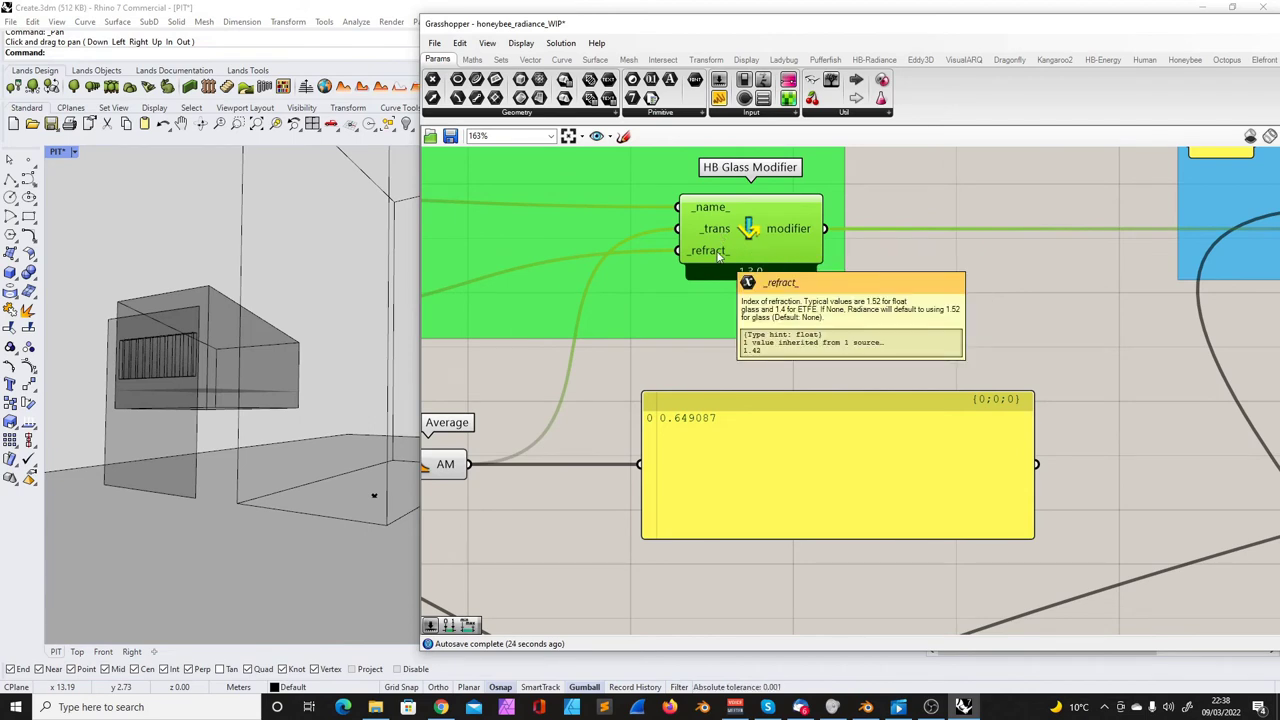
- Delete the 1.42 slider that feeds HB Glass Modifier's _refract_ input
scroll(705, 256, down, 3)
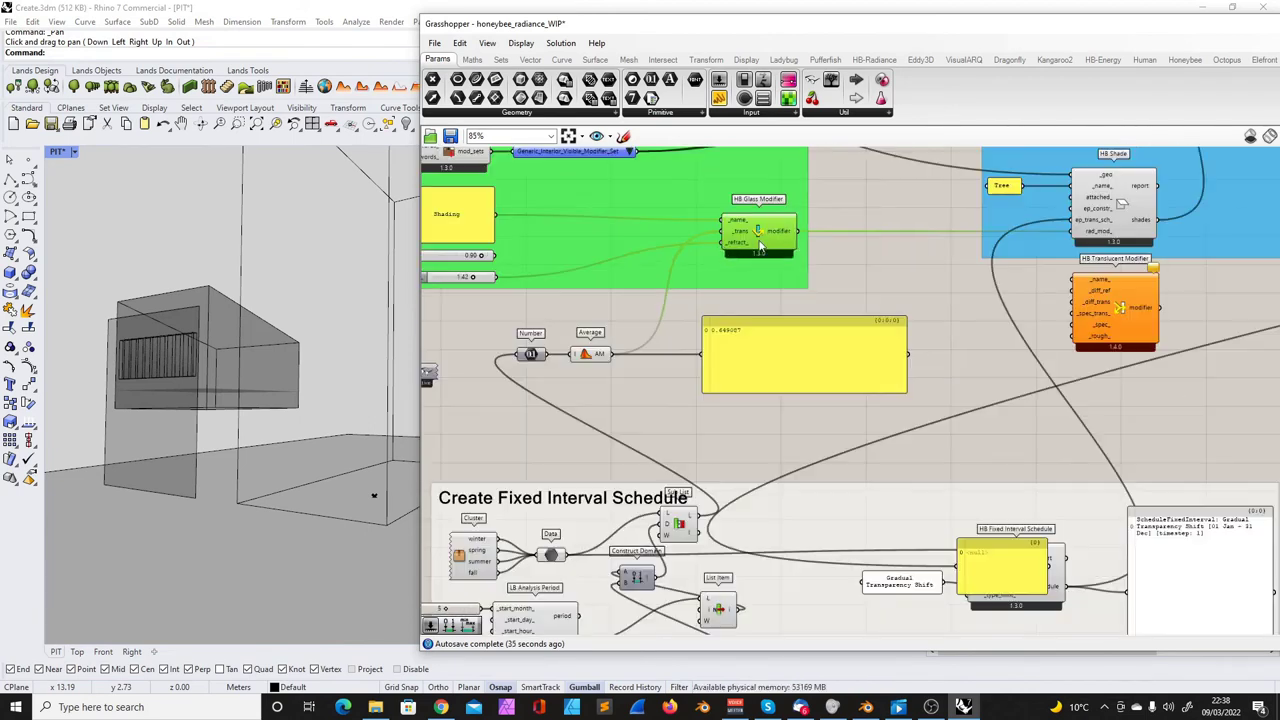
scroll(500, 275, up, 2)
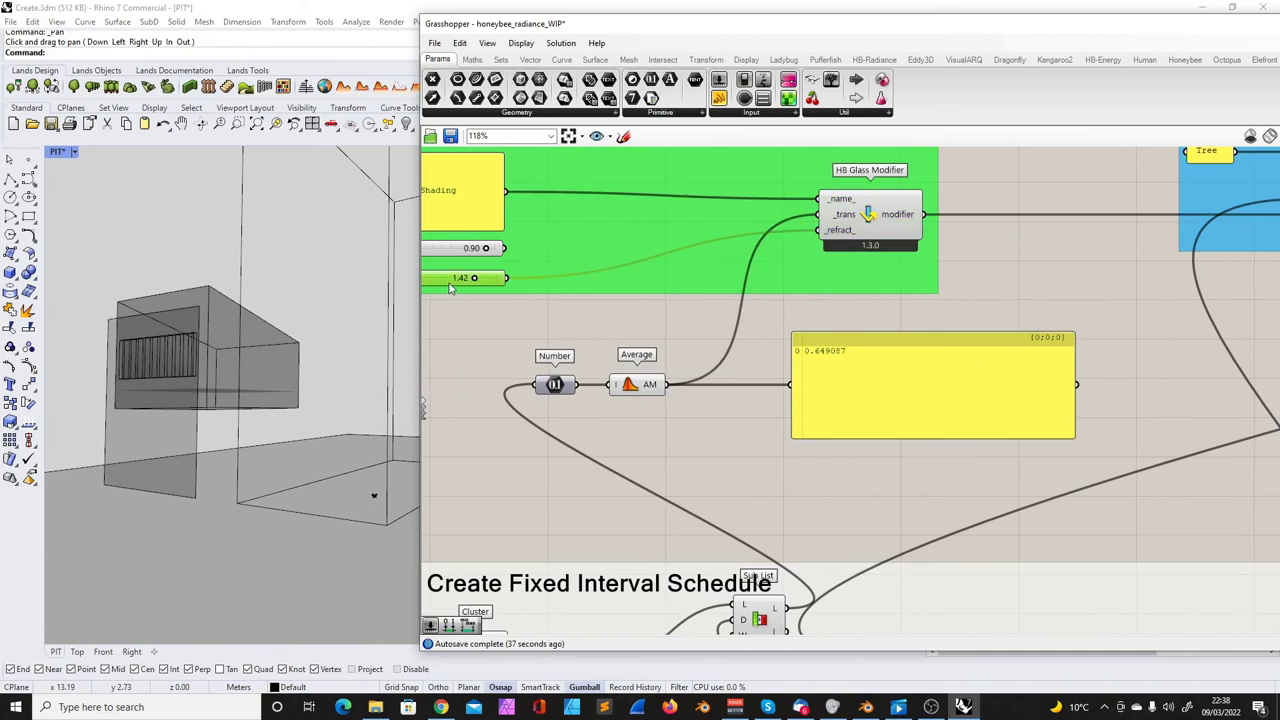
key(Delete)
scroll(882, 238, up, 3)
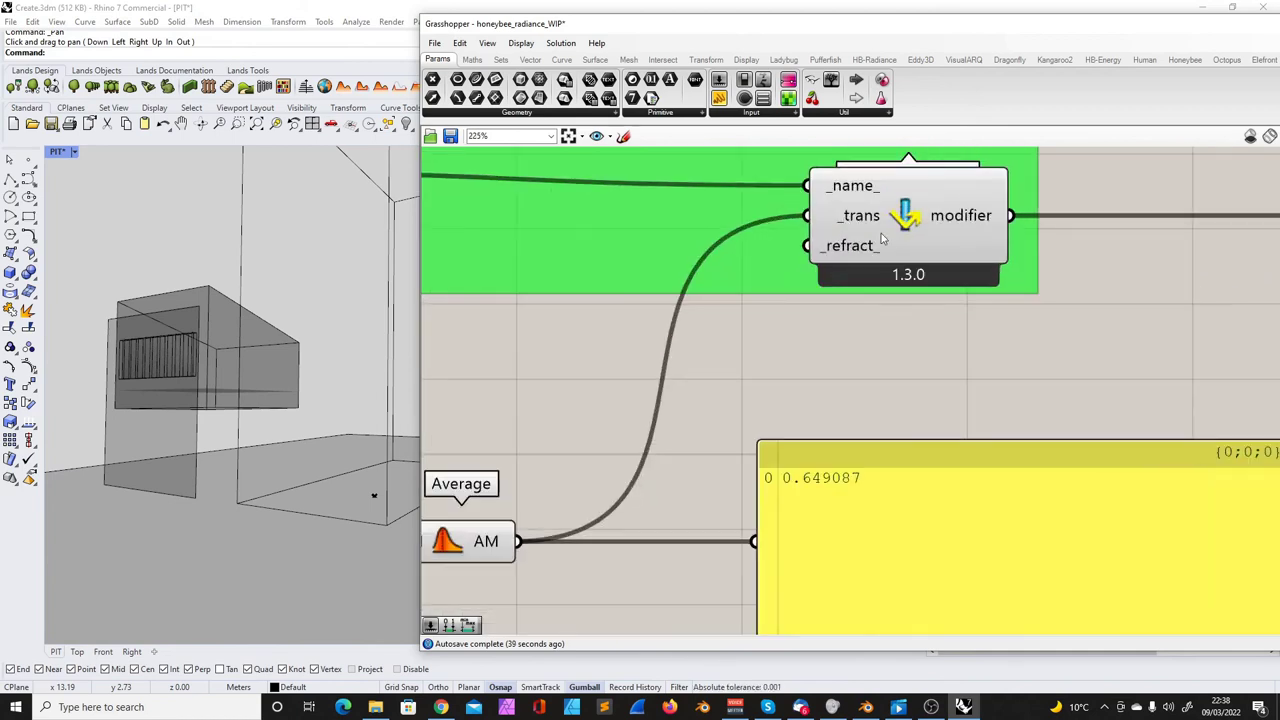
scroll(882, 238, down, 3)
scroll(900, 262, up, 3)
click(907, 268)
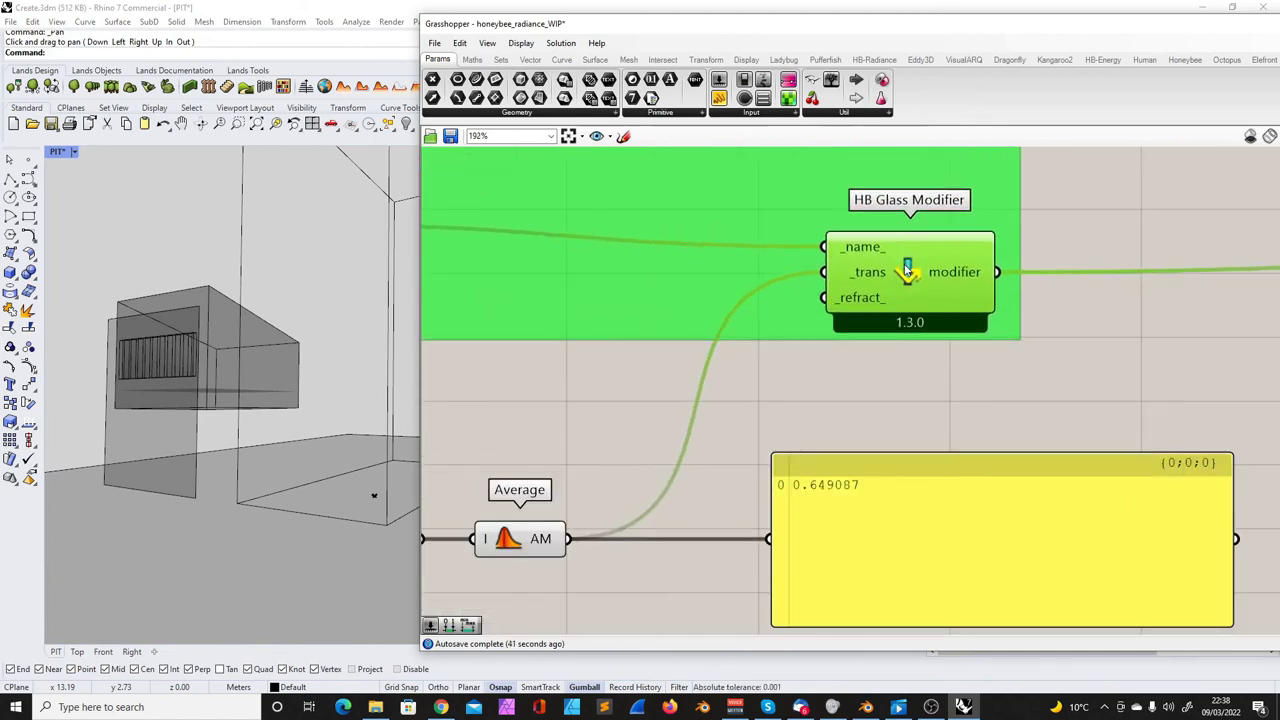
- Add an HB Translucent Modifier on the empty canvas beside the Number parameter and check its reflectance and transmittance inputs
scroll(808, 300, down, 2)
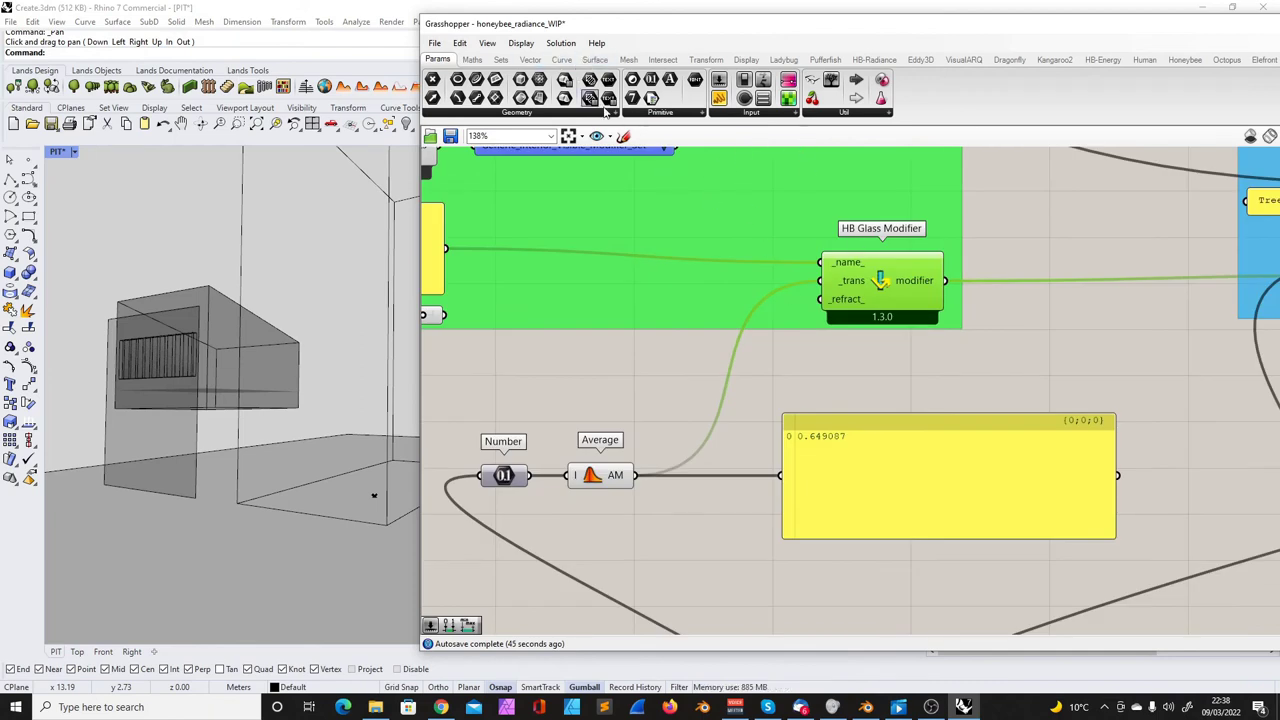
scroll(760, 215, down, 10)
scroll(748, 212, down, 5)
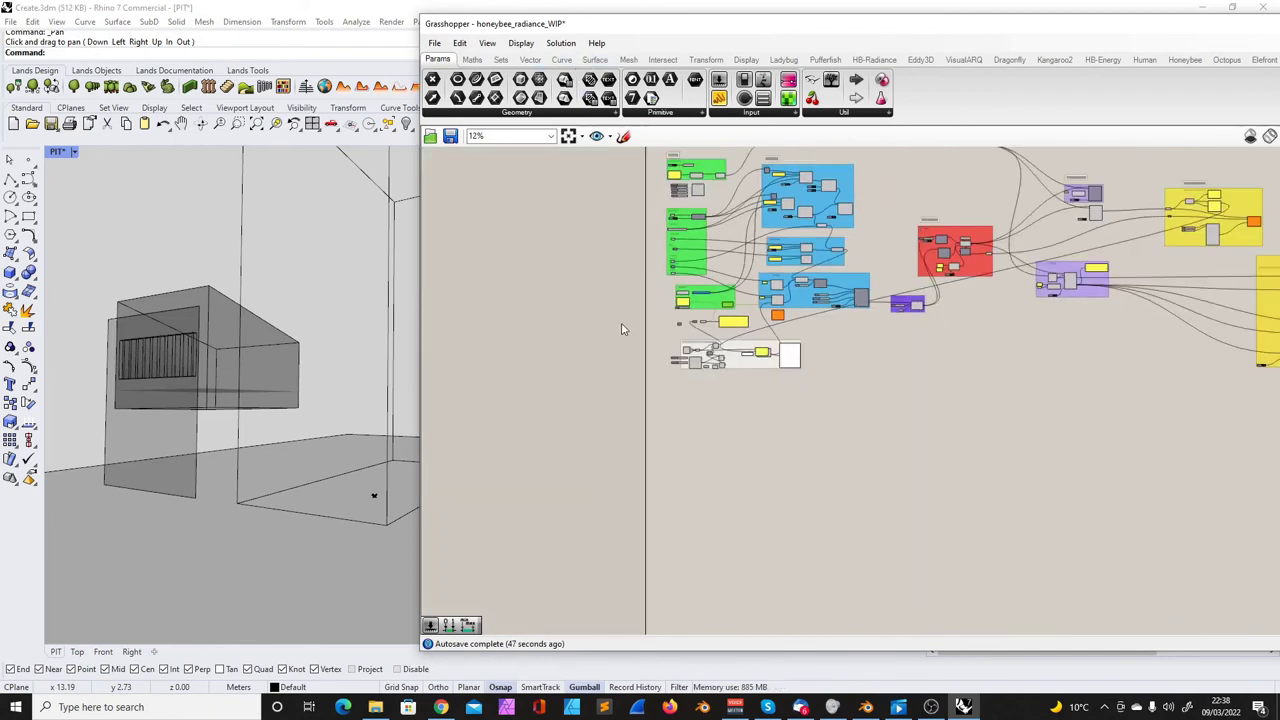
click(874, 59)
click(609, 113)
drag(771, 200, 688, 275)
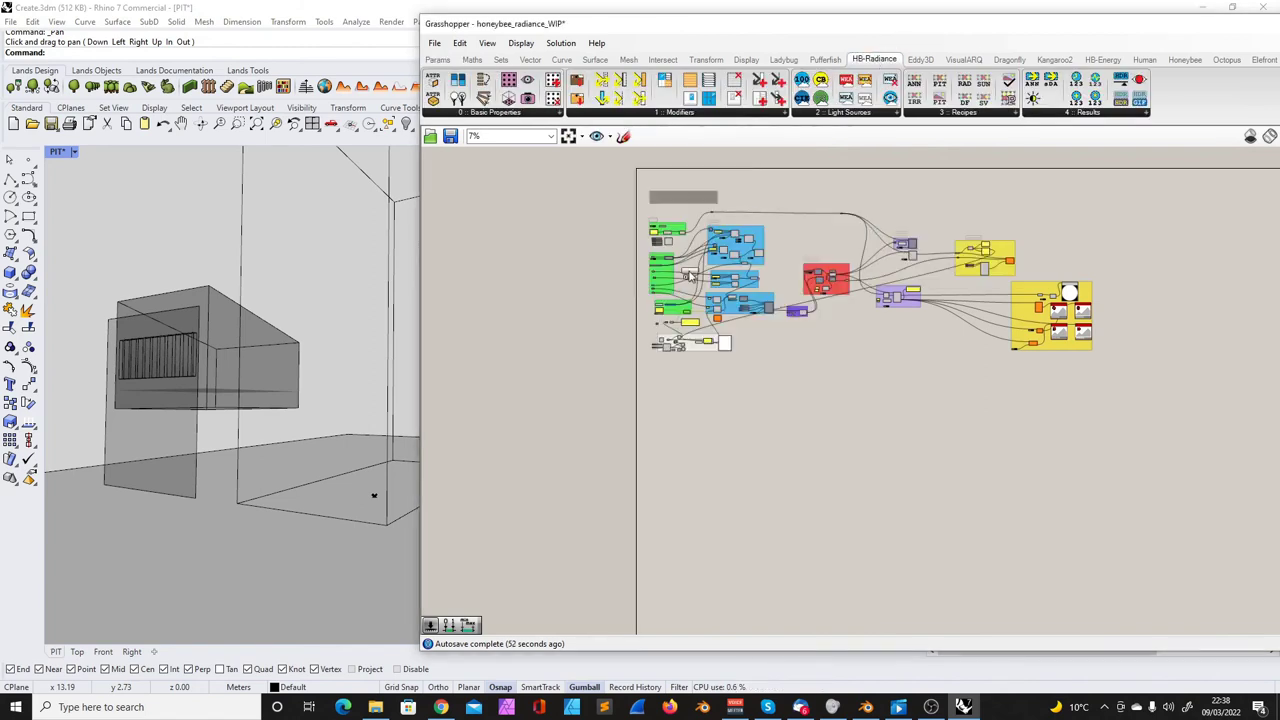
scroll(646, 333, up, 15)
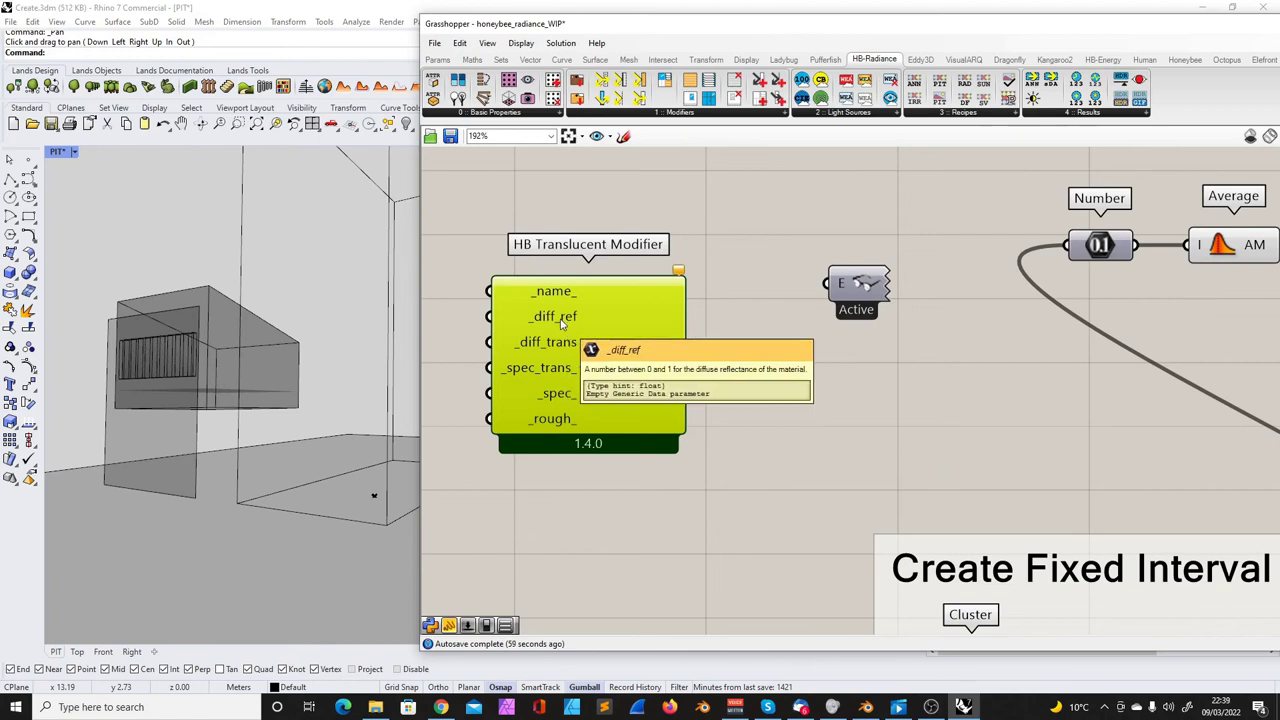
mouse_move(549, 374)
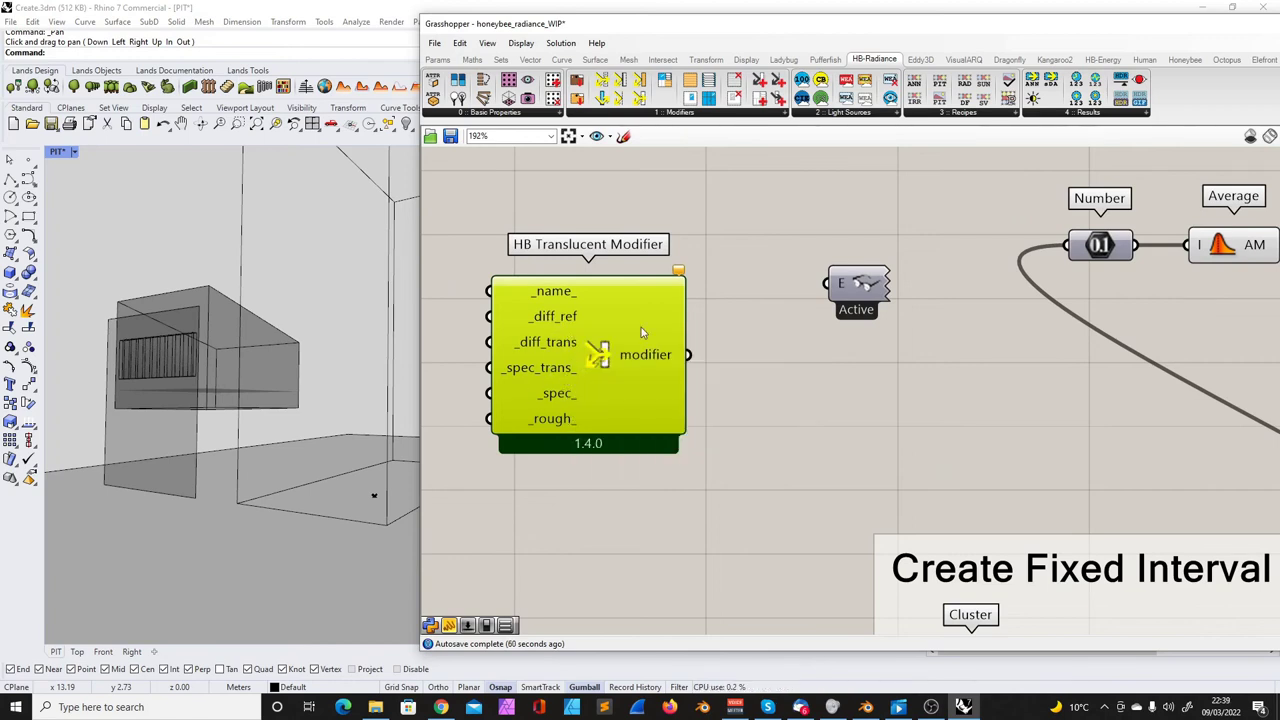
- Shift the newly added HB Translucent Modifier below the Modifiers group, then delete it
scroll(529, 388, down, 5)
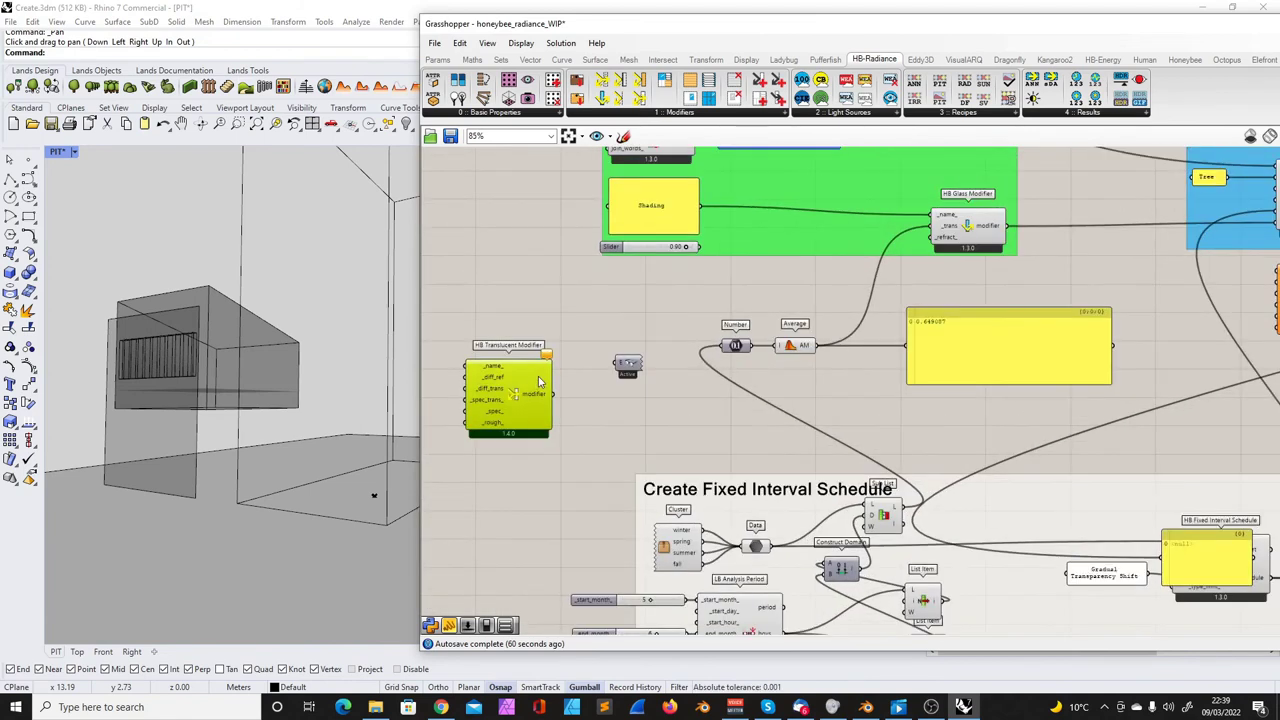
scroll(536, 379, up, 1)
scroll(533, 379, down, 2)
drag(533, 377, 570, 302)
scroll(620, 300, up, 2)
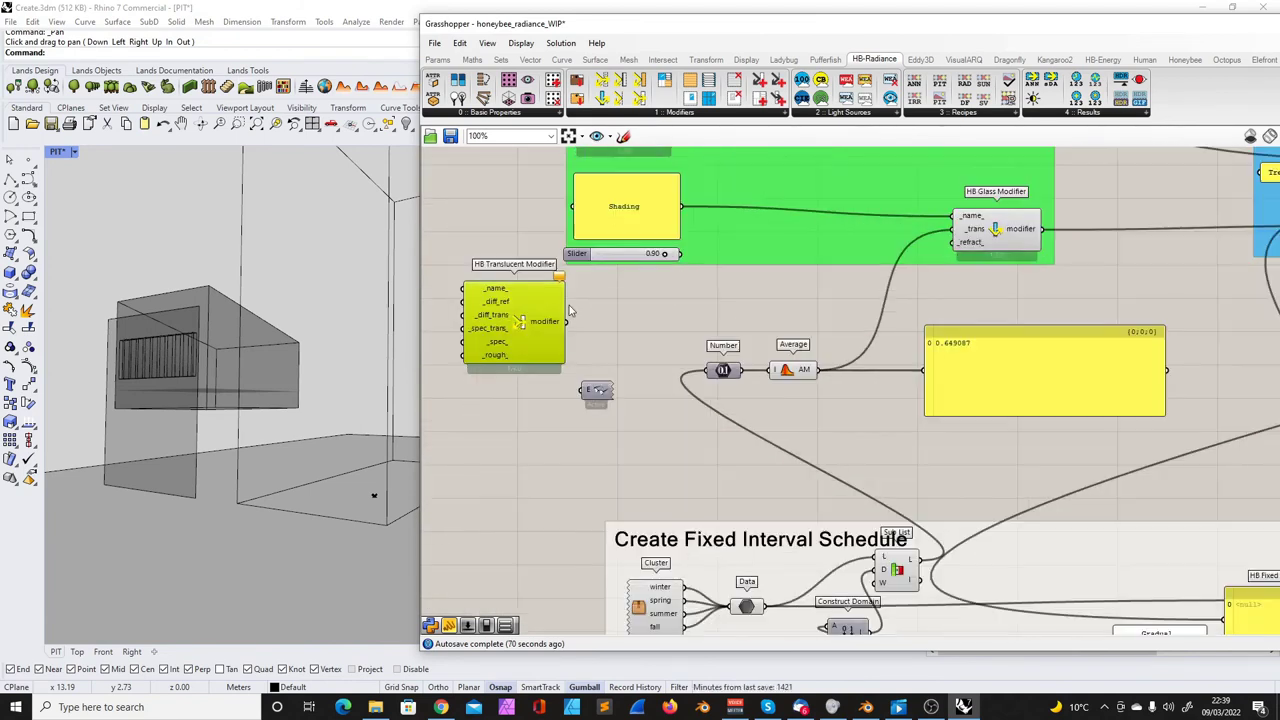
key(Delete)
- Compare the yearly schedule values in the Data parameter with the averaged value entering HB Glass Modifier's _trans input
scroll(535, 299, down, 2)
right_drag(802, 270, 748, 286)
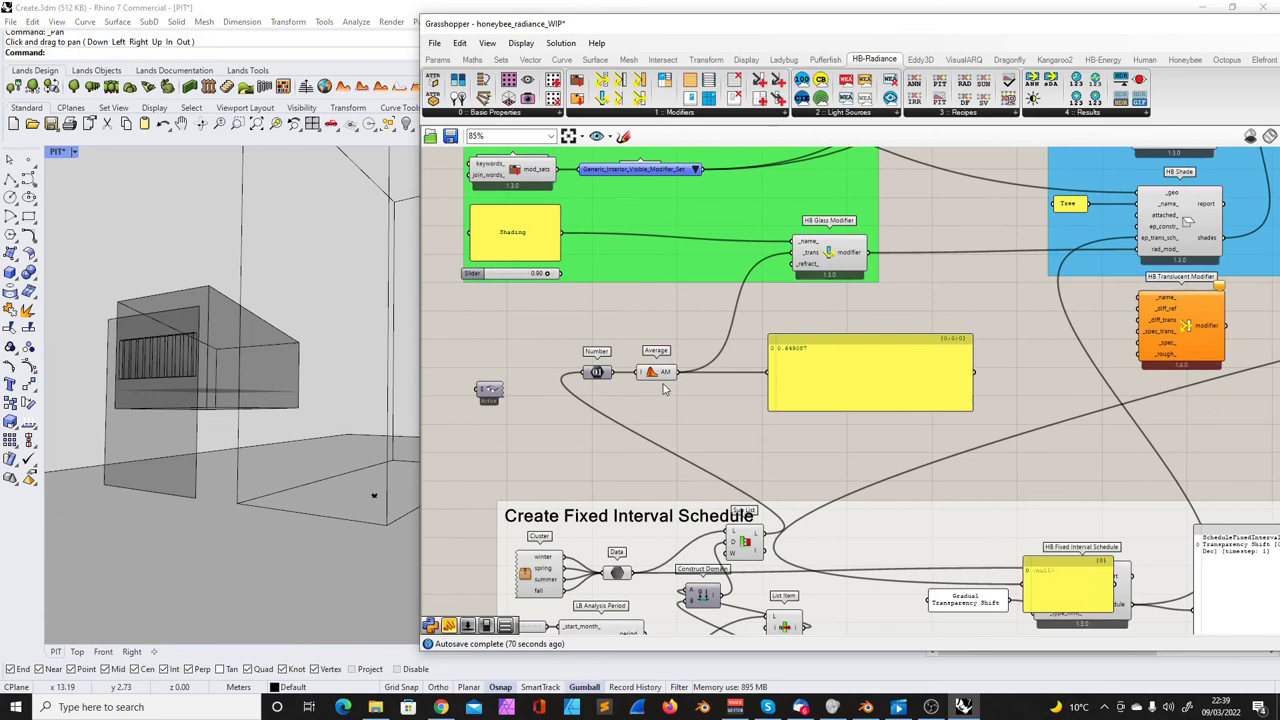
scroll(765, 285, up, 4)
drag(827, 253, 794, 239)
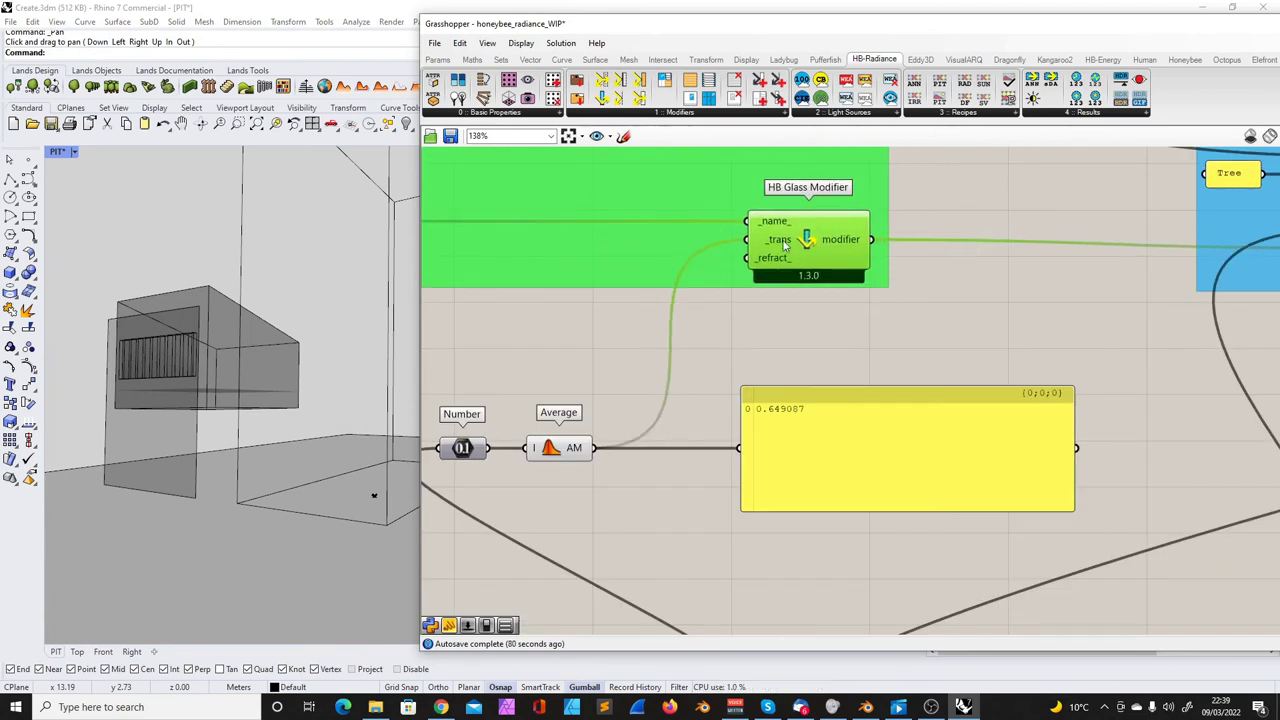
mouse_move(785, 245)
scroll(785, 245, down, 6)
scroll(654, 414, up, 7)
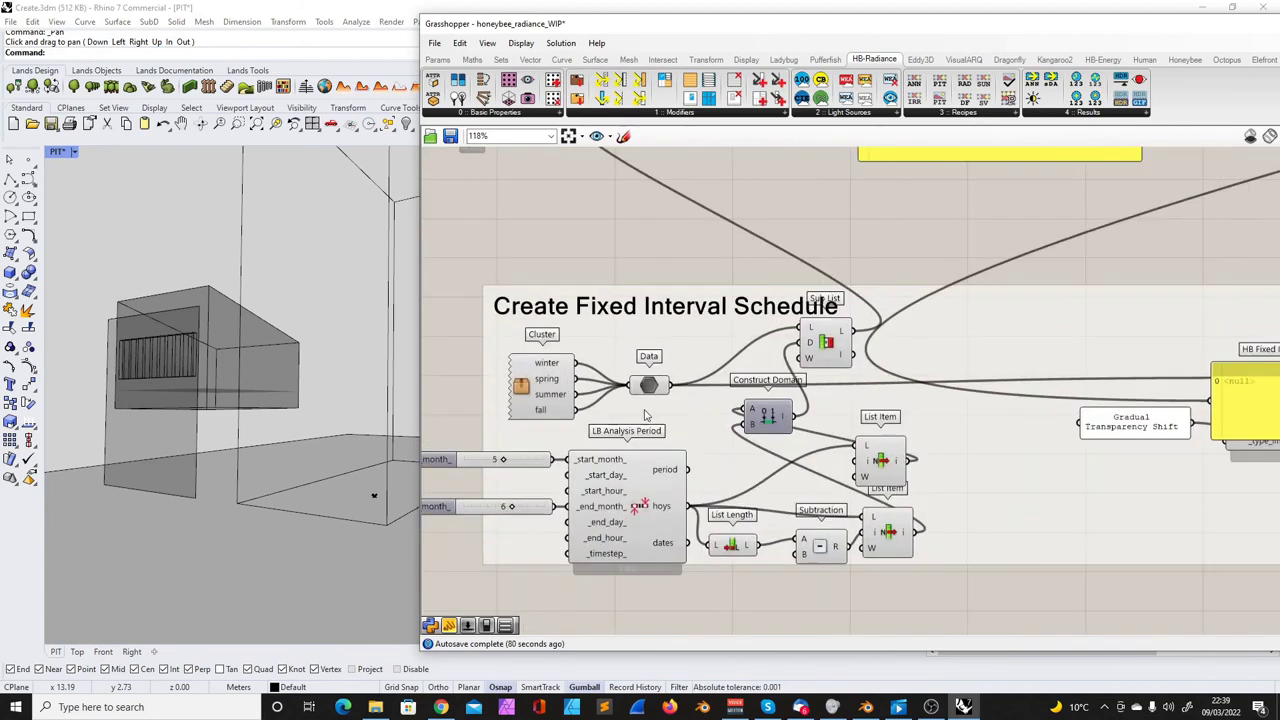
mouse_move(670, 384)
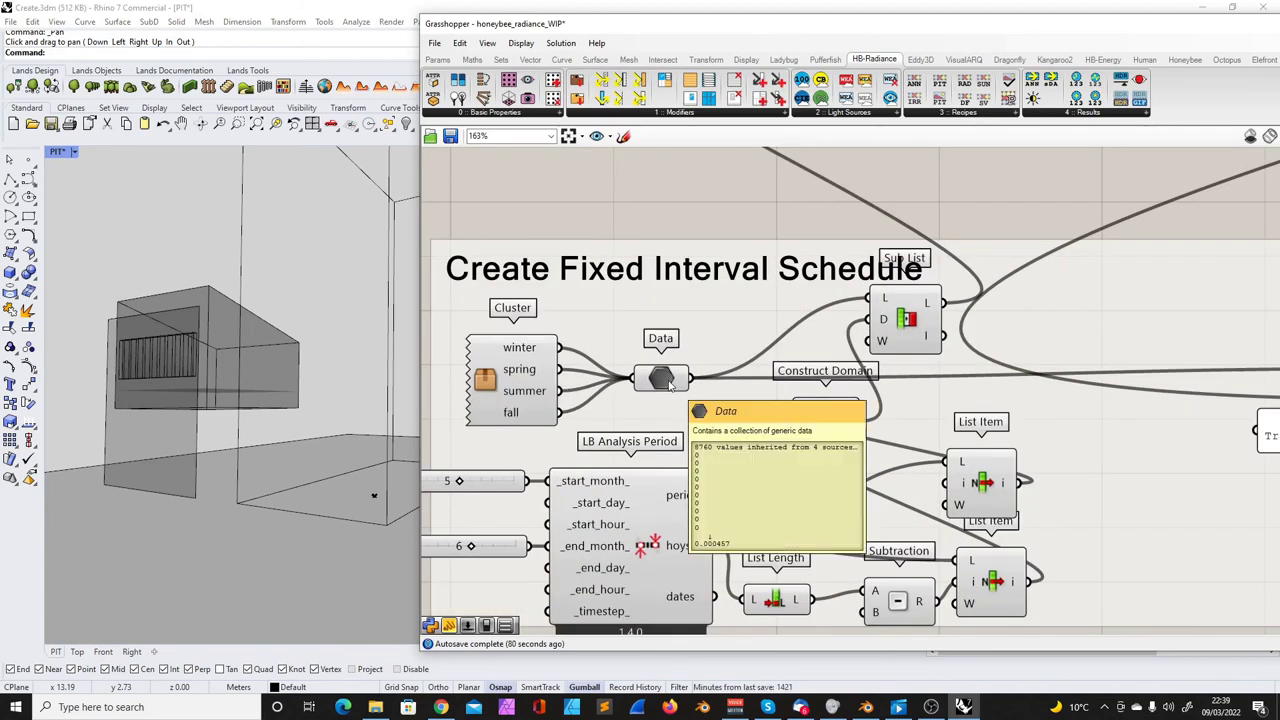
scroll(669, 398, down, 6)
scroll(742, 154, up, 4)
right_drag(726, 446, 672, 507)
scroll(786, 220, up, 1)
mouse_move(787, 220)
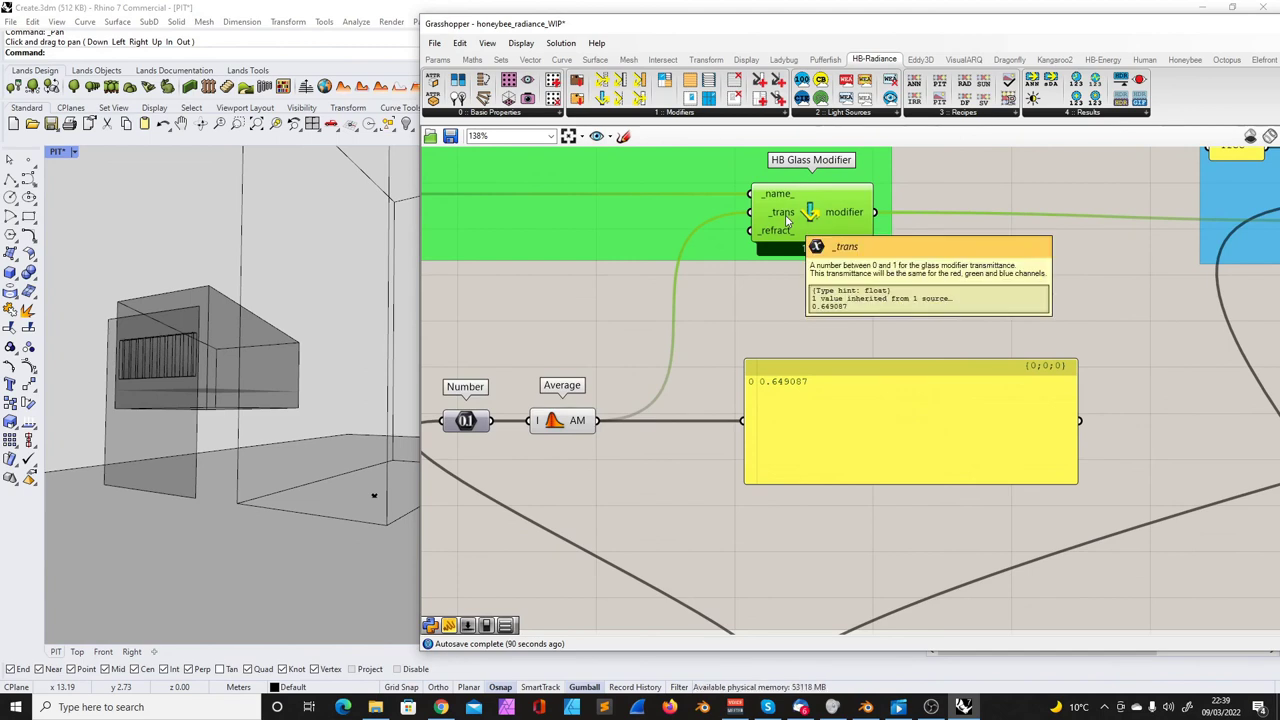
- Check the values Sub List extracts for the analysis period and their path through Average to HB Glass Modifier
scroll(716, 405, down, 4)
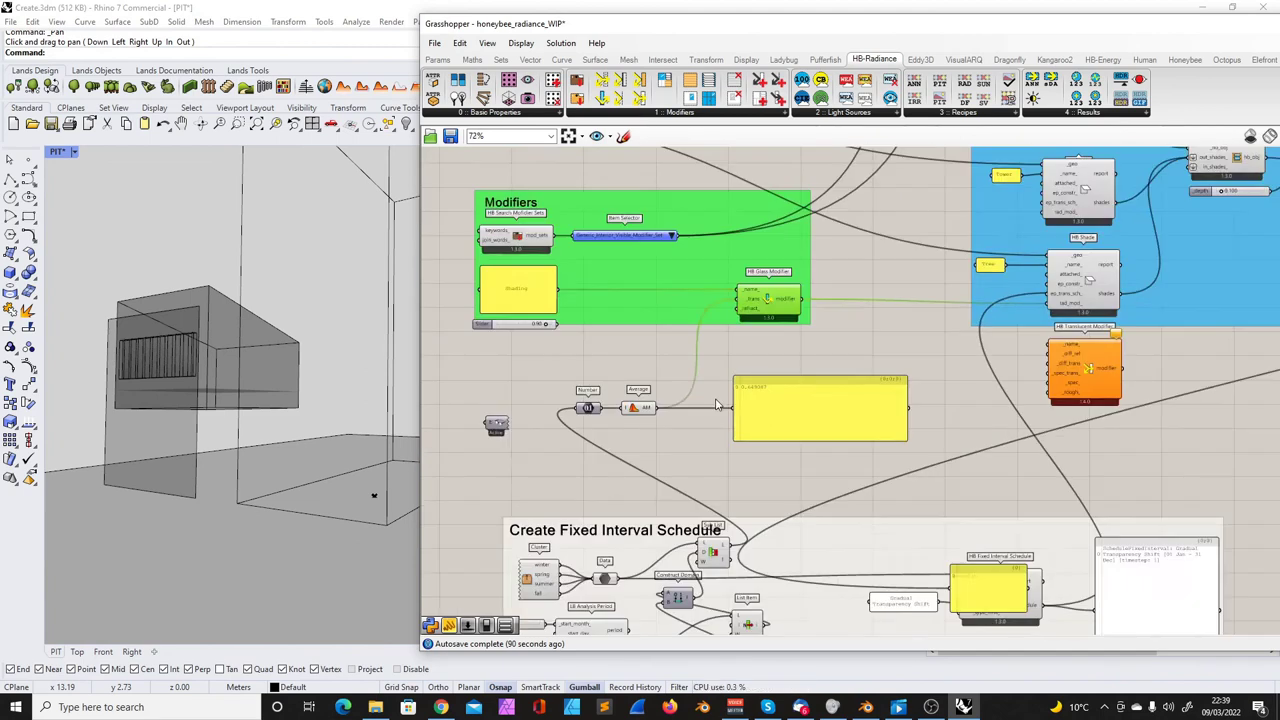
scroll(716, 405, down, 1)
right_drag(588, 569, 605, 525)
scroll(605, 523, up, 5)
scroll(862, 483, down, 1)
right_drag(862, 483, 768, 470)
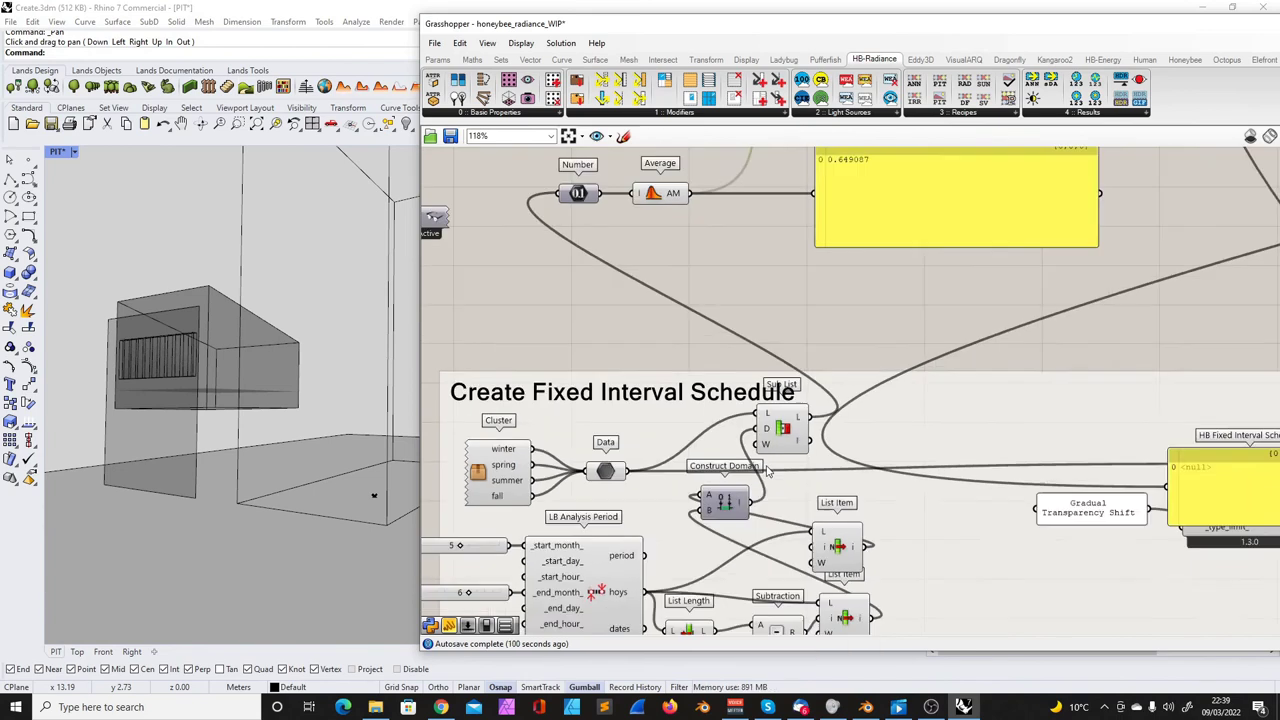
scroll(768, 472, up, 3)
mouse_move(815, 399)
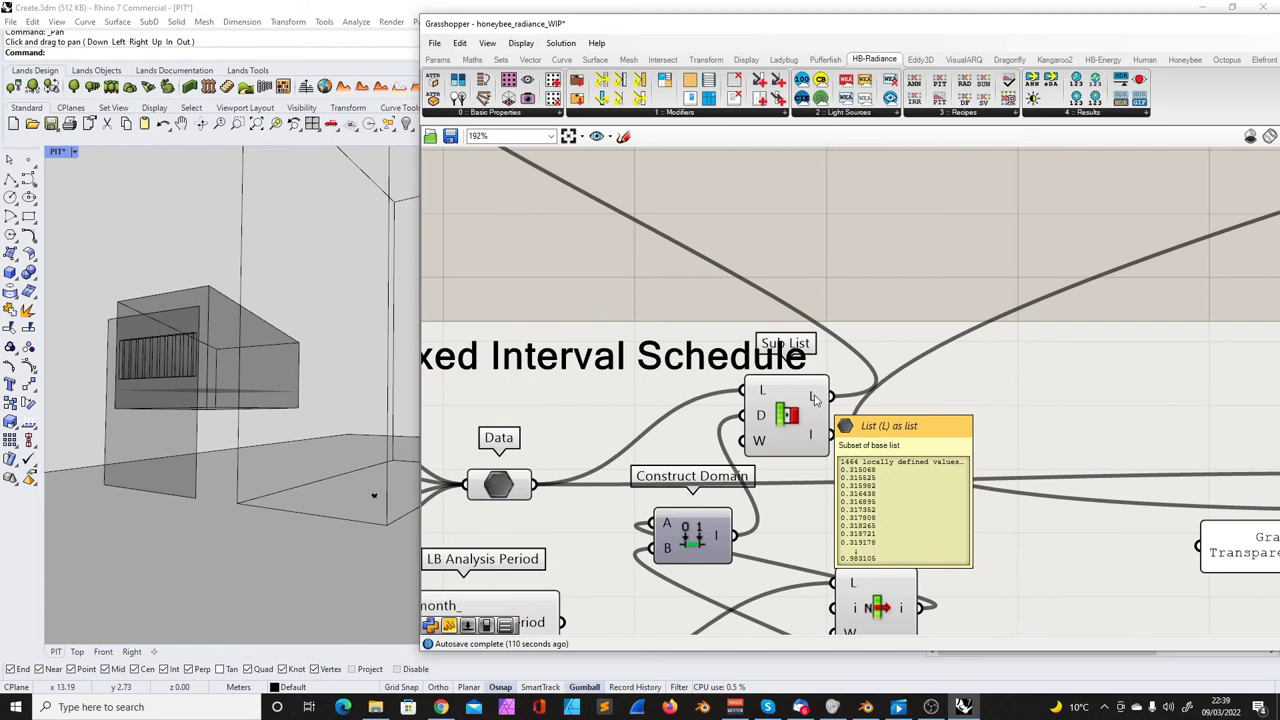
scroll(815, 400, down, 5)
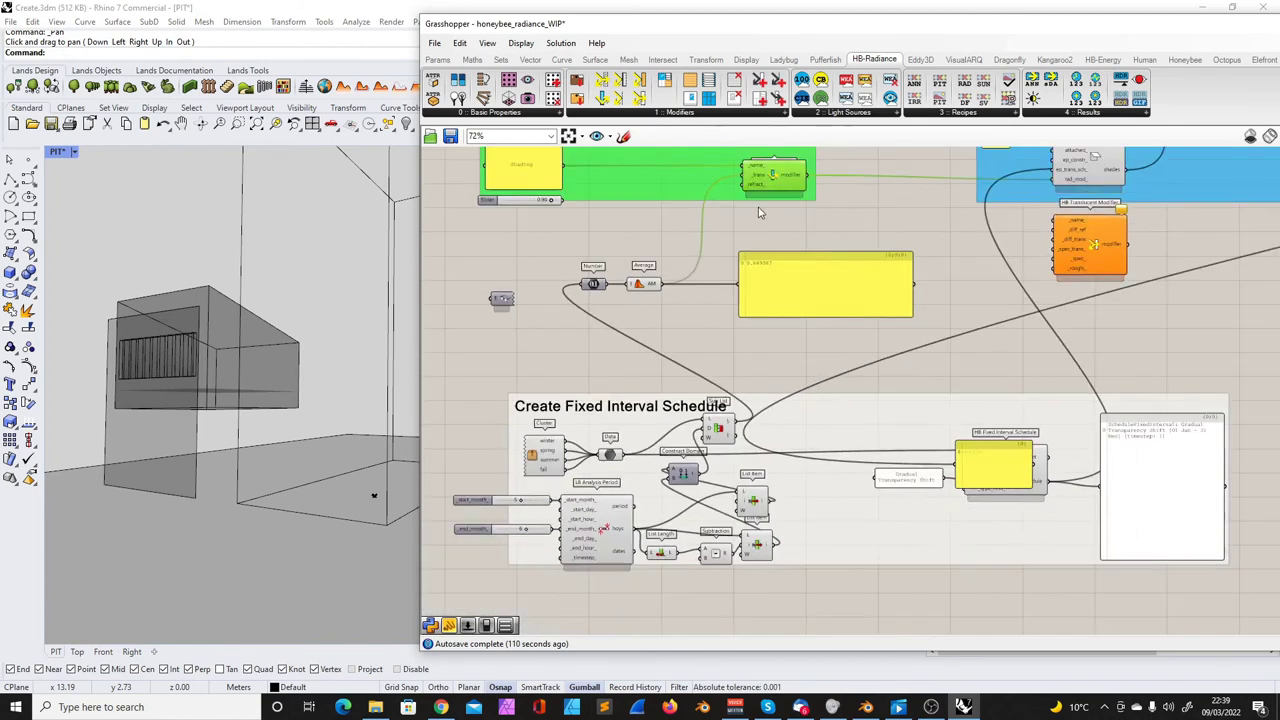
- Compare the averaged value in the panel with HB Glass Modifier's _trans input, shifting the panel slightly clear of the wires
scroll(764, 234, up, 5)
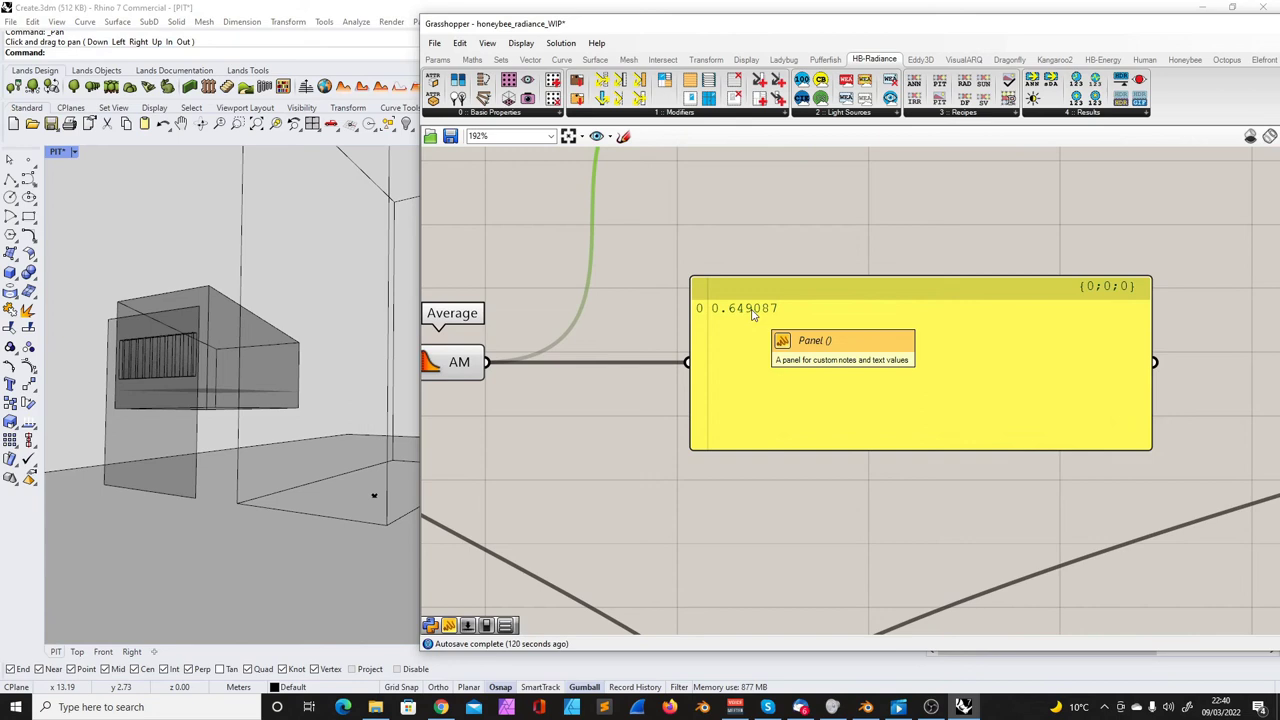
drag(750, 293, 764, 293)
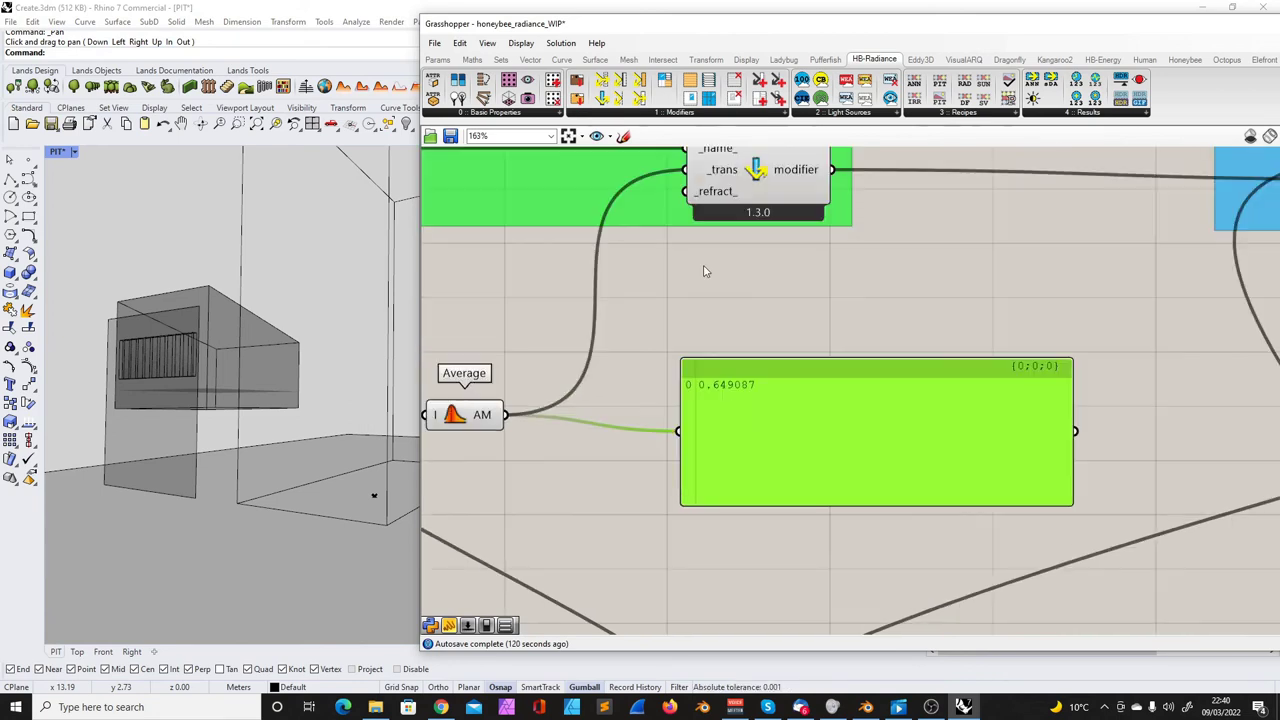
scroll(706, 180, up, 1)
right_drag(706, 180, 687, 236)
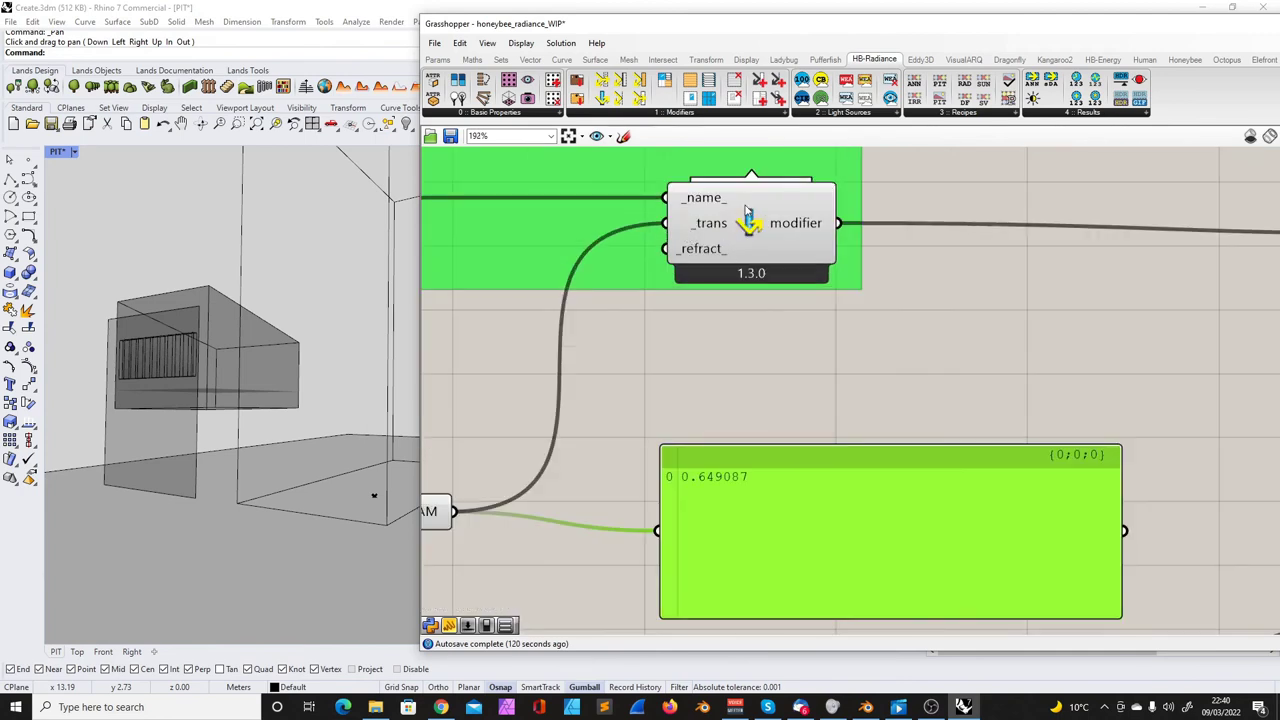
mouse_move(717, 226)
scroll(730, 260, down, 4)
scroll(530, 404, up, 6)
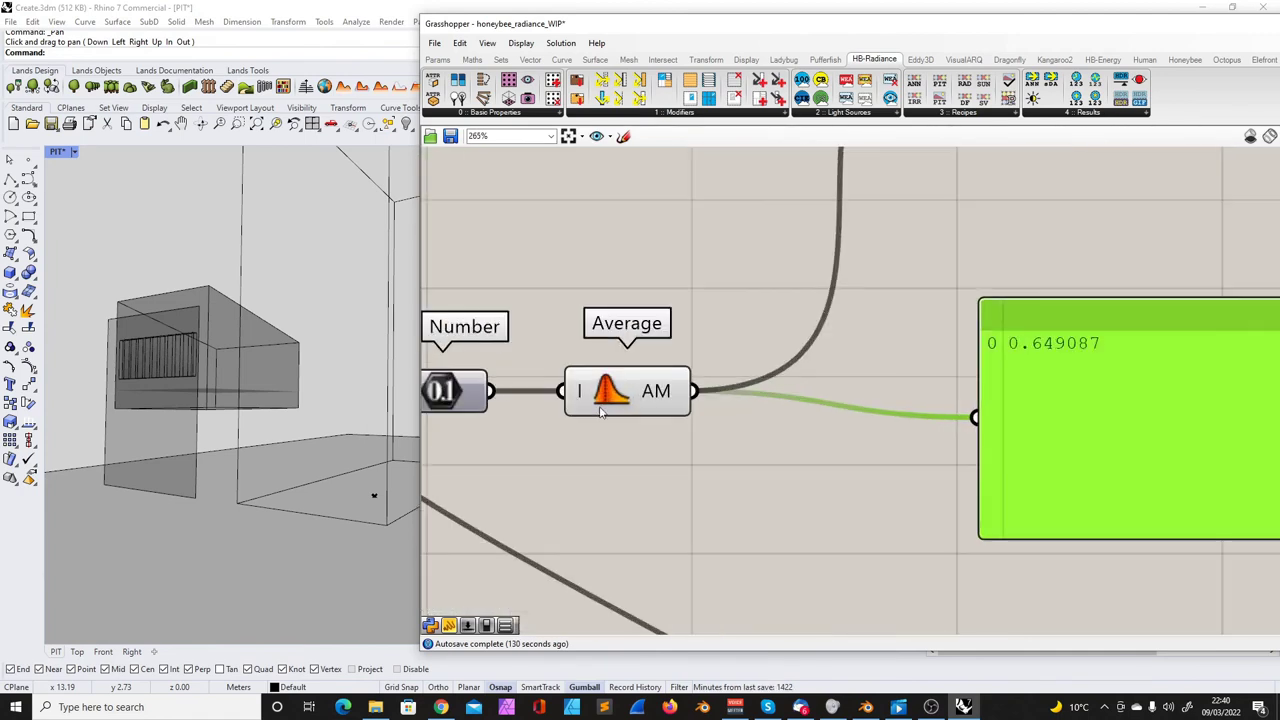
- Make room beside the Average component by shifting it away from the panel, and add a Subtraction component
click(612, 393)
click(740, 467)
double_click(740, 467)
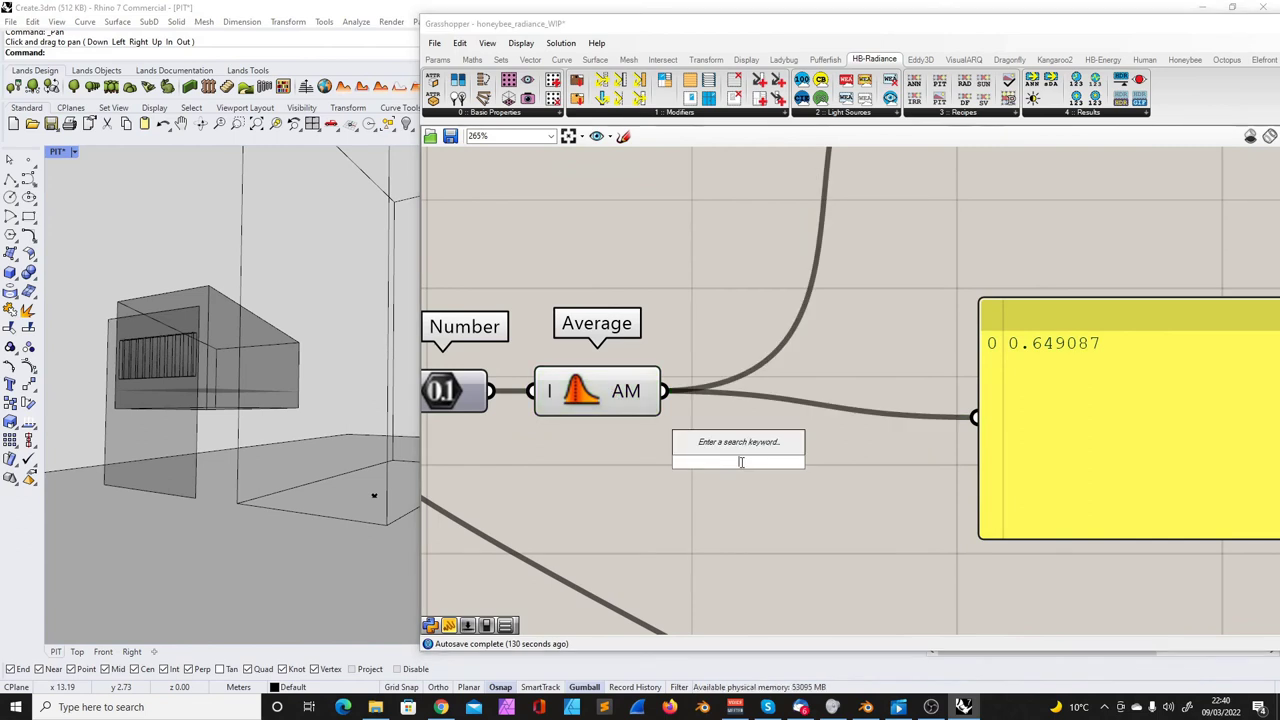
text(m)
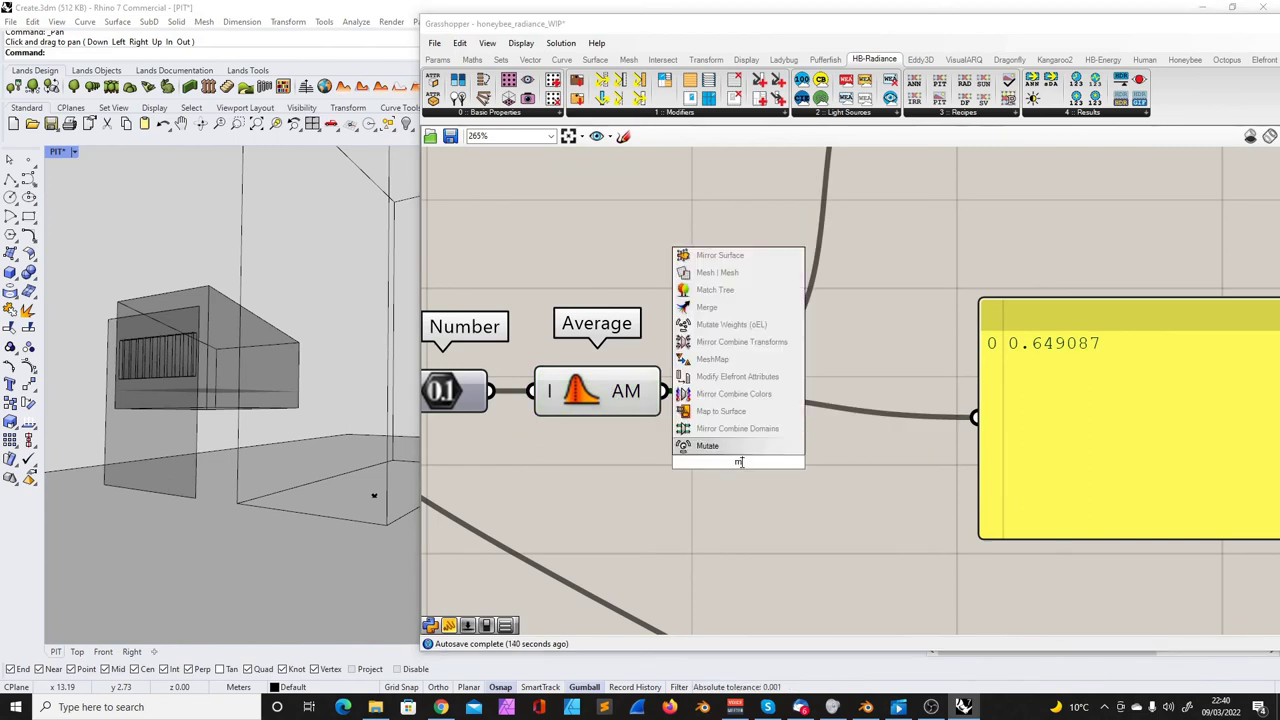
key(BackSpace)
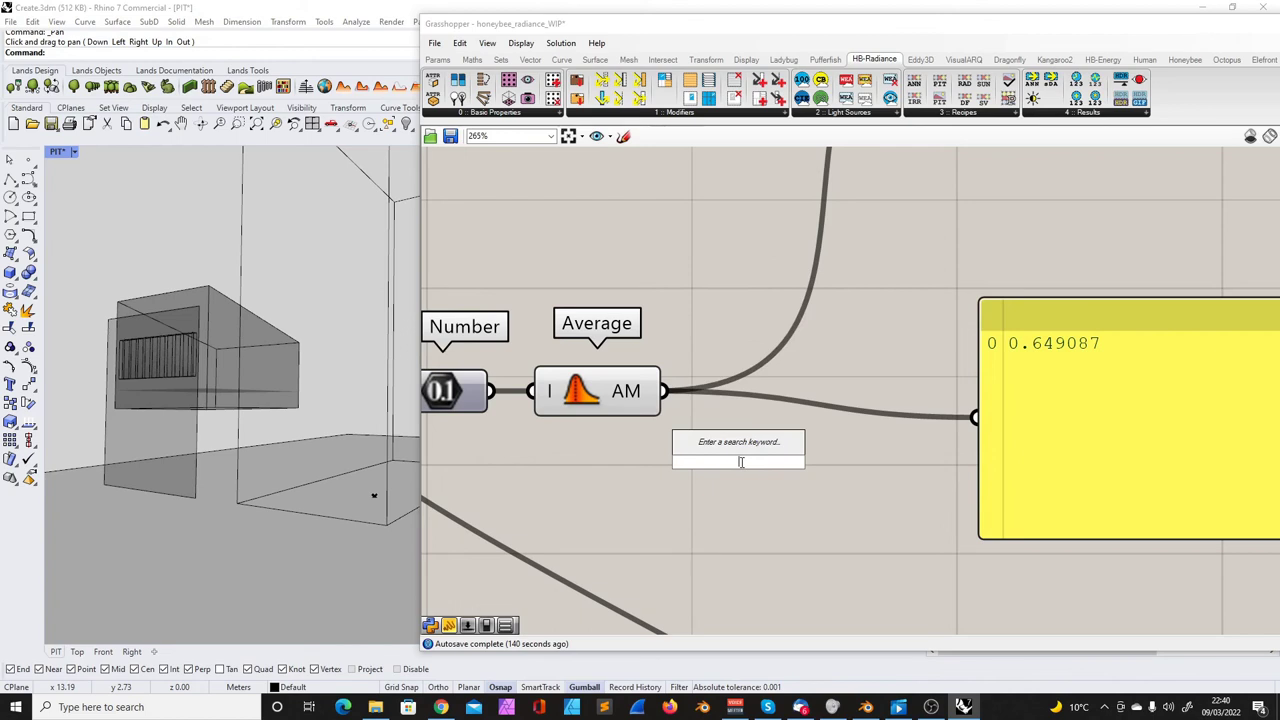
text(su)
key(BackSpace)
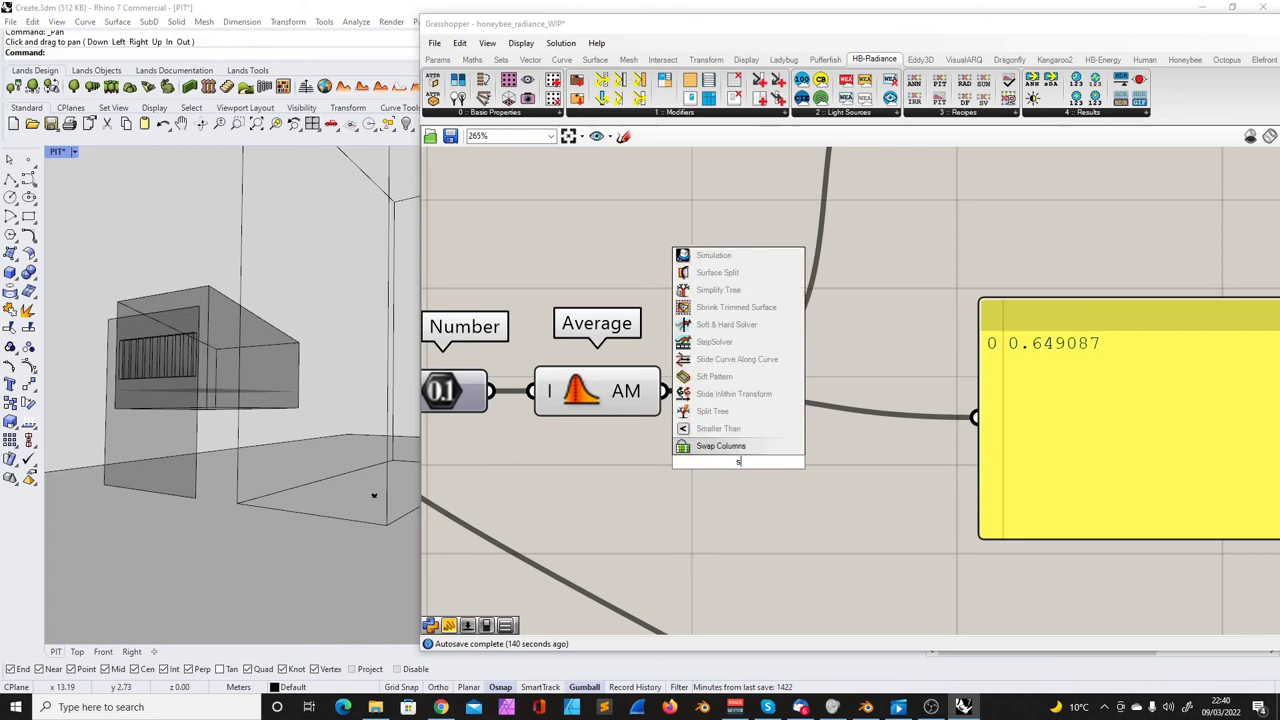
text(ub)
key(Return)
- Set Subtraction's A input to 1 and wire the Average output into its B input
right_click(642, 277)
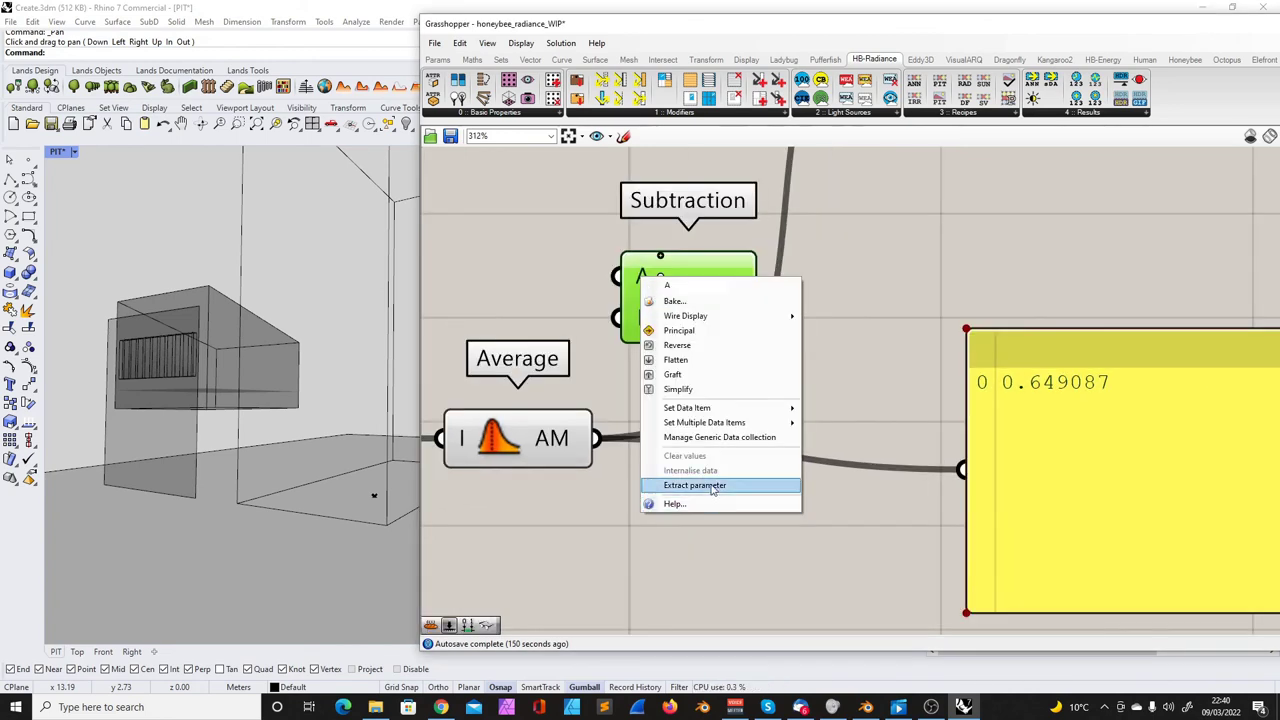
mouse_move(724, 410)
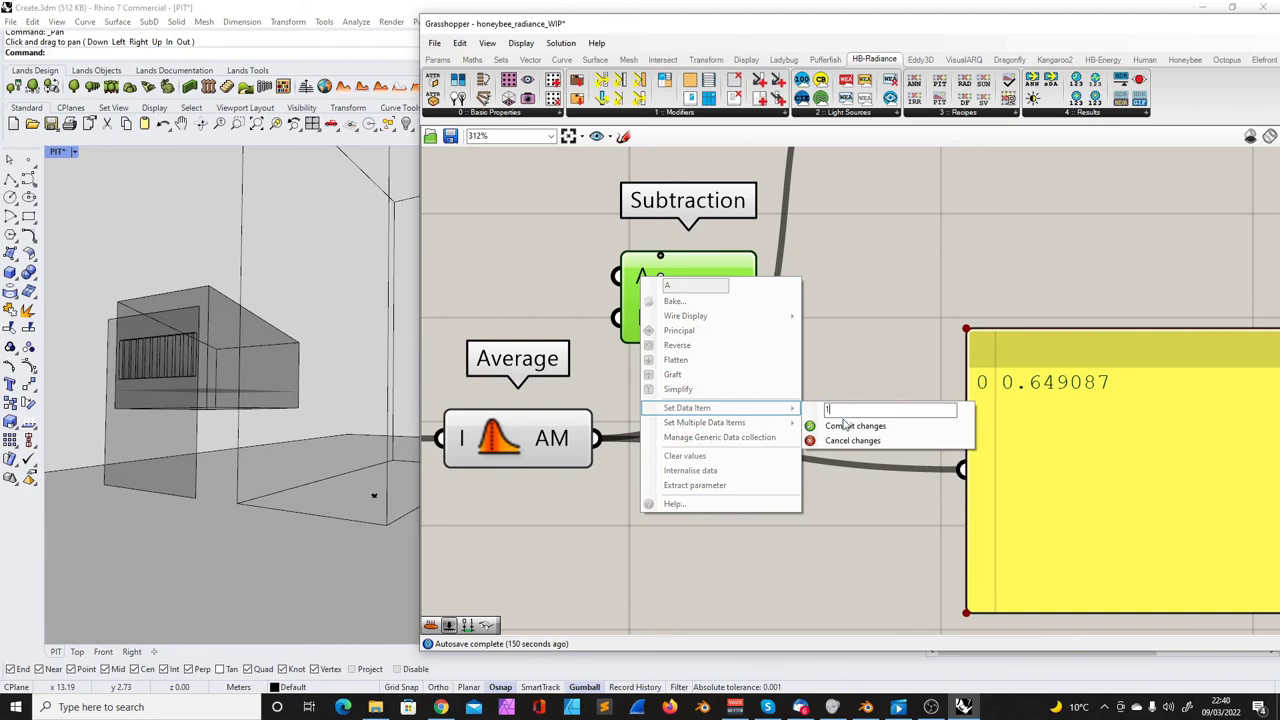
click(845, 425)
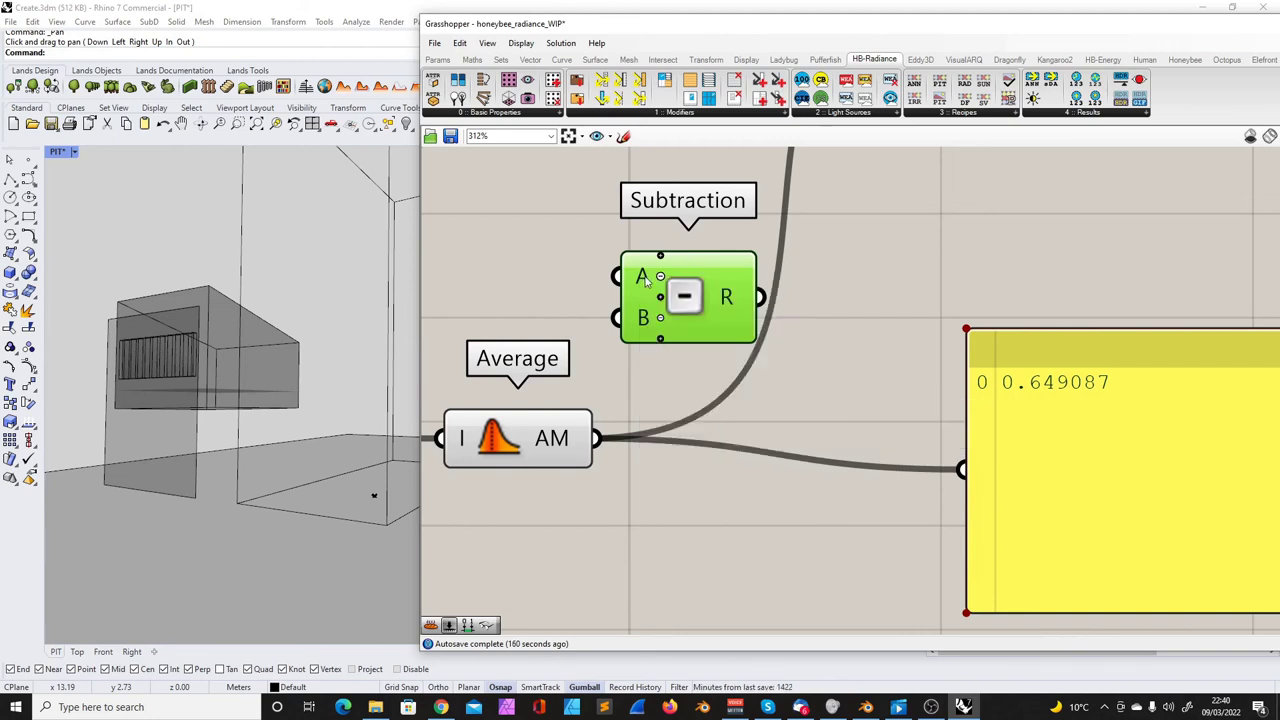
drag(596, 438, 617, 318)
scroll(592, 406, down, 3)
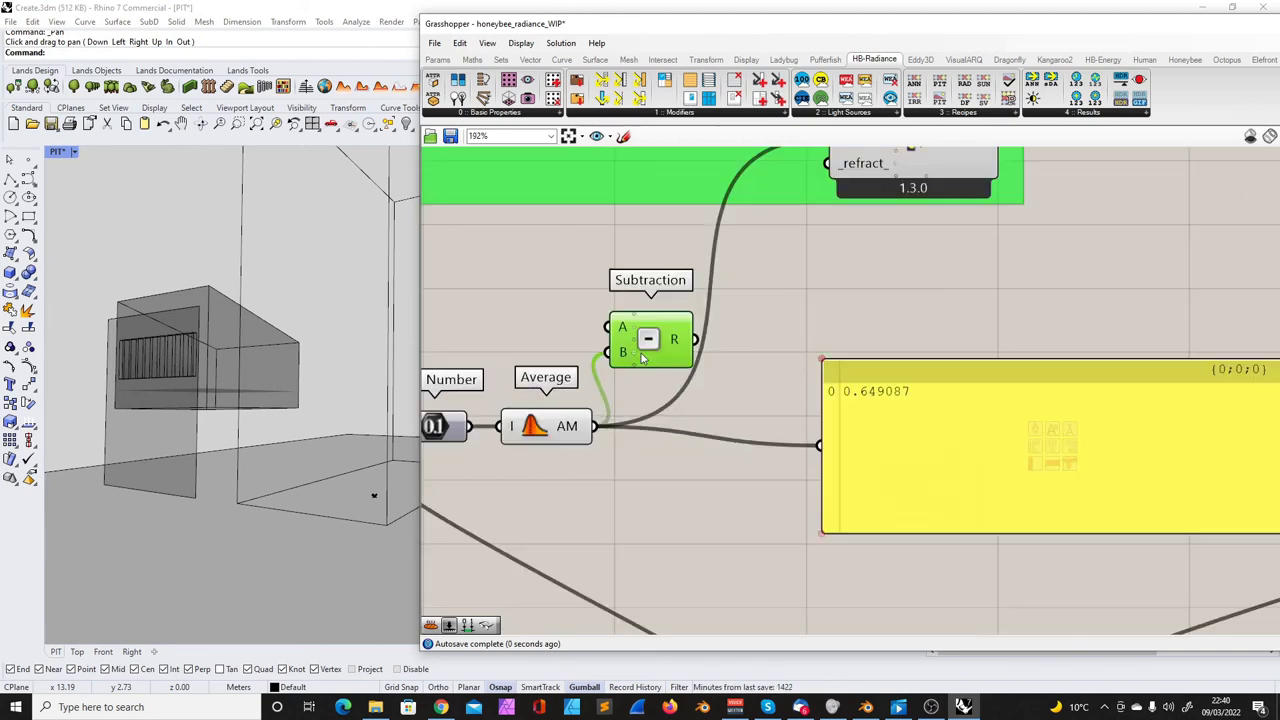
scroll(643, 358, up, 2)
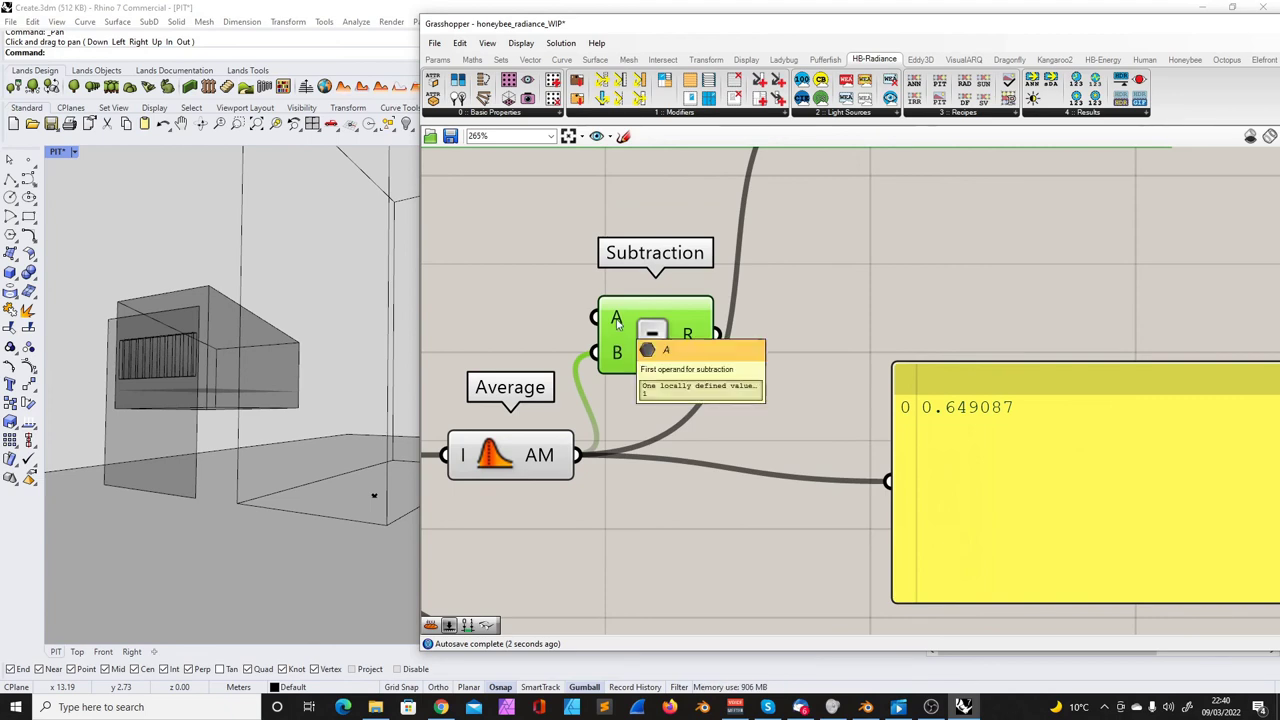
click(548, 452)
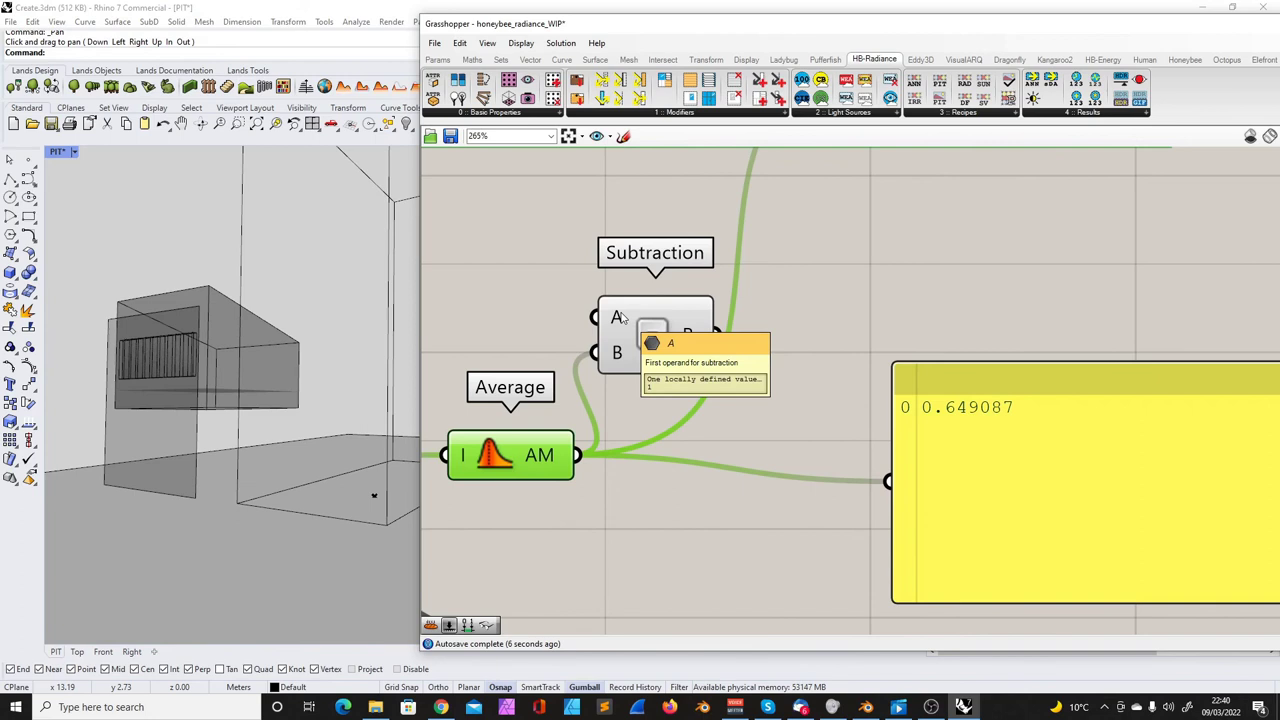
- Wire Subtraction's result to HB Glass Modifier's _trans input and to the yellow value panel, replacing their Average connections
scroll(618, 392, down, 2)
scroll(700, 258, up, 2)
drag(662, 460, 843, 183)
scroll(770, 300, down, 2)
scroll(740, 359, up, 2)
drag(697, 395, 840, 519)
scroll(773, 474, down, 2)
scroll(650, 420, up, 1)
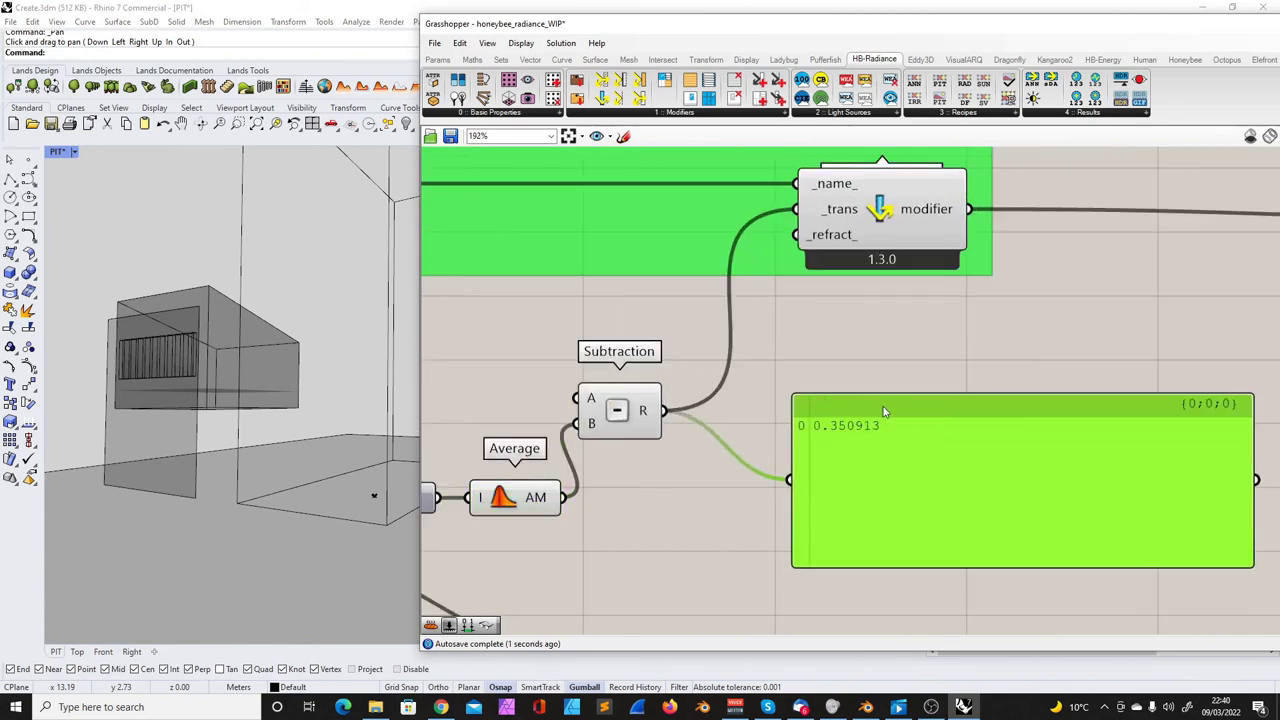
scroll(561, 457, up, 1)
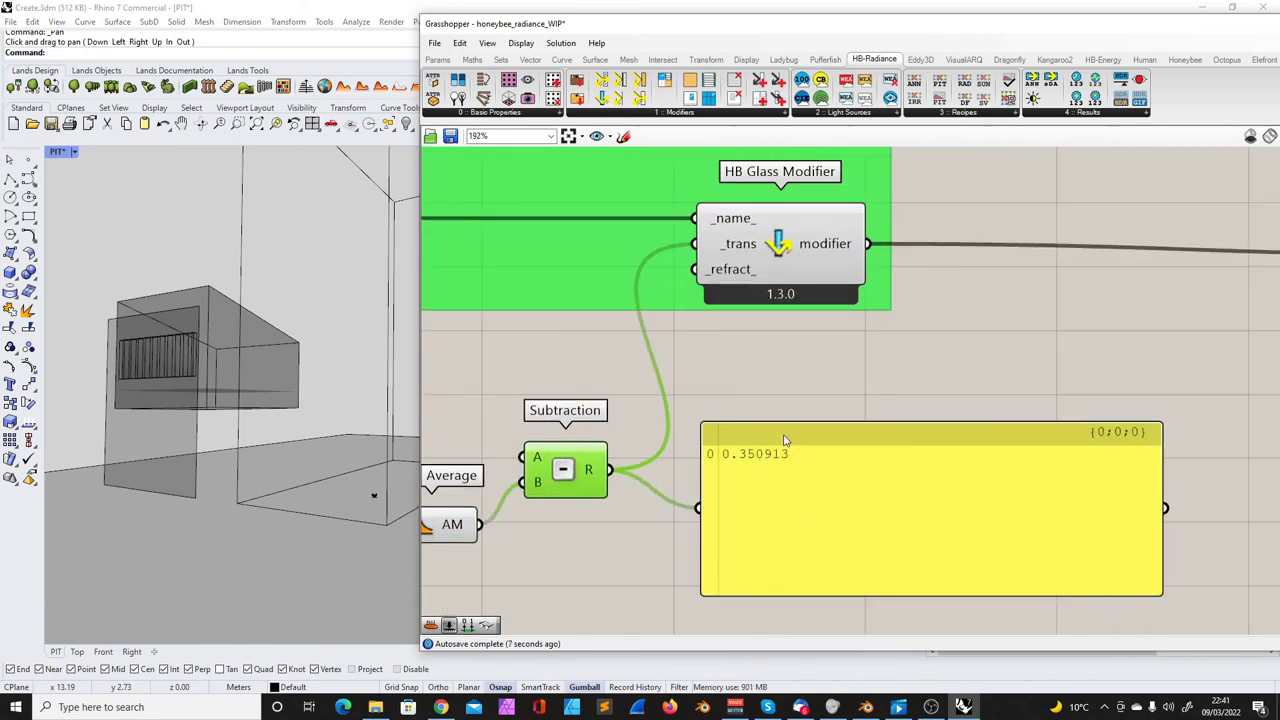
- Check the subtracted value against HB Glass Modifier's _trans input and reconnect the value panel to the Average output
drag(749, 448, 758, 450)
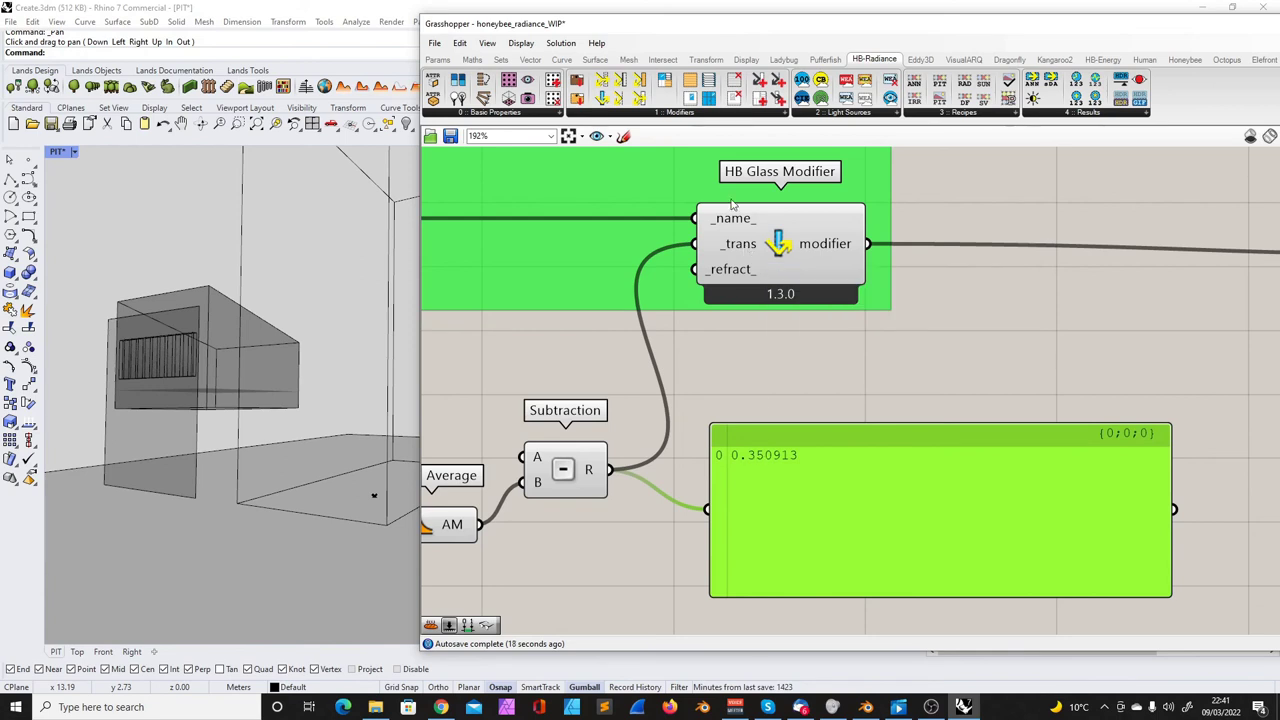
click(744, 248)
scroll(745, 250, down, 2)
right_drag(816, 390, 751, 331)
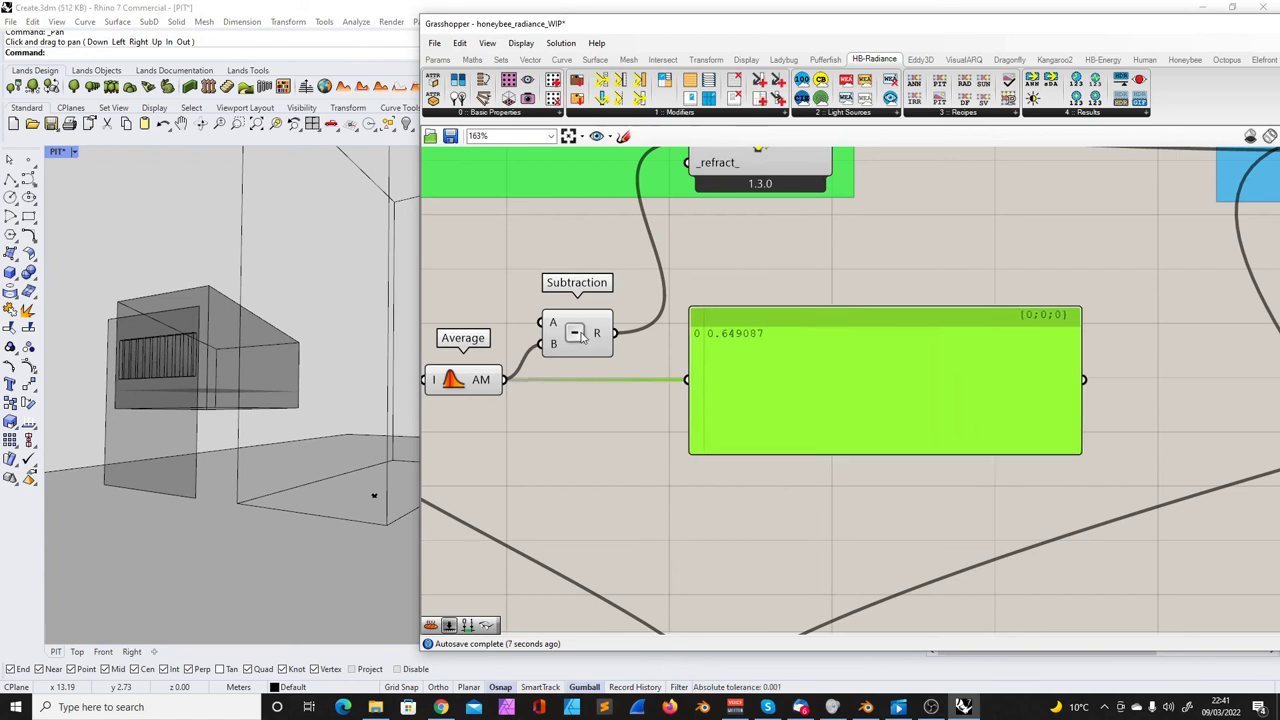
- Examine the simulation result in the panel below Create Fixed Interval Schedule and the coloured daylight map in the Rhino viewport
scroll(620, 330, down, 4)
scroll(530, 446, down, 5)
scroll(940, 260, up, 6)
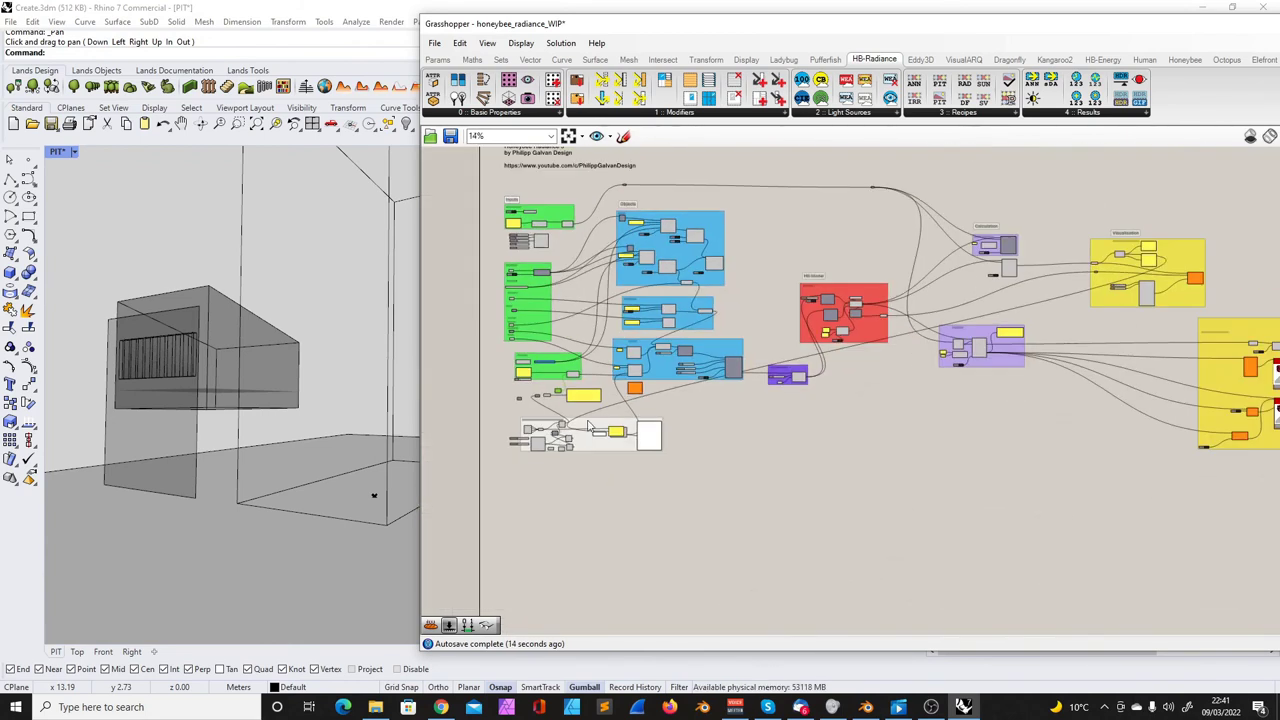
scroll(763, 383, up, 3)
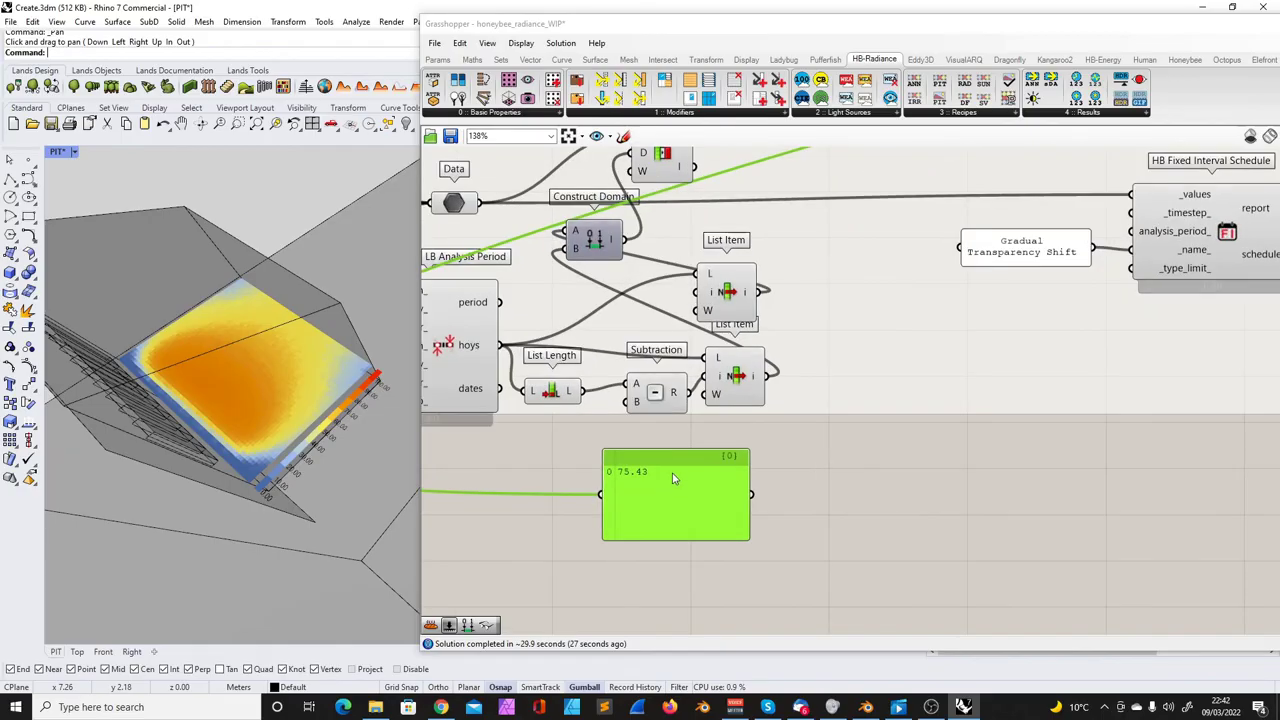
scroll(627, 481, up, 5)
right_drag(337, 465, 333, 431)
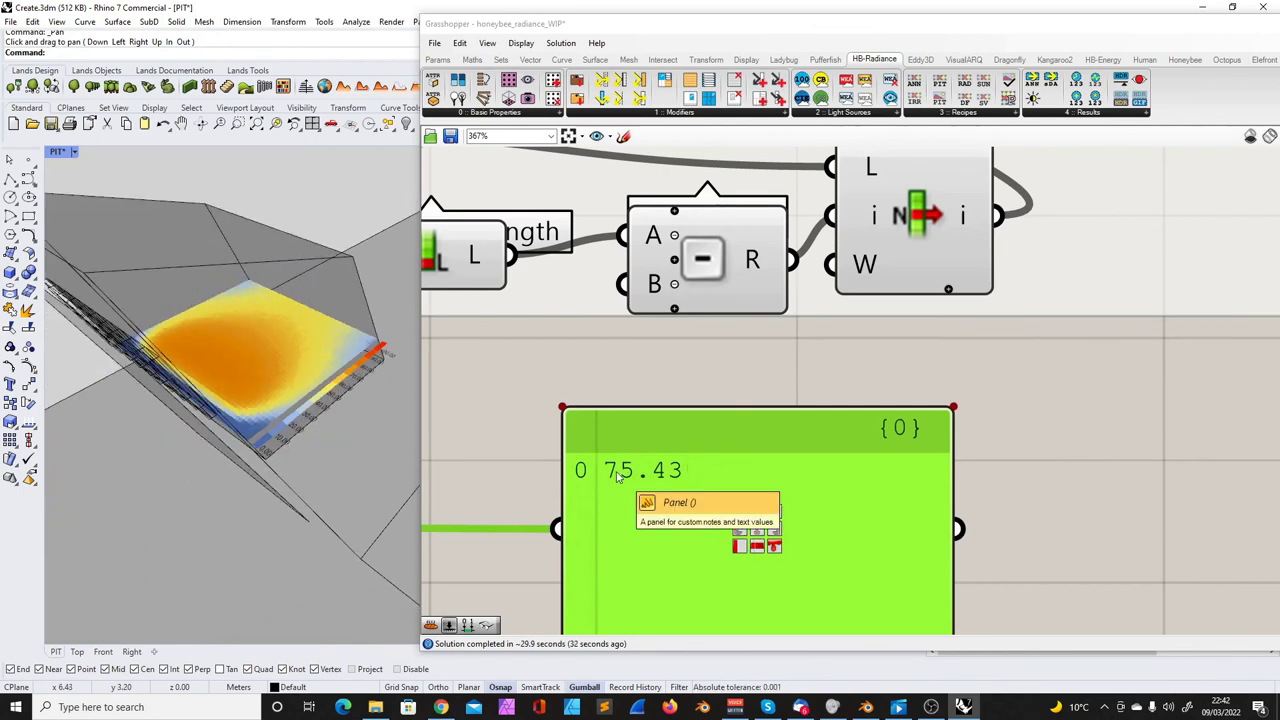
scroll(617, 478, down, 12)
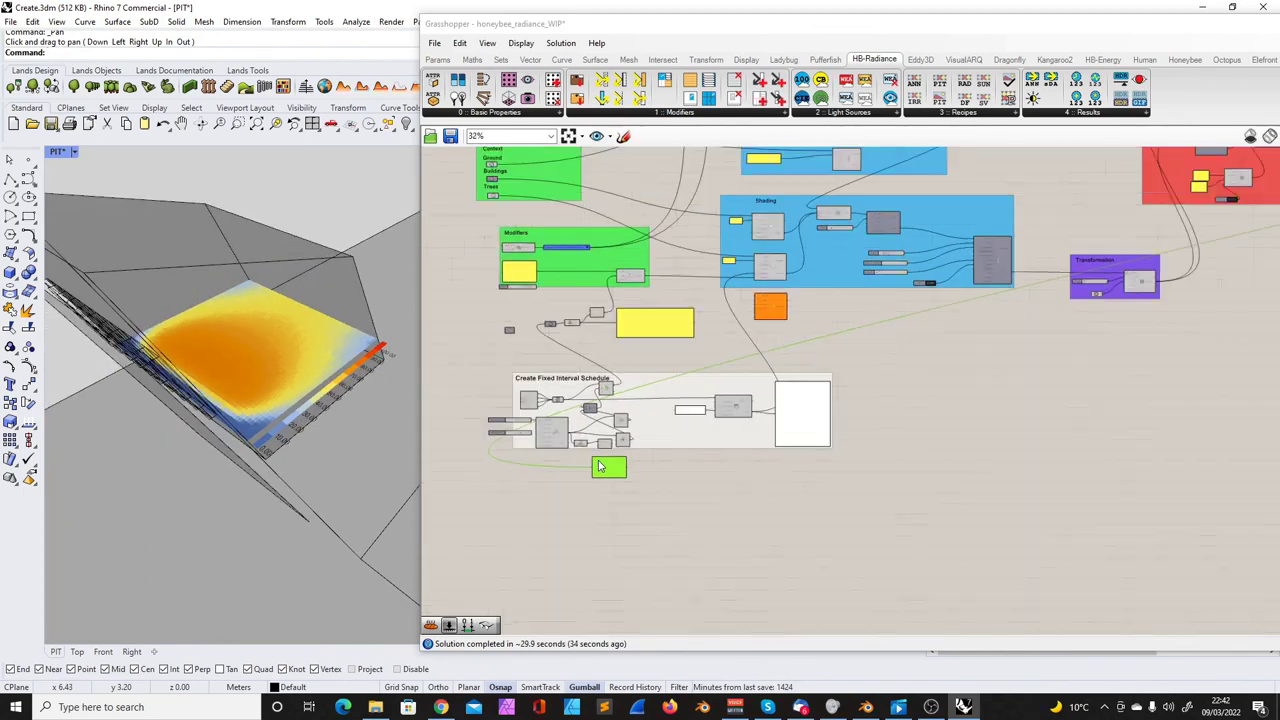
- Trace the Number, Average and Subtraction chain into the glass transmittance, and compare it with the result panel and daylight map
scroll(571, 380, up, 6)
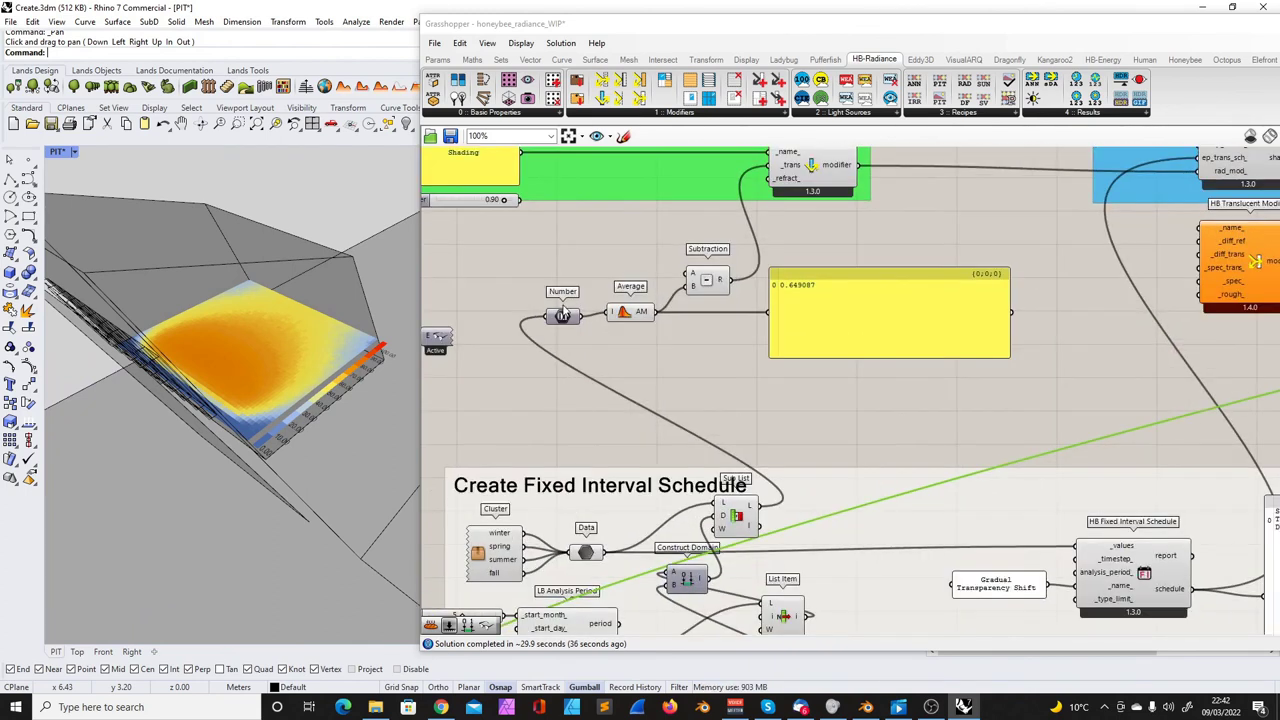
scroll(817, 303, up, 2)
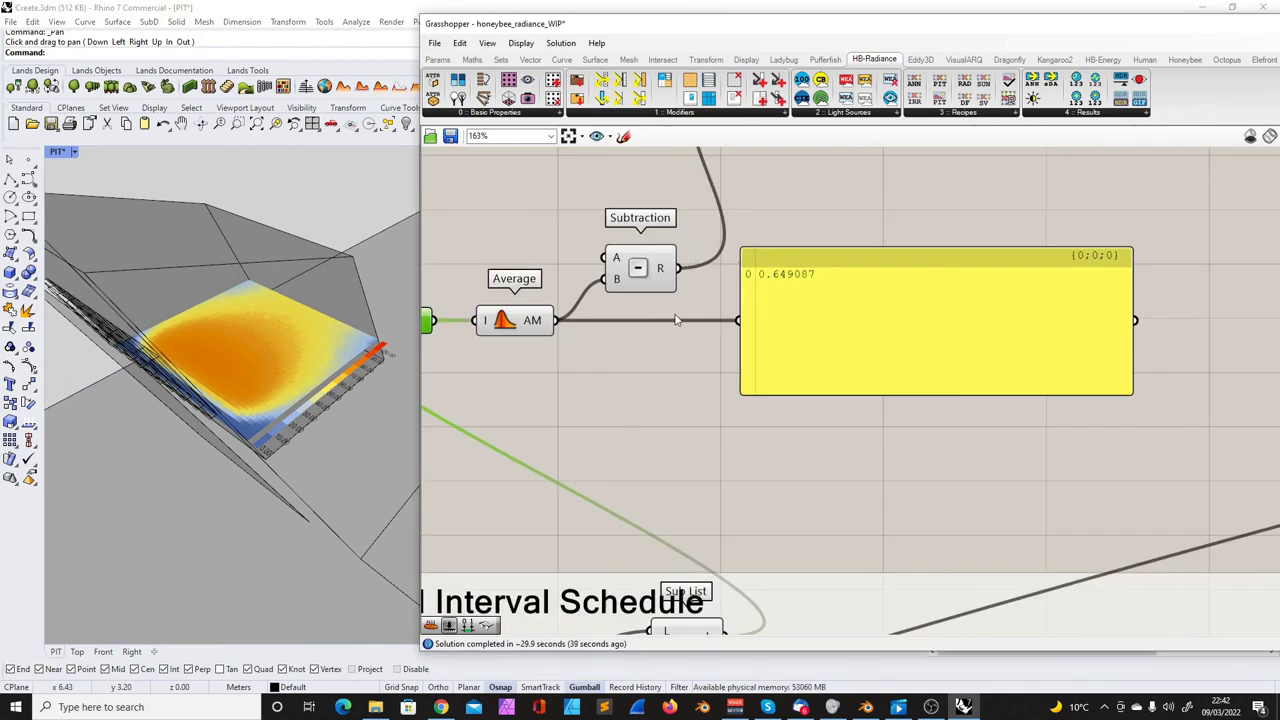
scroll(677, 320, down, 5)
right_drag(687, 617, 697, 547)
scroll(686, 535, up, 4)
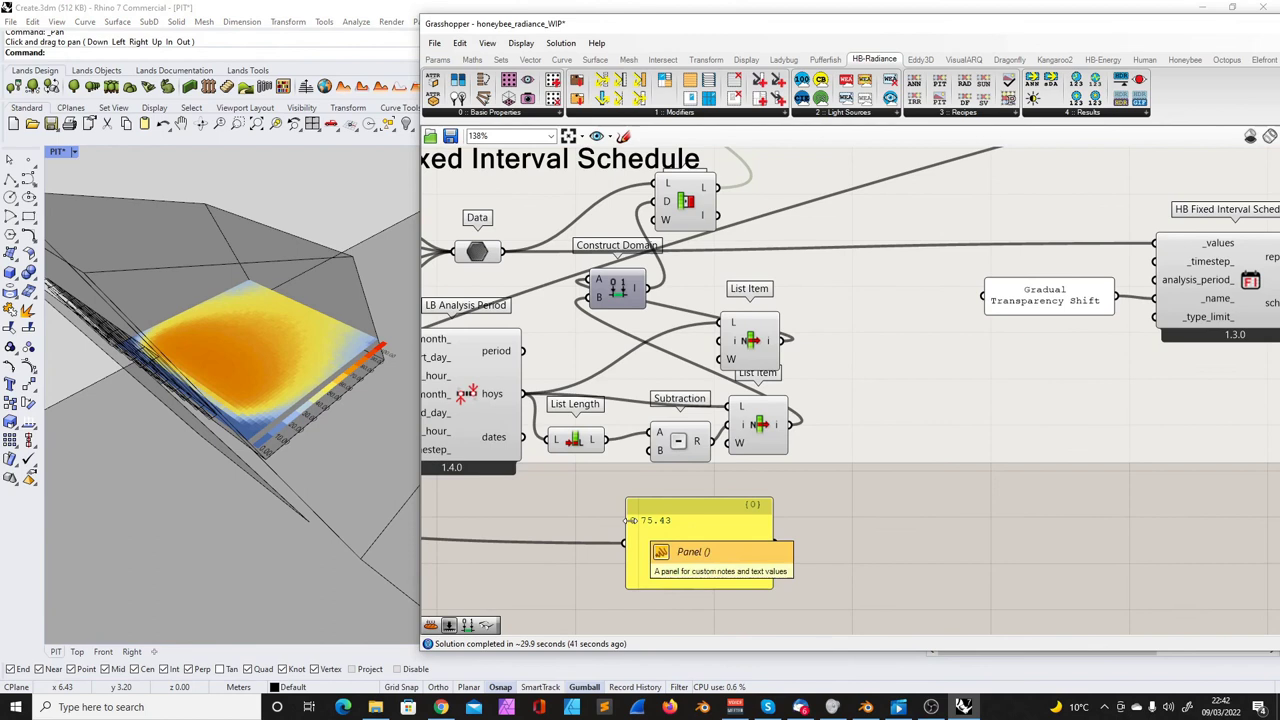
right_drag(267, 462, 243, 331)
scroll(249, 276, up, 6)
scroll(249, 276, down, 5)
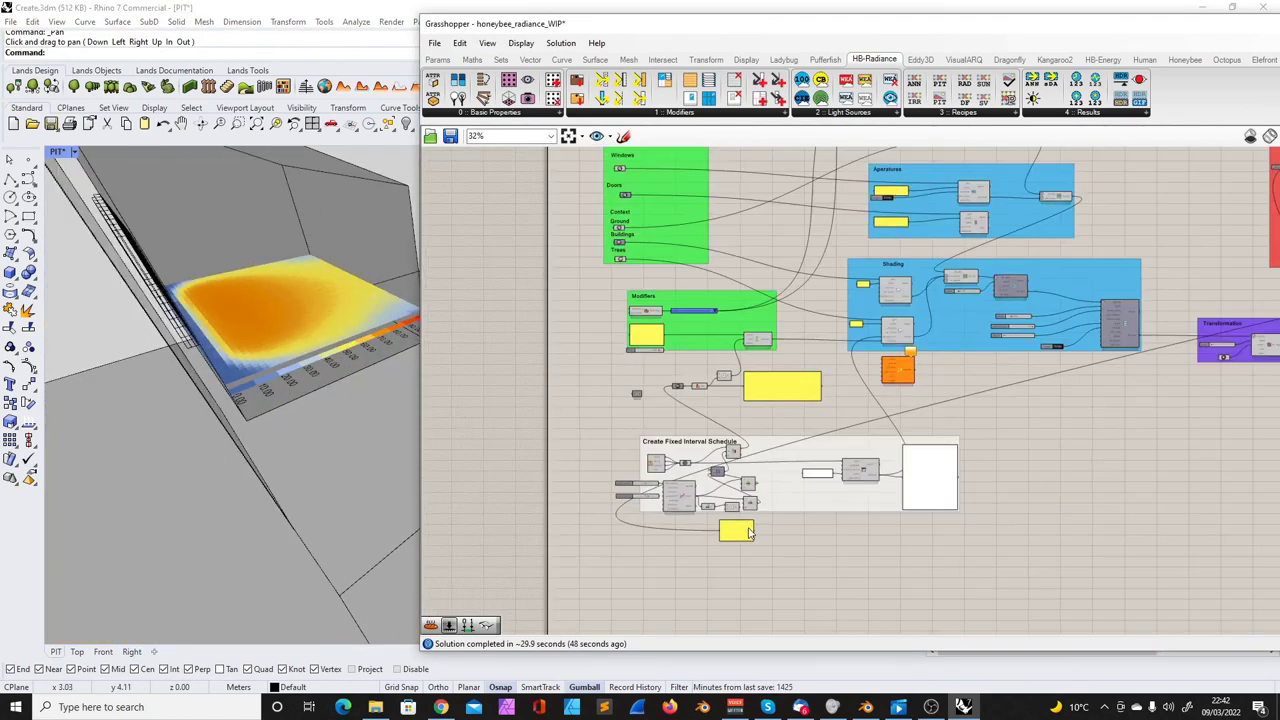
- Move the result panel below HB Fixed Interval Schedule and move the schedule text panel farther from that component
scroll(700, 450, up, 4)
drag(700, 530, 1118, 530)
scroll(959, 528, down, 3)
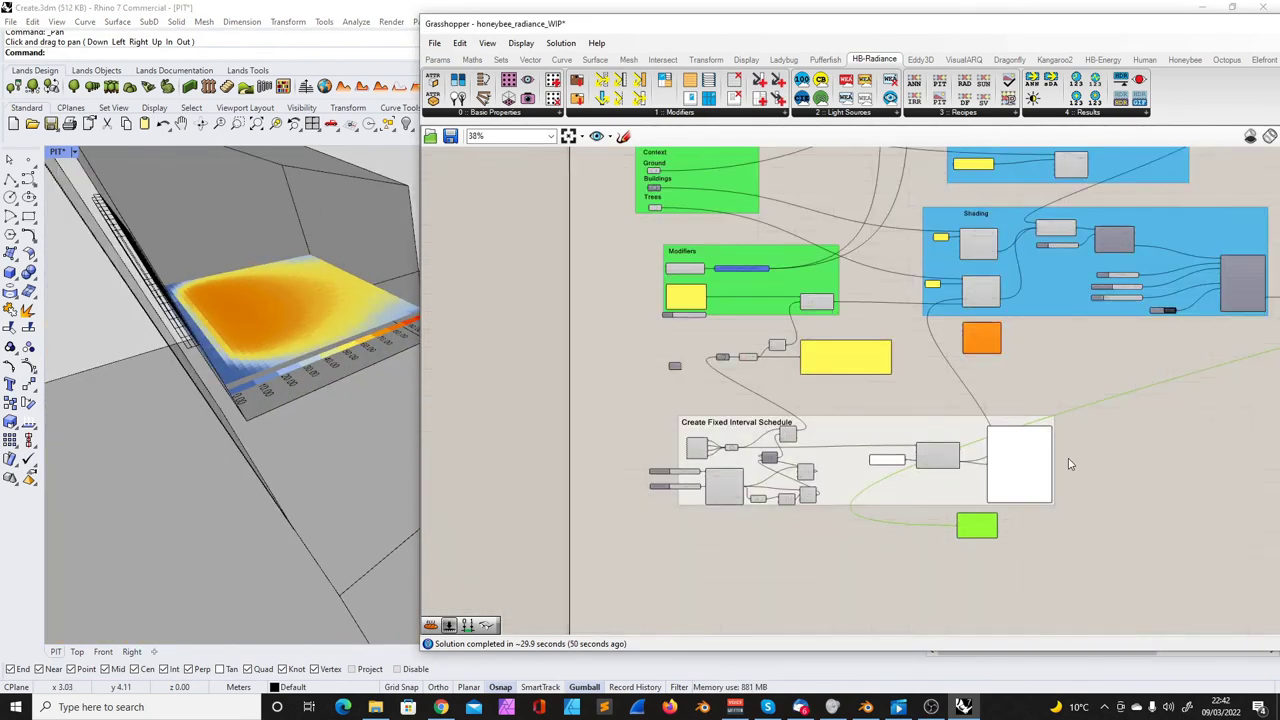
scroll(950, 500, up, 4)
scroll(940, 480, down, 4)
scroll(935, 478, up, 4)
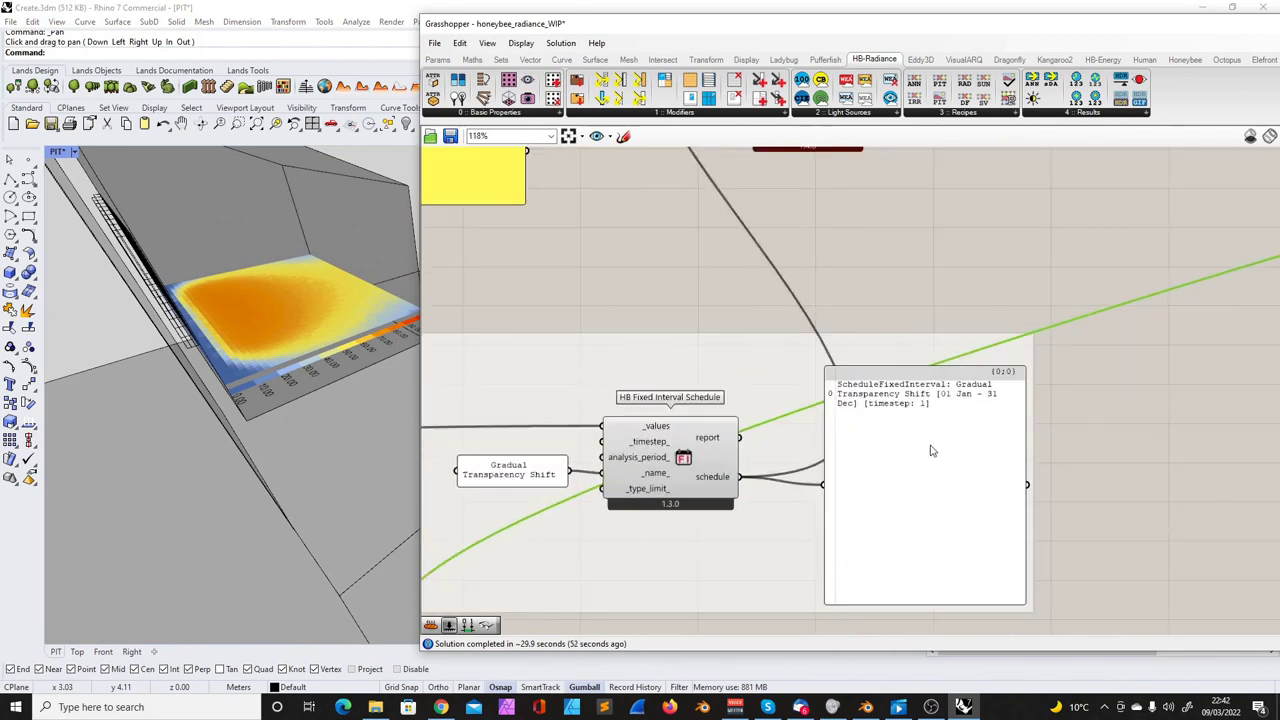
drag(931, 451, 1095, 449)
scroll(931, 426, down, 5)
scroll(814, 444, up, 2)
scroll(812, 446, up, 2)
mouse_move(862, 418)
mouse_down()
mouse_move(886, 402)
mouse_move(879, 417)
mouse_up()
click(731, 453)
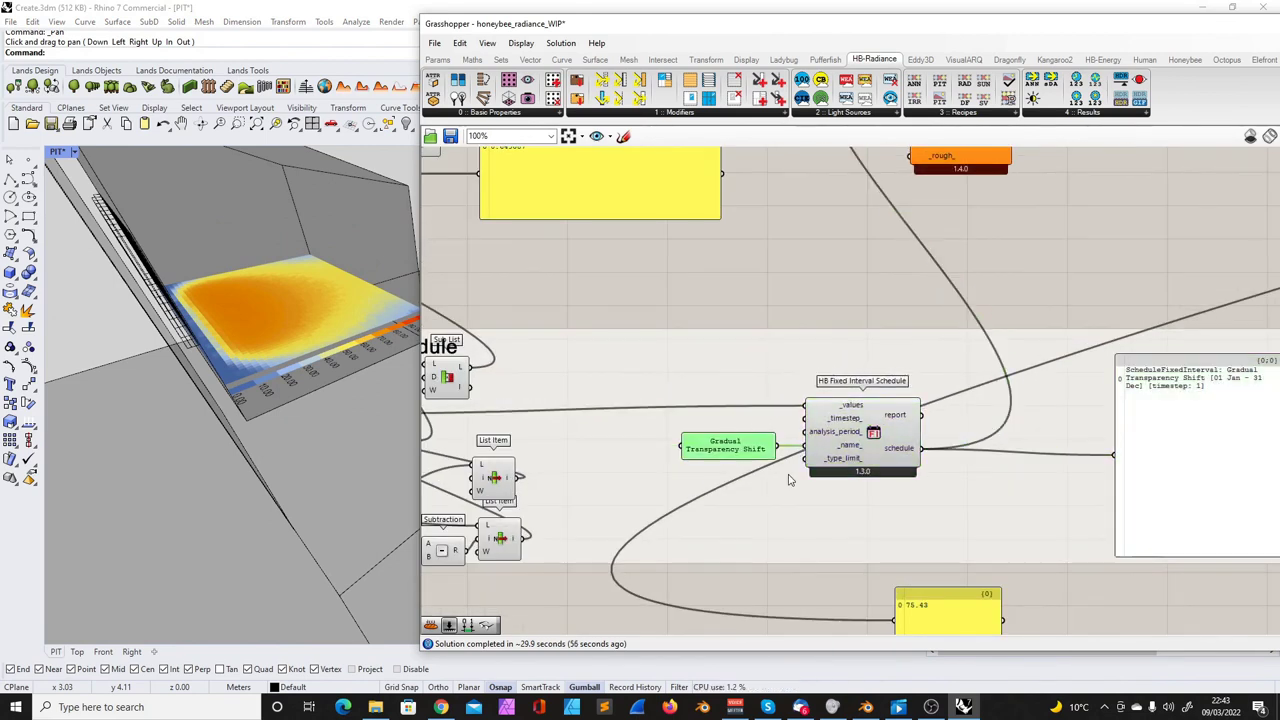
- Move the result panel below the Shading group near Transformation, and delete the unused HB Translucent Modifier
scroll(770, 450, down, 3)
click(967, 381)
drag(967, 381, 1033, 347)
scroll(845, 231, up, 5)
click(927, 335)
key(Delete)
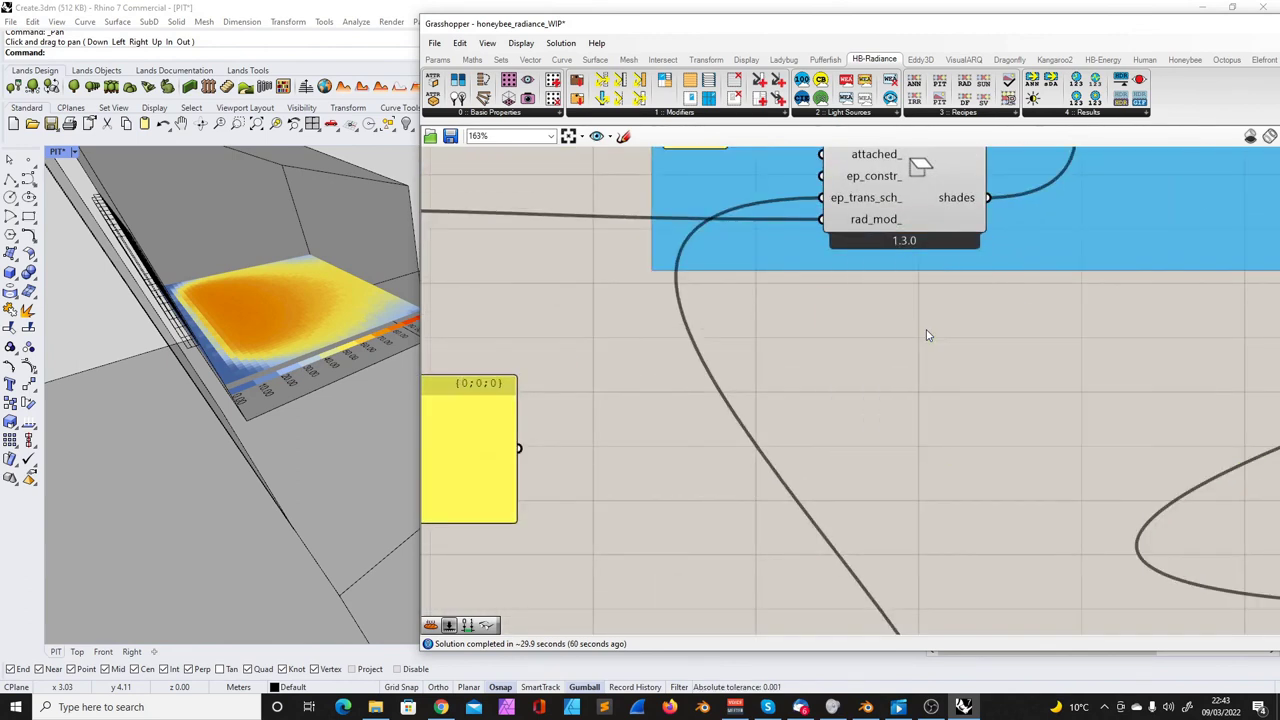
- Space out the averaged-value panel and move Subtraction and Average up closer to HB Glass Modifier
scroll(928, 334, down, 3)
drag(668, 371, 752, 371)
scroll(690, 401, down, 2)
scroll(572, 402, up, 3)
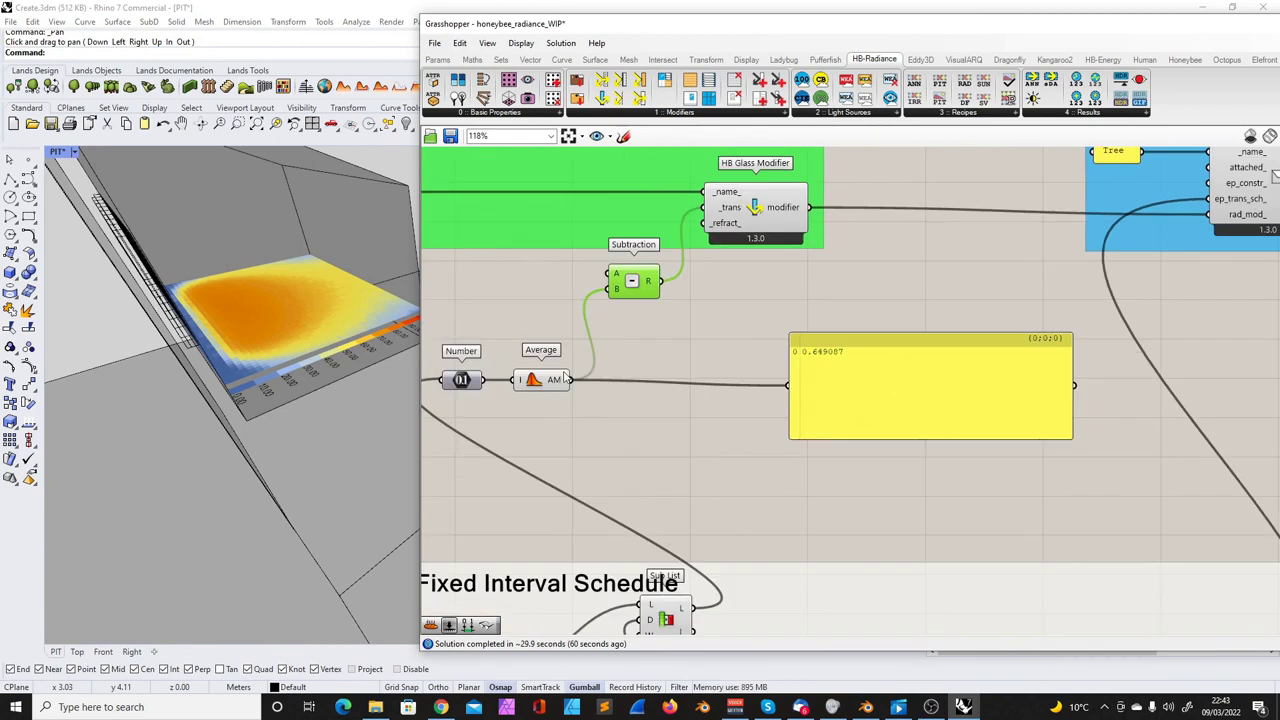
drag(548, 376, 544, 309)
scroll(594, 379, down, 7)
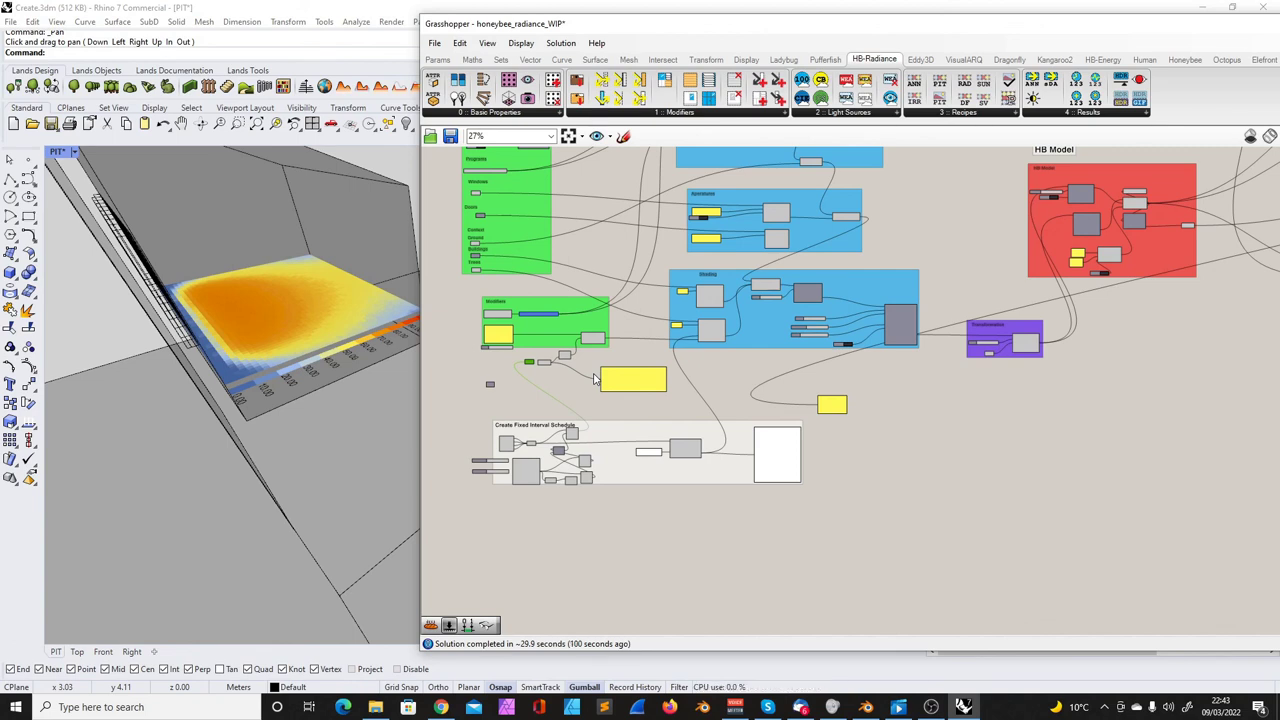
scroll(897, 473, down, 5)
scroll(890, 351, up, 6)
scroll(668, 302, down, 3)
scroll(670, 302, down, 2)
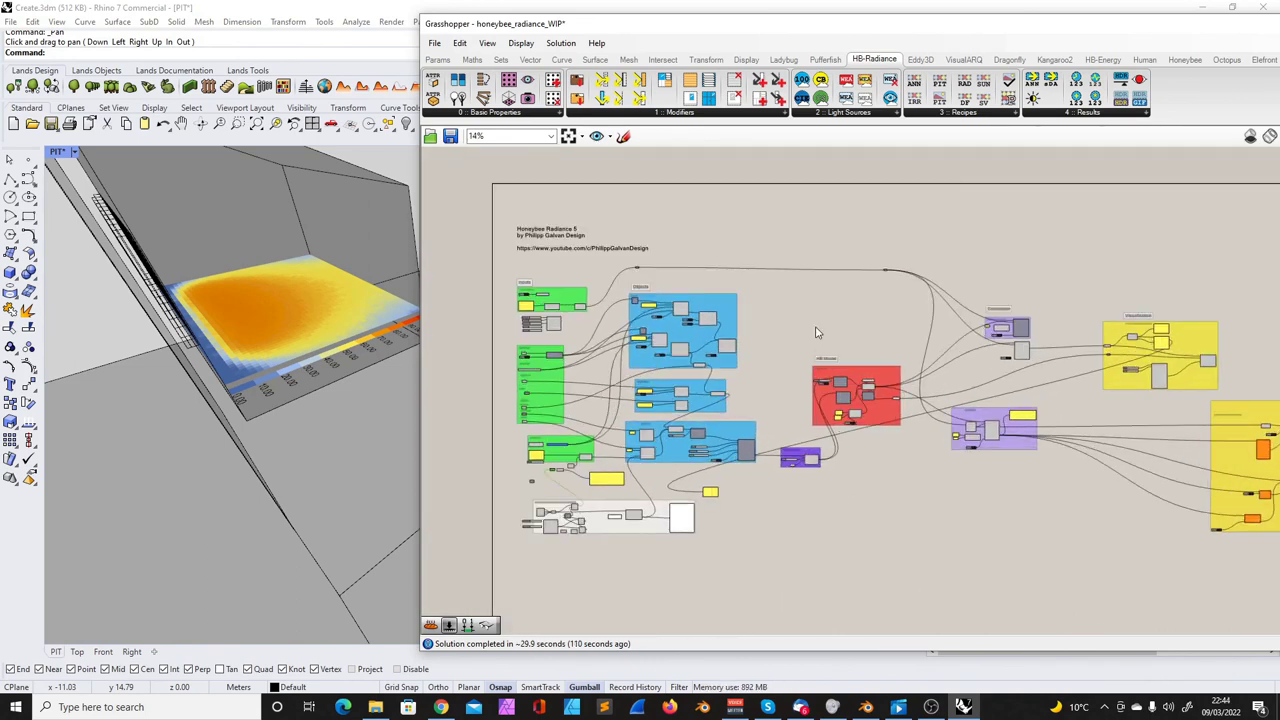